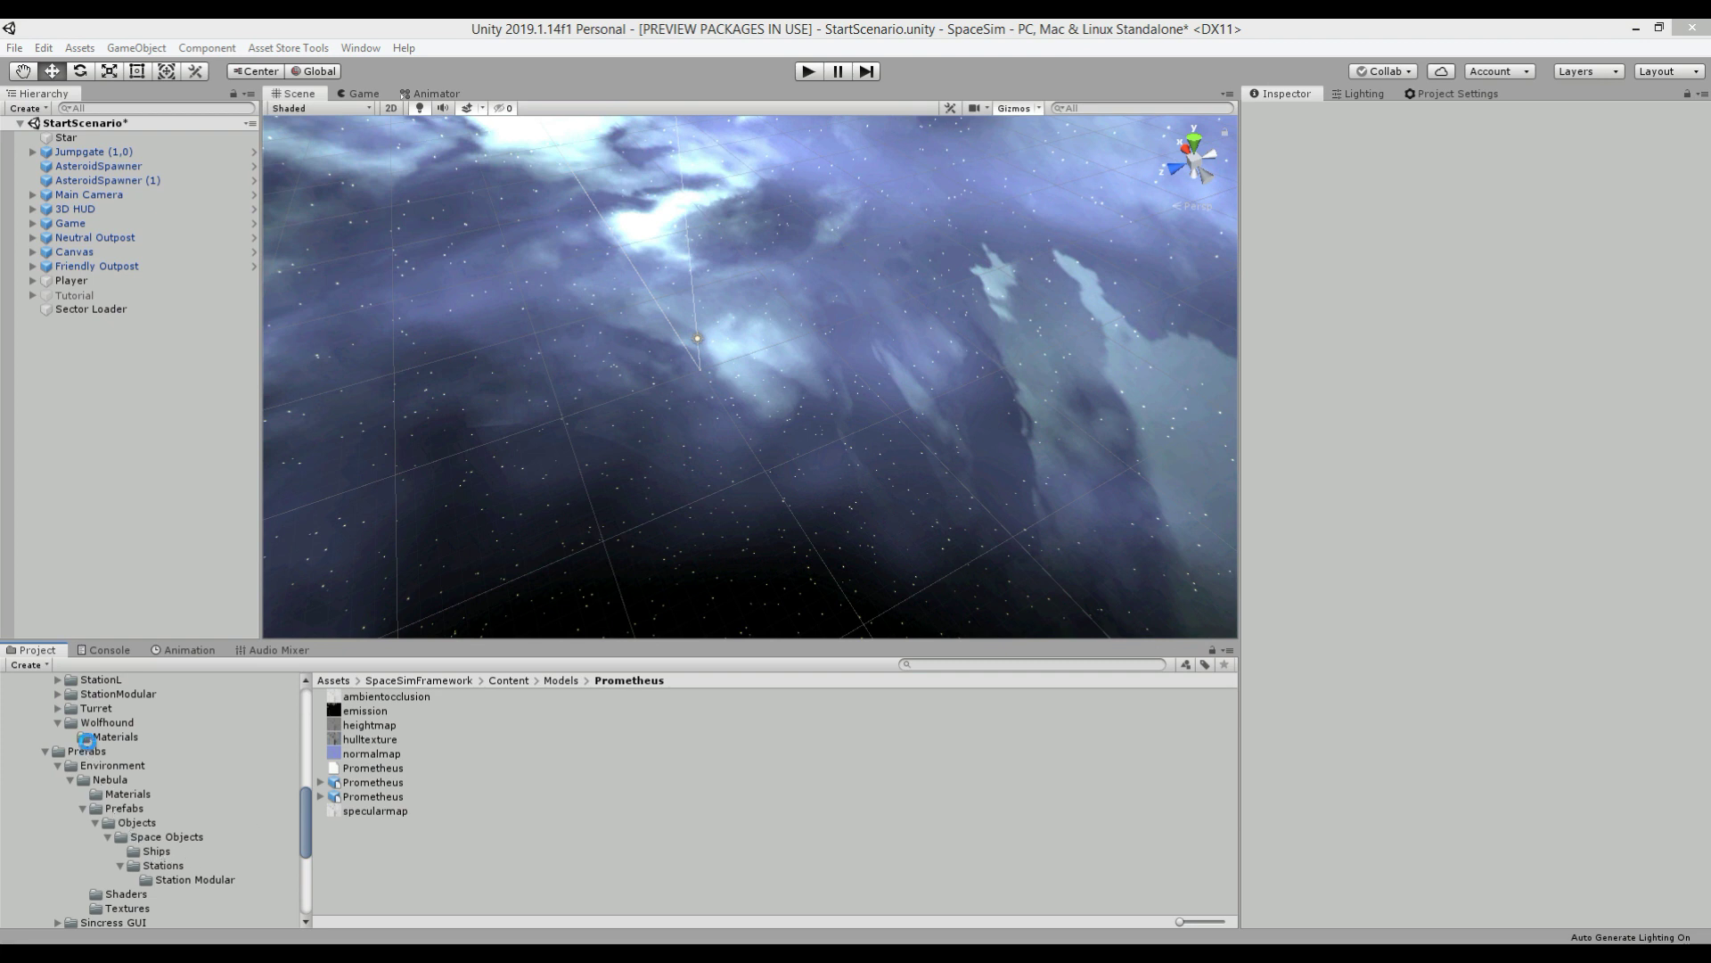
Step: Add the Wolfhound Freighter prefab from the Nebula Space Objects Ships folder to the StartScenario scene
left_click(87, 737)
left_click(88, 752)
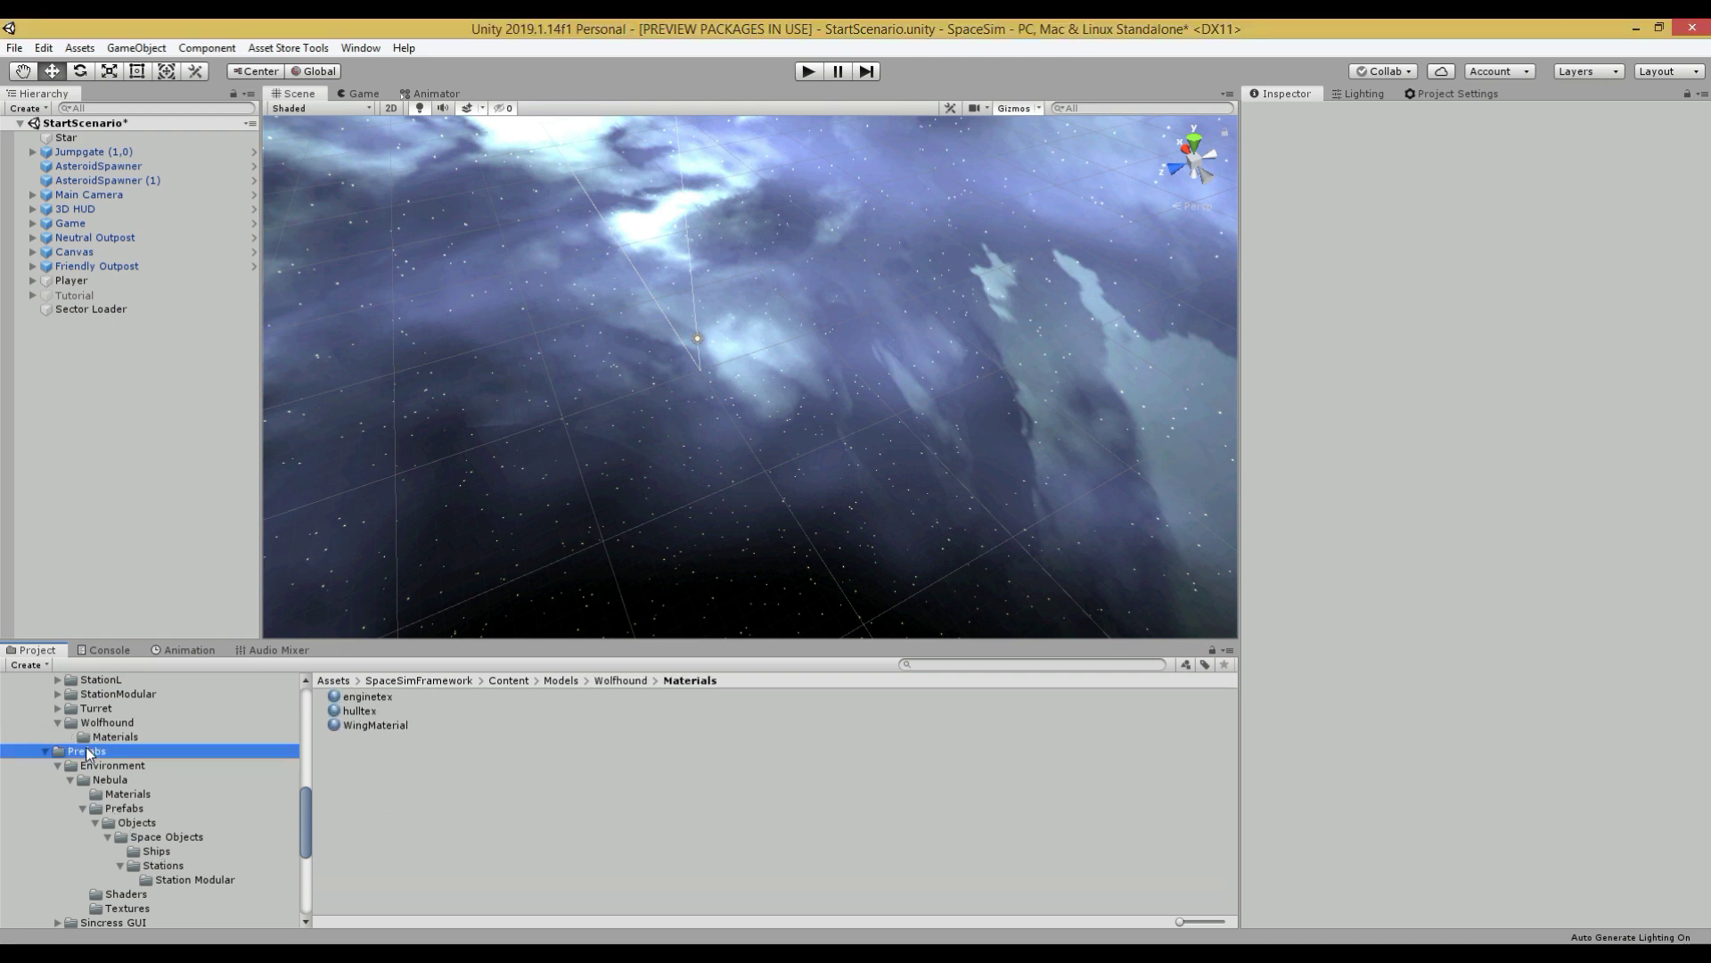
left_click(157, 851)
left_click_drag(364, 810, 138, 471)
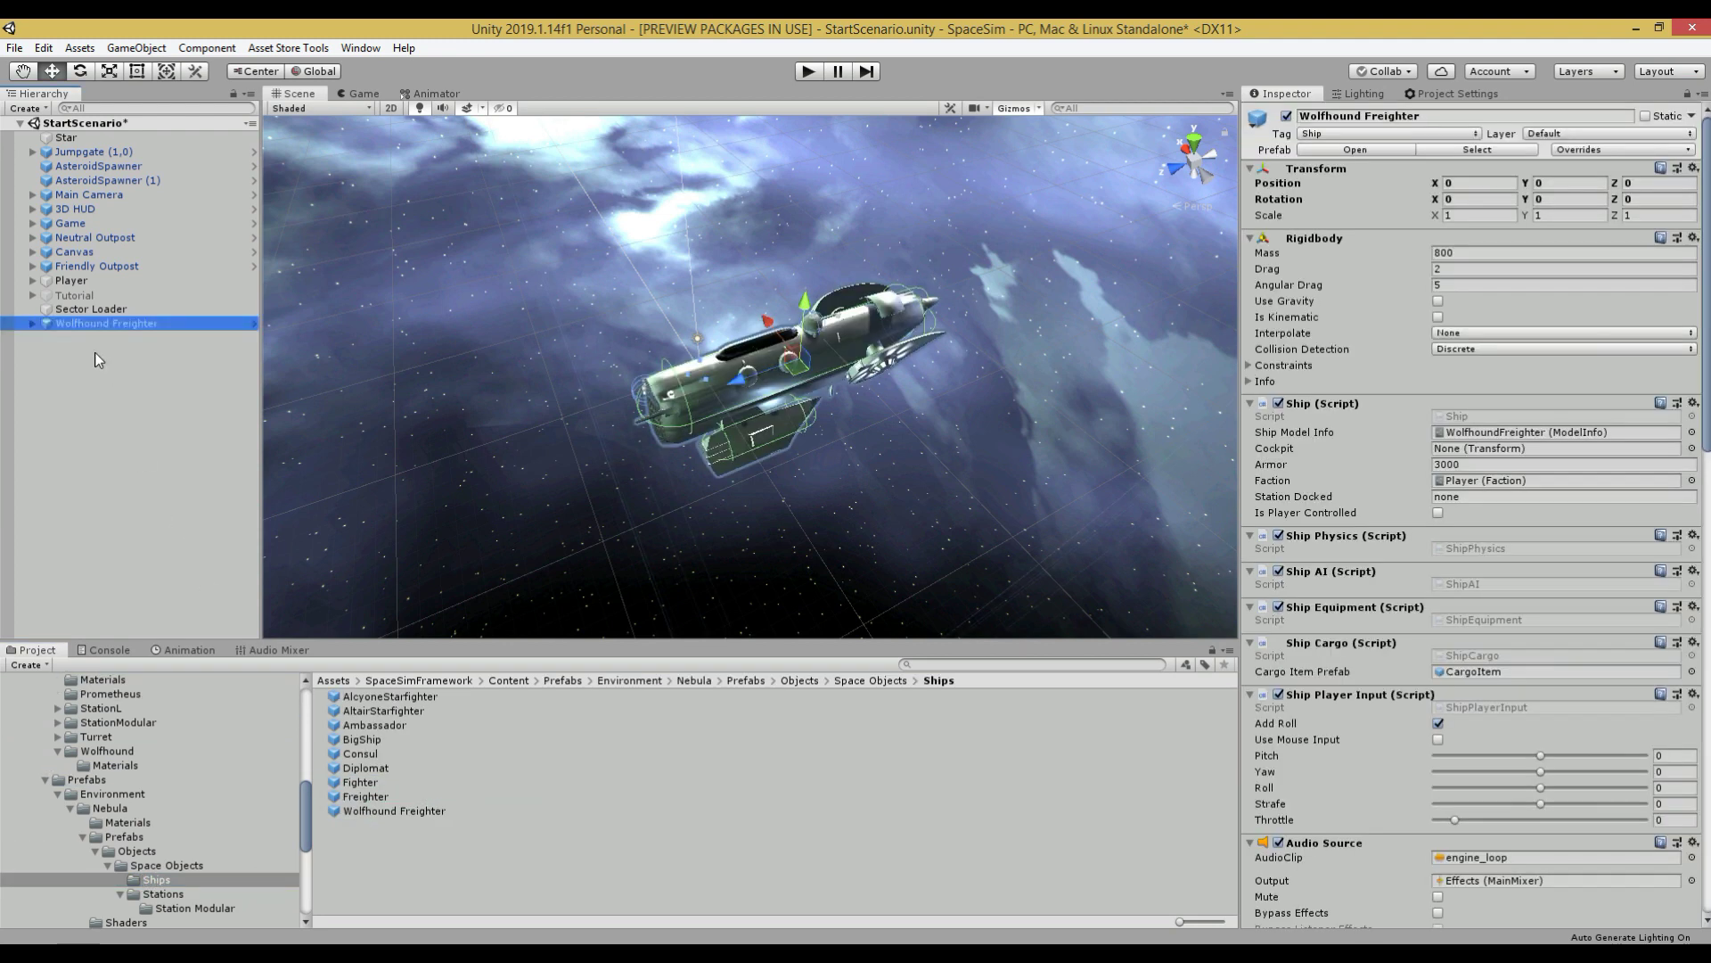
mouse_move(570, 481)
left_mouse_down("alt")
mouse_move(555, 501)
mouse_move(573, 489)
mouse_move(581, 512)
left_mouse_up("alt")
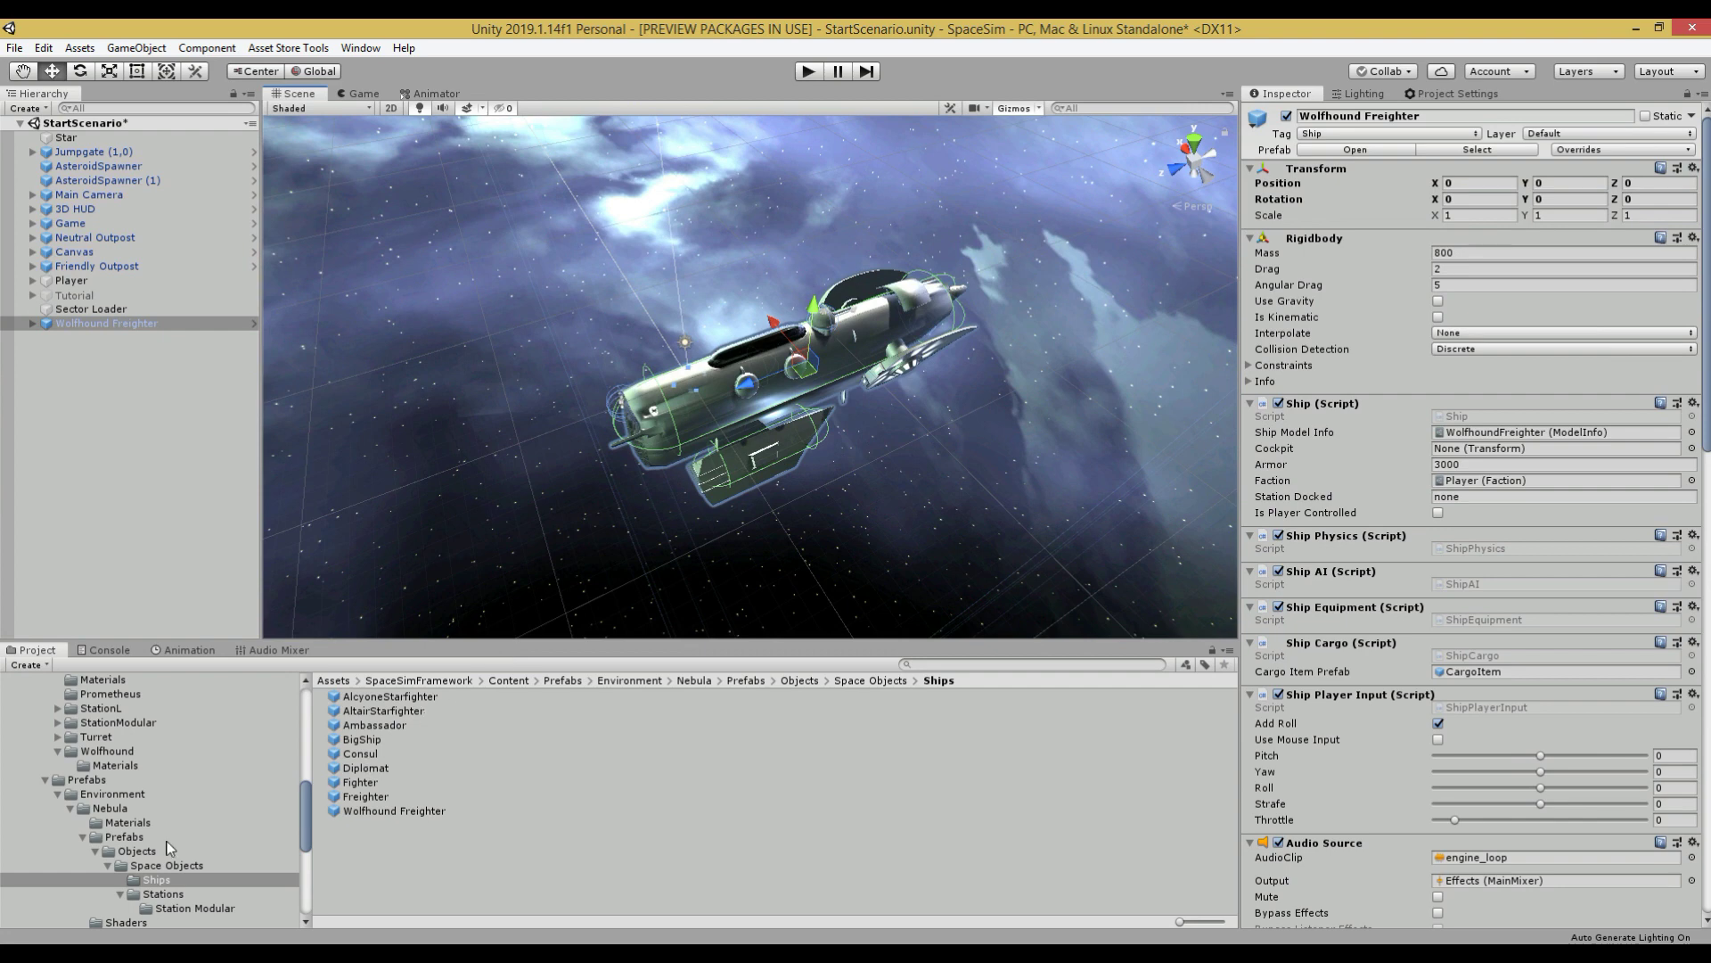
Step: Place the first Prometheus model from the Models/Prometheus folder as a child of Wolfhound Freighter
scroll(163, 823, "up", 4)
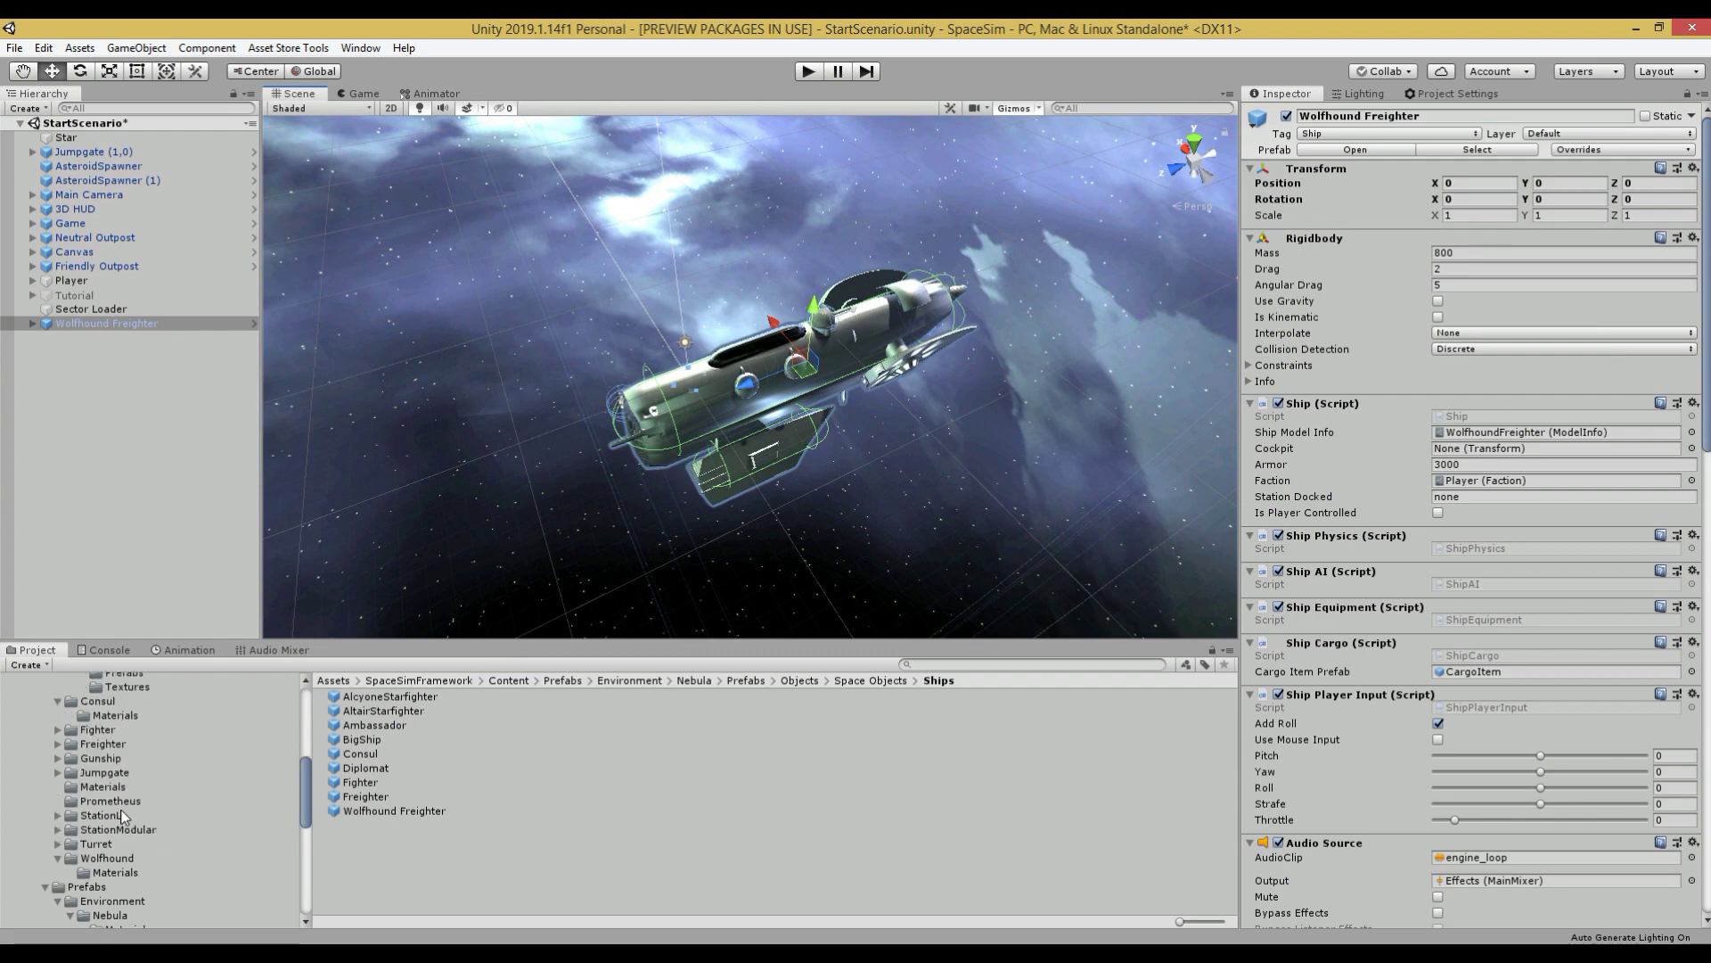
left_click(111, 801)
left_click(373, 782)
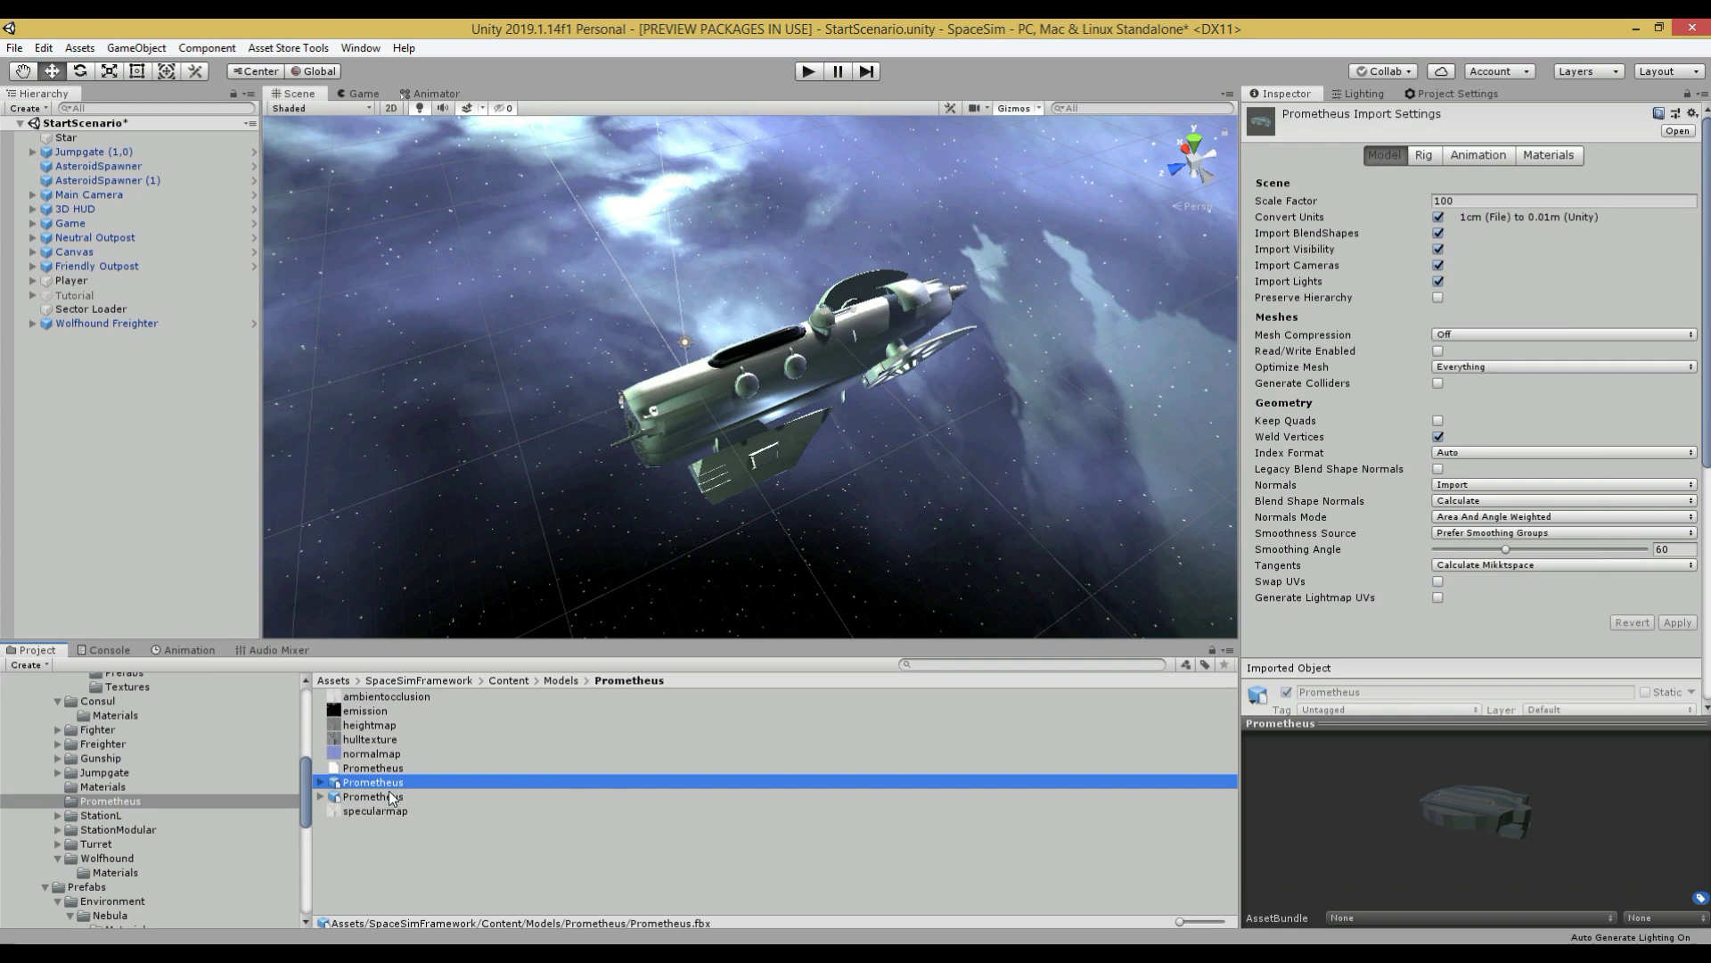
left_click_drag(392, 783, 107, 324)
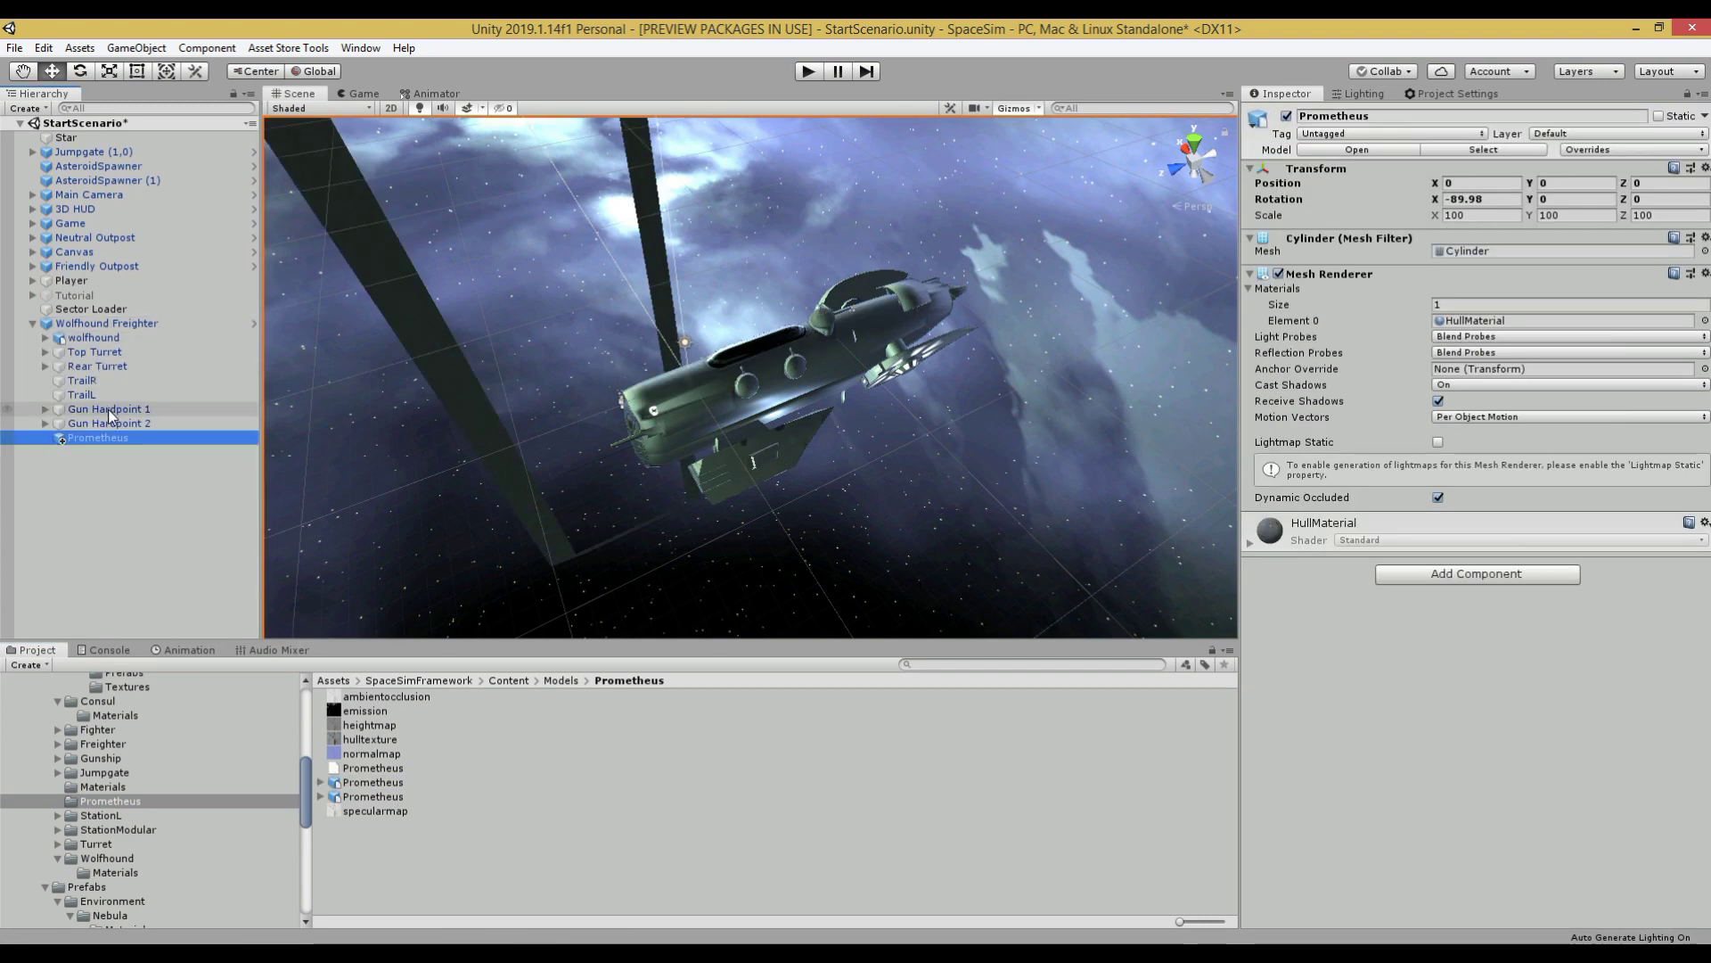
Step: Set the Prometheus child's scale to 1 on X, Y and Z and its X rotation to 0
left_click(1484, 216)
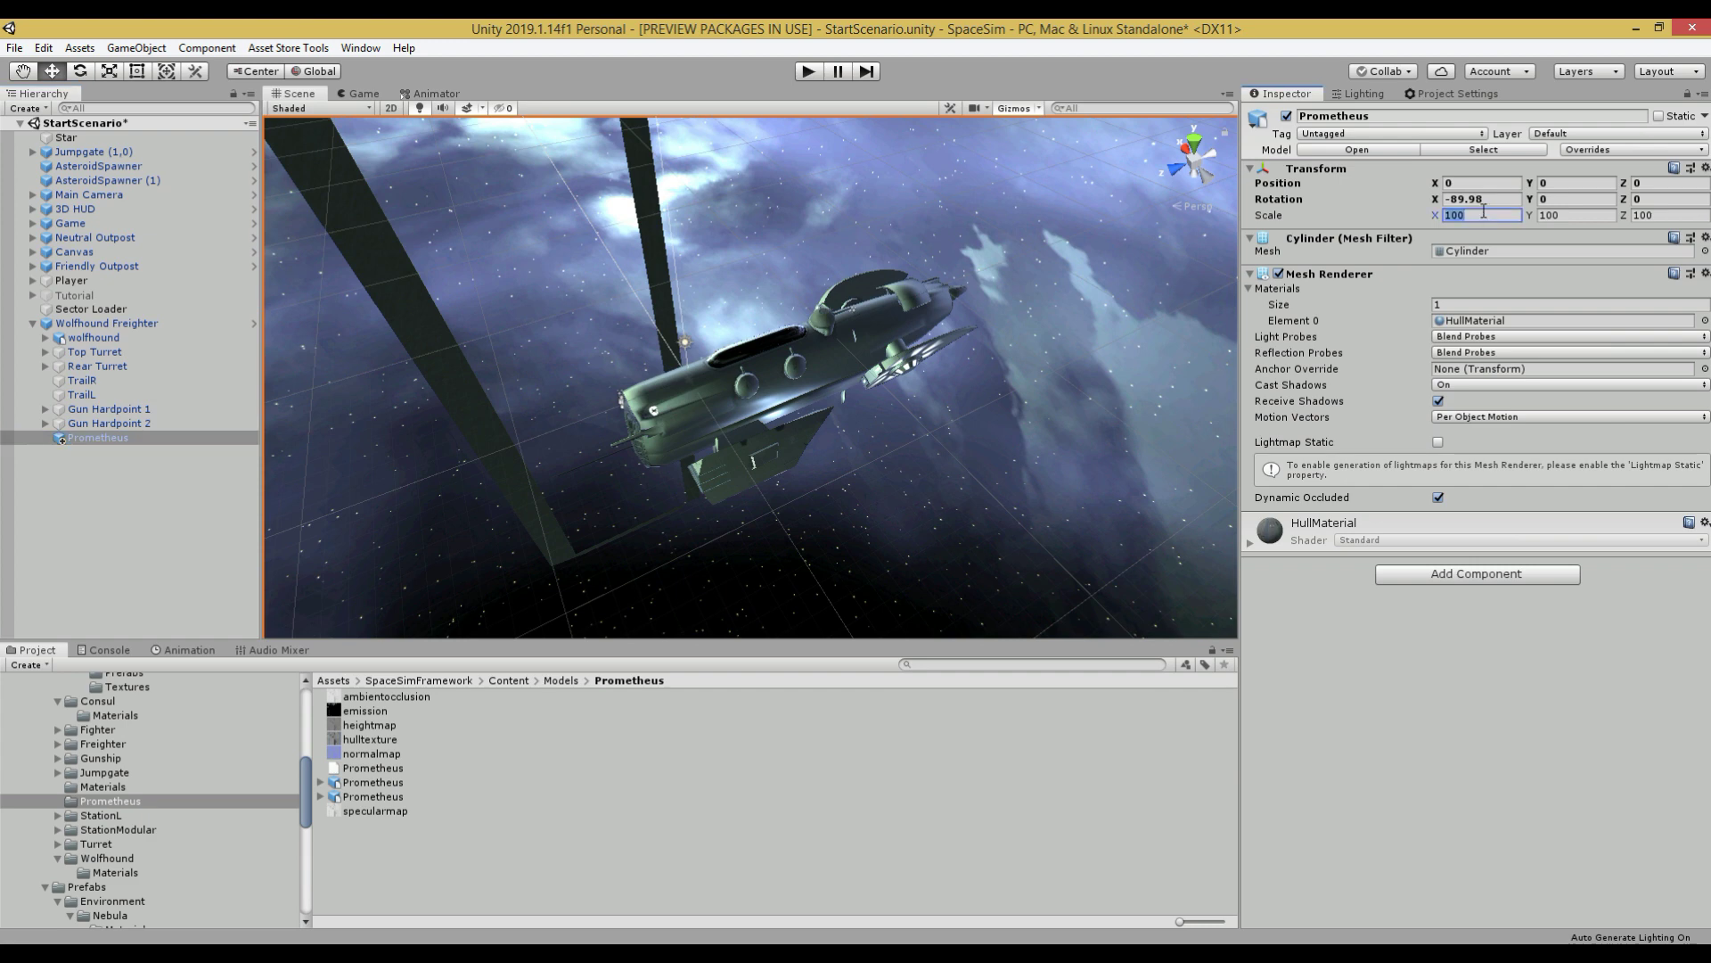
type("1")
type("1")
left_click(1665, 217)
type("1")
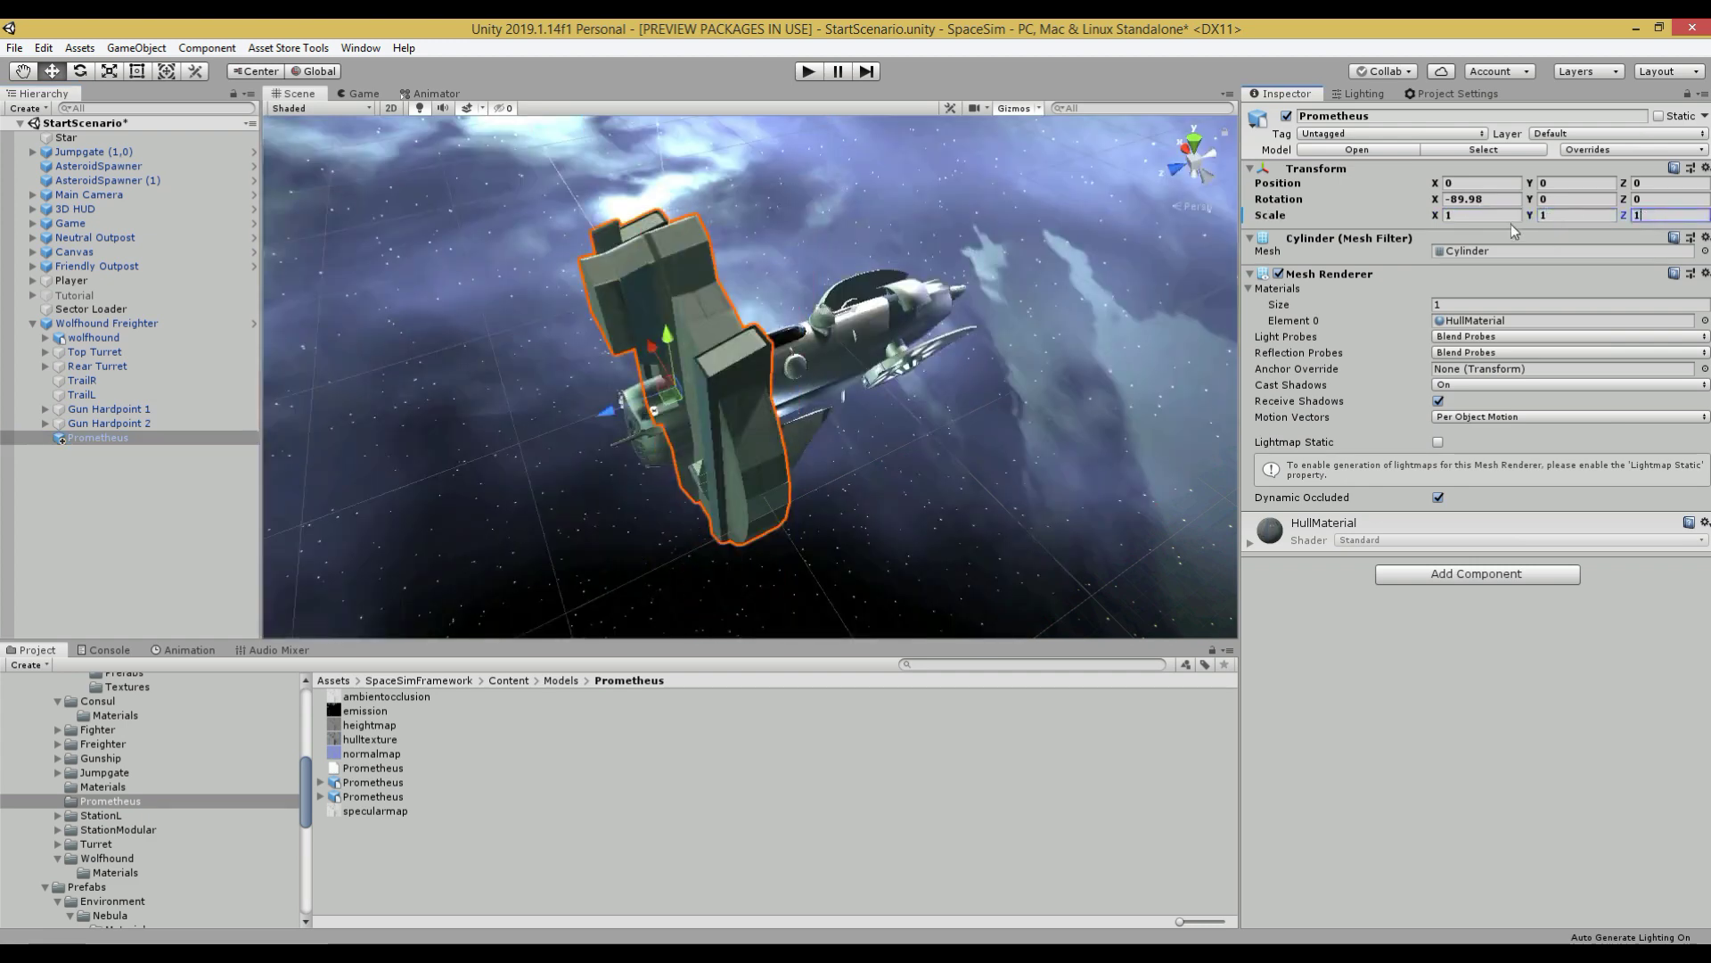
type("0")
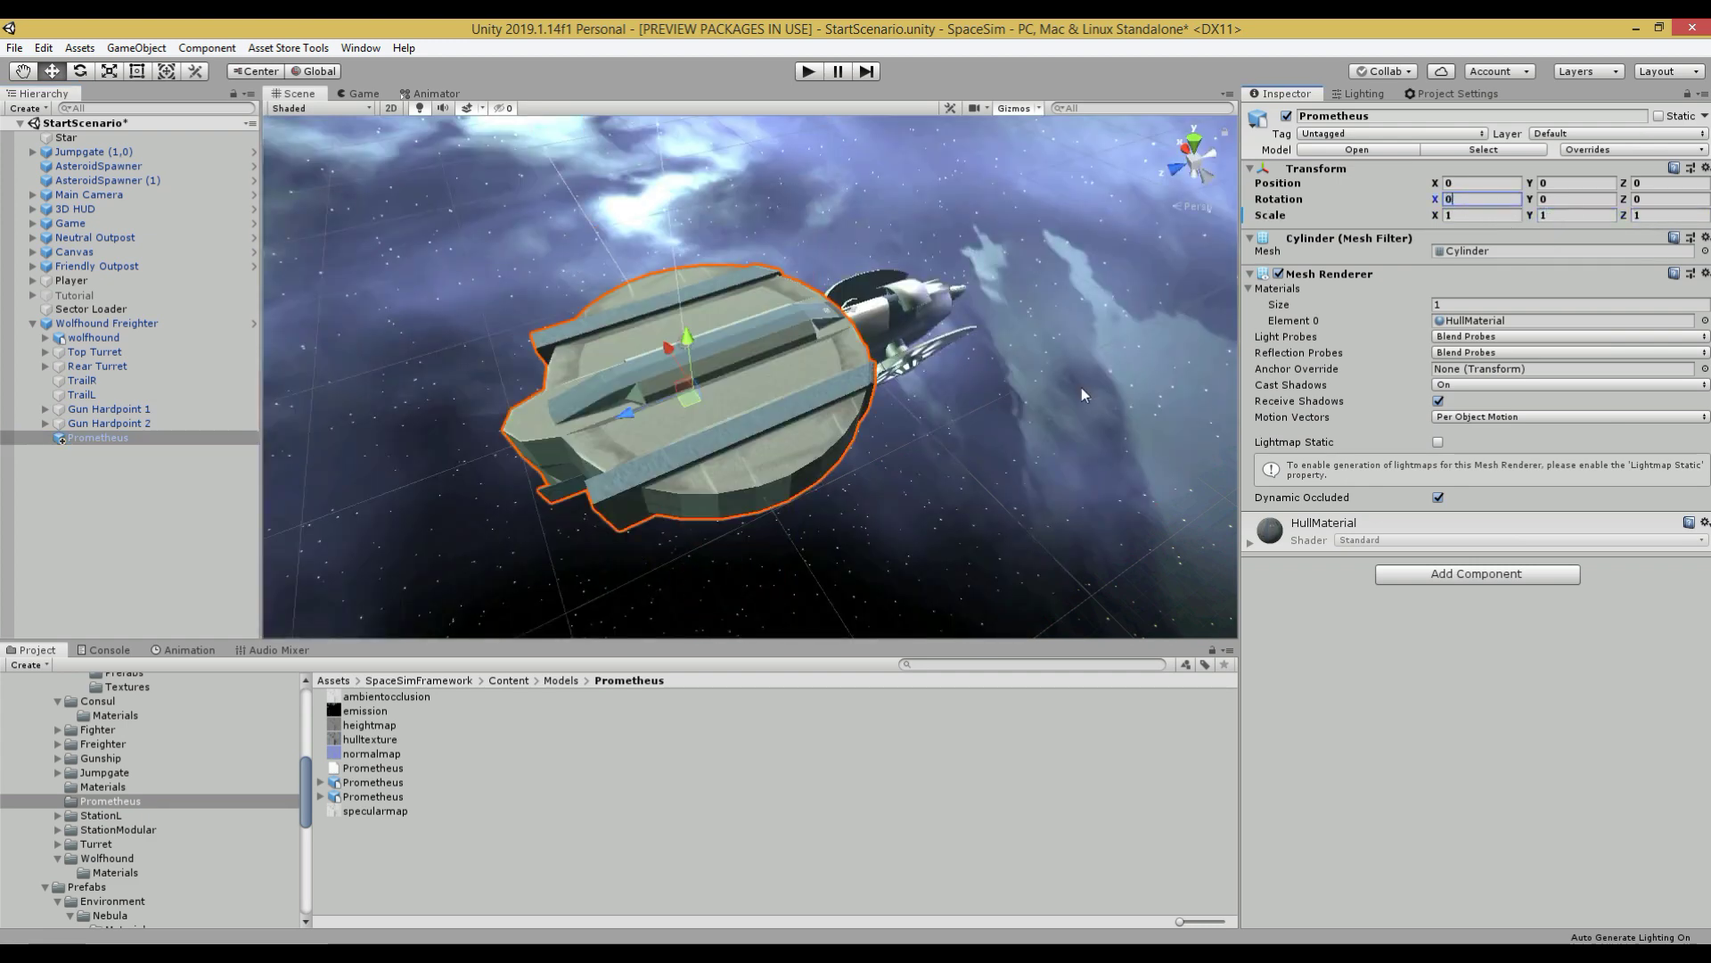
right_click_drag(997, 426, 909, 424)
key("w")
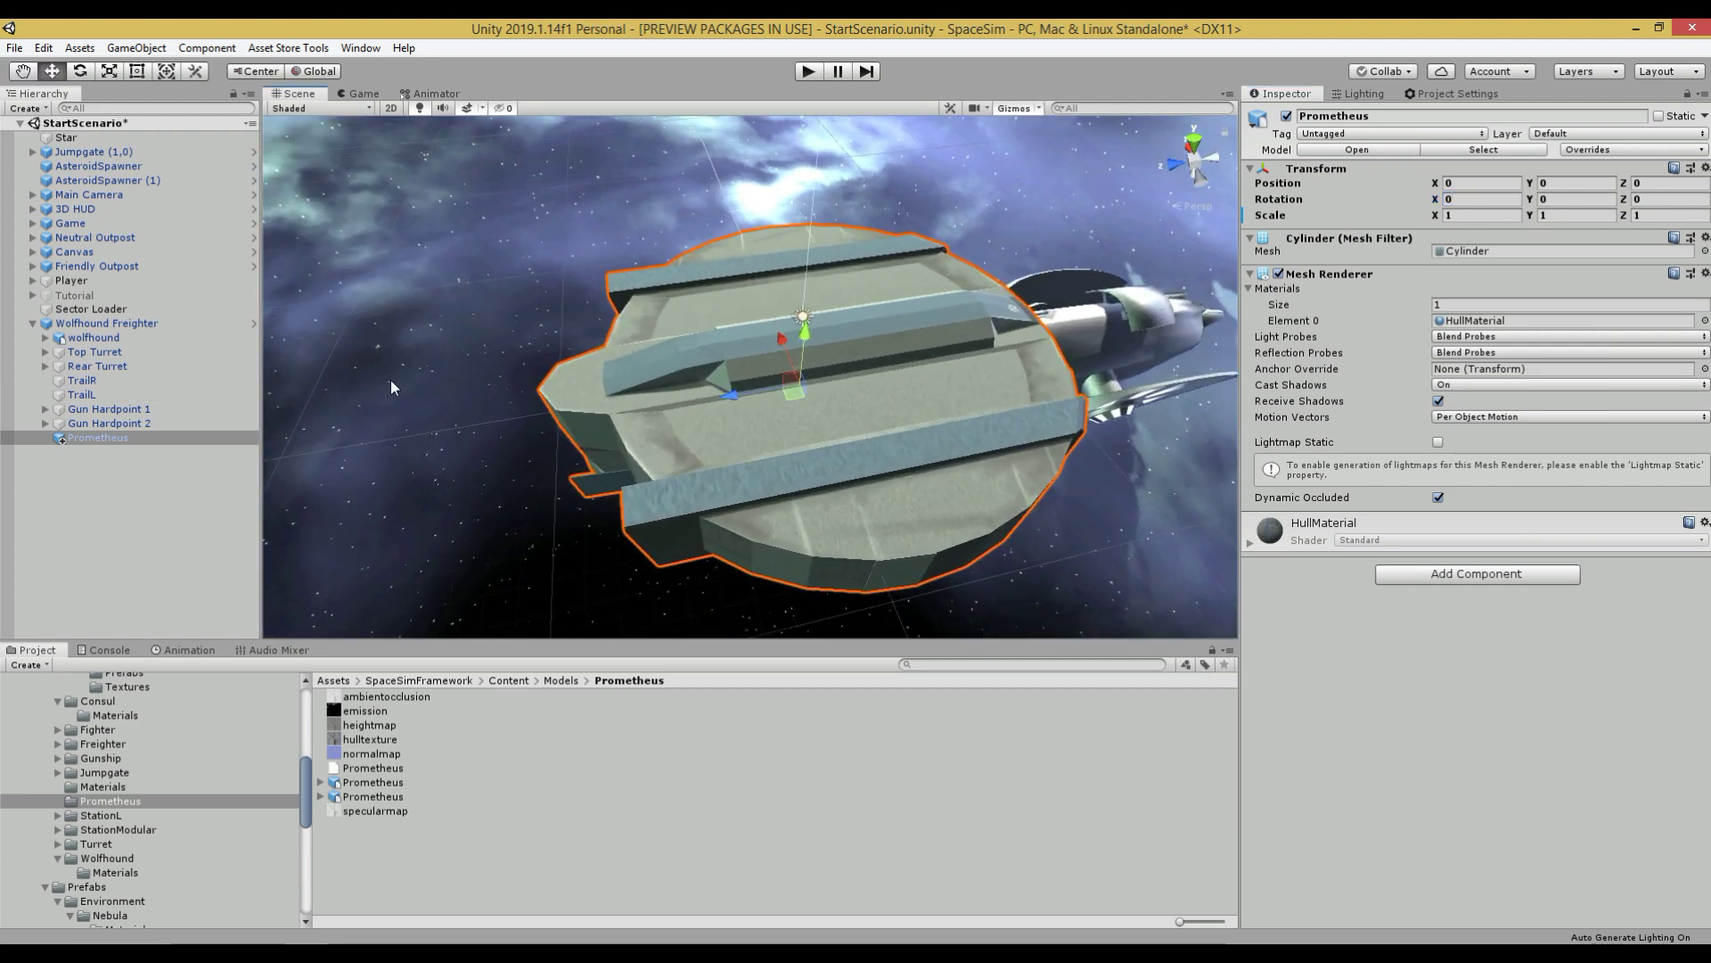
Step: Unpack the Wolfhound Freighter prefab instance and delete its wolfhound model child
left_click(99, 324)
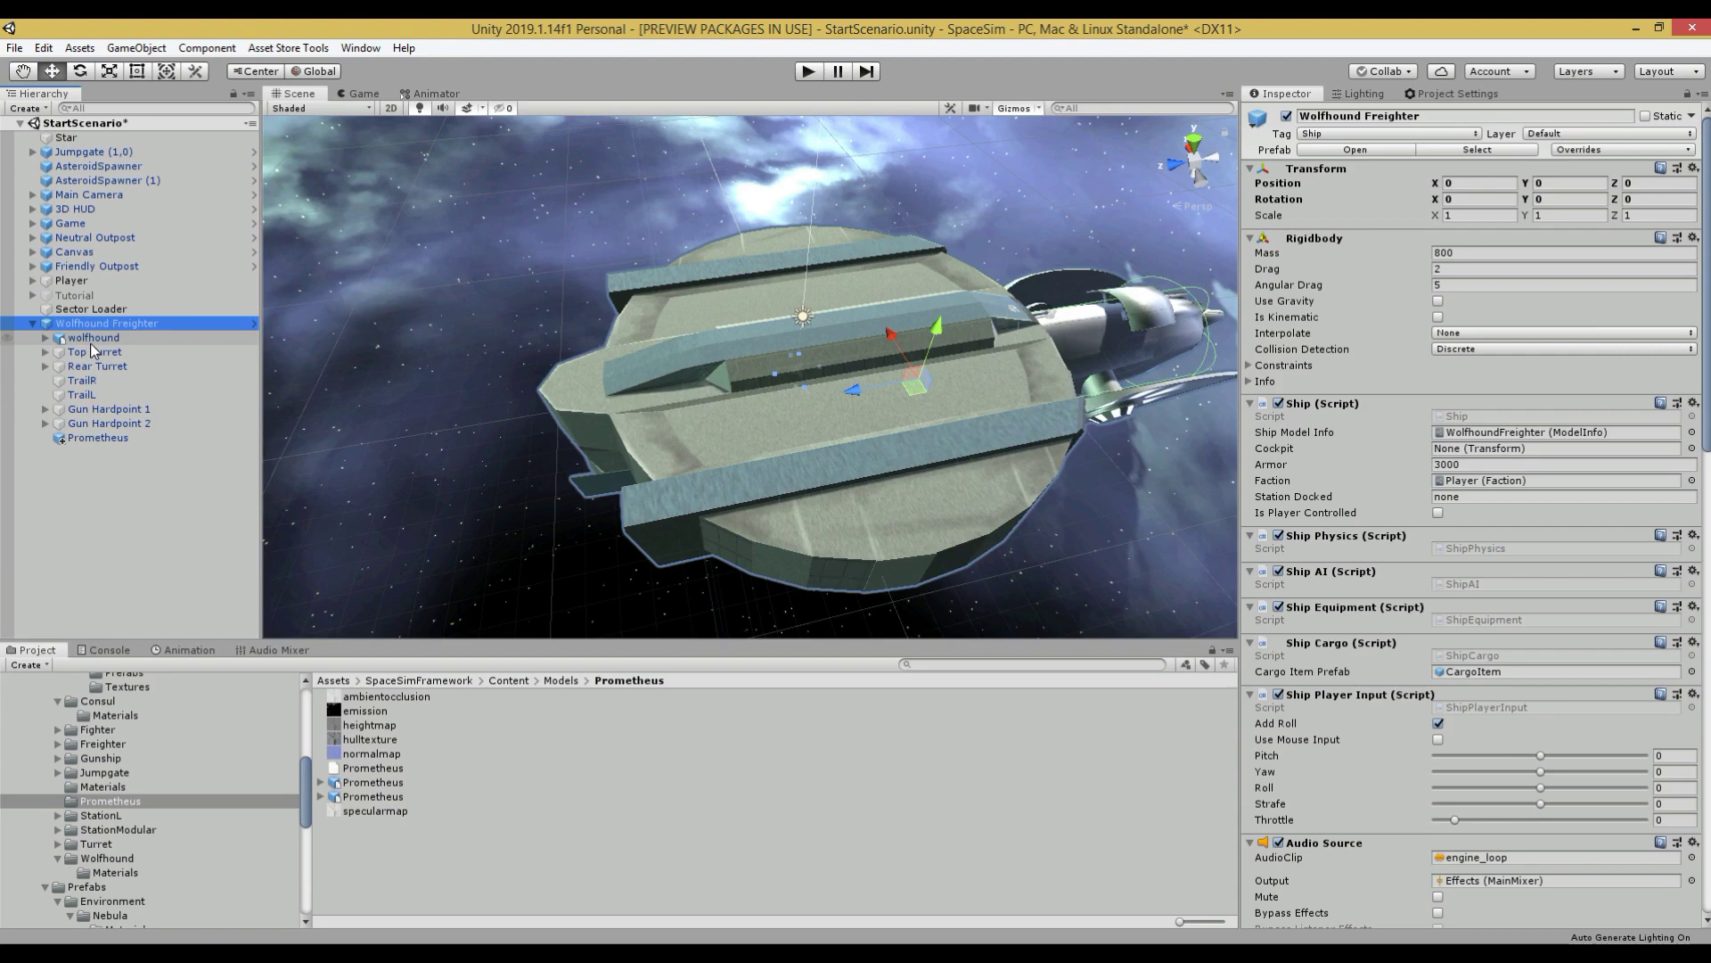
left_click(89, 341)
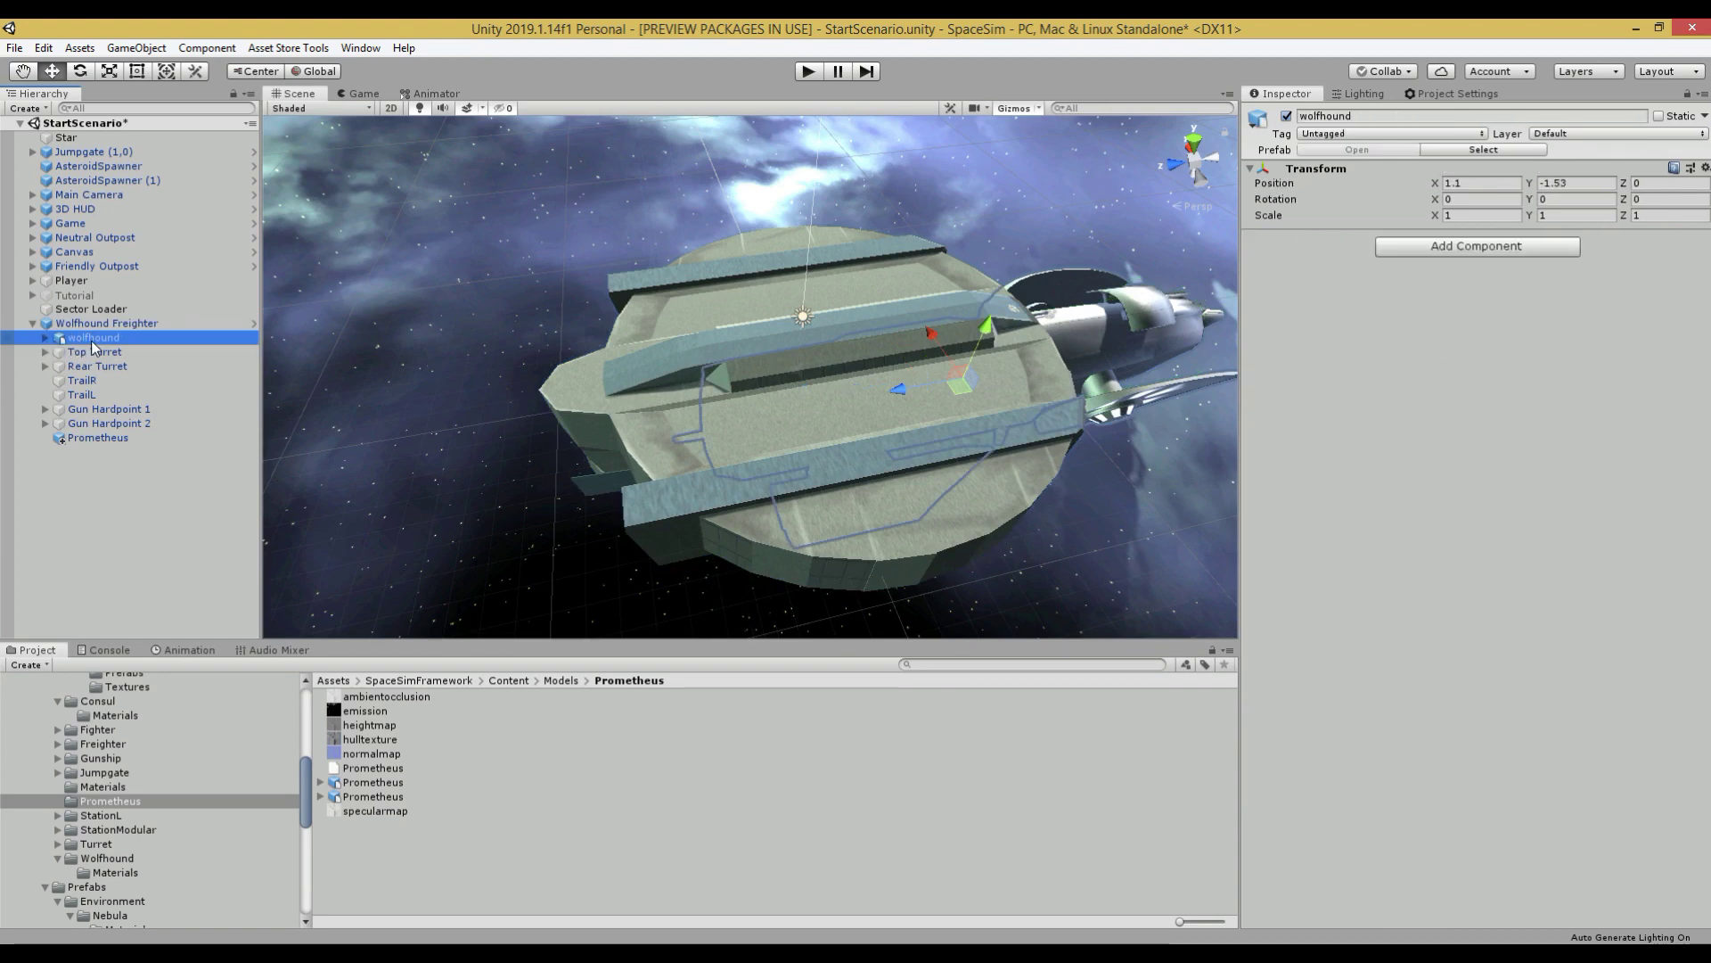
left_click_drag(93, 341, 95, 326)
left_click(981, 534)
right_click(75, 326)
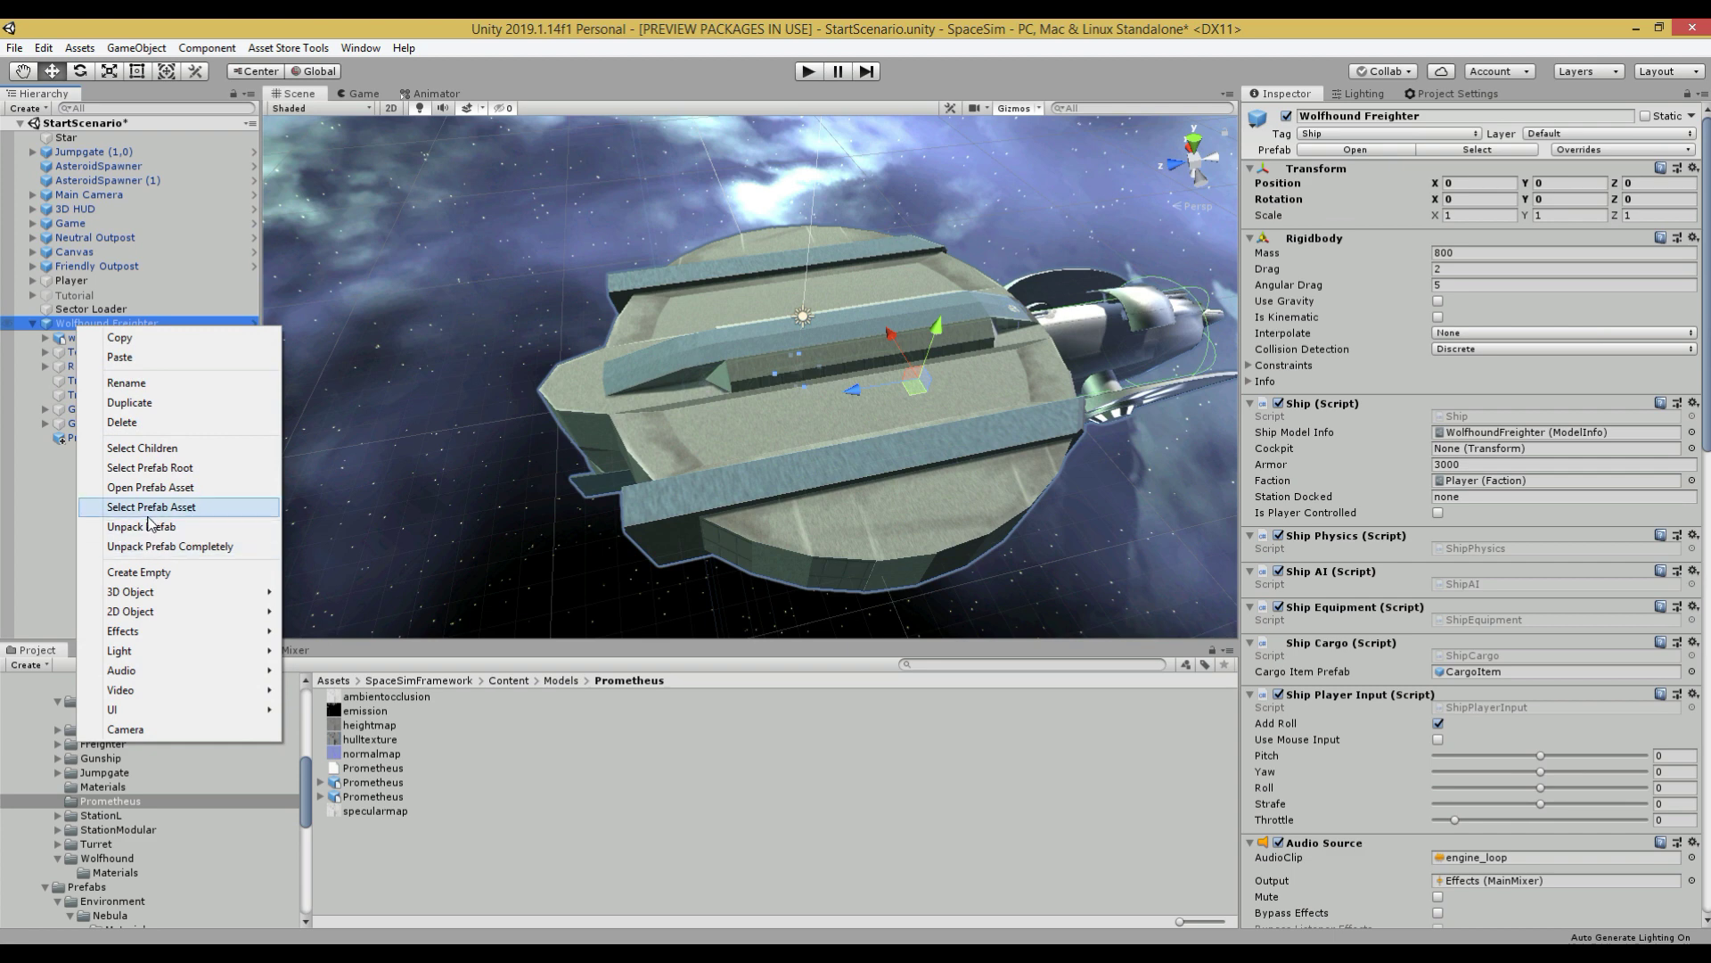
left_click(145, 528)
left_click(87, 335)
key("Delete")
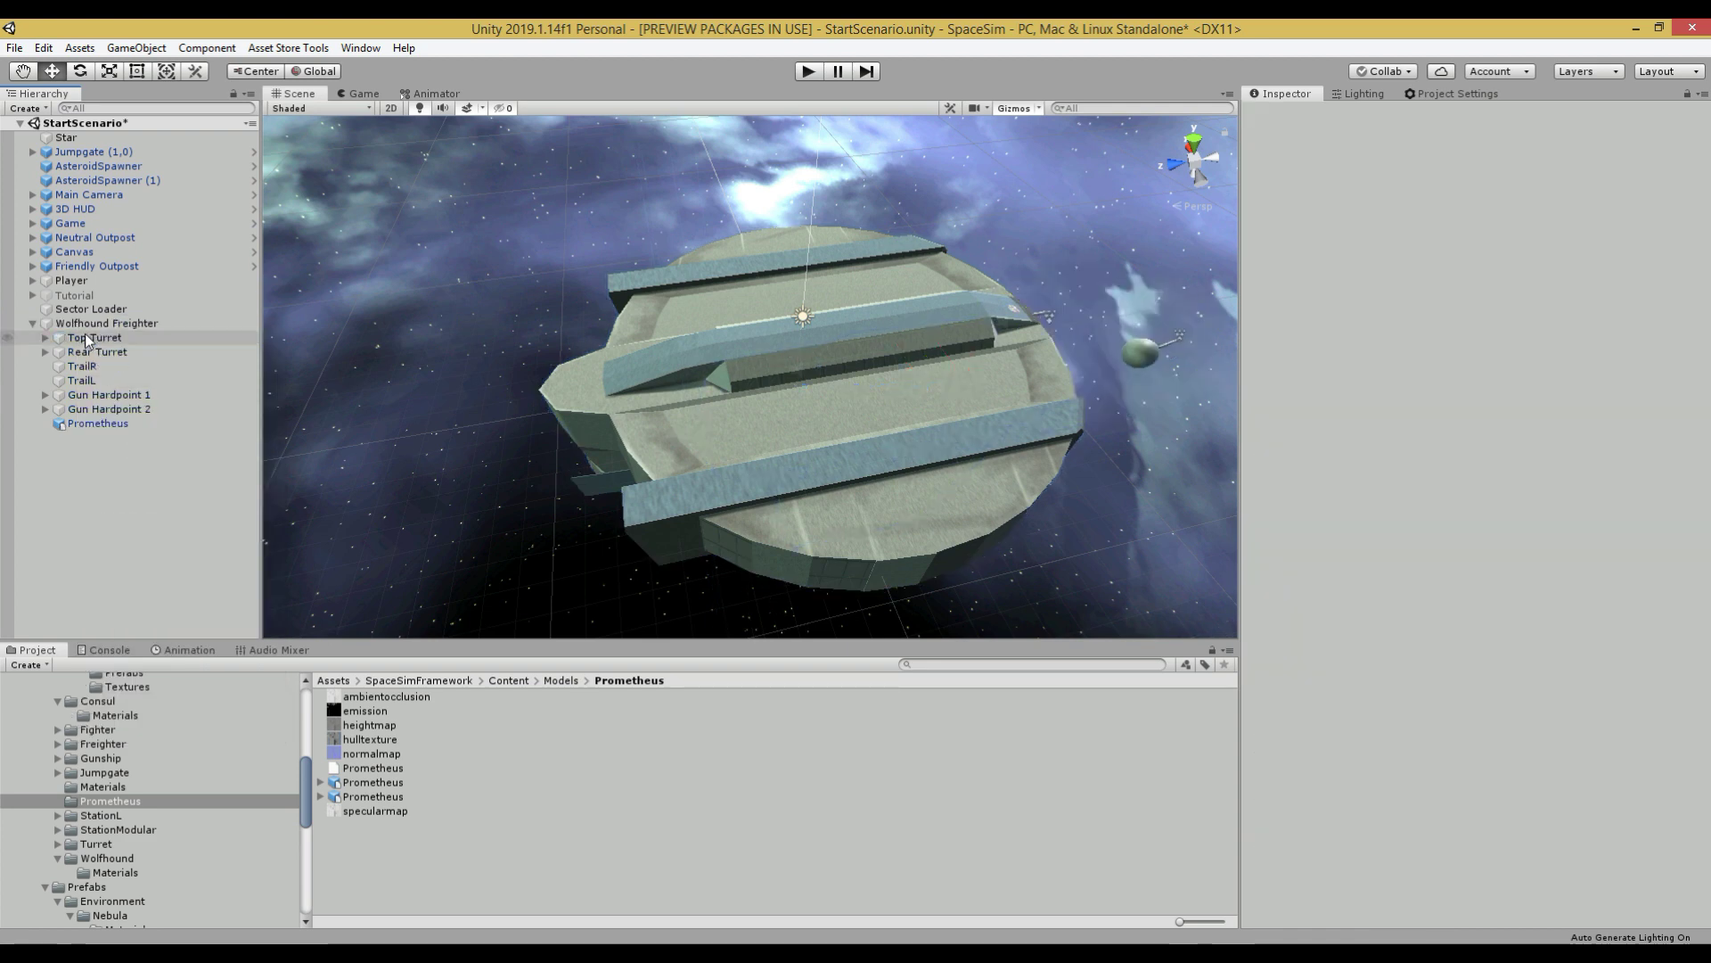
Step: Remove all three Capsule Collider components from the Wolfhound Freighter object
left_click(85, 325)
scroll(1388, 537, "down", 15)
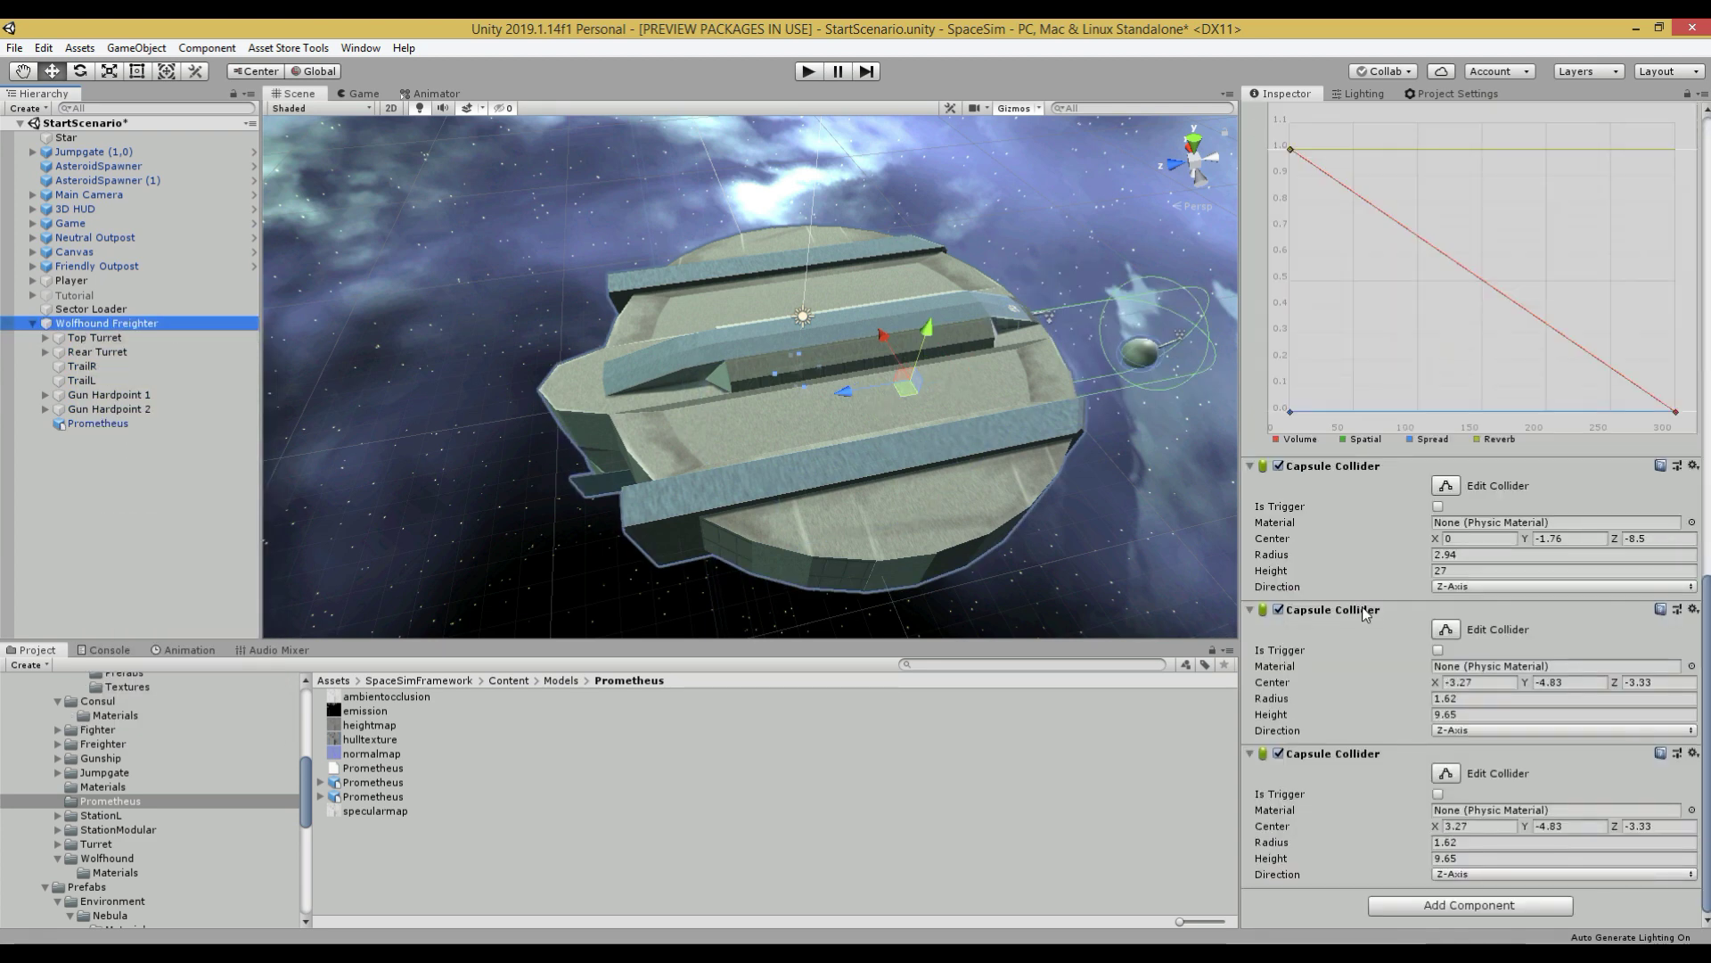
right_click(1360, 610)
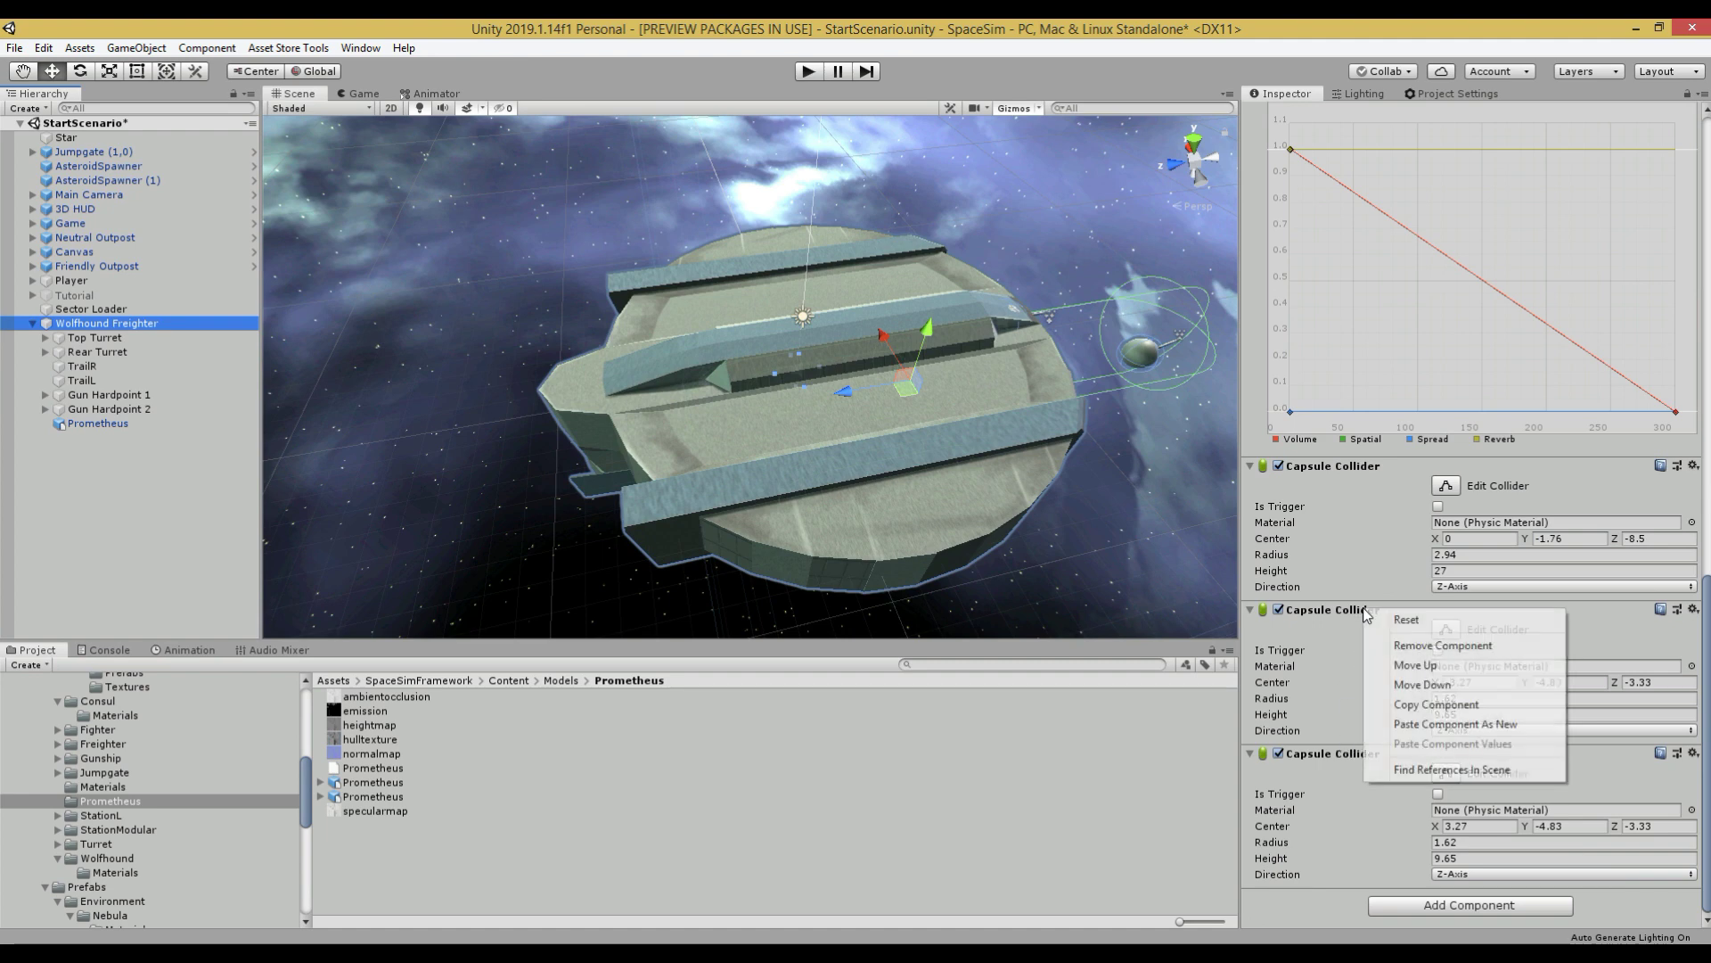
left_click(1413, 642)
right_click(1328, 731)
left_click(1382, 768)
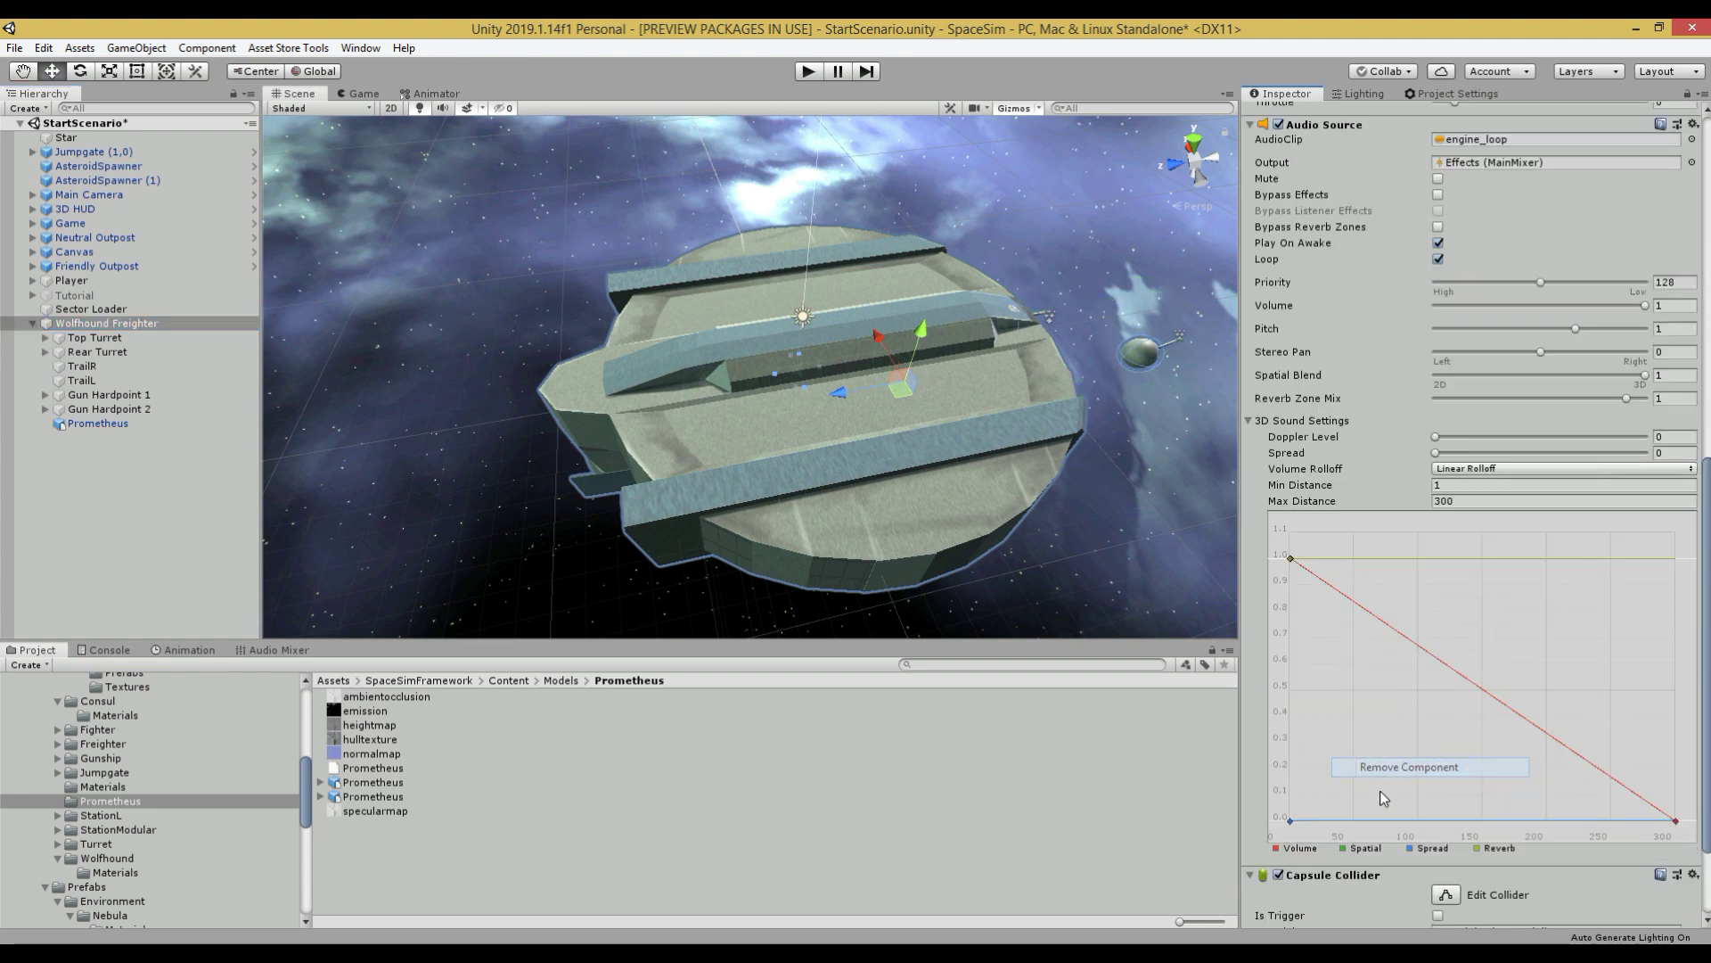
right_click(1356, 874)
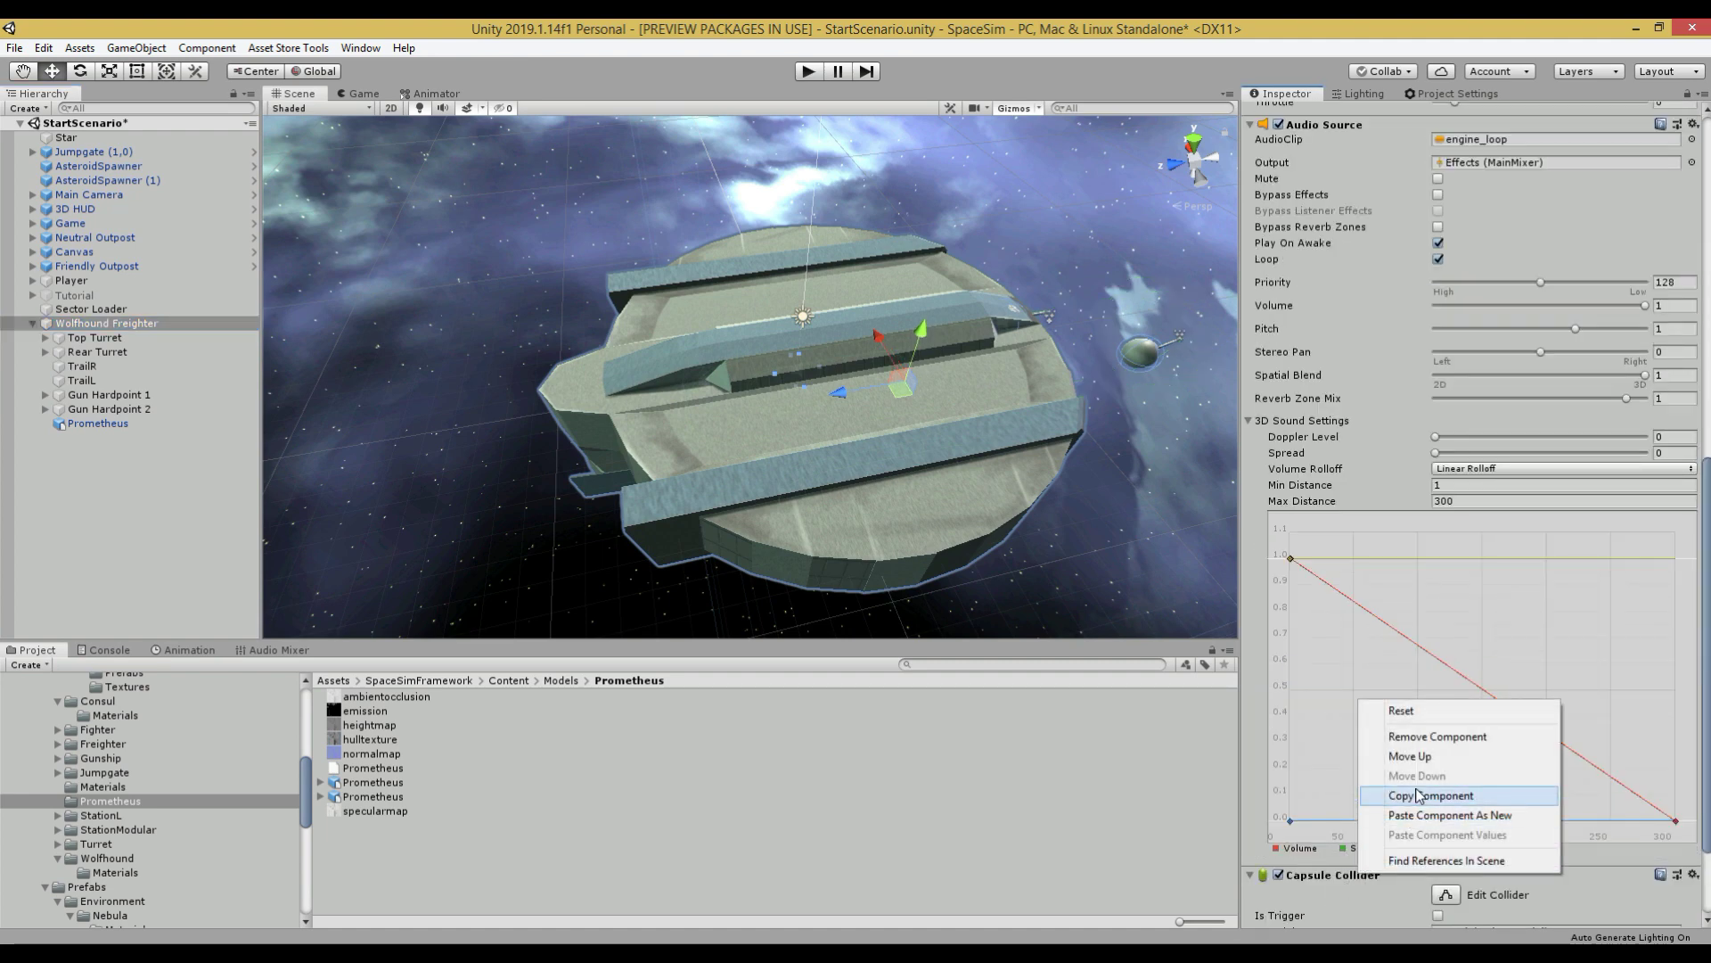
left_click(1426, 741)
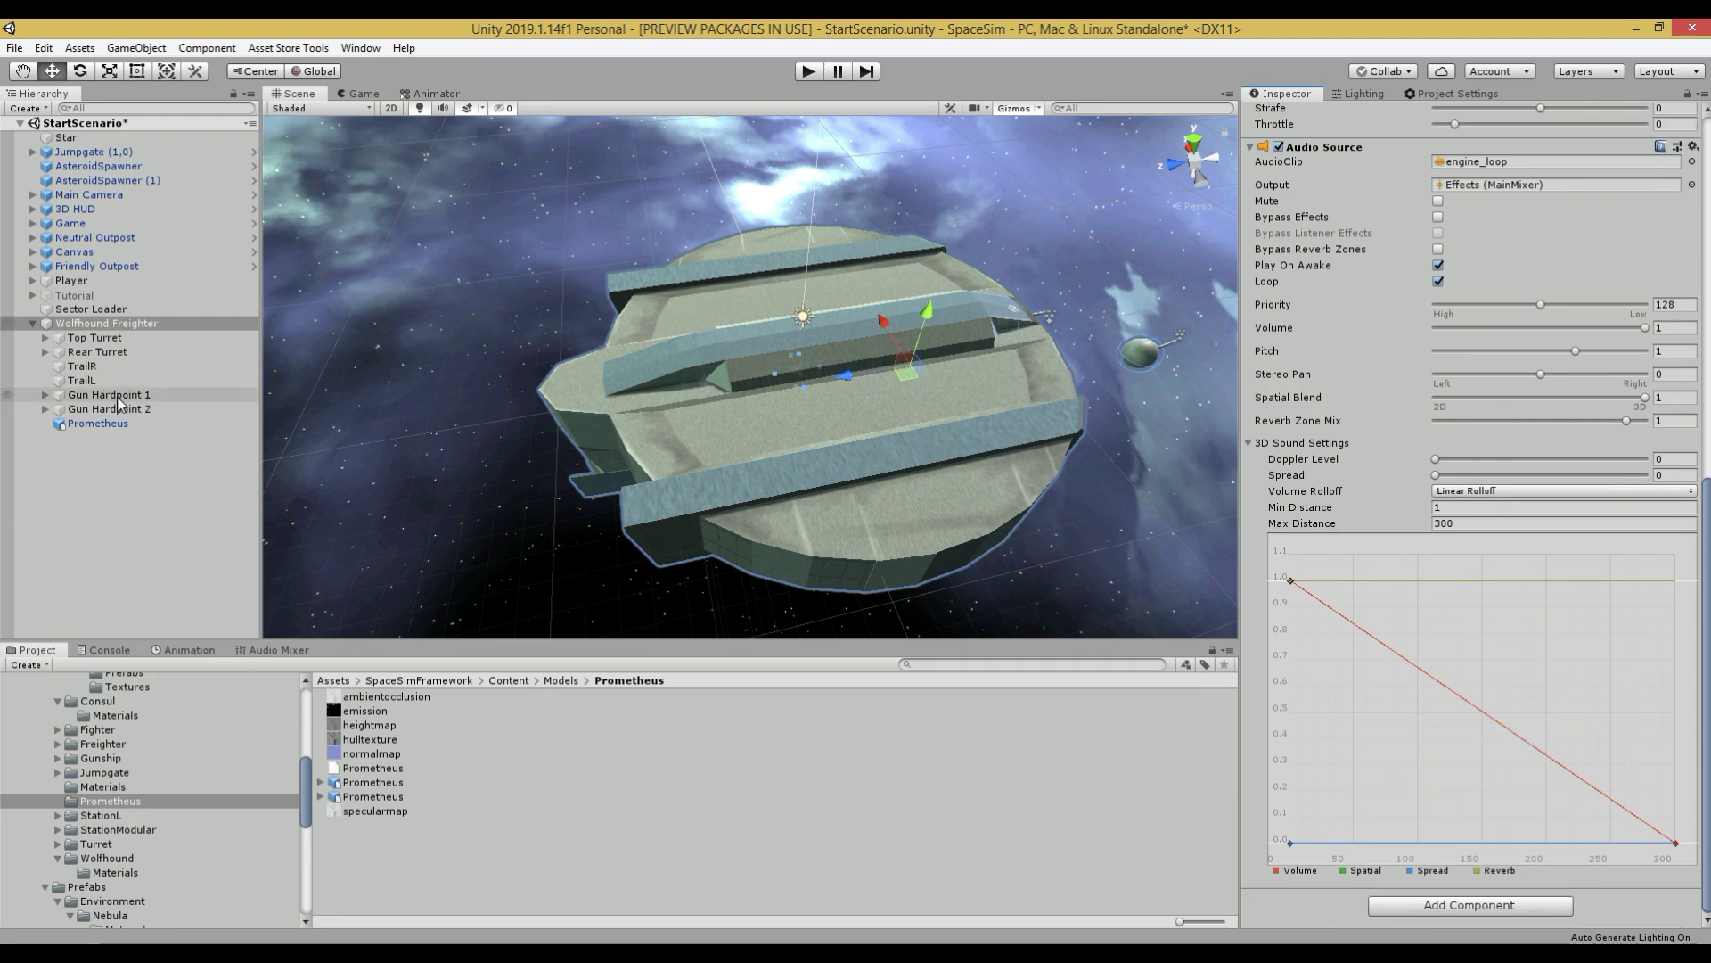
Step: Add a Mesh Collider to the Prometheus child and make it convex
left_click(98, 423)
left_click(1477, 573)
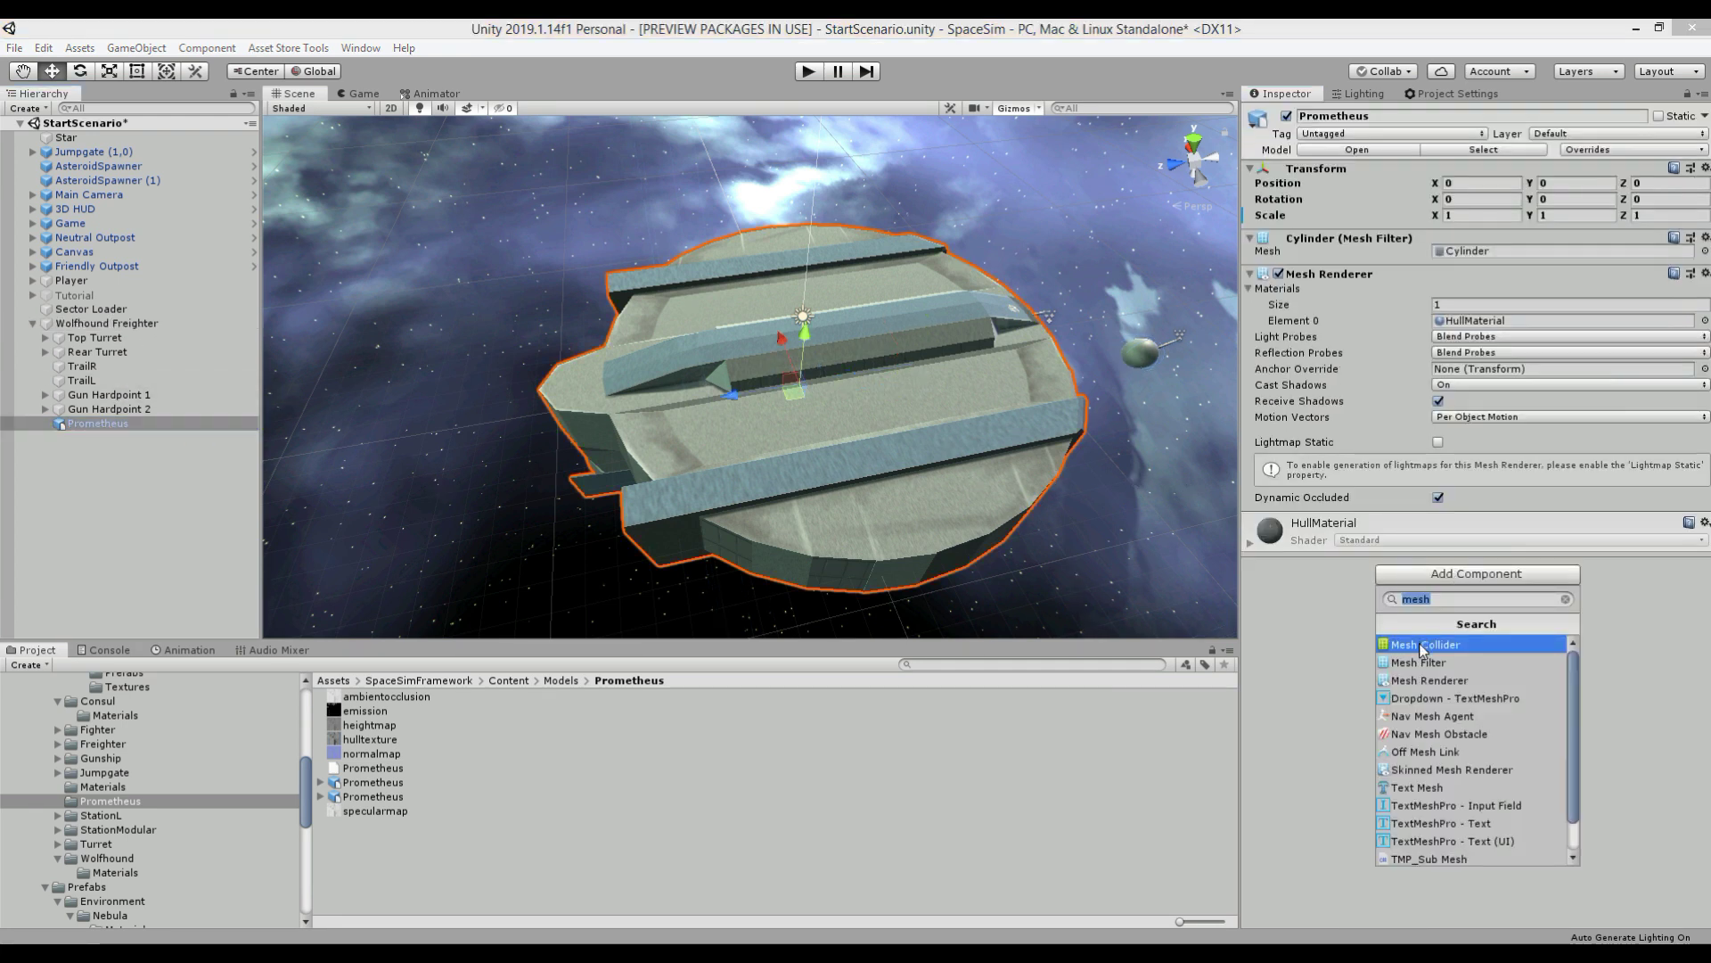
left_click(1419, 644)
left_click(1437, 537)
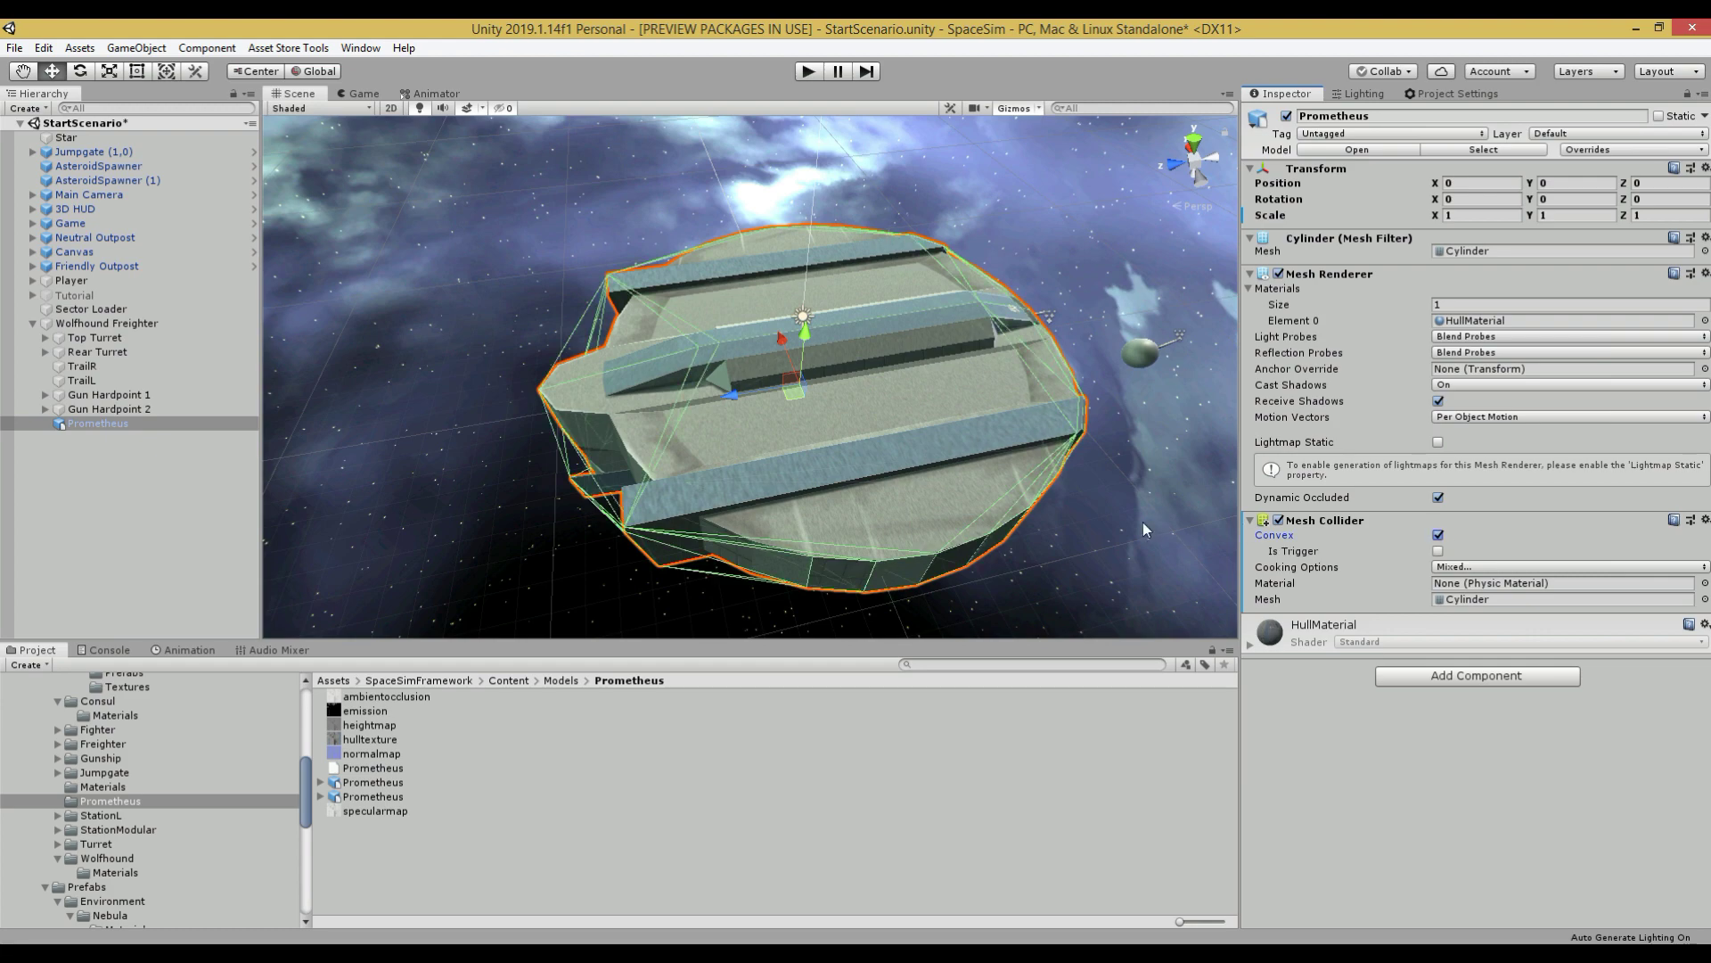
Step: Examine how the convex collider fits the Prometheus hull from below, behind, the sides and above
left_click_drag(1144, 523, 932, 174, "alt")
key("a")
left_click_drag(744, 510, 954, 467, "alt")
key("a")
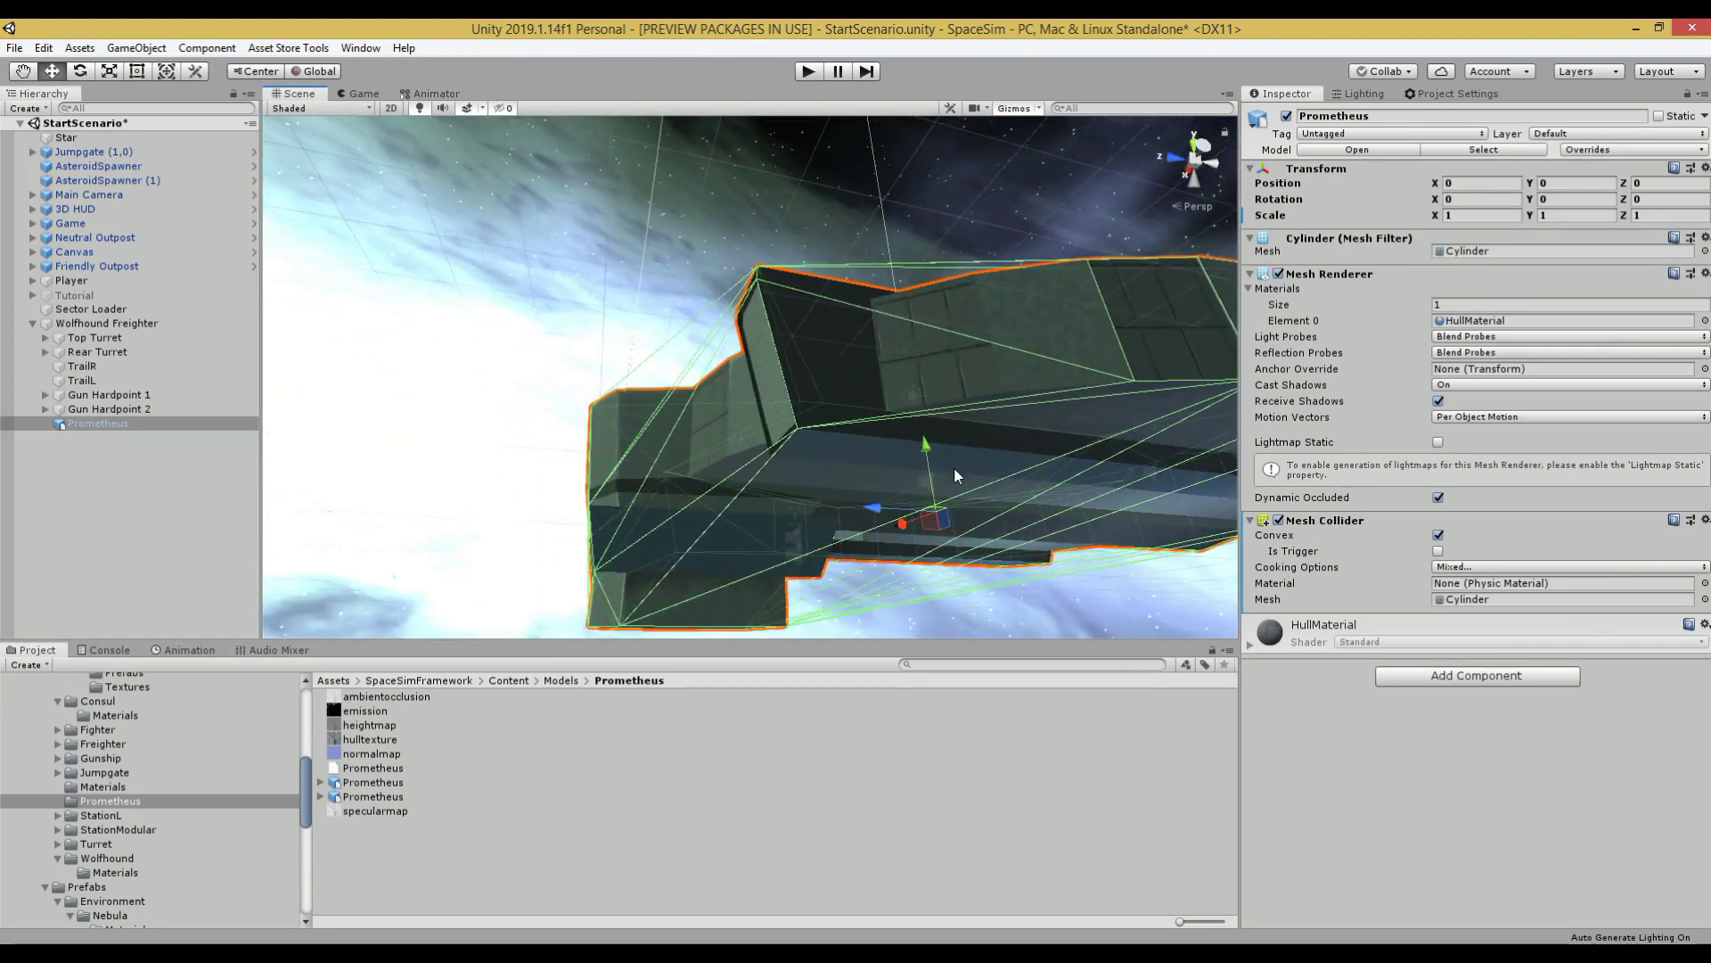
left_click_drag(913, 462, 867, 379, "alt")
key("s")
right_click_drag(867, 379, 1301, 499)
key("d")
key("w")
key("d")
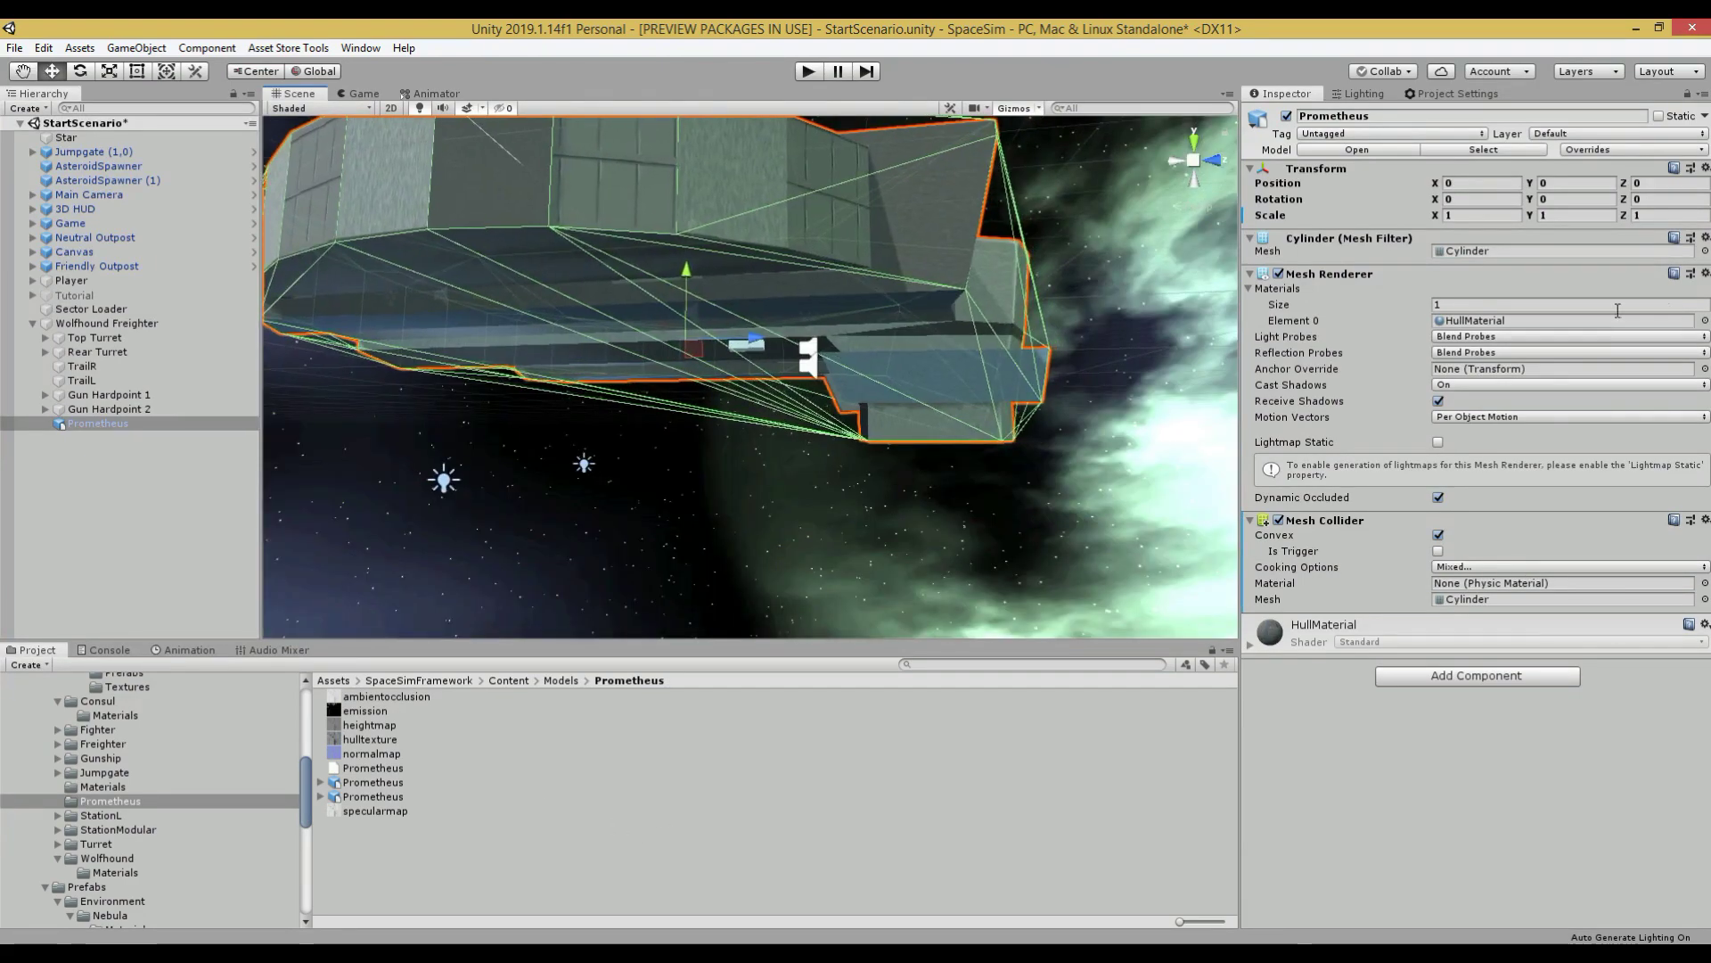
key("s")
key("d")
right_click_drag(1124, 419, 867, 481)
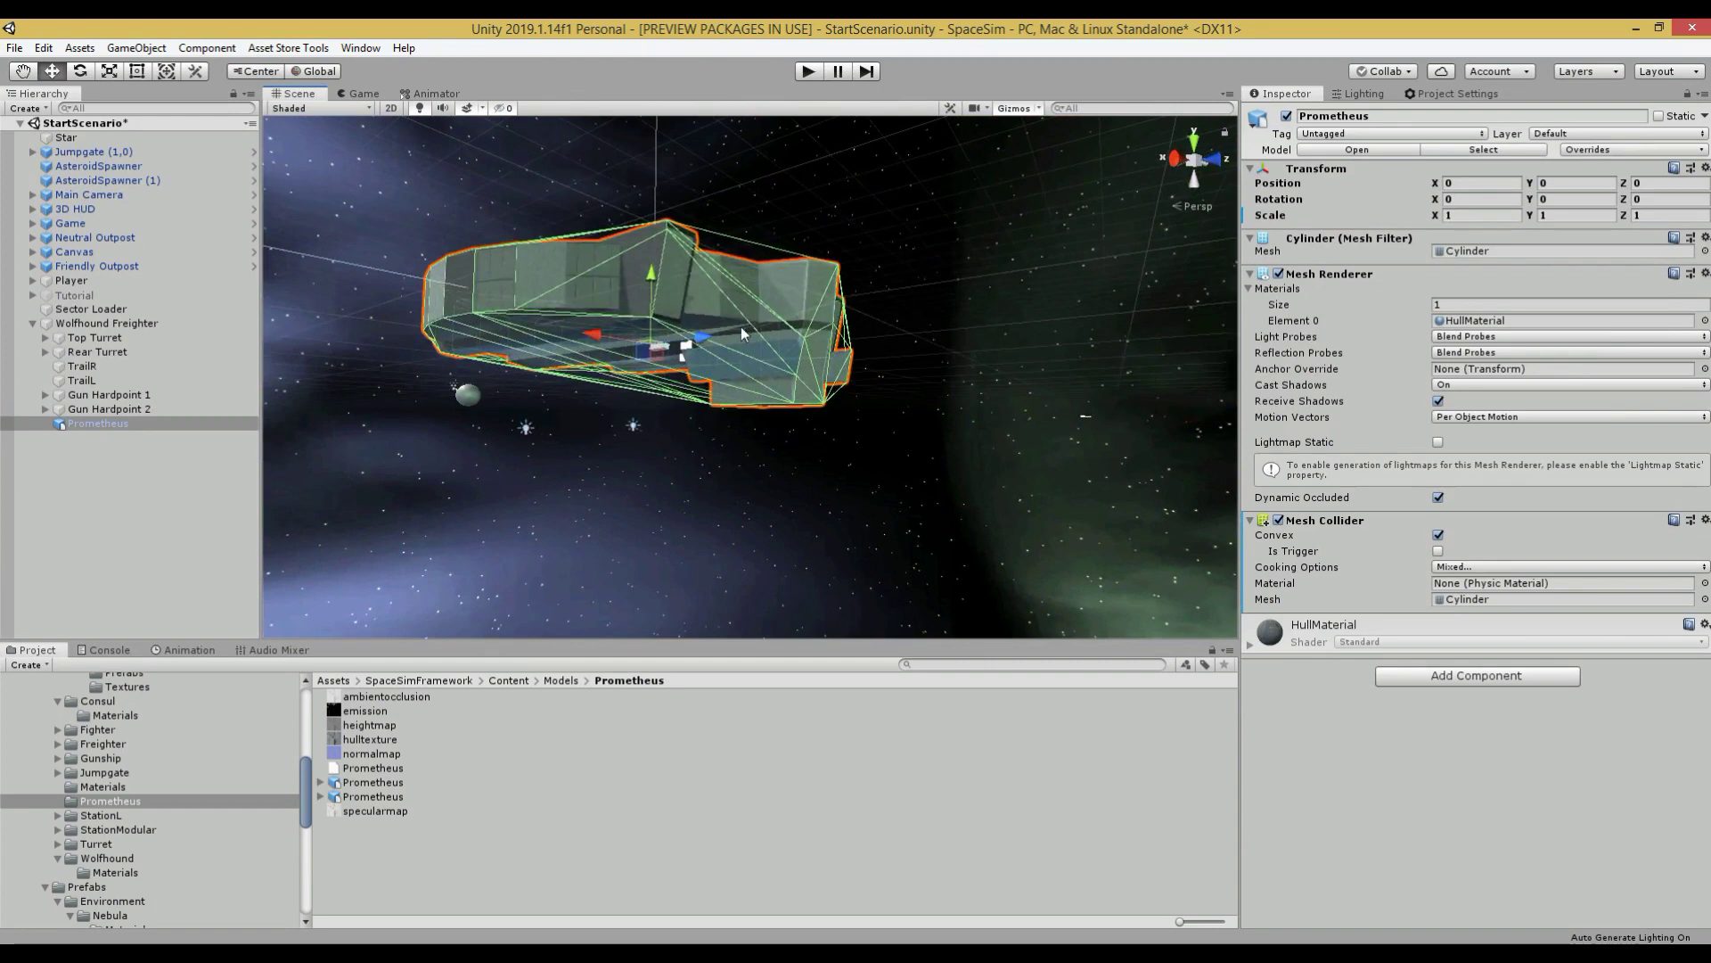
key("w")
key("e")
right_click_drag(761, 419, 737, 622)
key("s")
left_click_drag(737, 622, 737, 340, "alt")
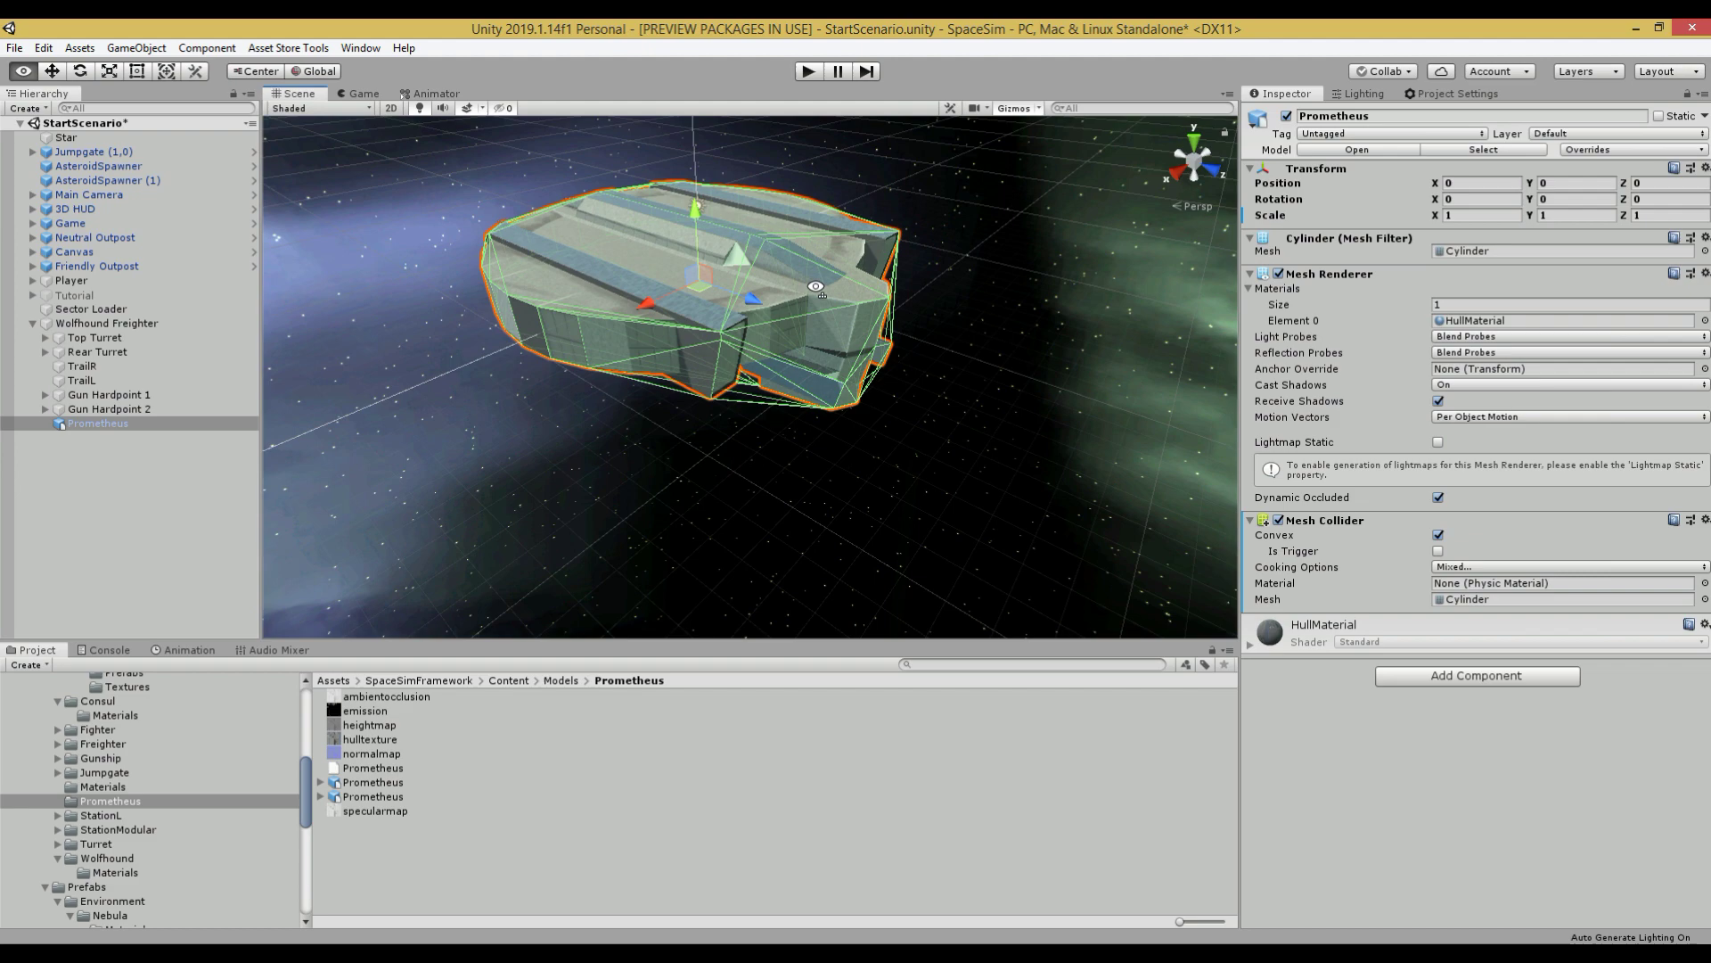
left_click_drag(815, 287, 972, 274, "alt")
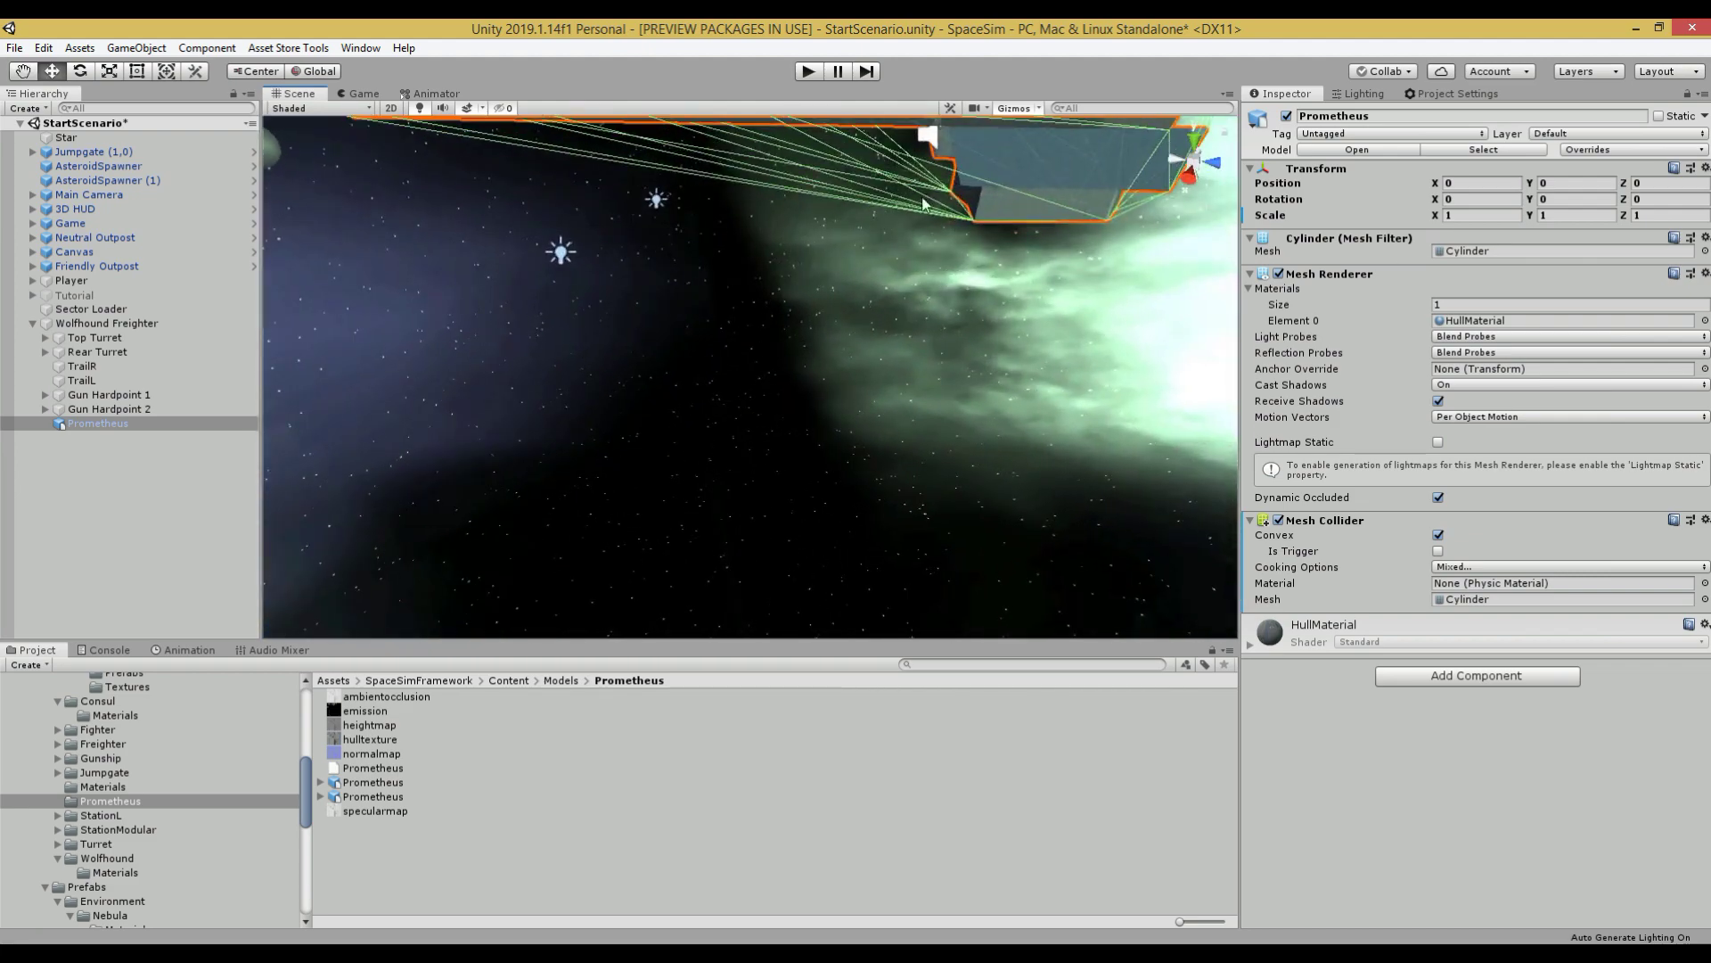
right_click_drag(916, 173, 92, 217)
key("w")
key("s")
left_click_drag(93, 216, 226, 233, "alt")
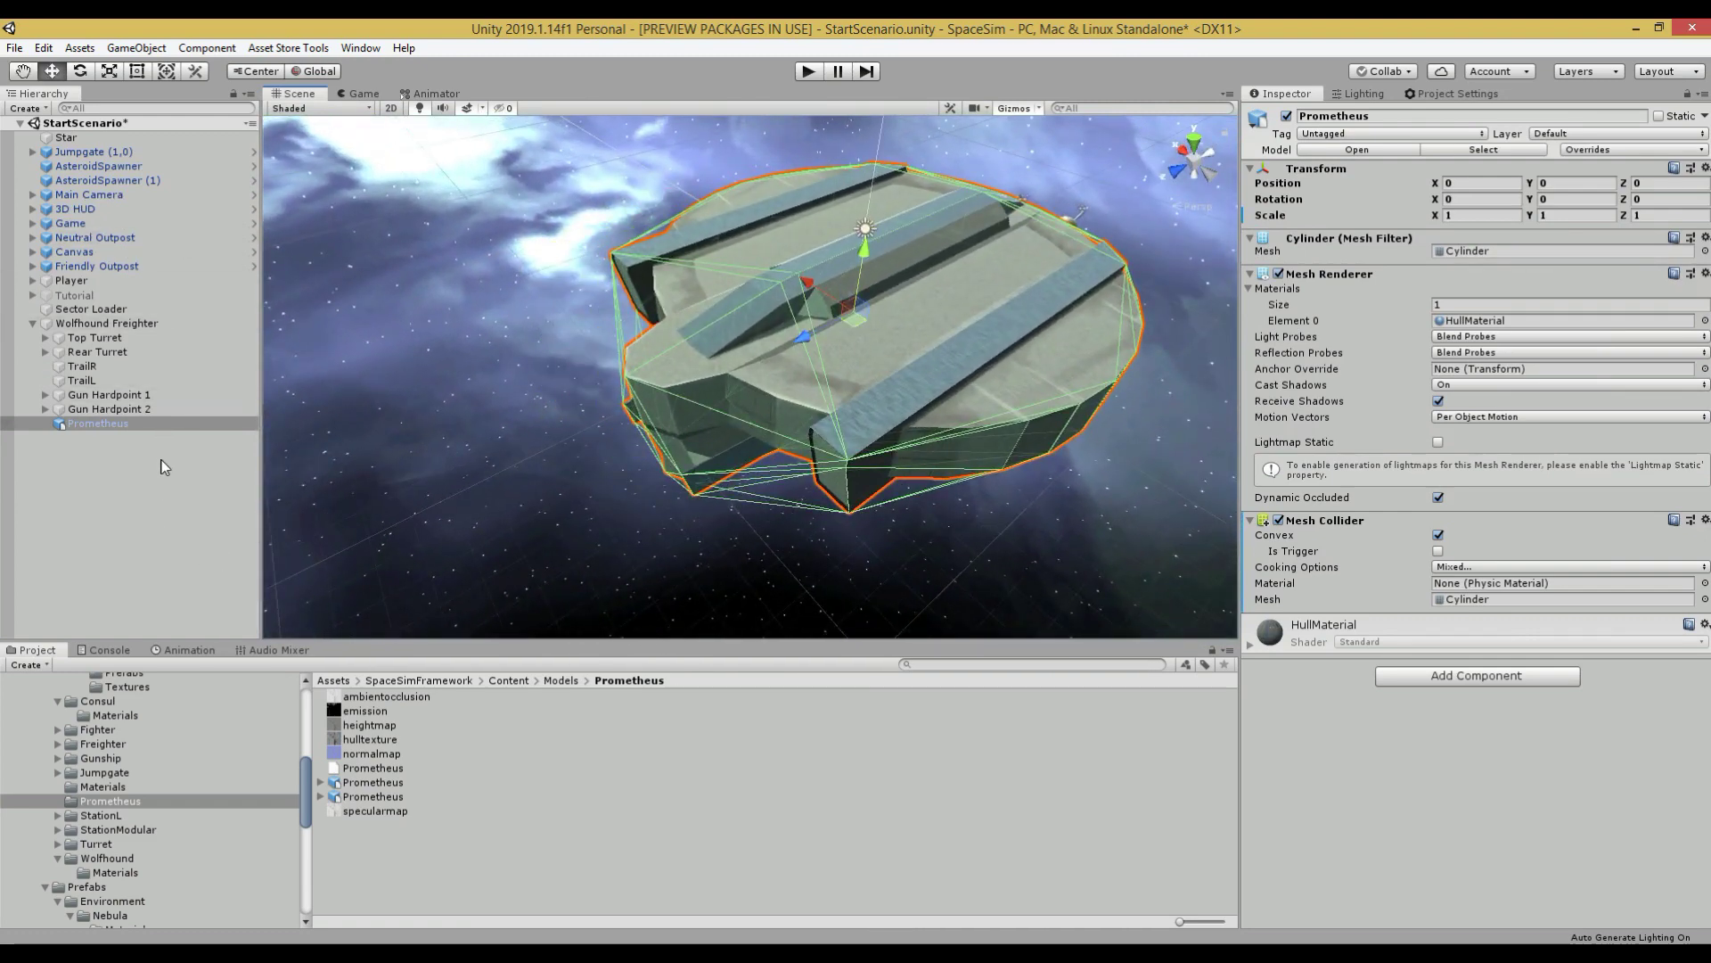
Step: Copy the Mesh Collider component of the Prometheus child
left_click(91, 323)
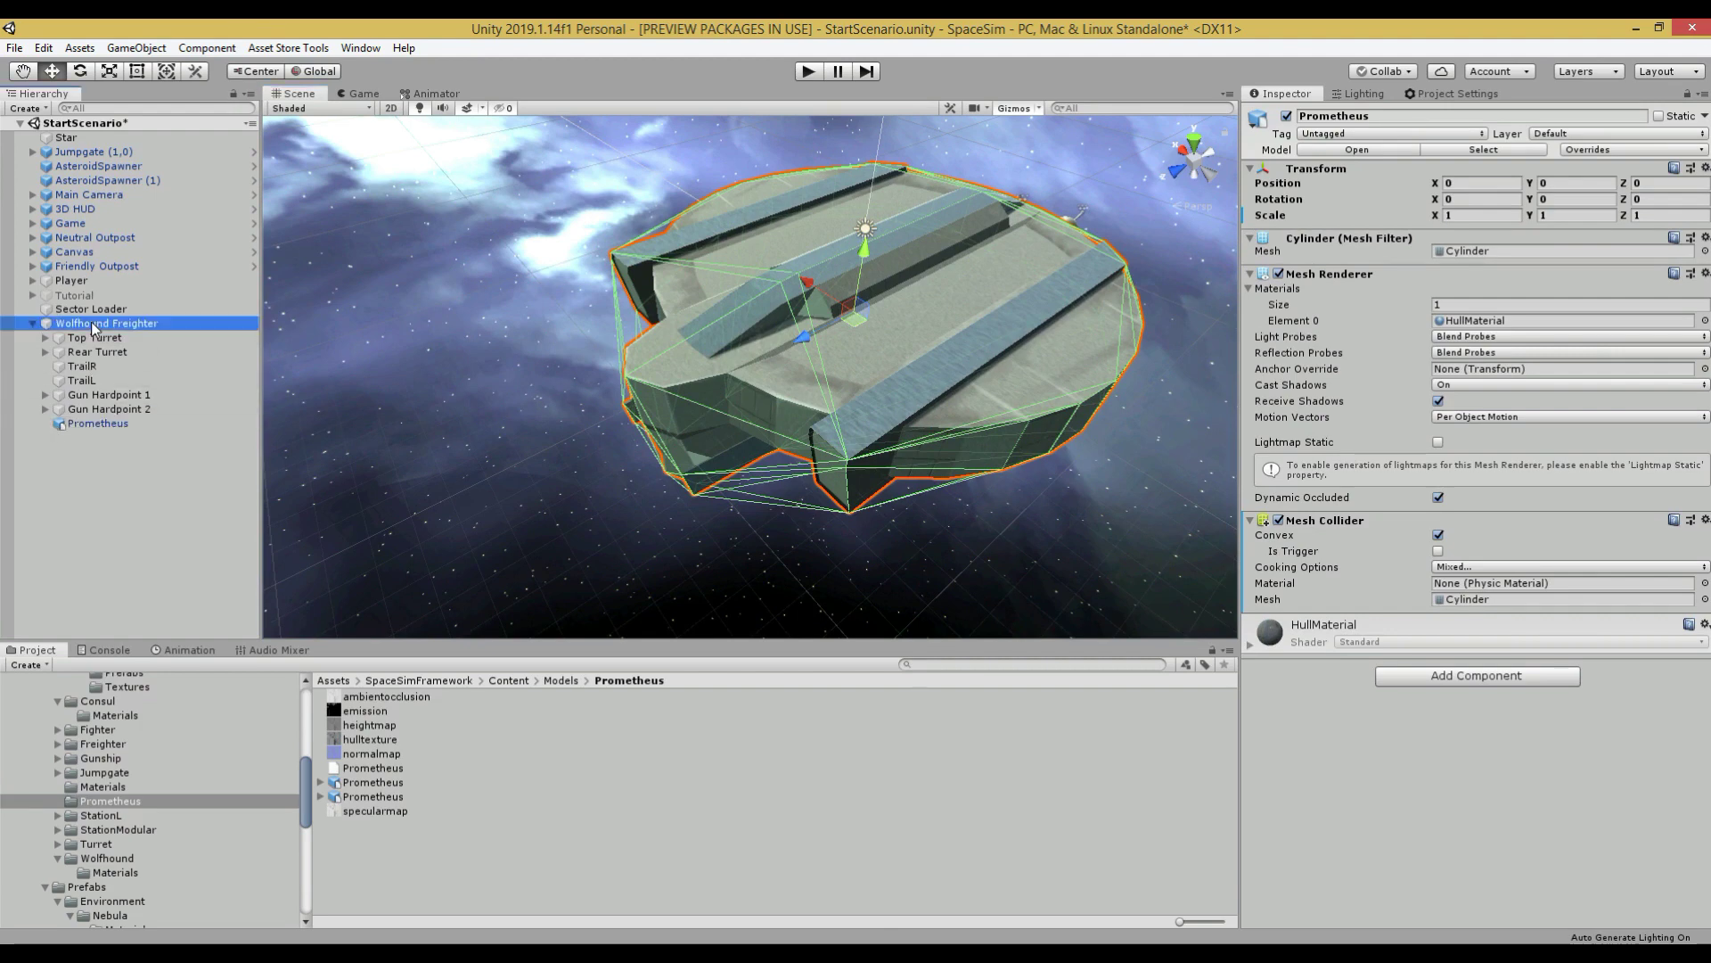
scroll(1367, 597, "down", 10)
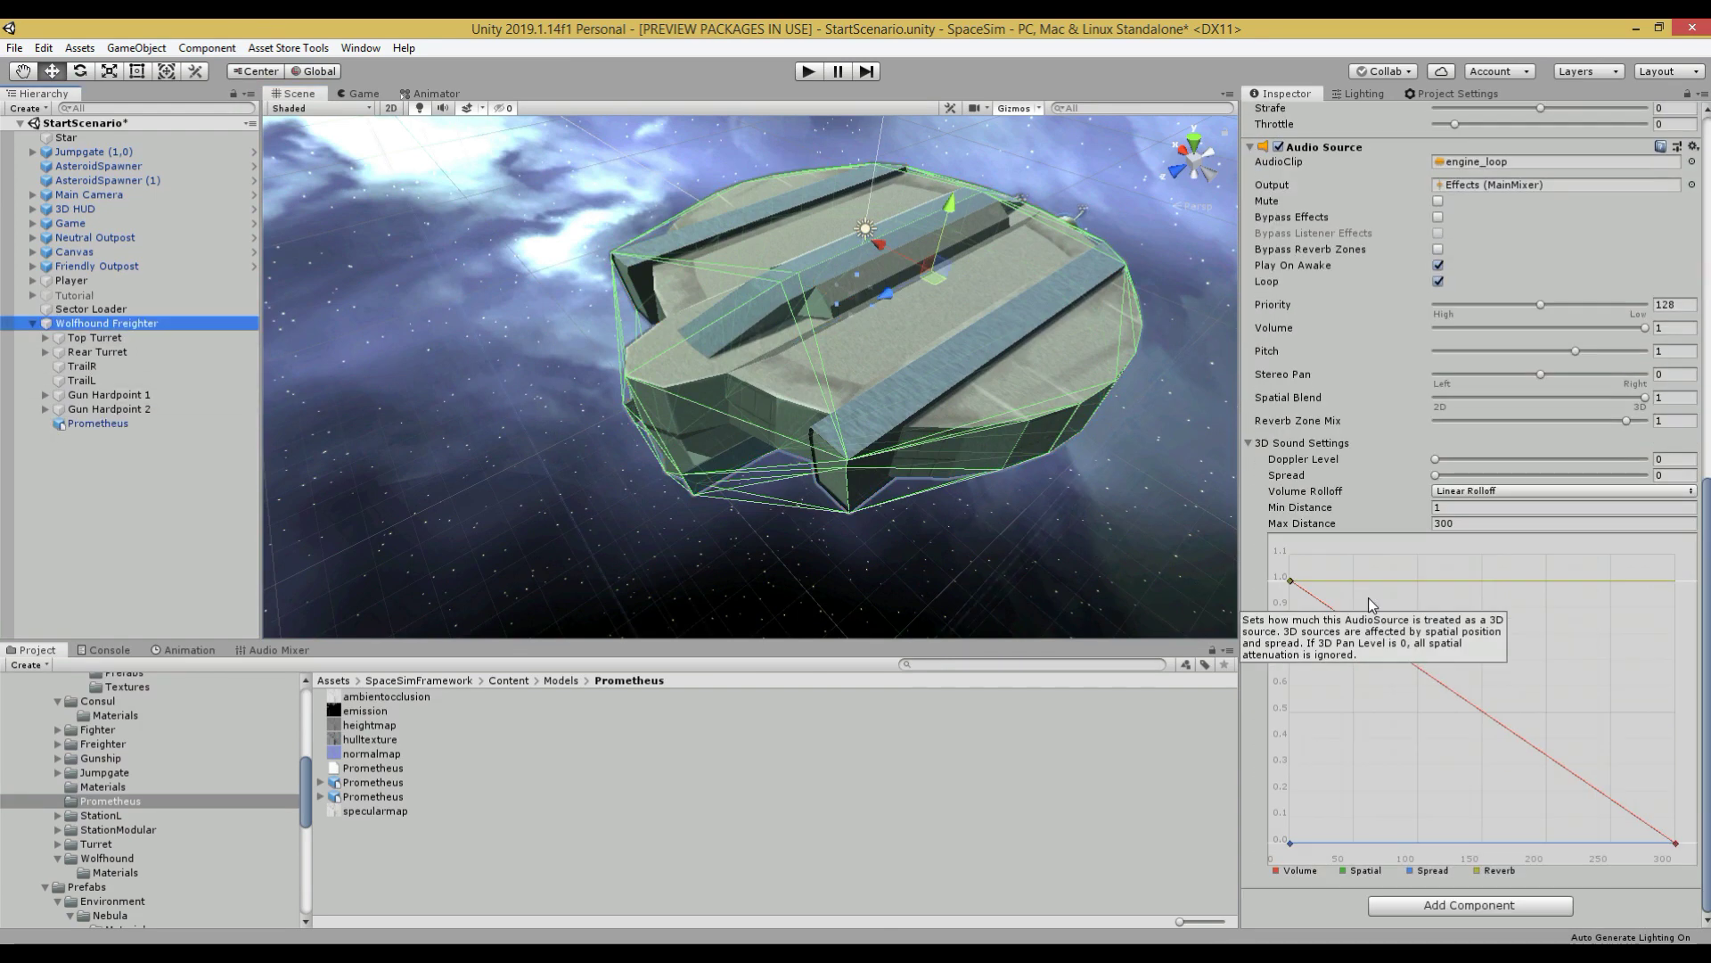
left_click(130, 425)
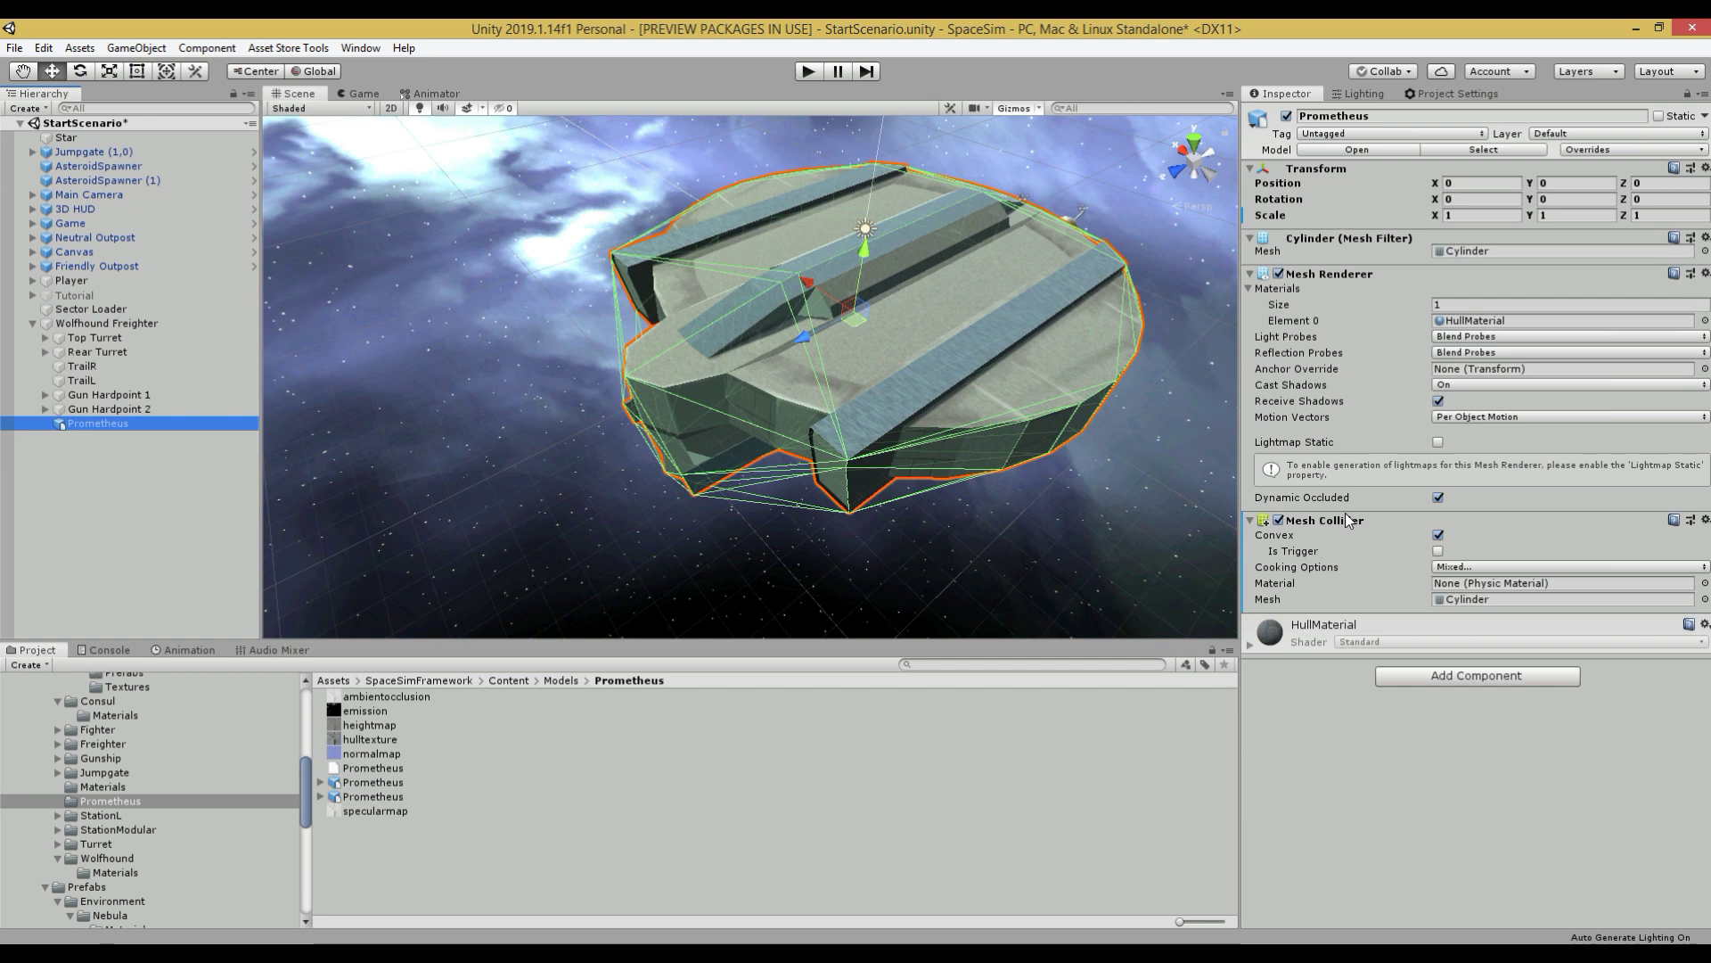
right_click(1346, 517)
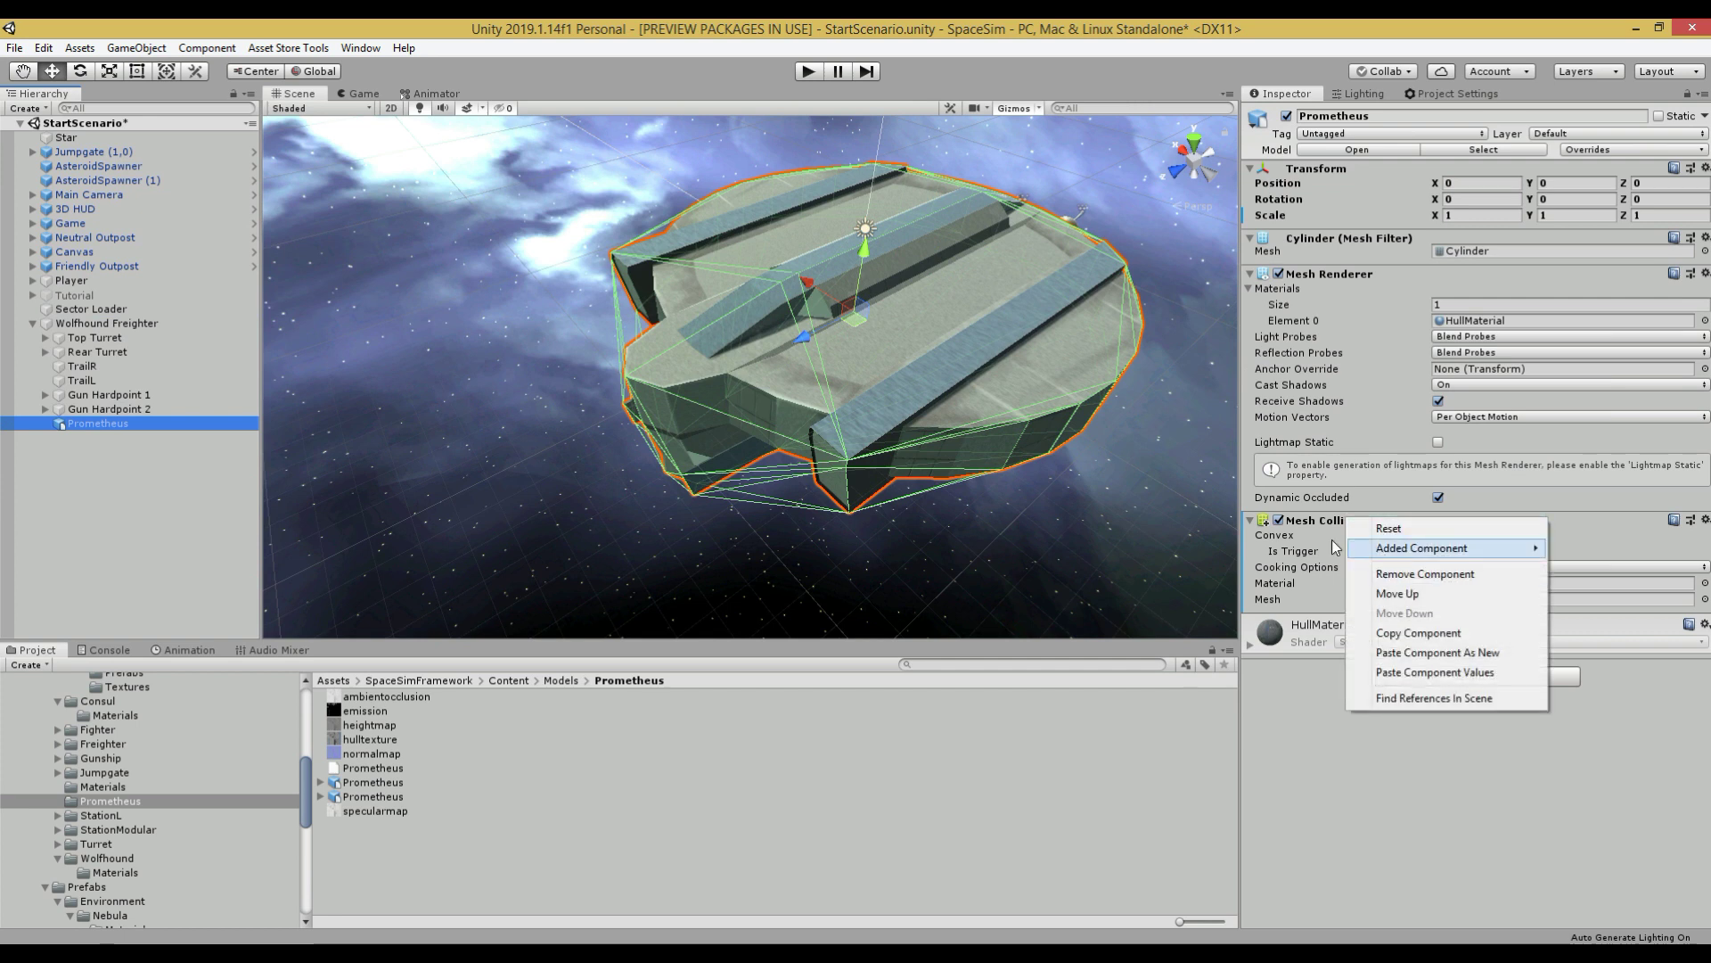
left_click(123, 328)
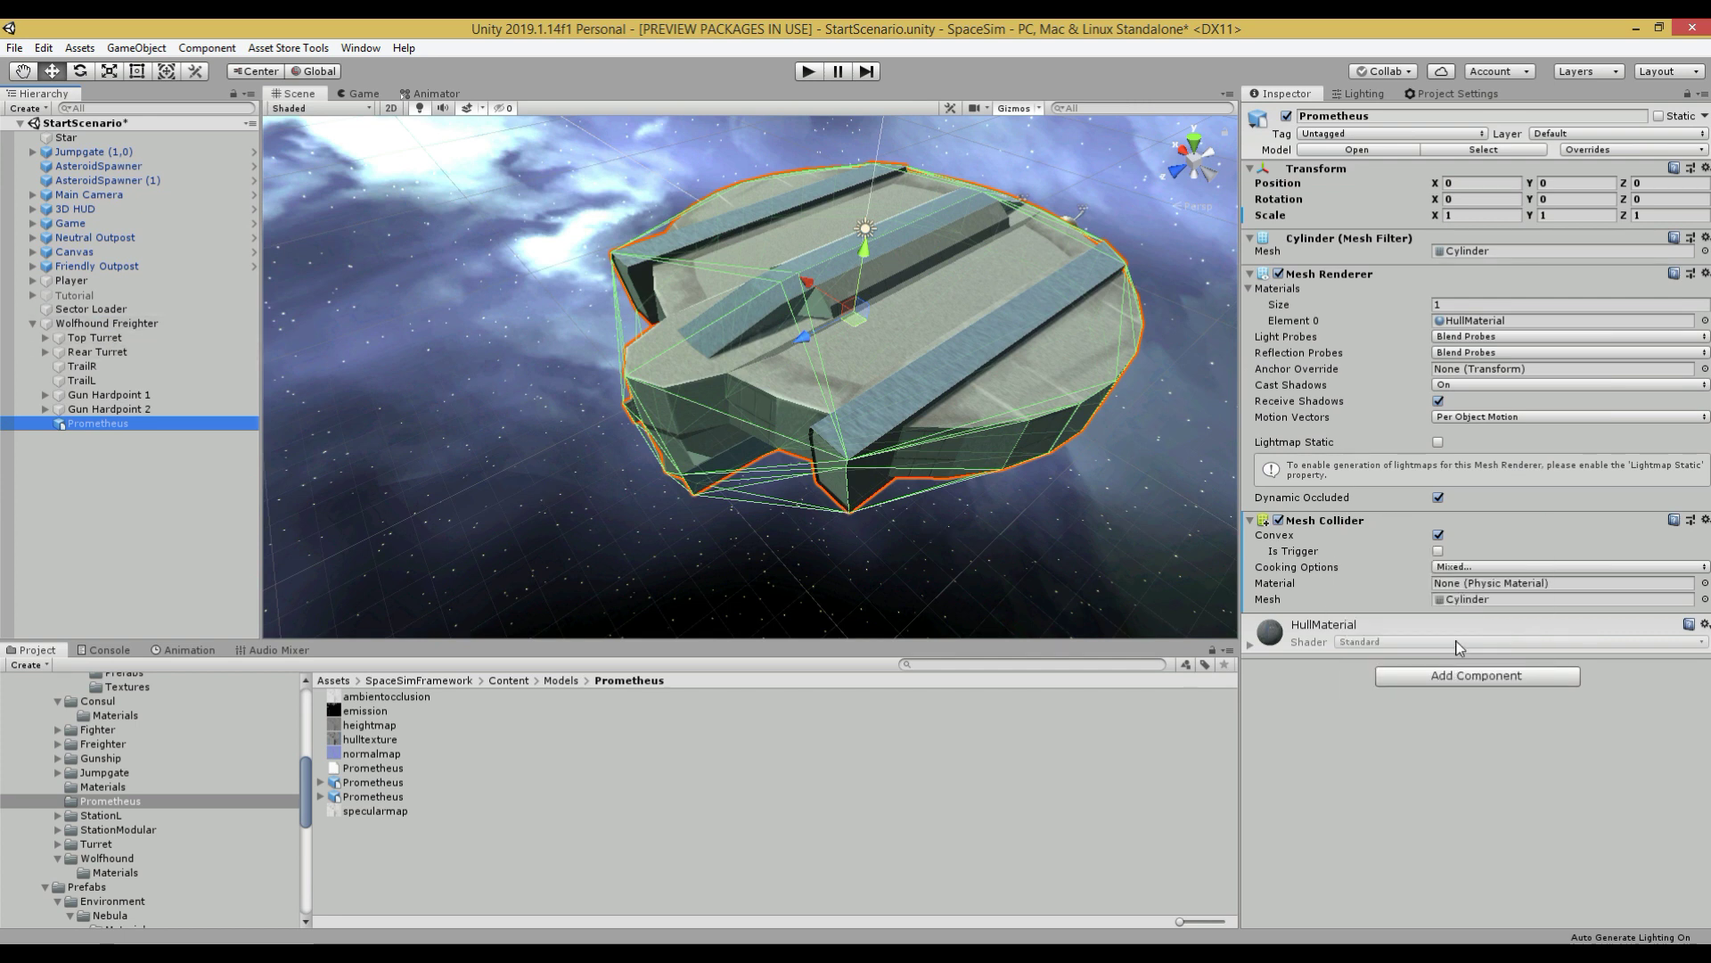
right_click(1378, 531)
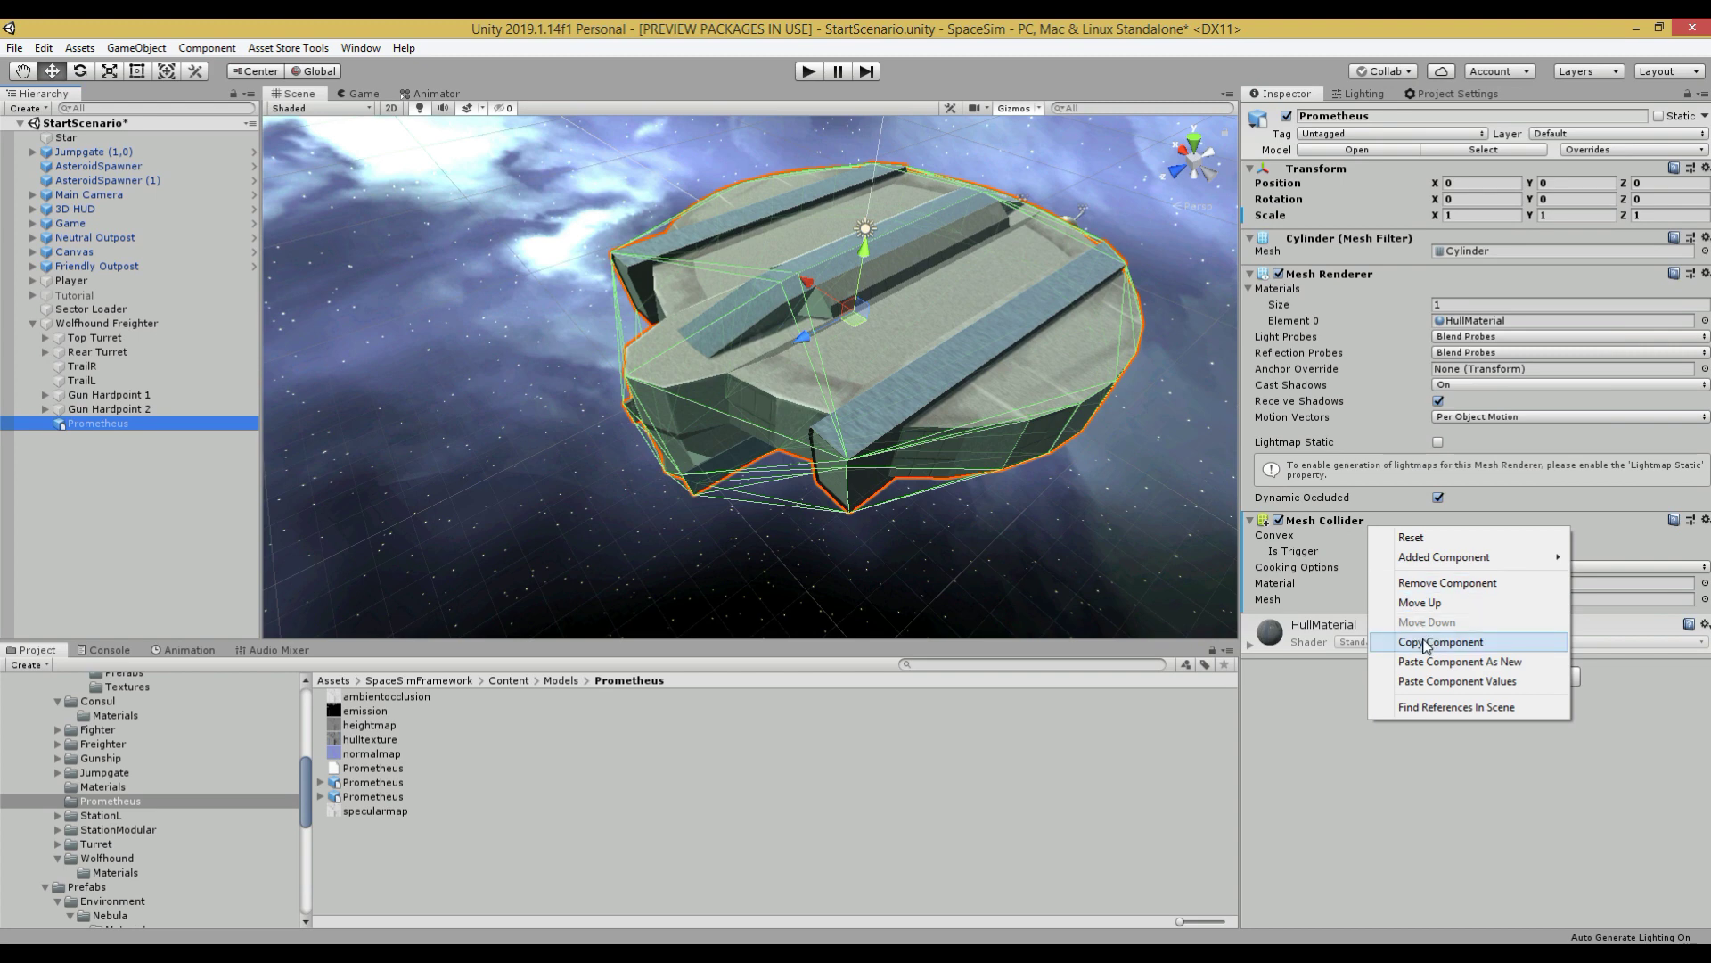
left_click(1426, 644)
Step: Remove the Mesh Collider from the Prometheus child and select the Wolfhound Freighter parent
right_click(1361, 533)
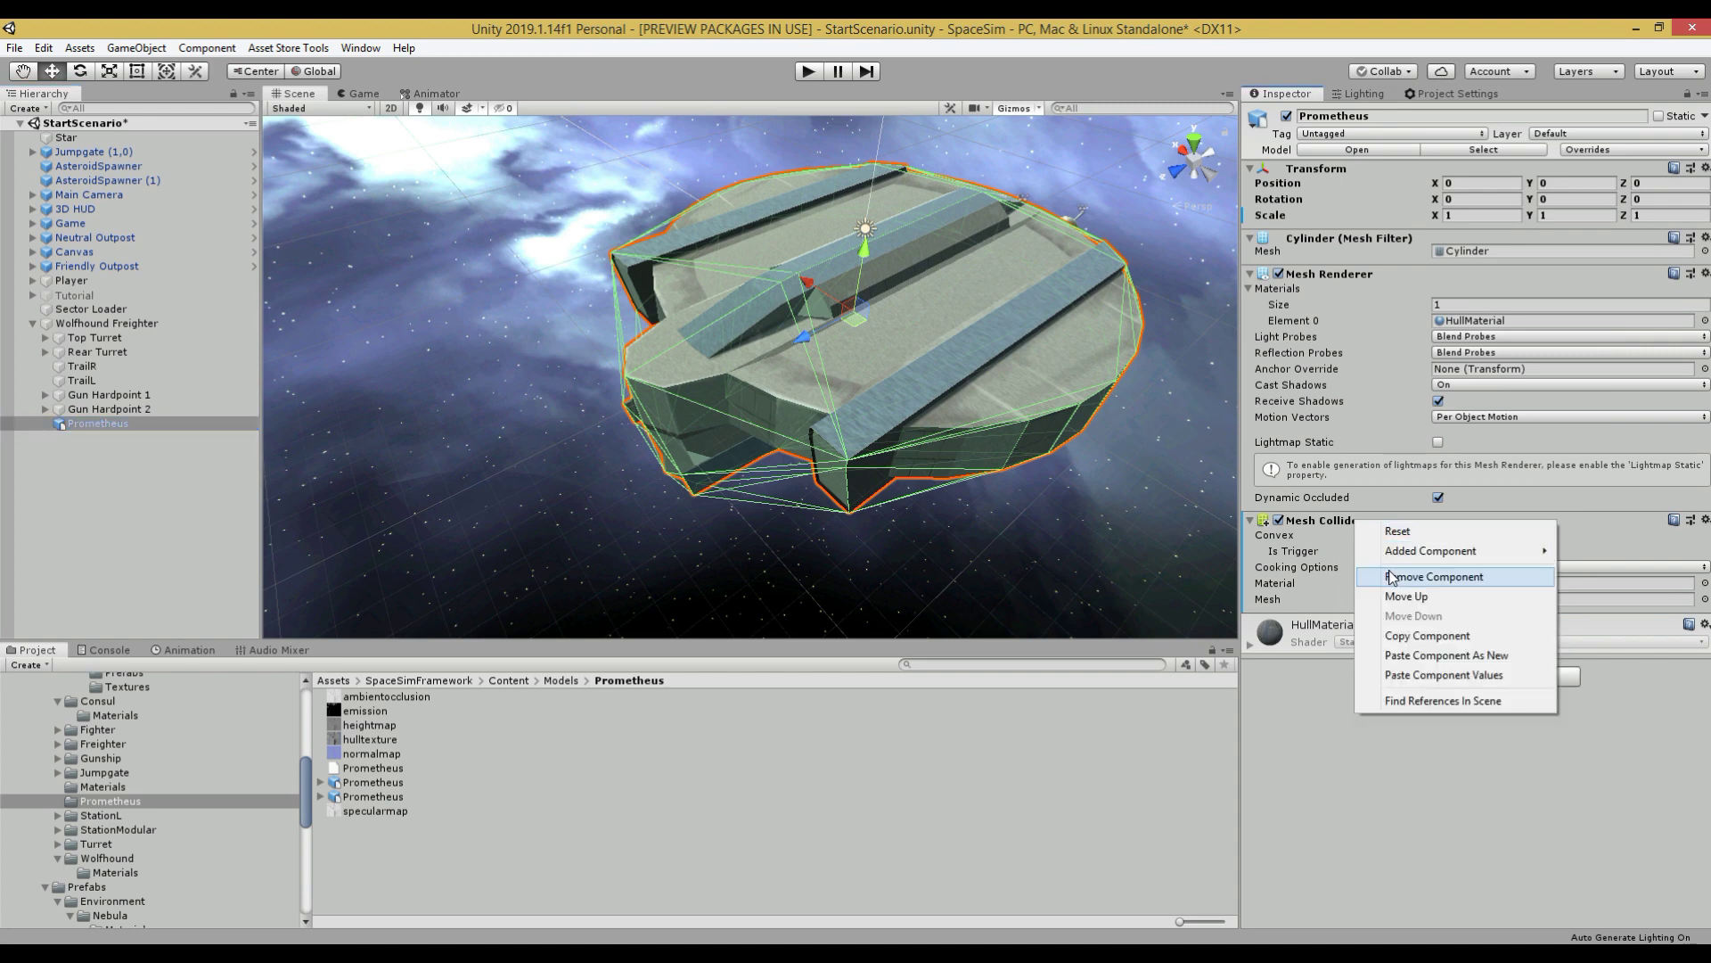
left_click(1421, 582)
left_click(107, 322)
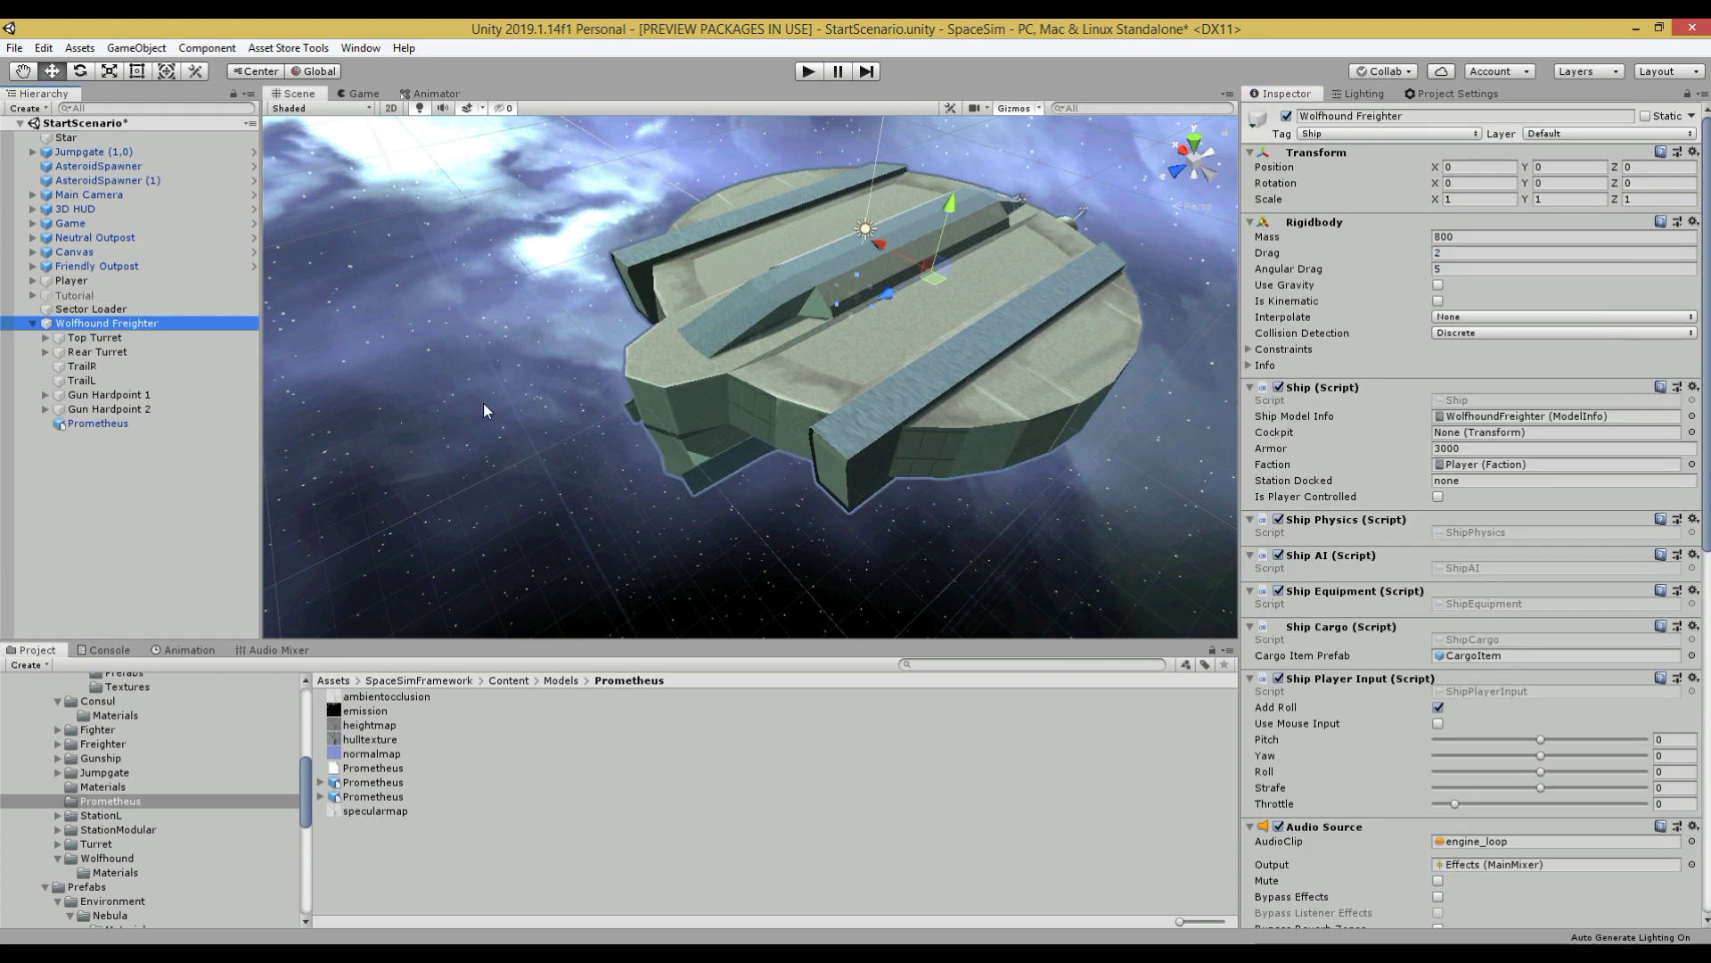
Step: Paste the copied Mesh Collider as a new component on the Wolfhound Freighter parent and set its Rigidbody mass to 1300
right_click(1378, 682)
left_click(1416, 790)
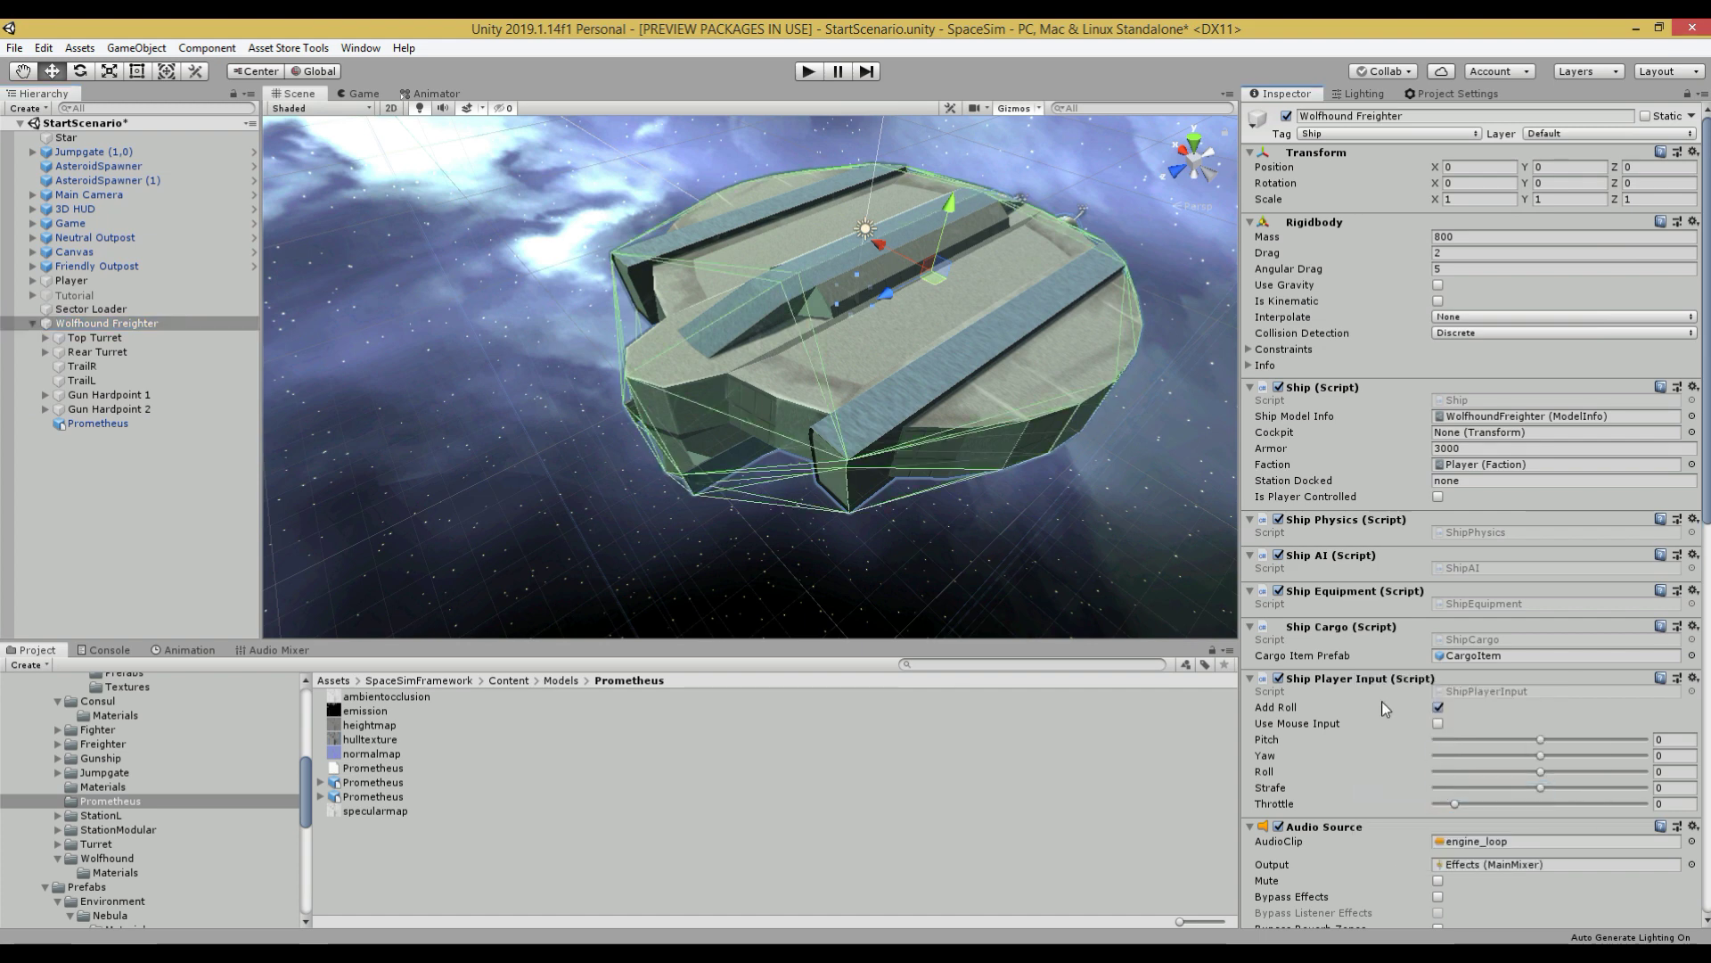
key("s")
right_click_drag(1144, 503, 1020, 458)
left_click_drag(1018, 458, 1118, 469, "alt")
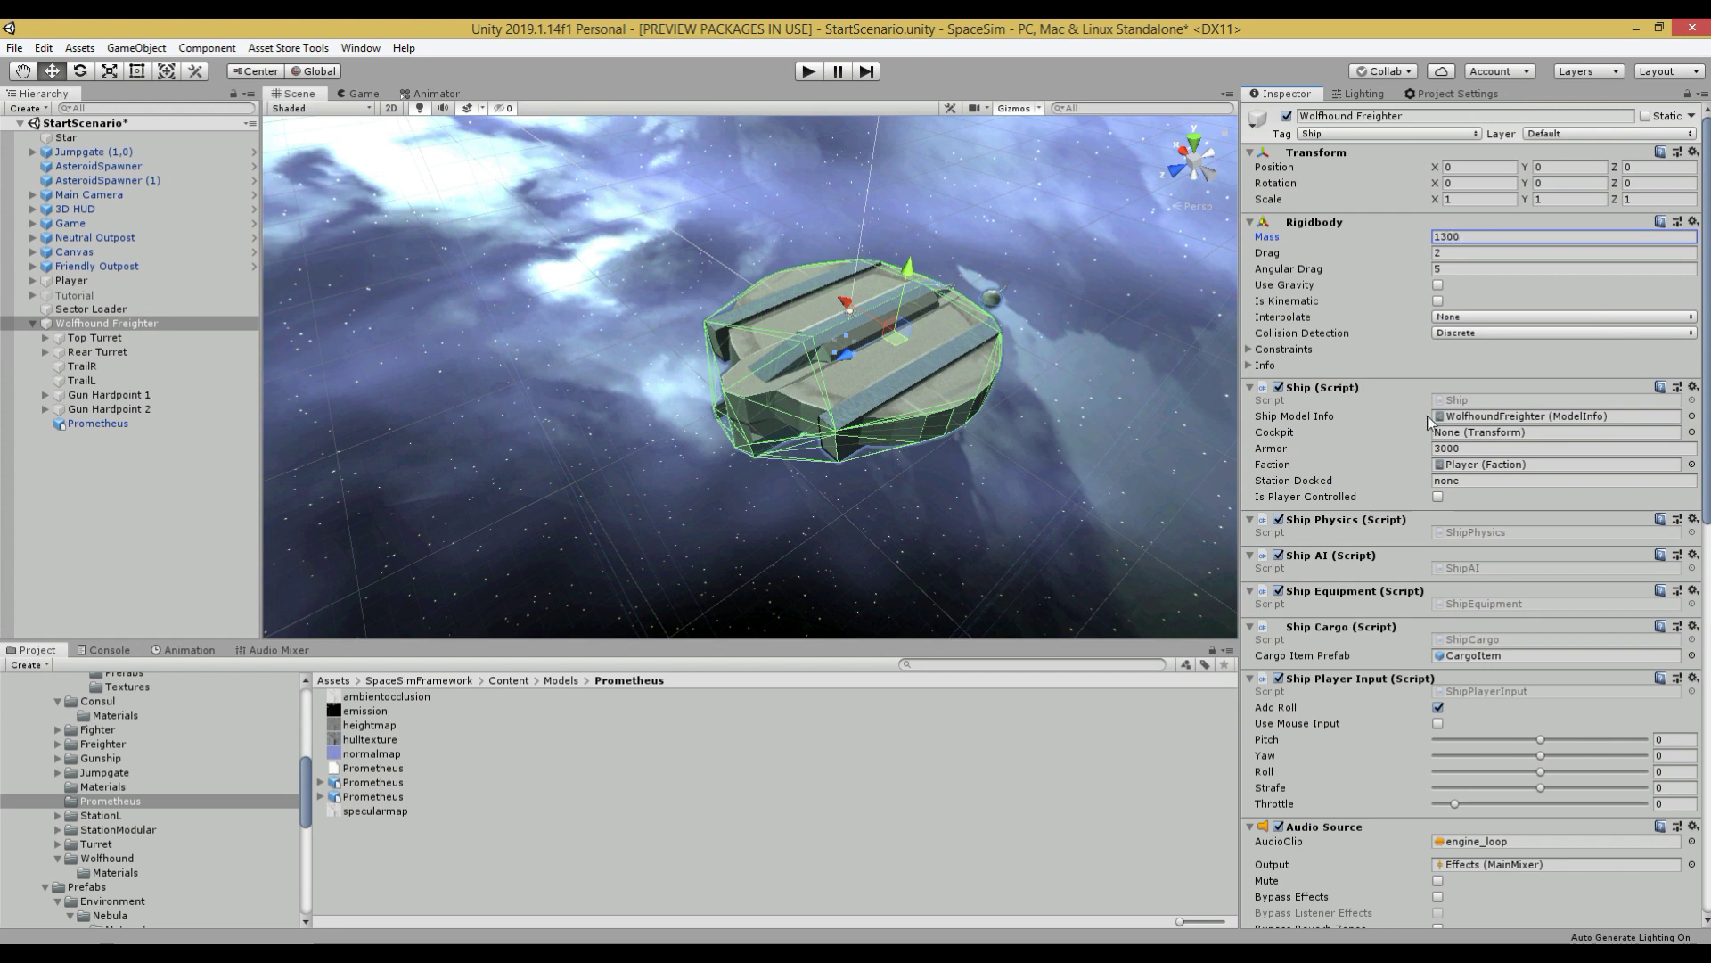
left_click_drag(1043, 419, 683, 397, "alt")
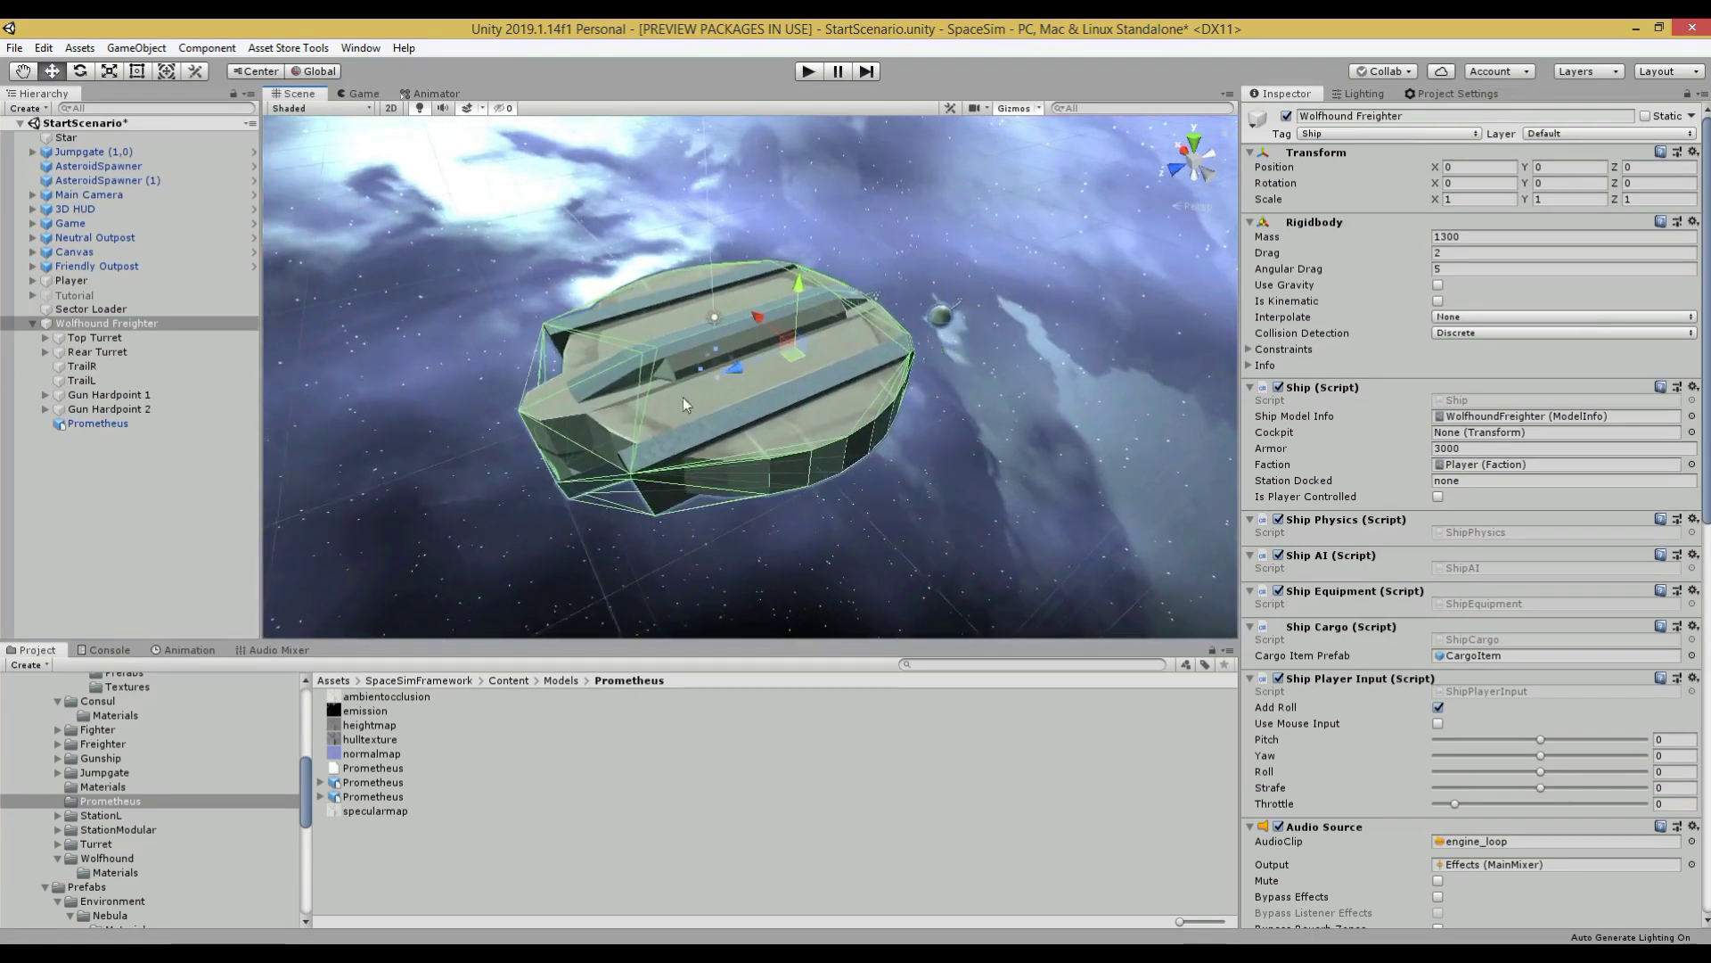
Step: Move TrailR to the right rear engine grille at about X 5.87, Y 0.25, Z -9.46
left_click(87, 367)
left_click_drag(569, 382, 71, 464, "alt")
right_click_drag(71, 463, 94, 417)
key("w")
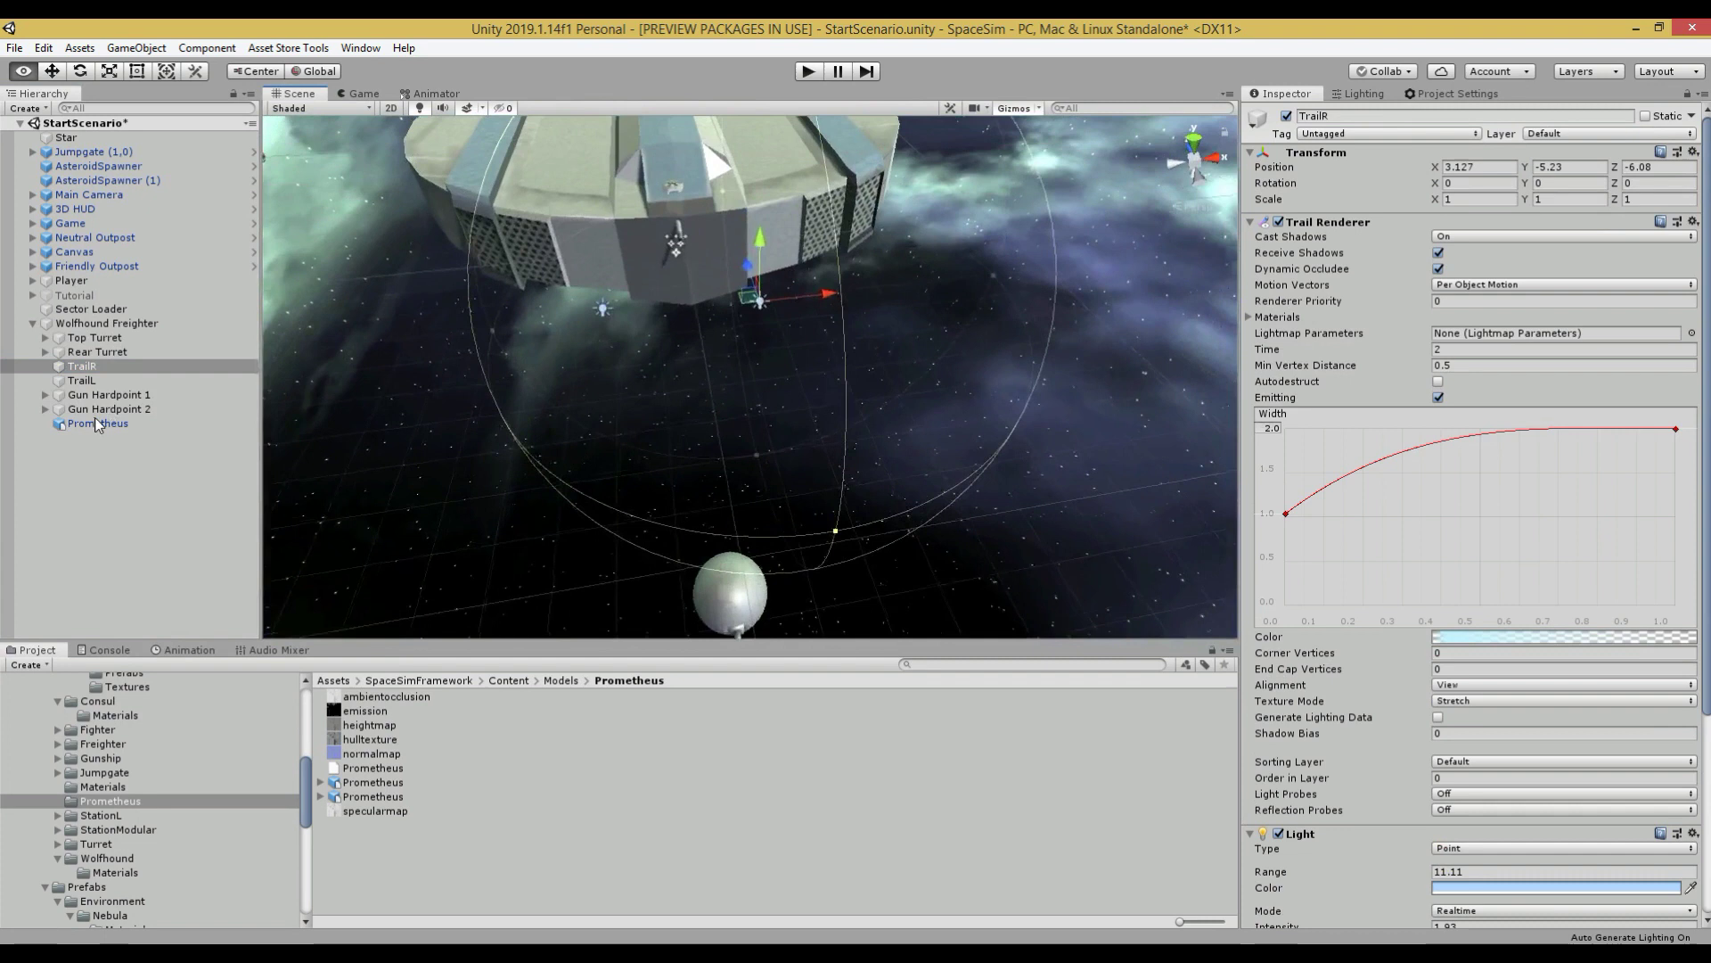
left_click_drag(751, 280, 911, 229)
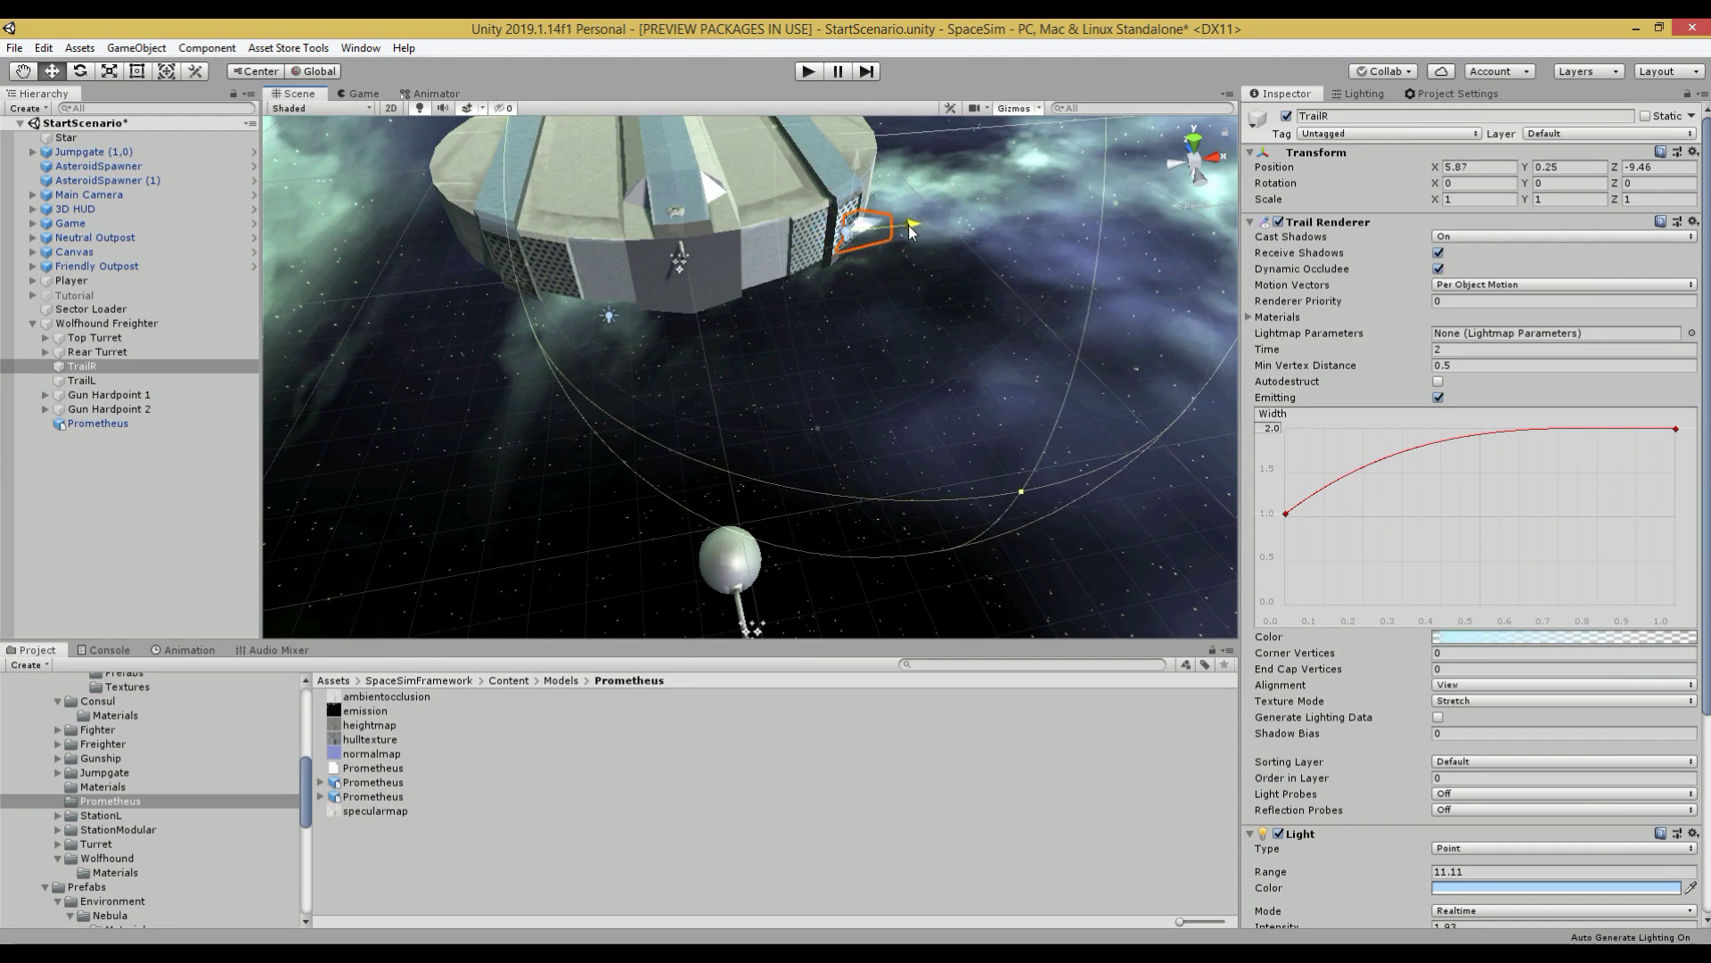
scroll(907, 226, "down", 5)
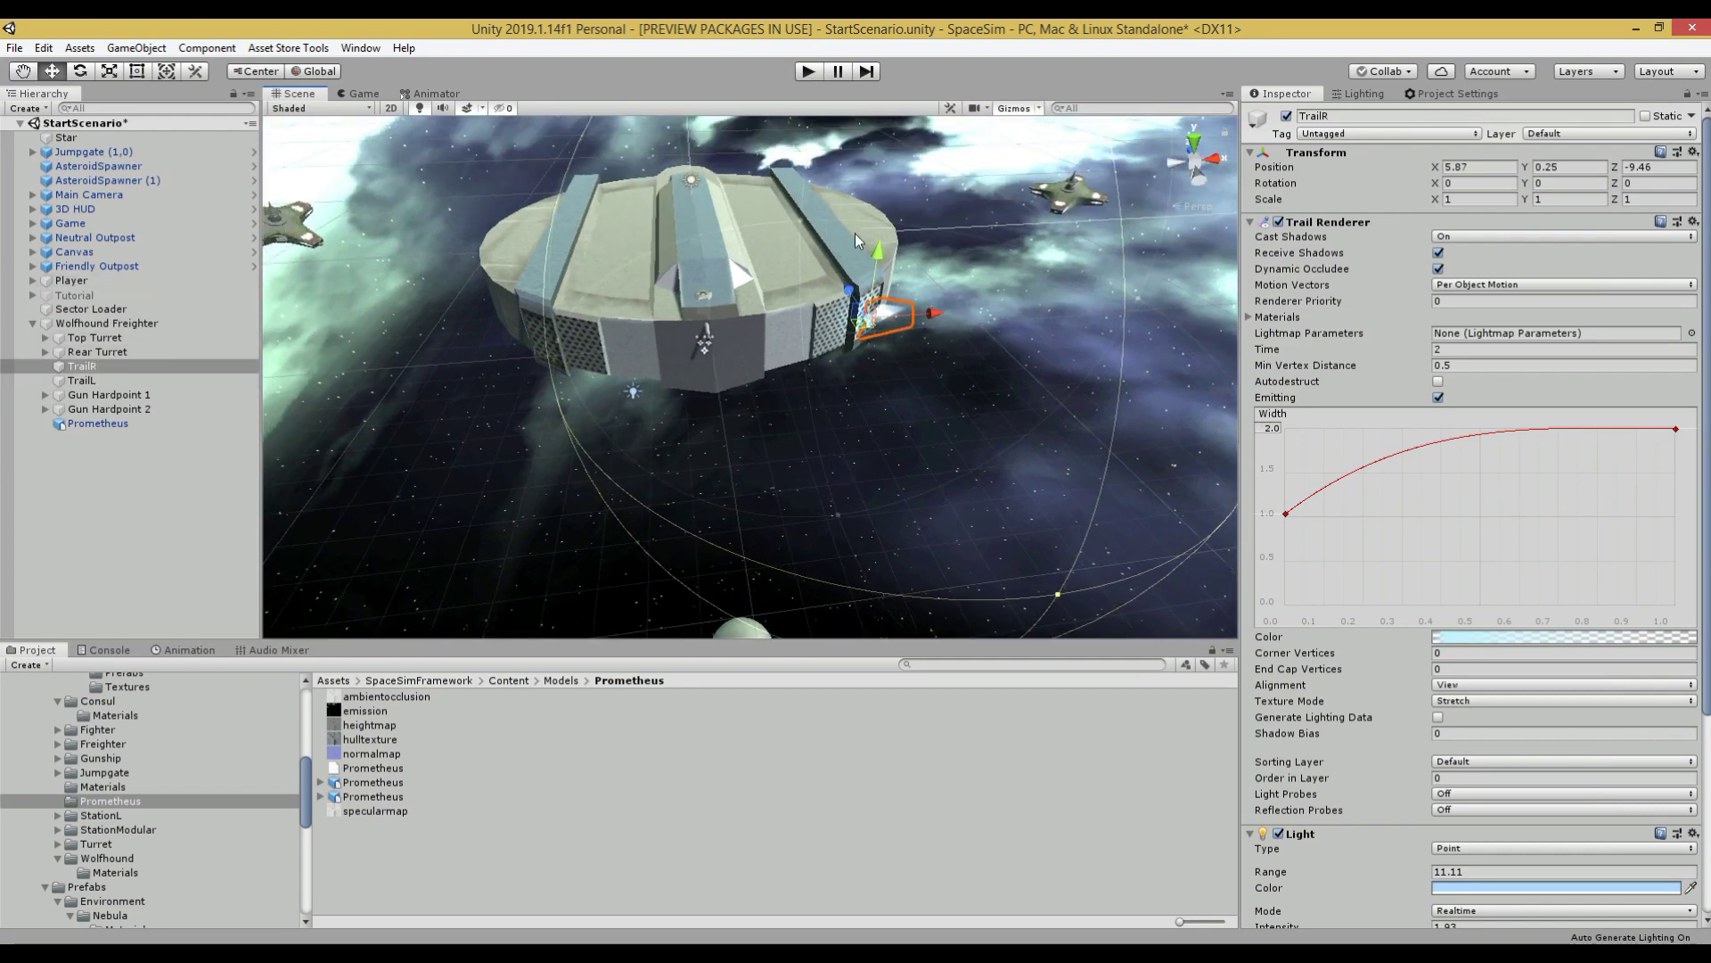
Step: Copy TrailR's Transform values onto TrailL and set TrailL's X position to -5.87 to mirror it
right_click(1371, 148)
left_click(1426, 231)
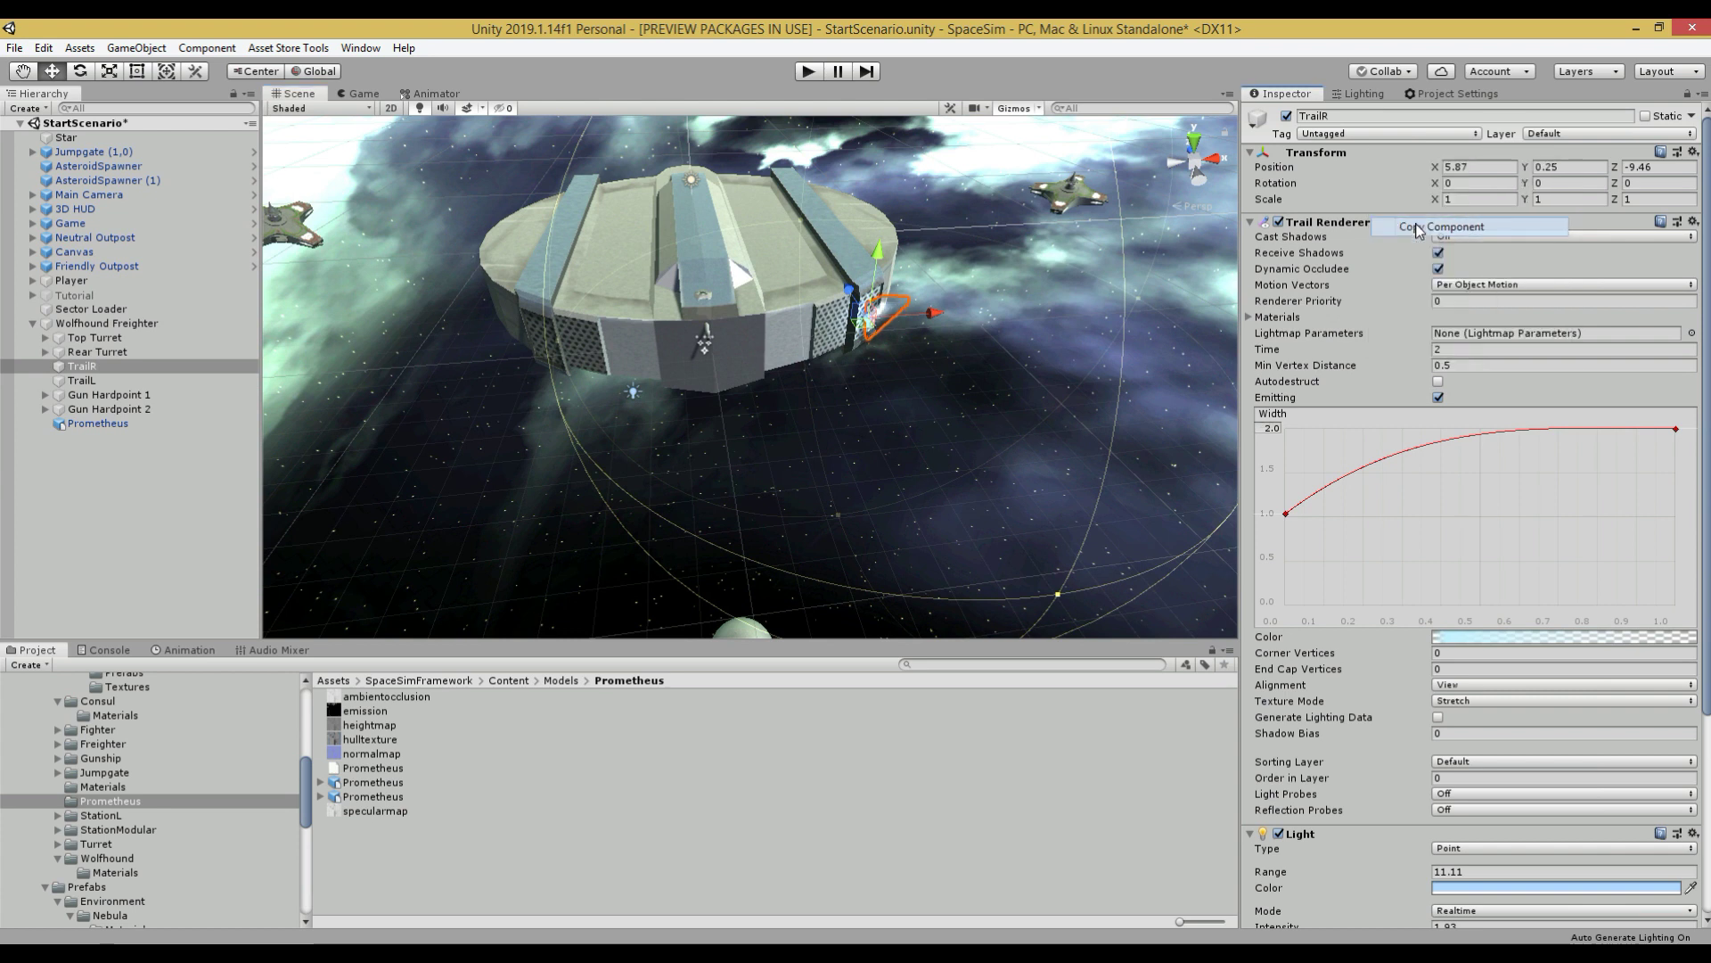
left_click(116, 380)
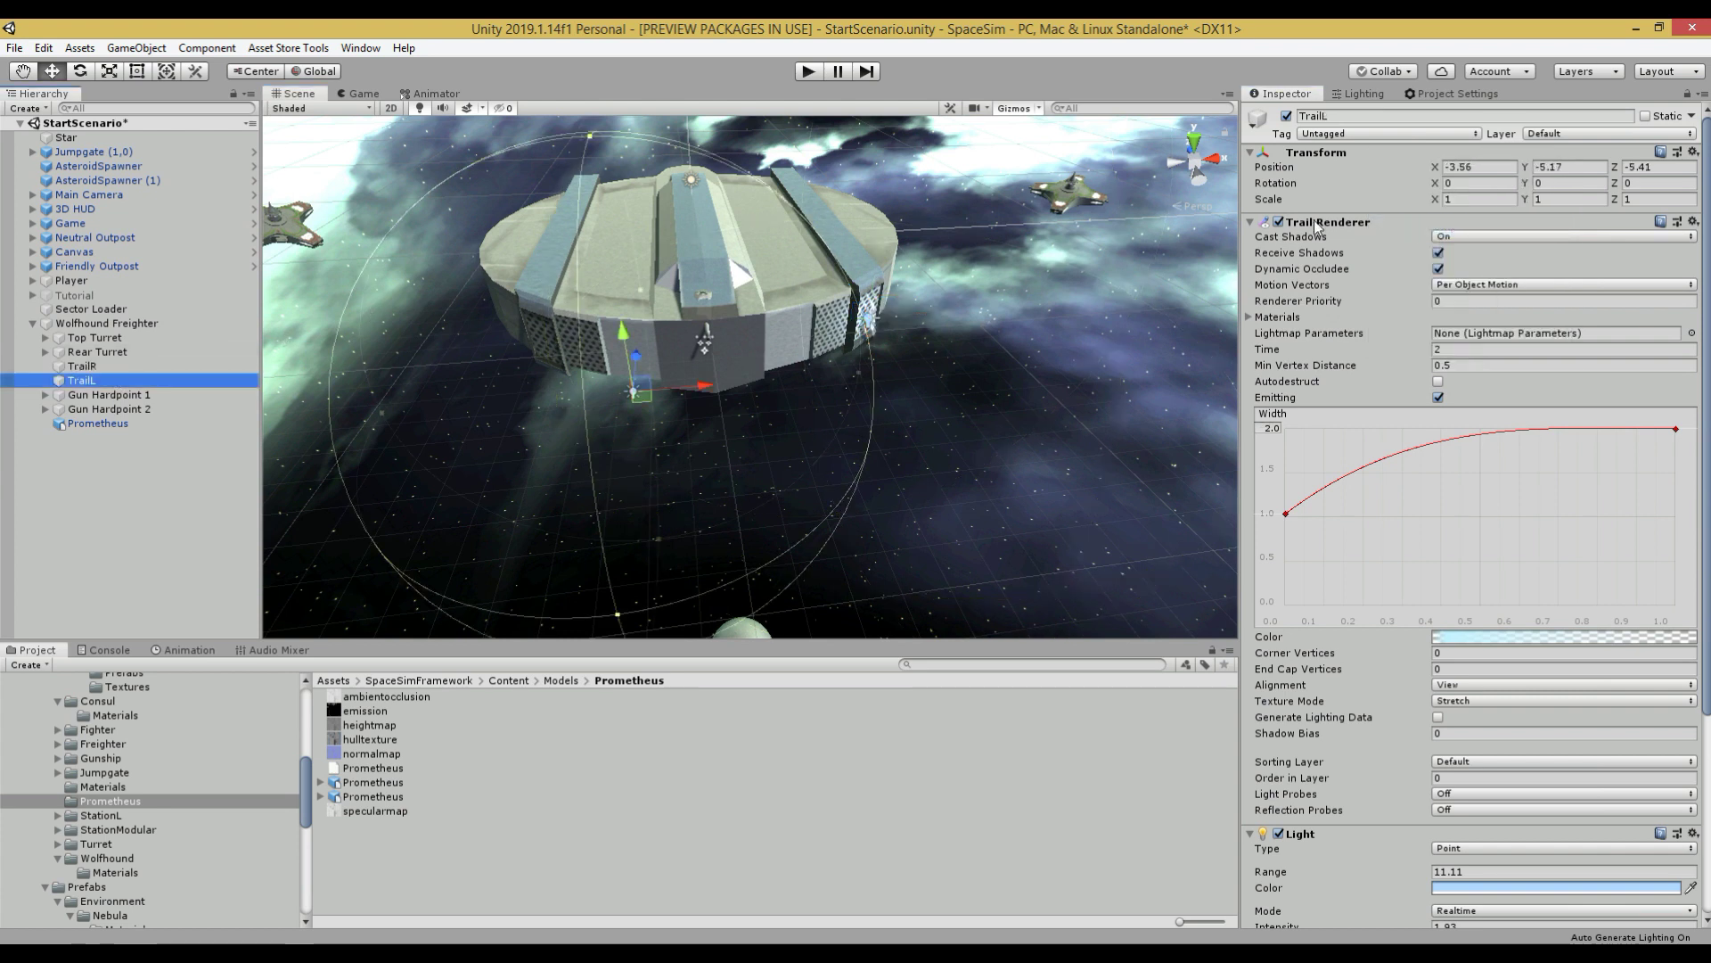
right_click(1344, 152)
left_click(1417, 269)
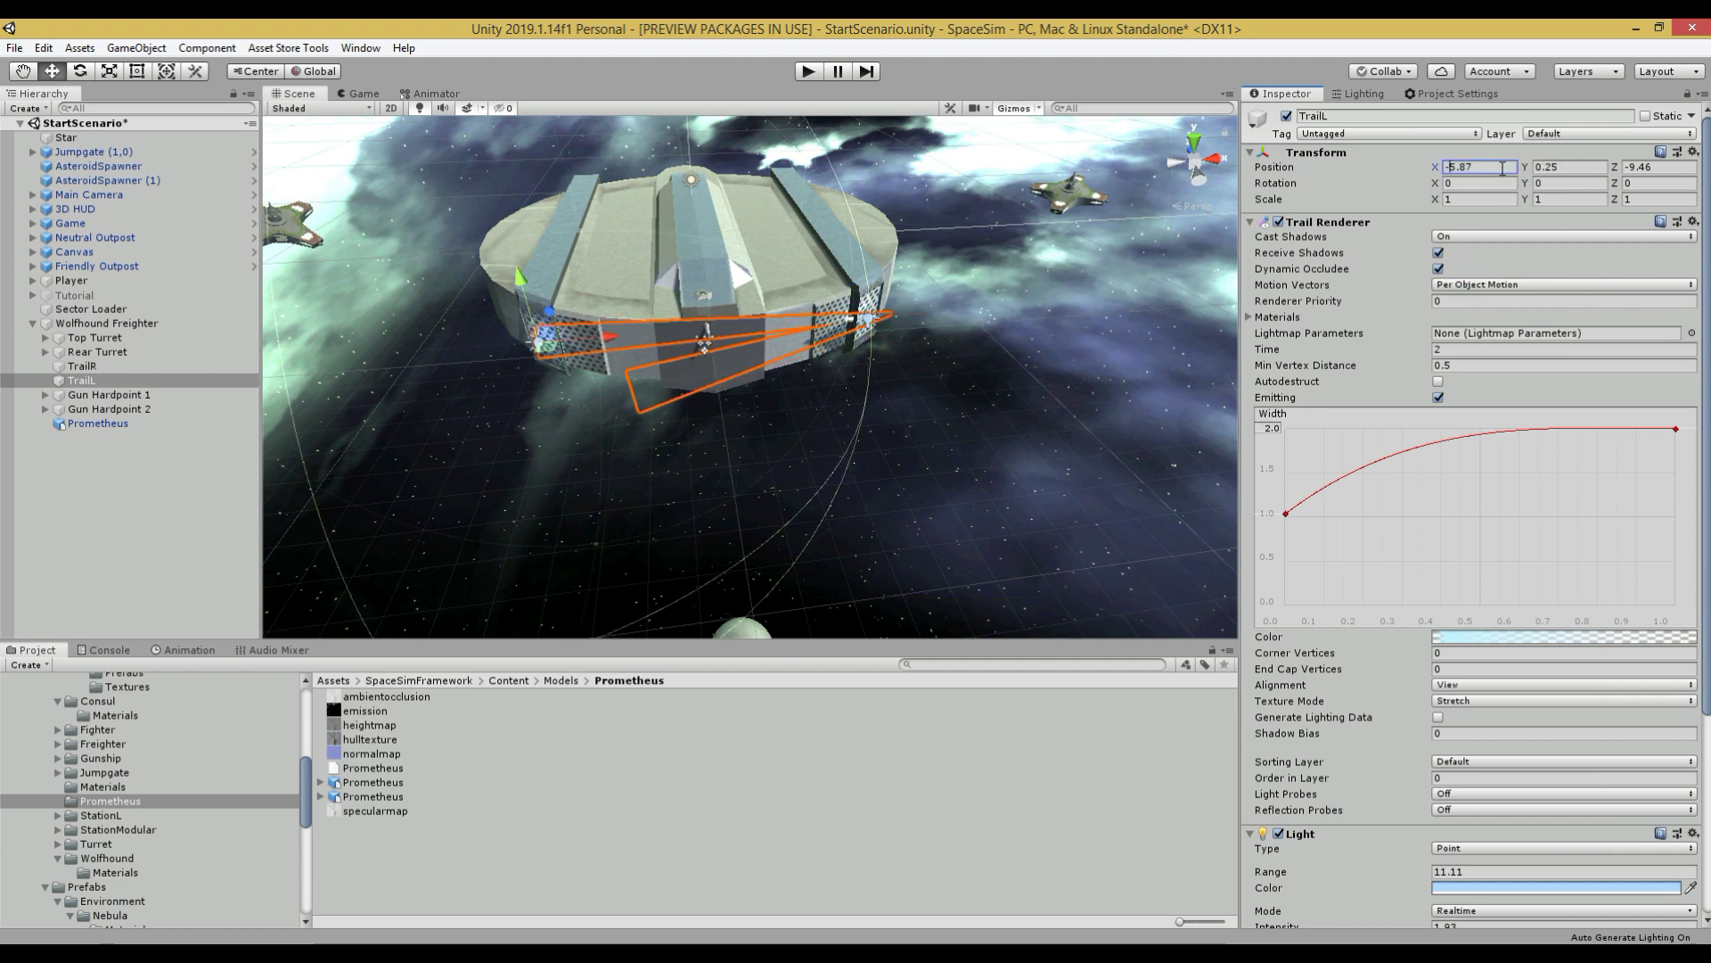
left_click_drag(942, 357, 864, 377, "alt")
Step: Move the Rear Turret from behind the ship onto the top of the hull at about Y 2.64, Z -3.61
left_click(999, 432)
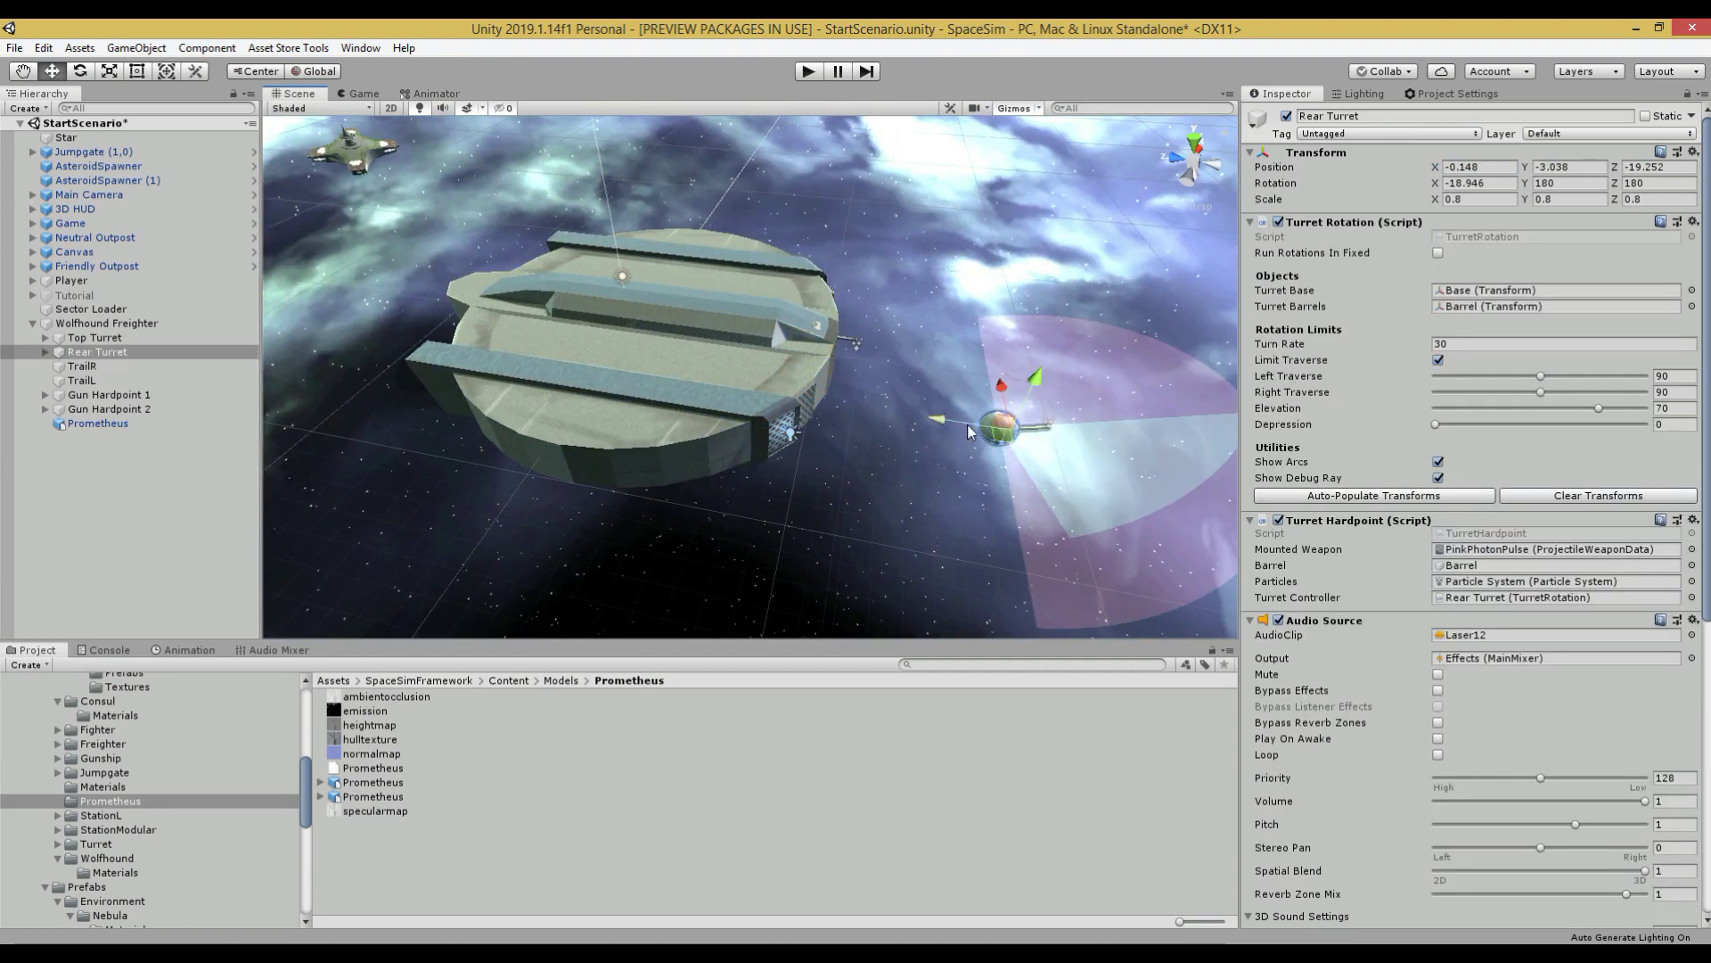
left_click_drag(971, 432, 650, 388)
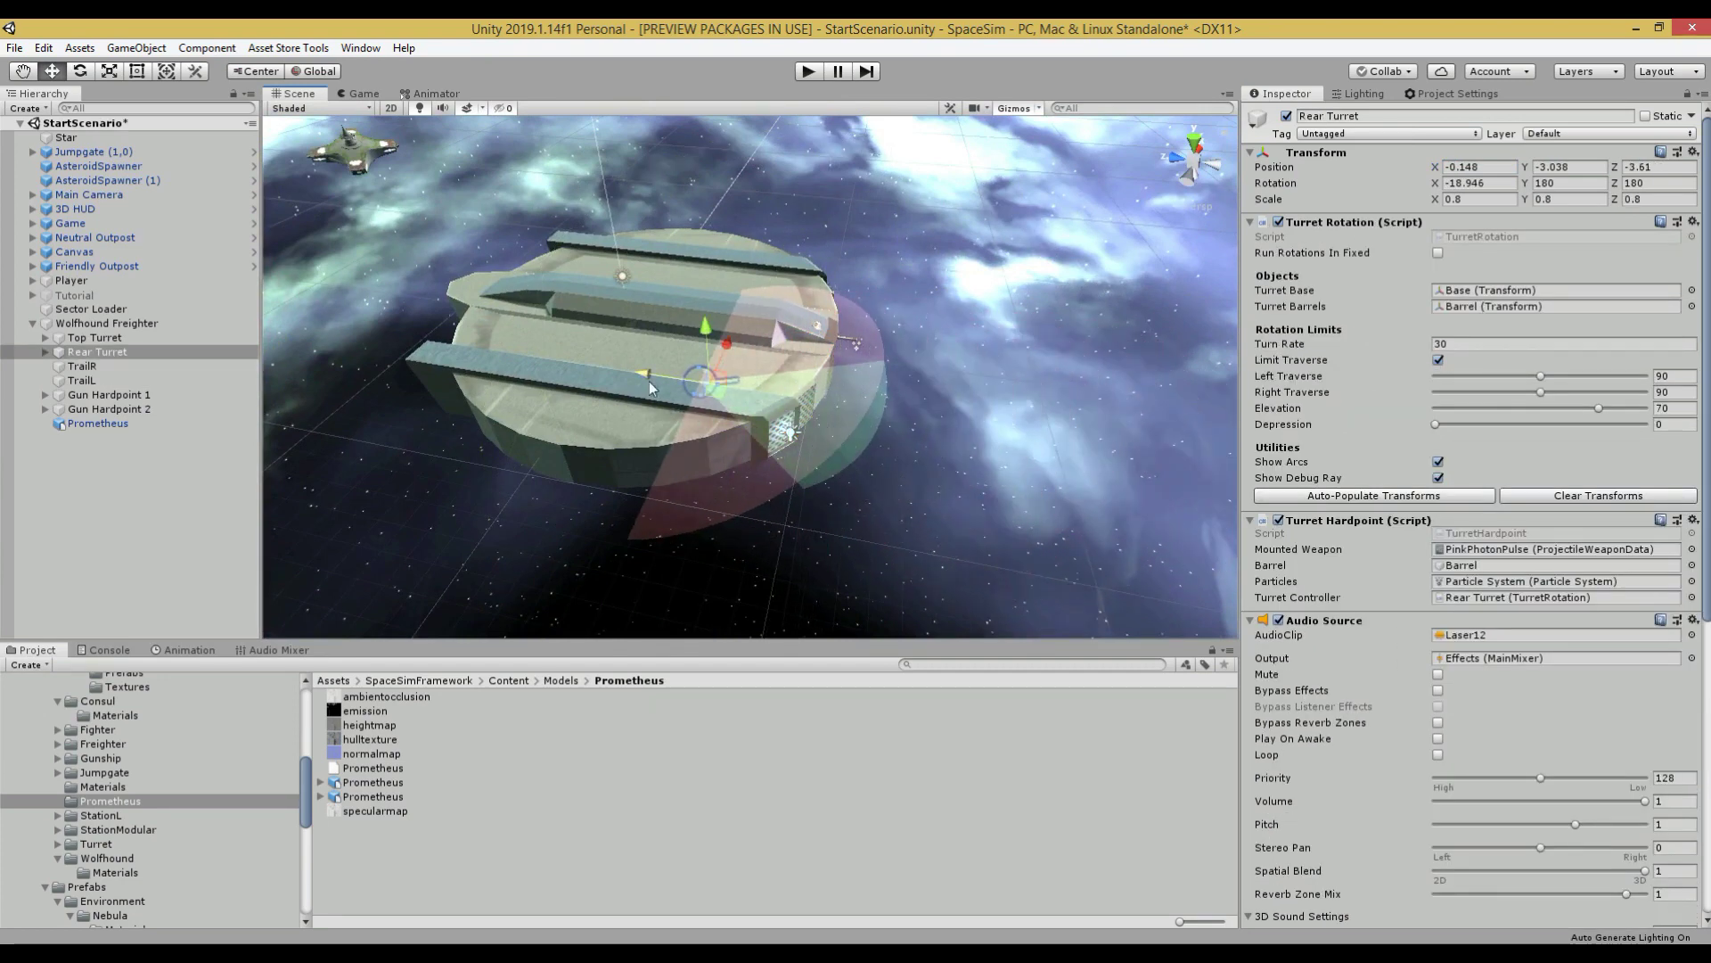
left_click_drag(705, 330, 700, 235)
right_click_drag(622, 303, 607, 264)
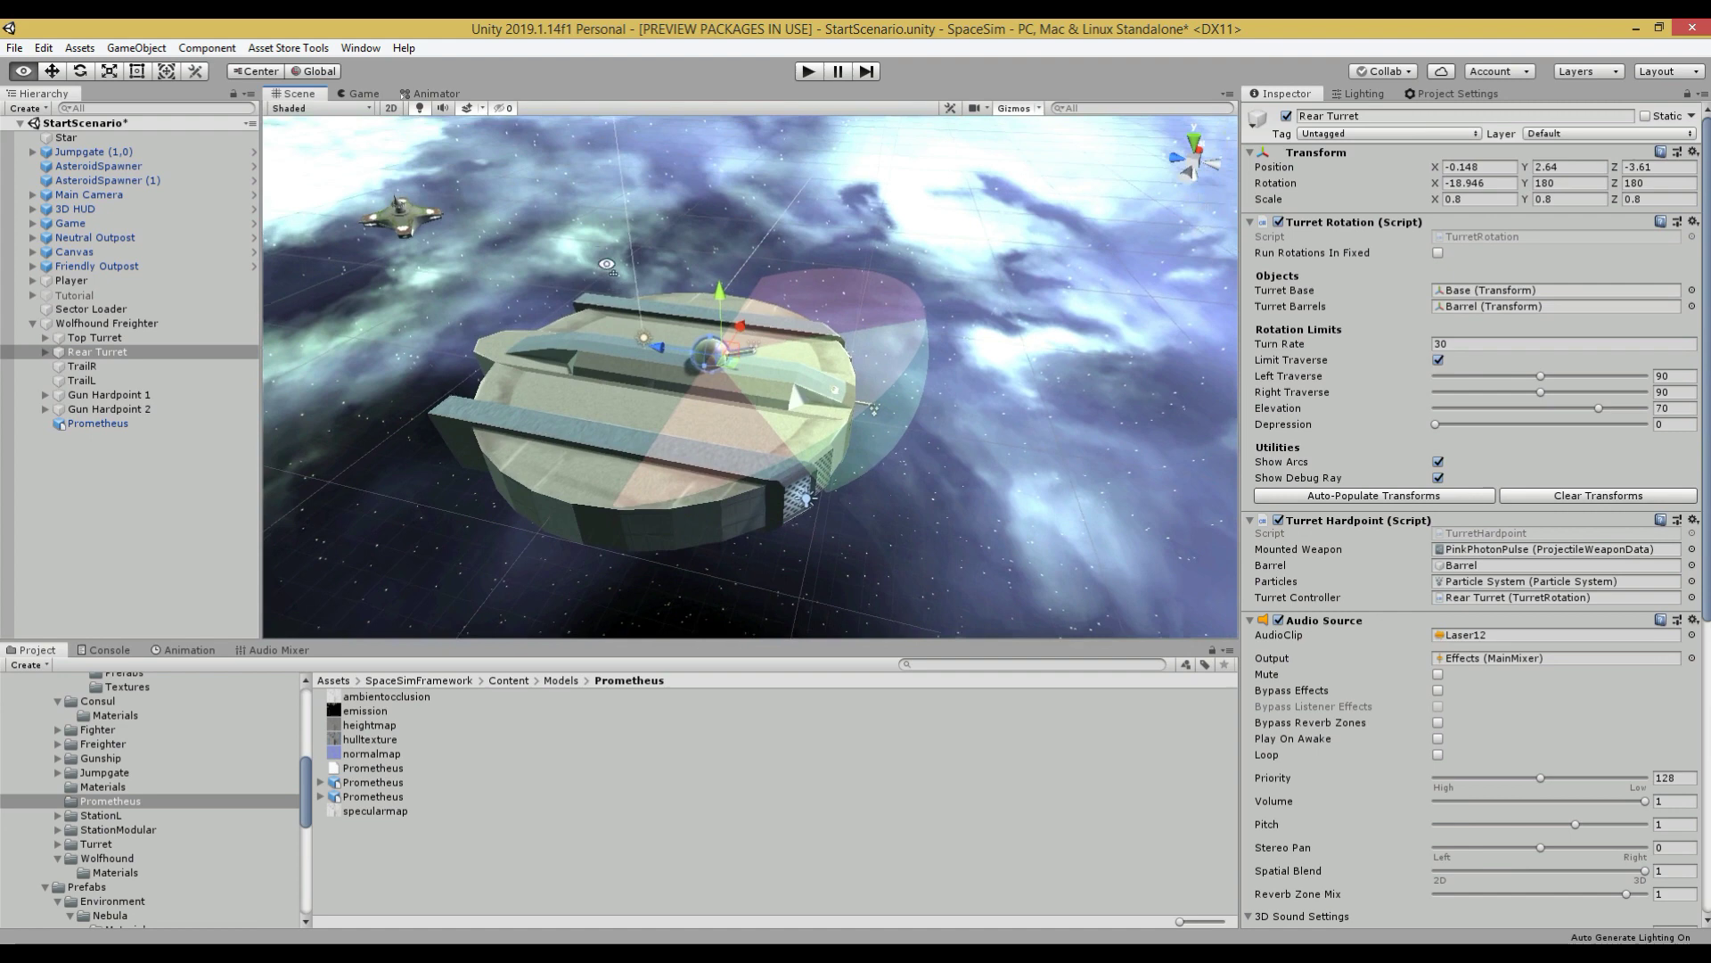
scroll(606, 265, "up", 6, "alt")
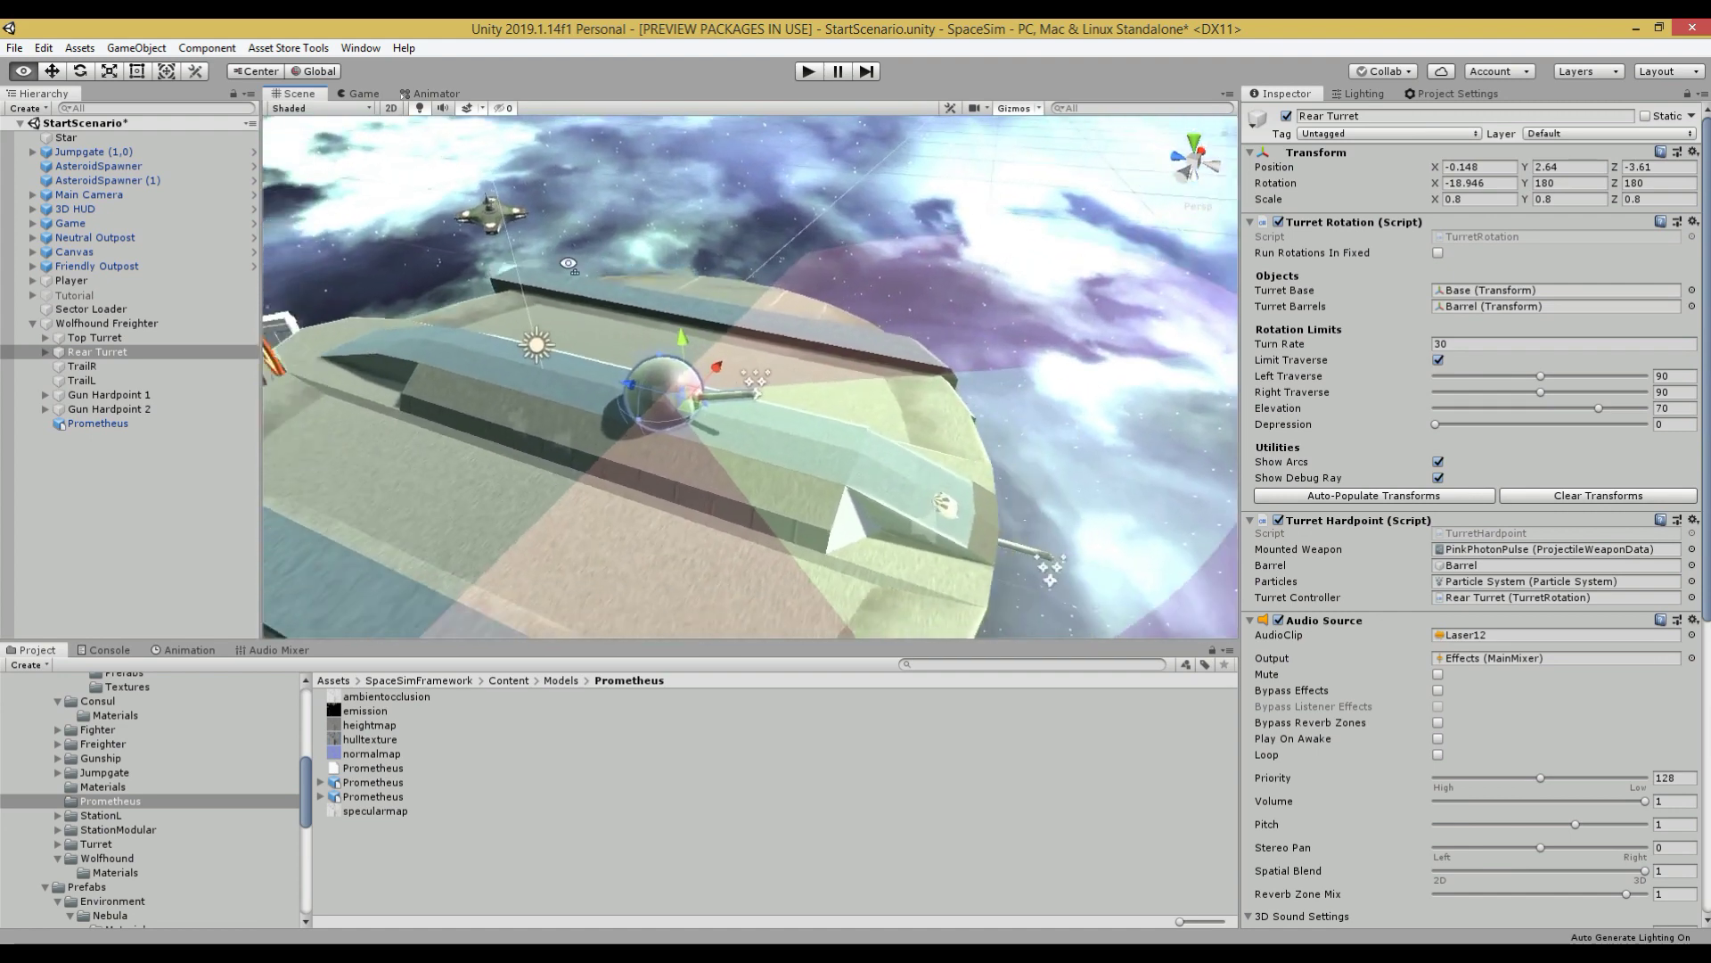
Step: Center the Rear Turret on the hull's middle ridge at about X 0.06 and seat it at about Y 2.42
left_click_drag(569, 265, 1220, 310, "alt")
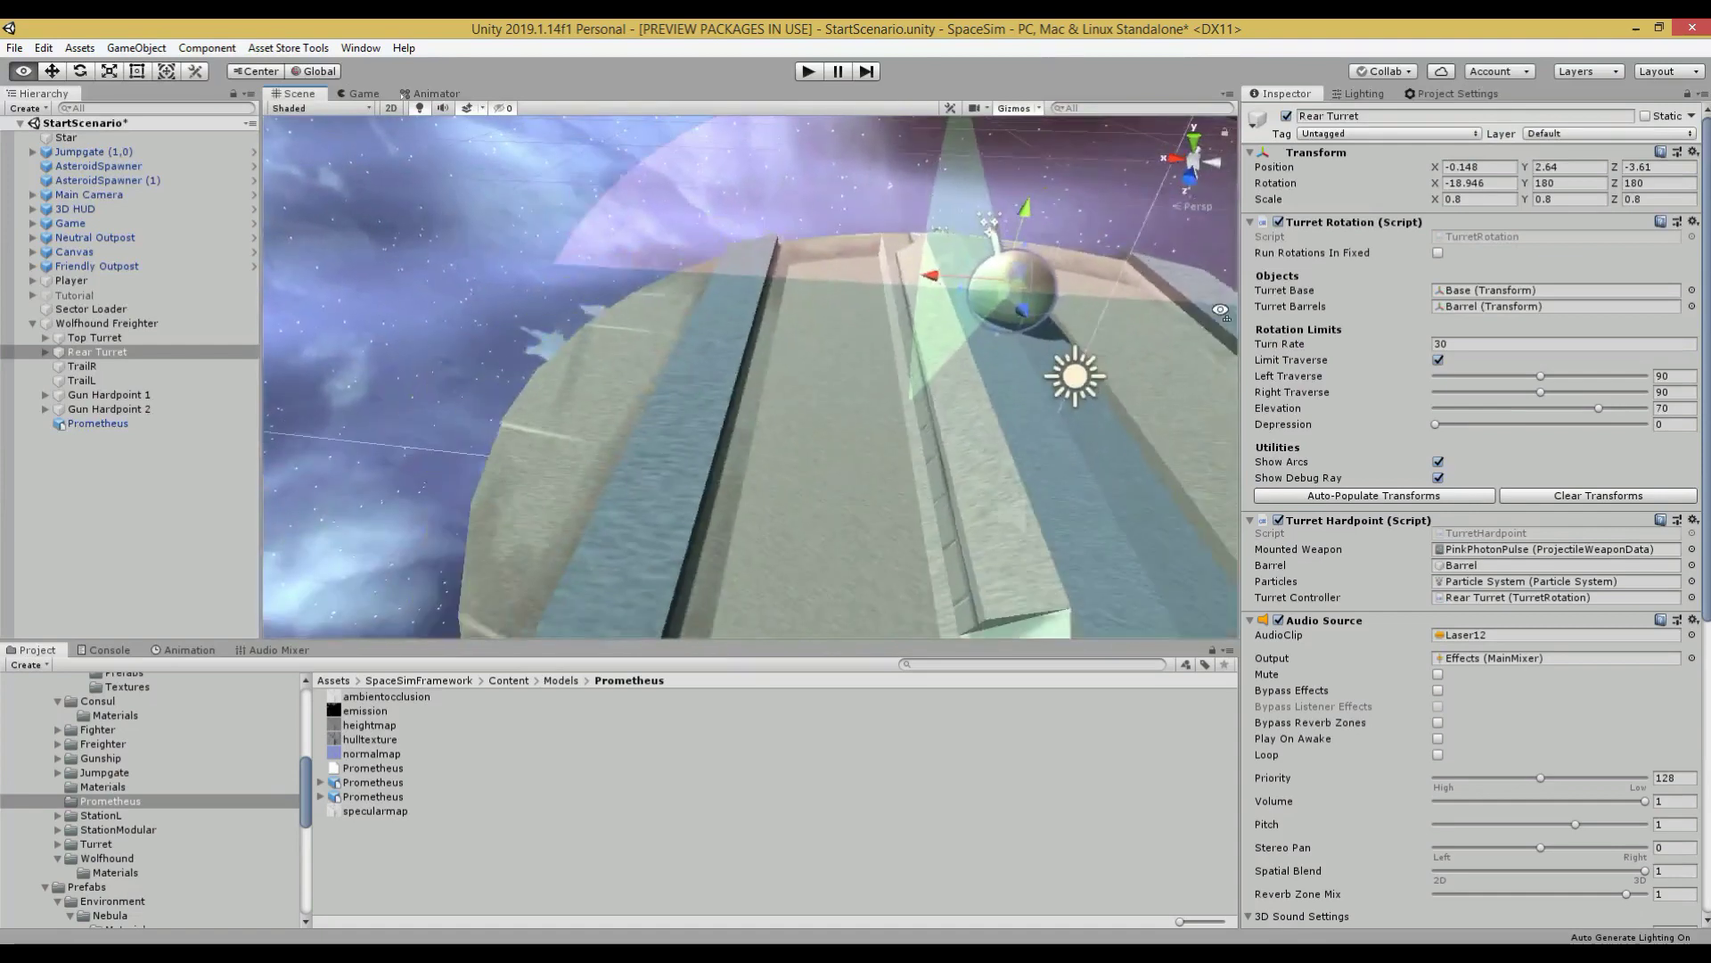
right_click_drag(1221, 310, 1248, 311)
key("d")
left_click_drag(755, 293, 747, 293)
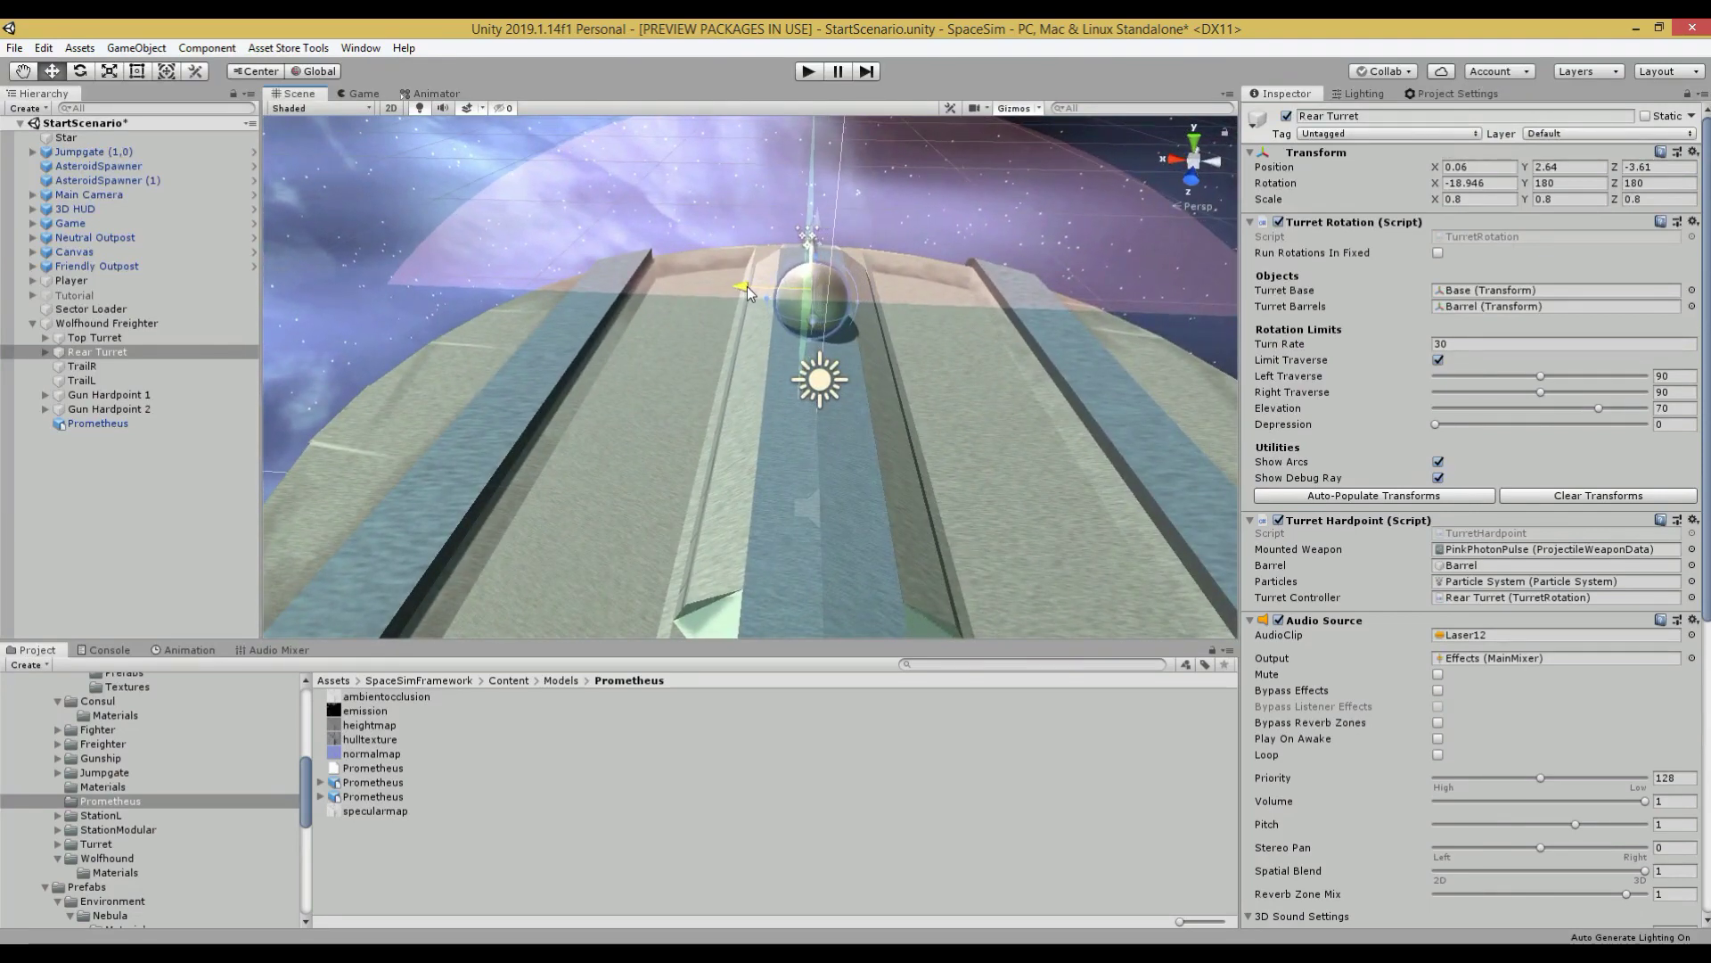
left_click_drag(818, 227, 453, 233)
scroll(454, 234, "down", 5)
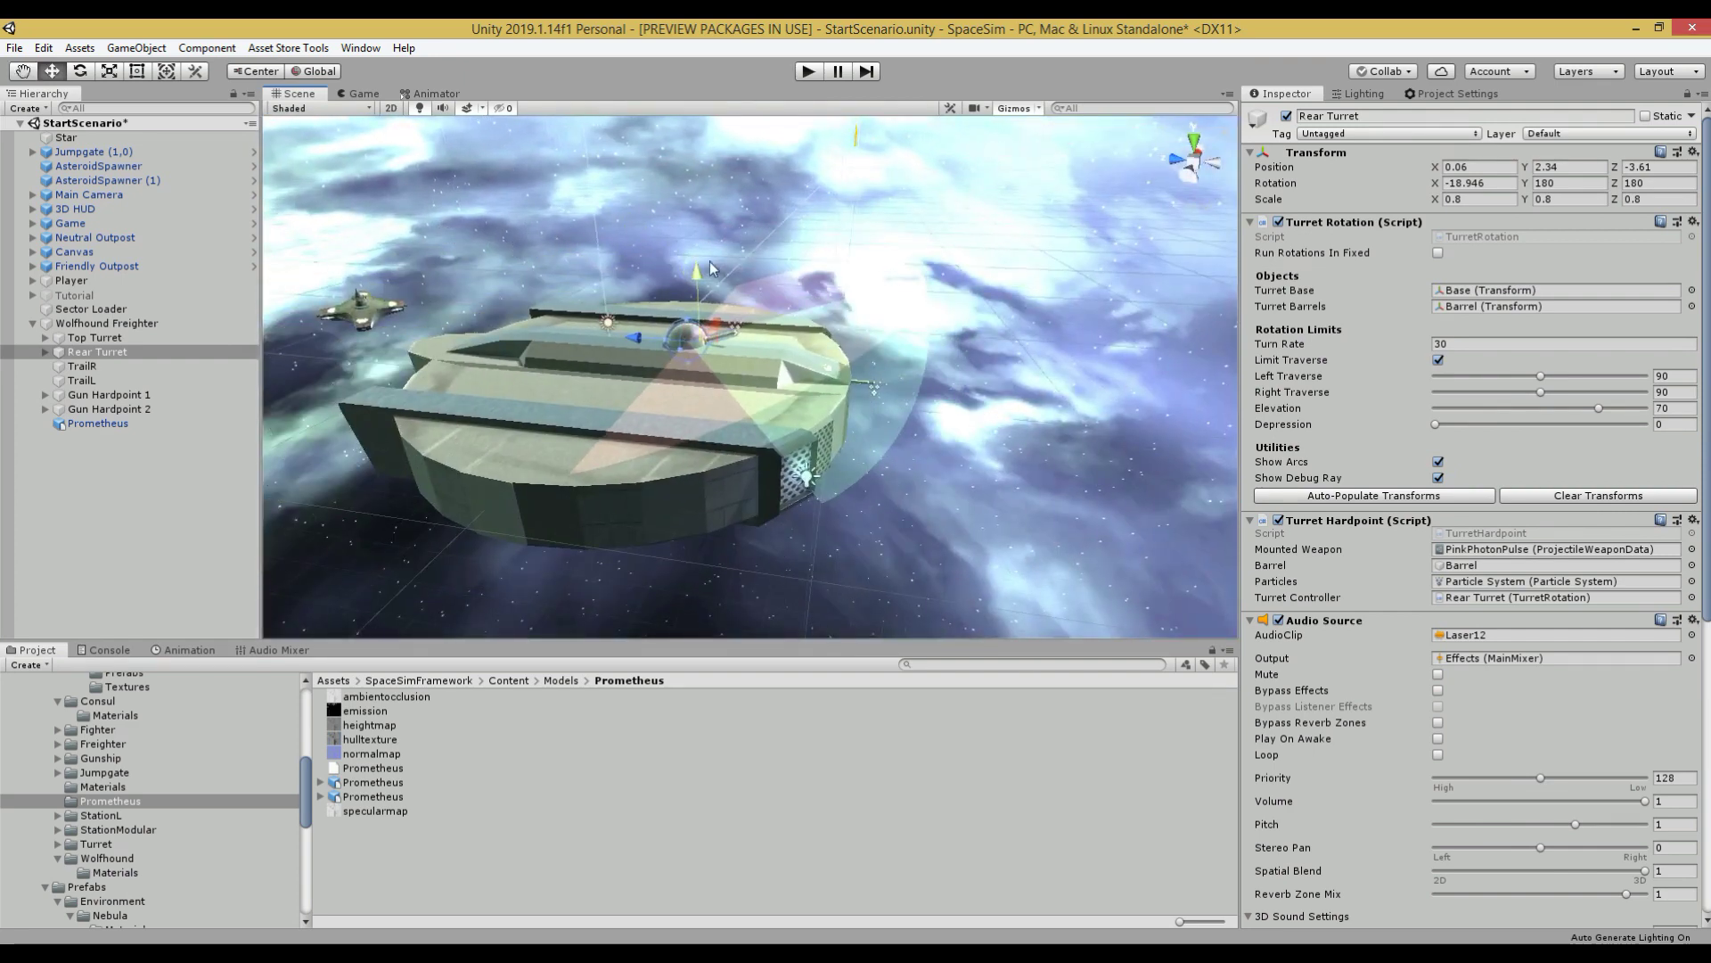
left_click_drag(701, 276, 758, 375, "alt")
scroll(739, 294, "up", 6)
scroll(757, 374, "down", 5)
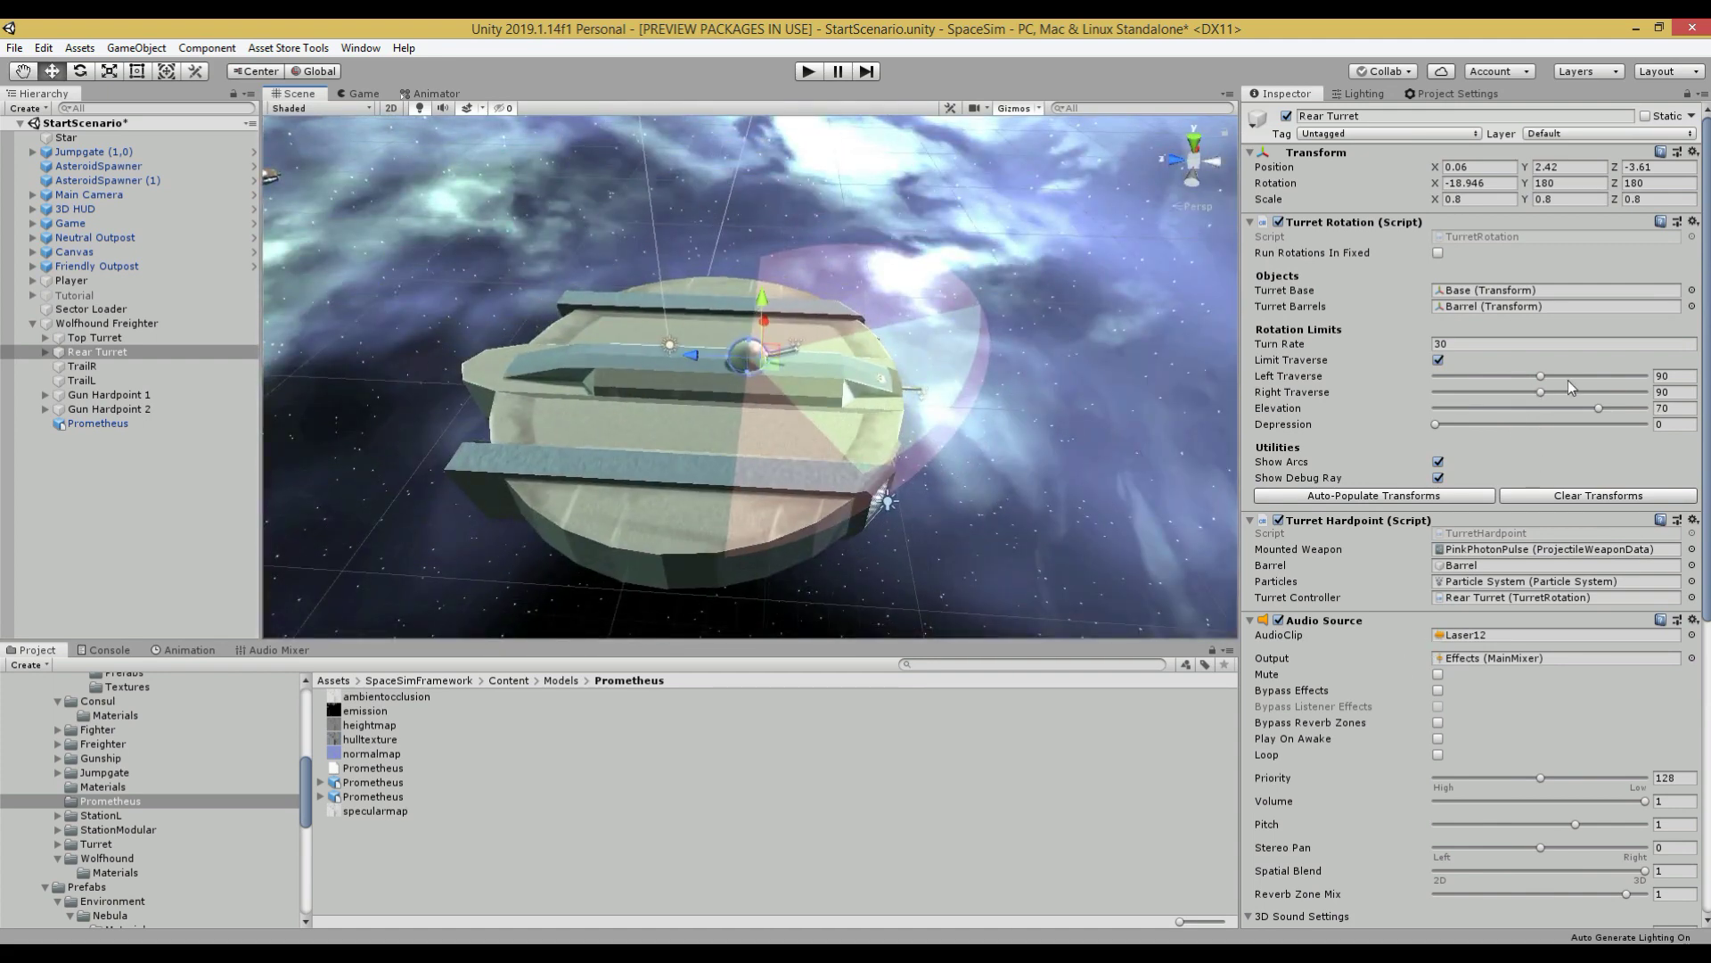
Step: Disable Limit Traverse on the Rear Turret and set its X rotation to 0
left_click(1441, 361)
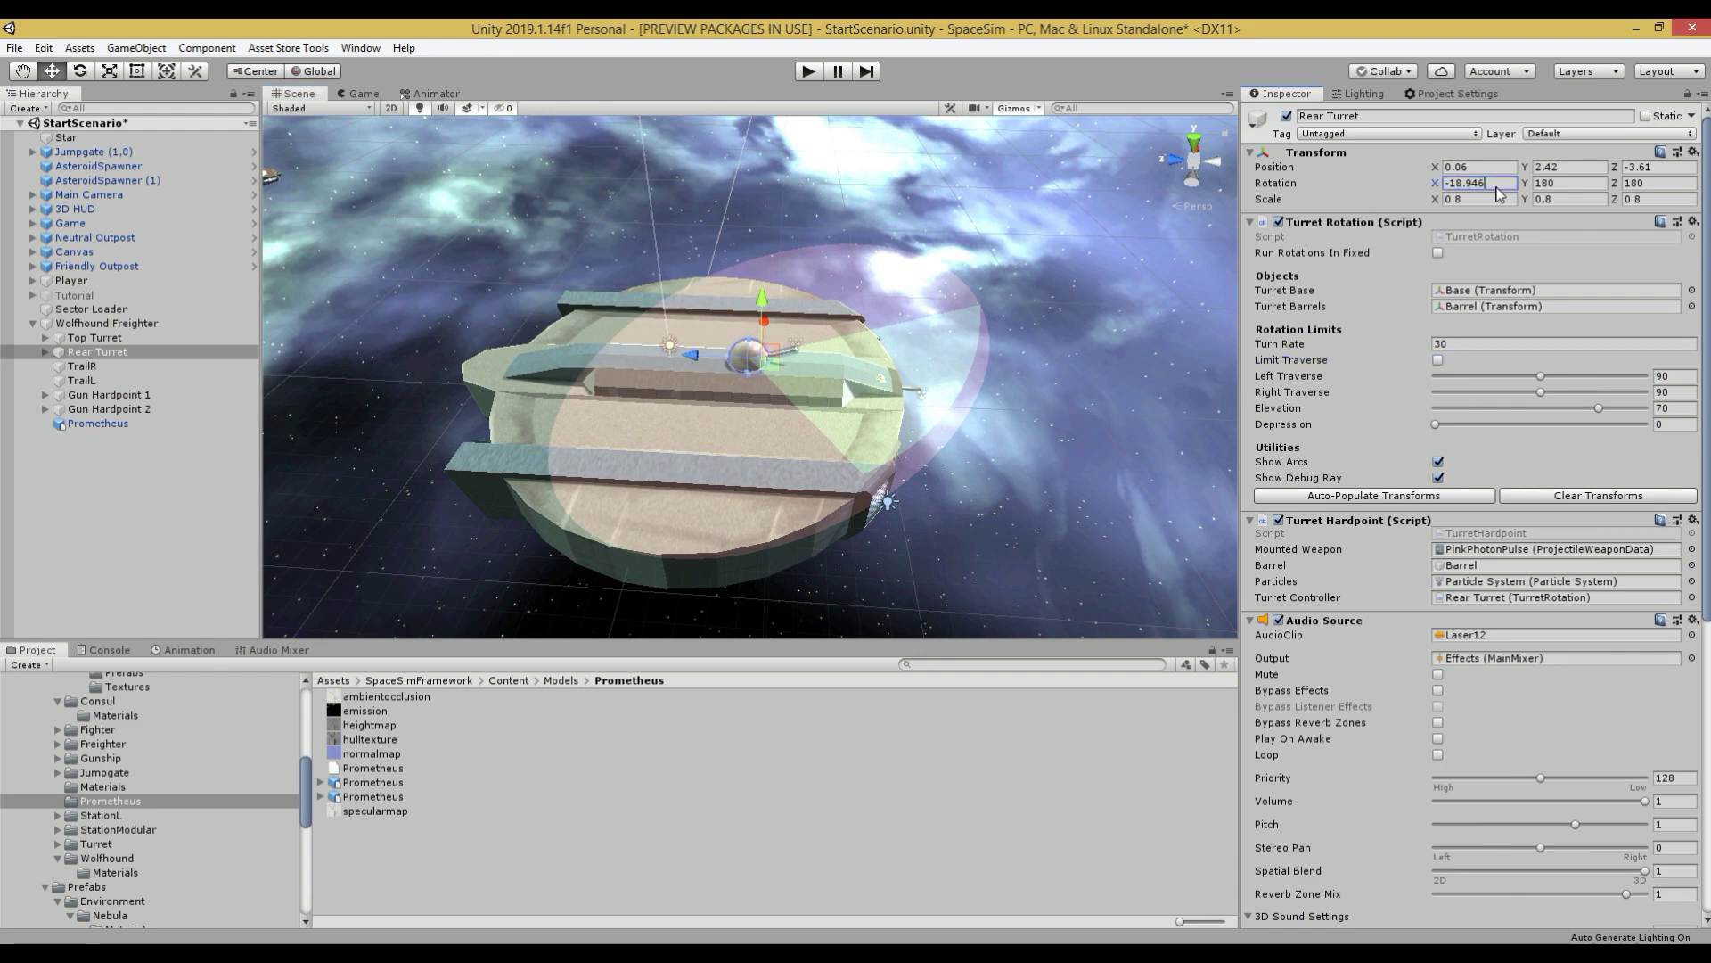
type("0")
Step: Raise the Rear Turret slightly above the middle ridge to about Y 2.571
key("w")
right_click_drag(853, 412, 851, 403)
left_click_drag(852, 405, 845, 337, "alt")
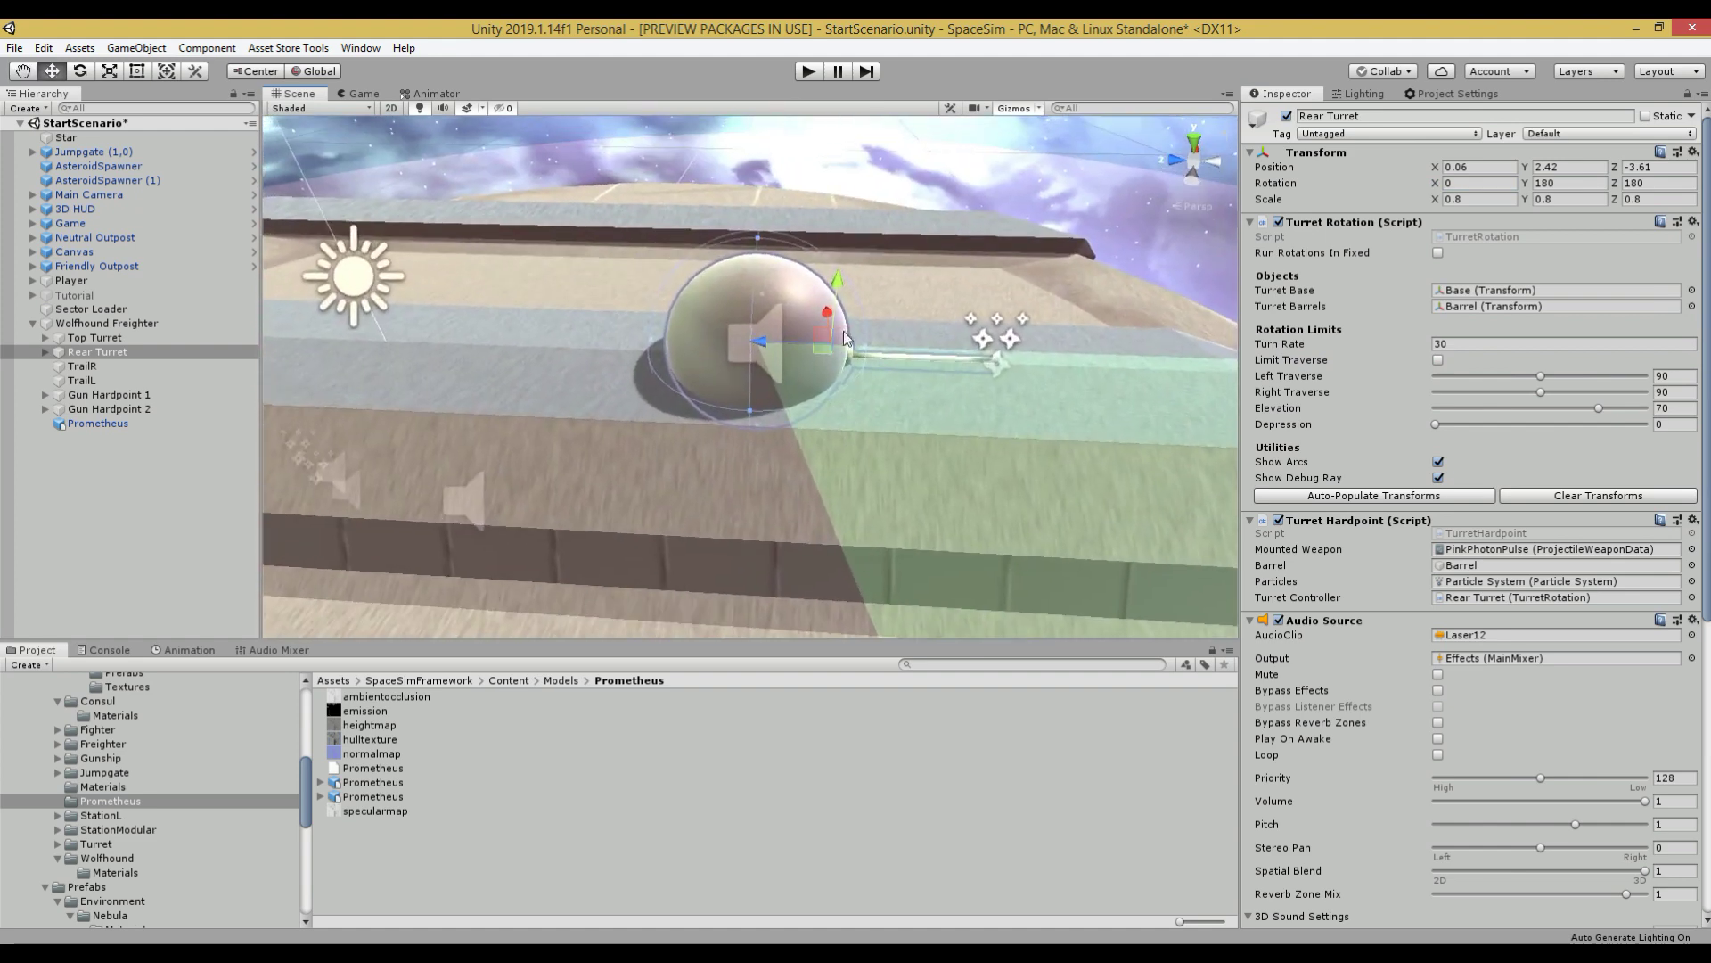
left_click_drag(836, 274, 836, 262)
scroll(888, 366, "down", 10)
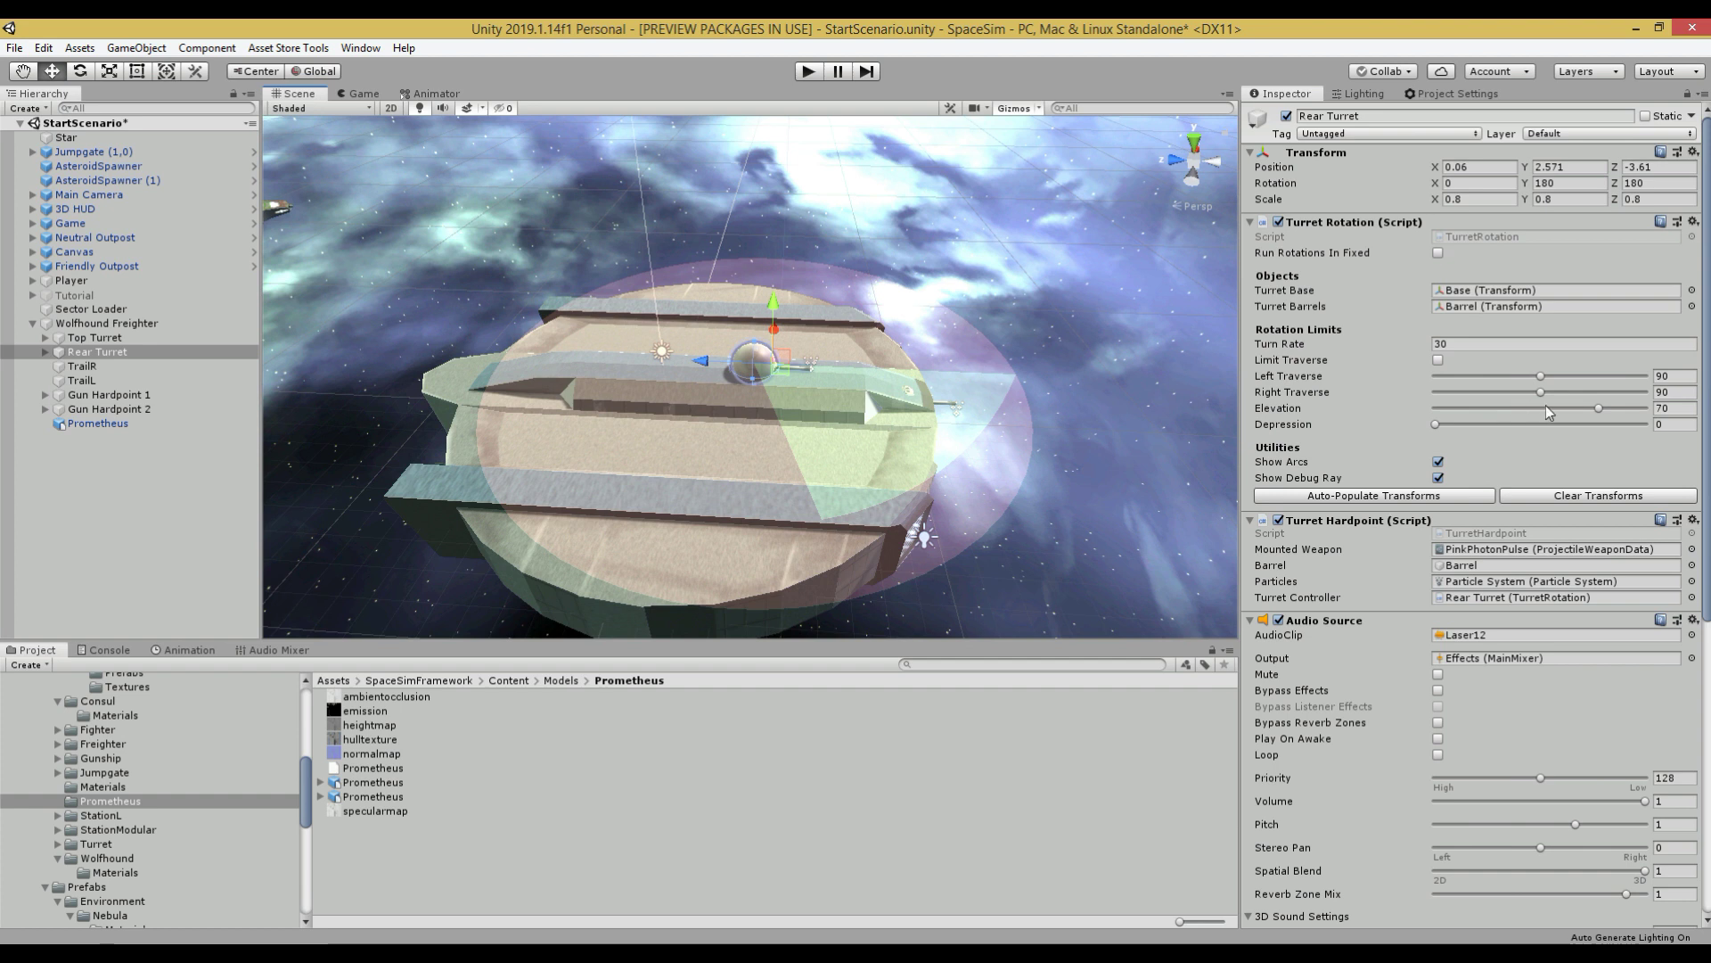
Step: Set the Rear Turret's Y and Z rotation to 0
left_click(1562, 185)
type("0")
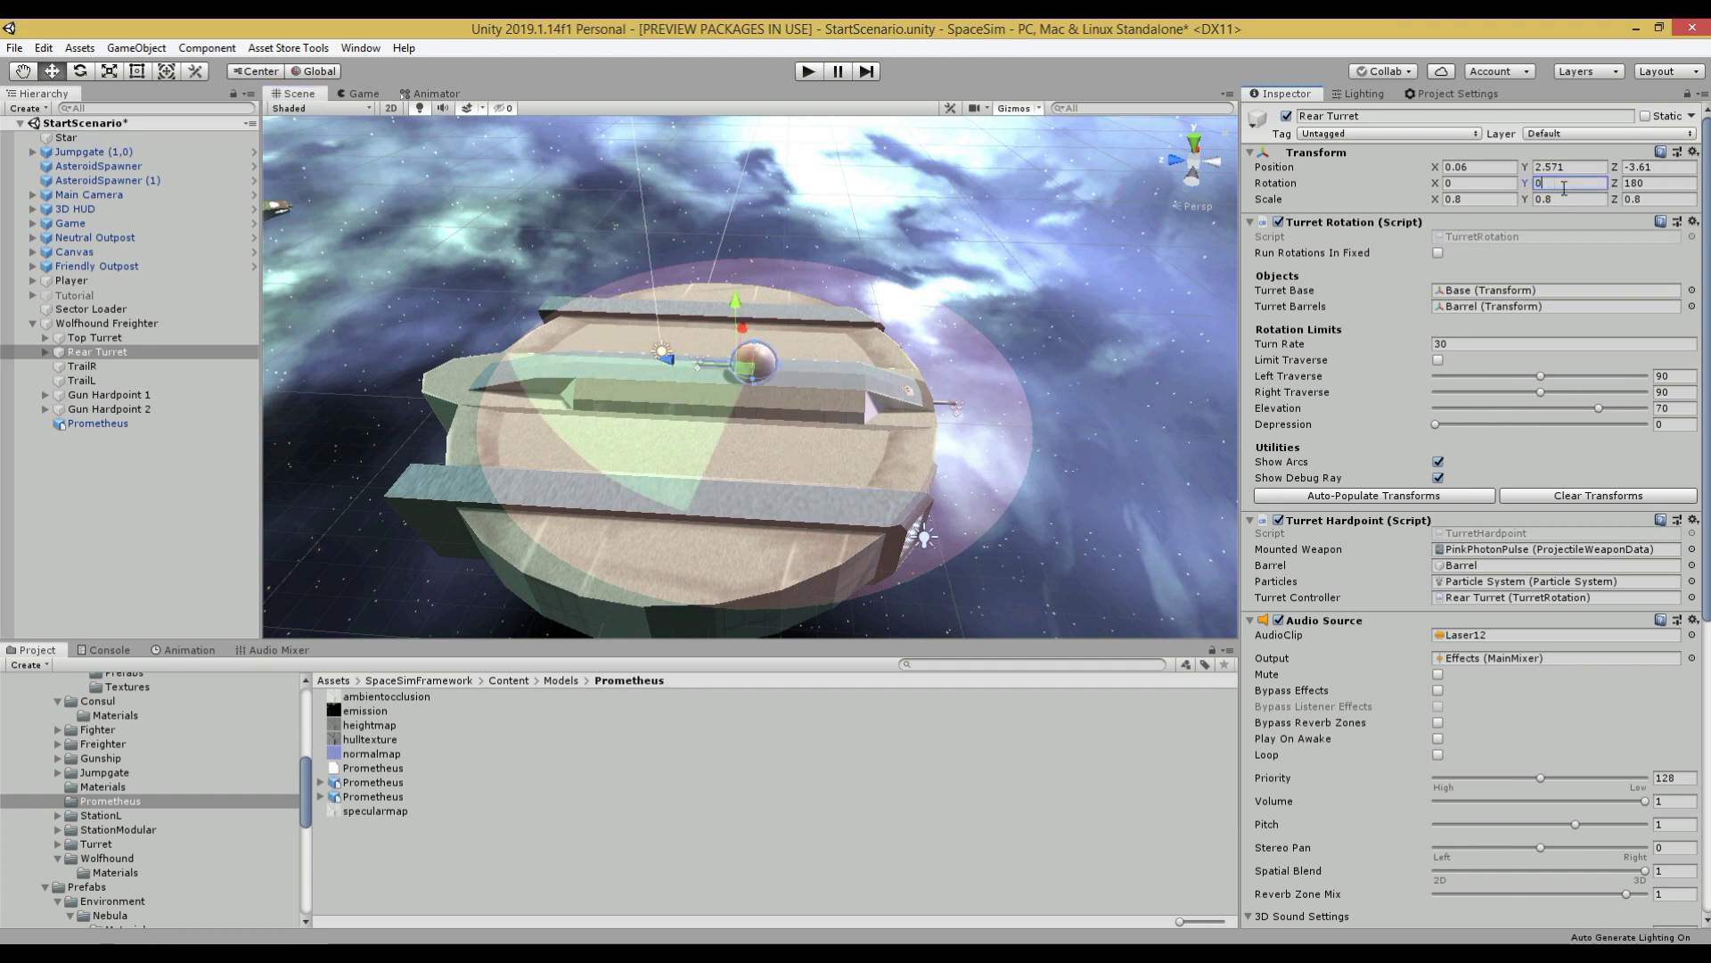
left_click(1650, 184)
type("0")
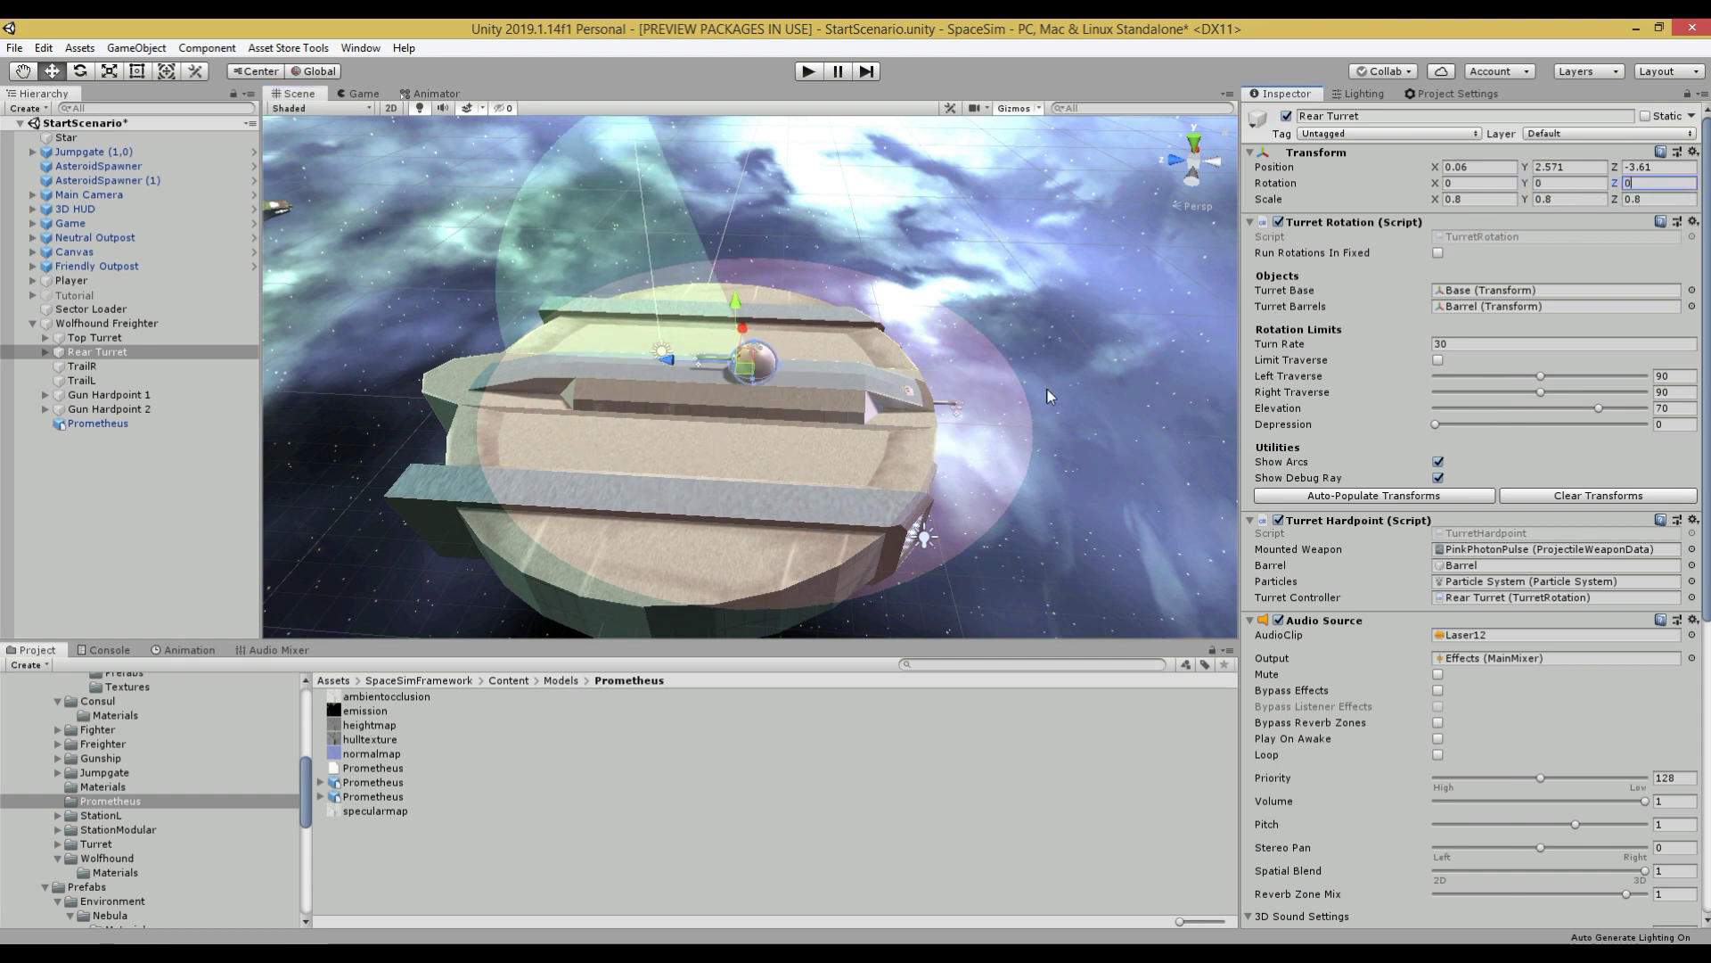
left_click_drag(1050, 395, 1039, 335, "alt")
scroll(986, 428, "up", 5)
scroll(1294, 380, "down", 6)
right_click_drag(833, 385, 653, 466)
Step: Move the Top Turret to the underside of the ship's front section at about Y -4.11, Z 6.99
left_click(111, 339)
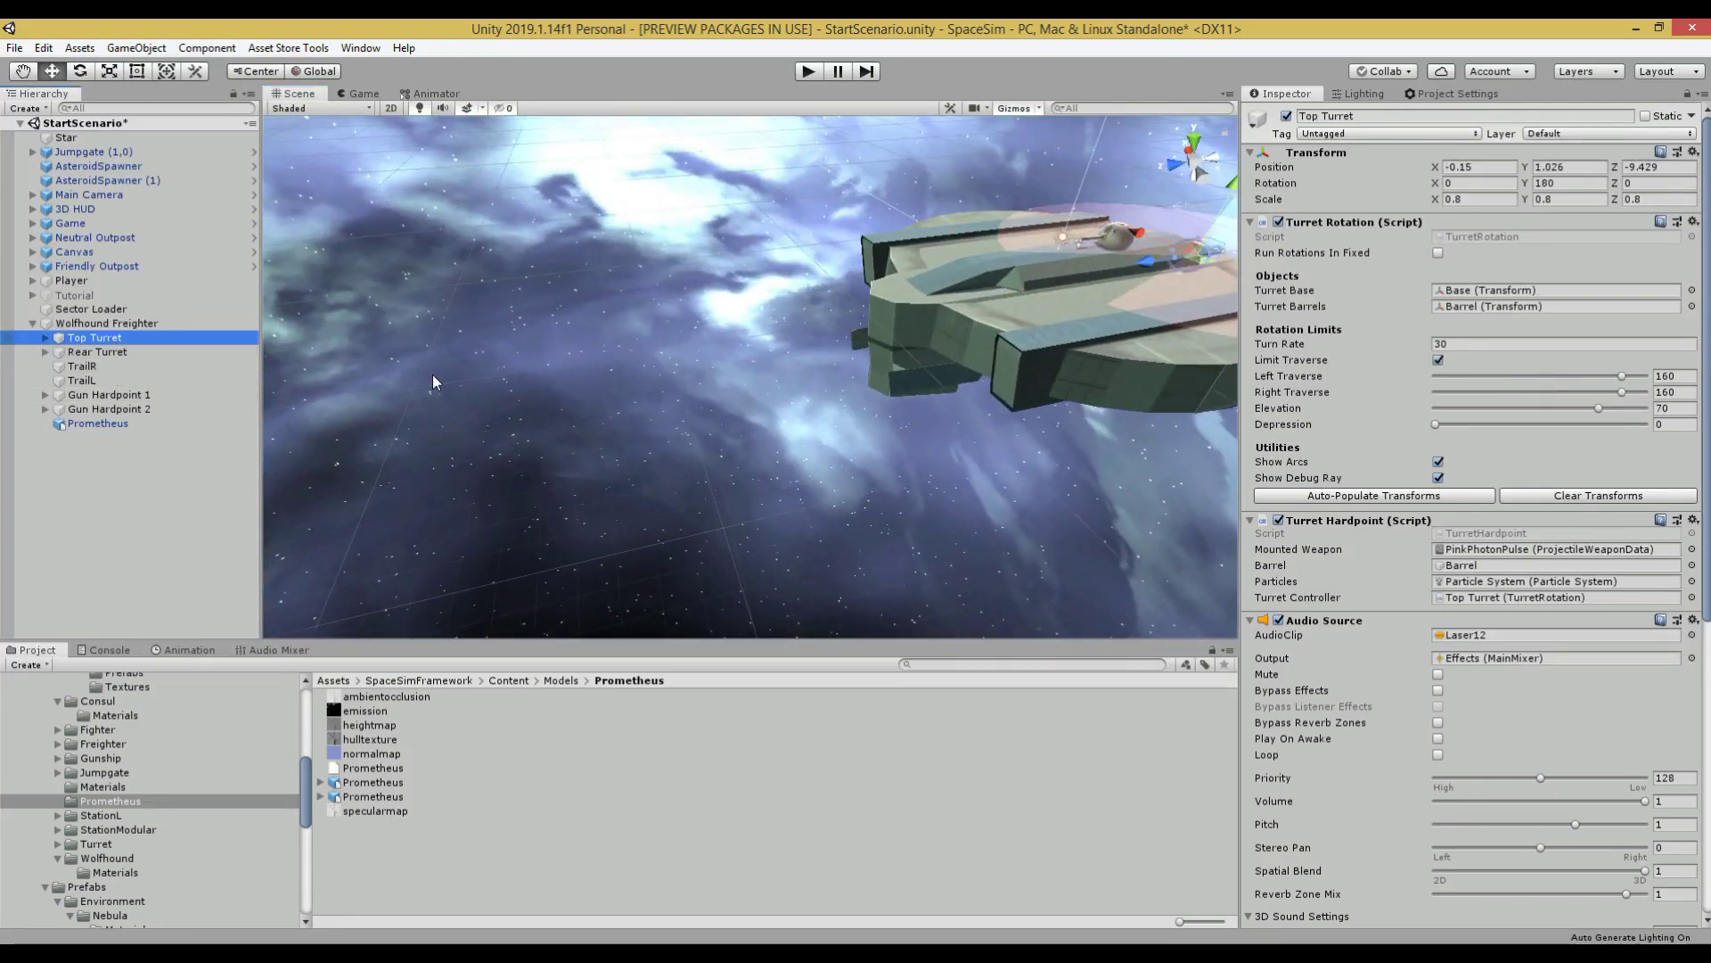
left_click(150, 353)
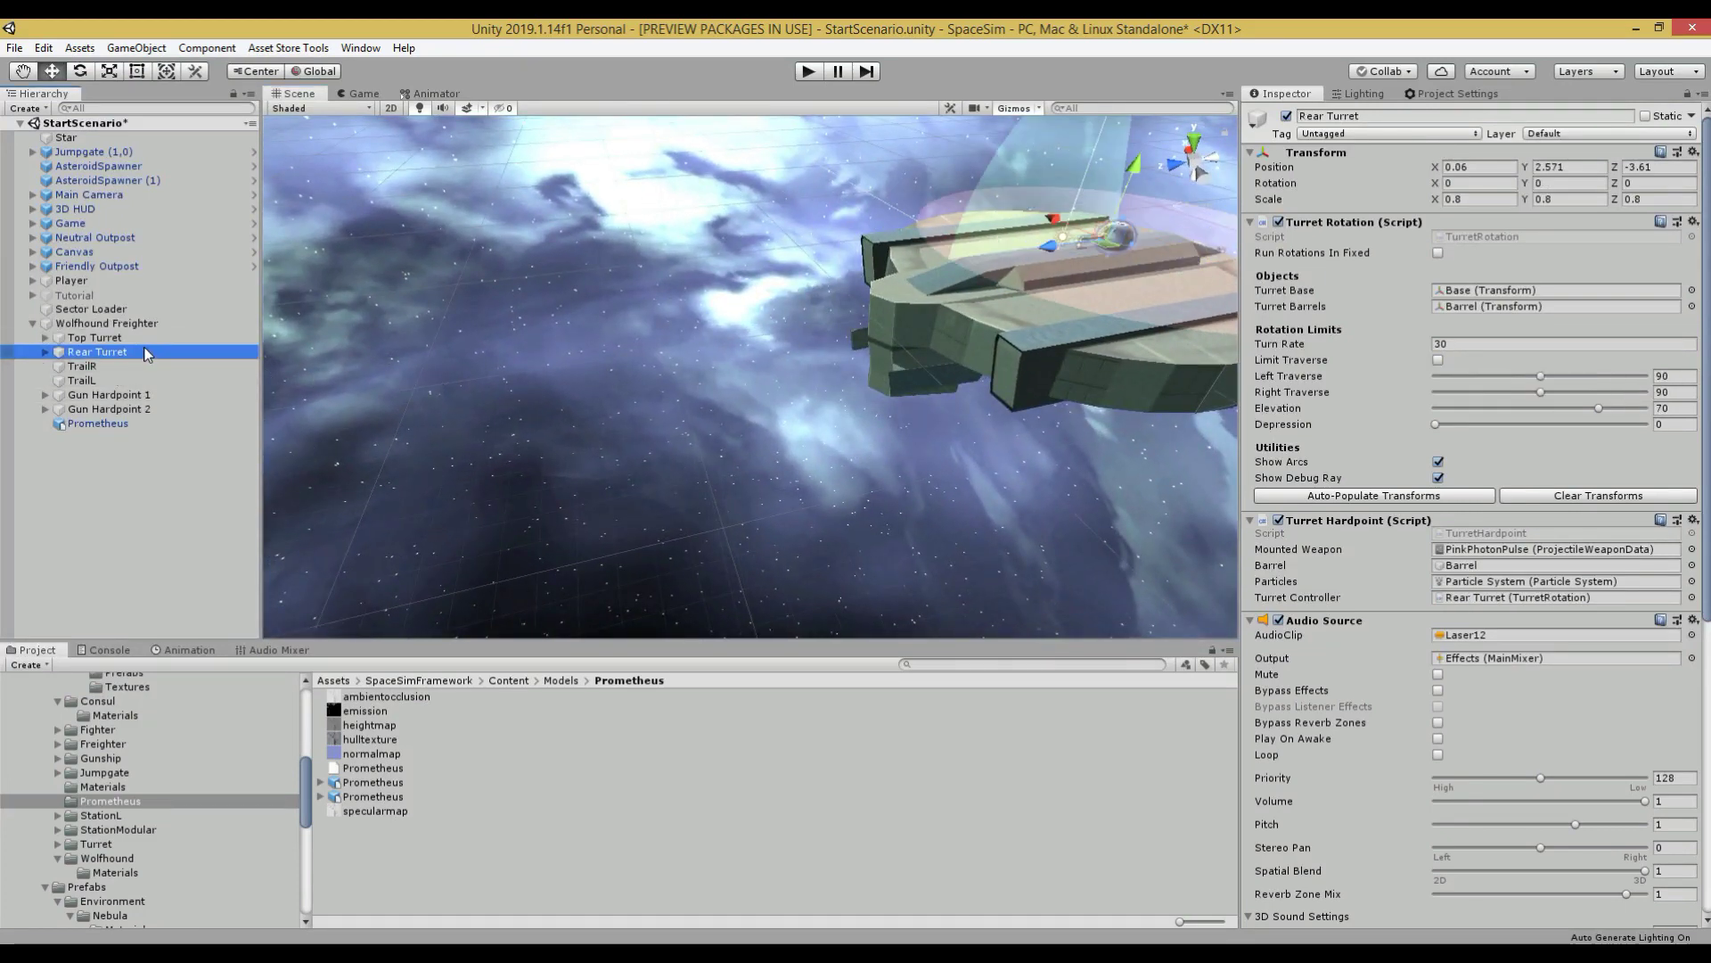
double_click(96, 338)
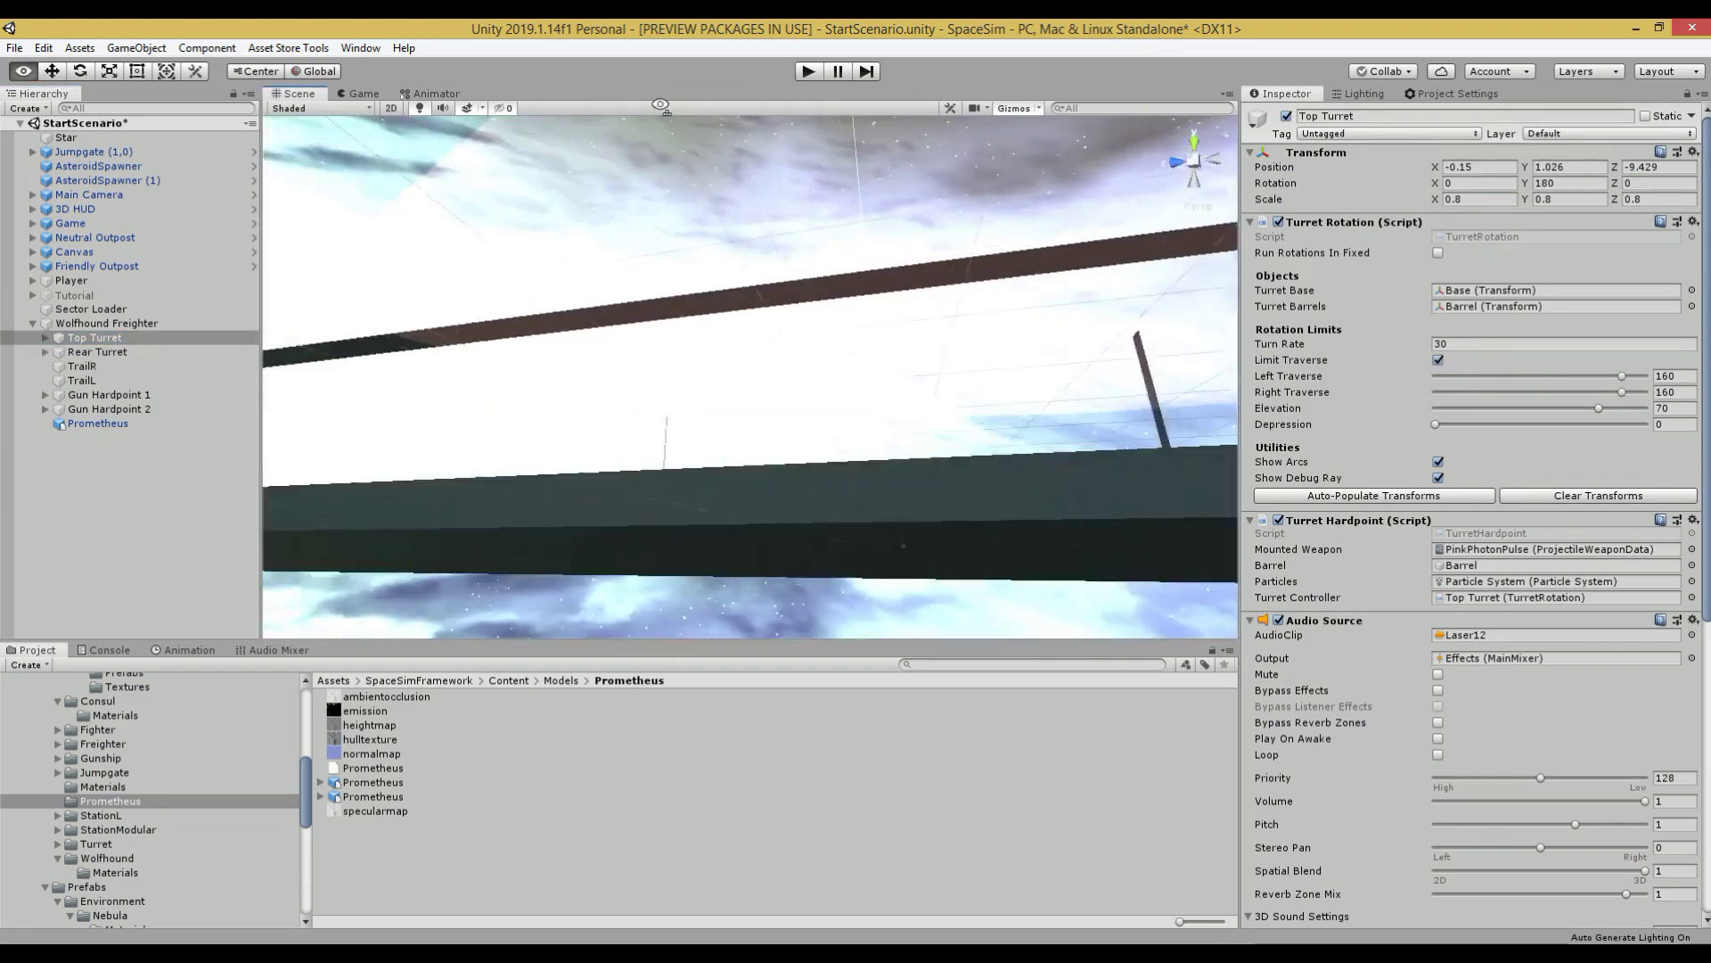
left_click_drag(661, 104, 410, 140, "alt")
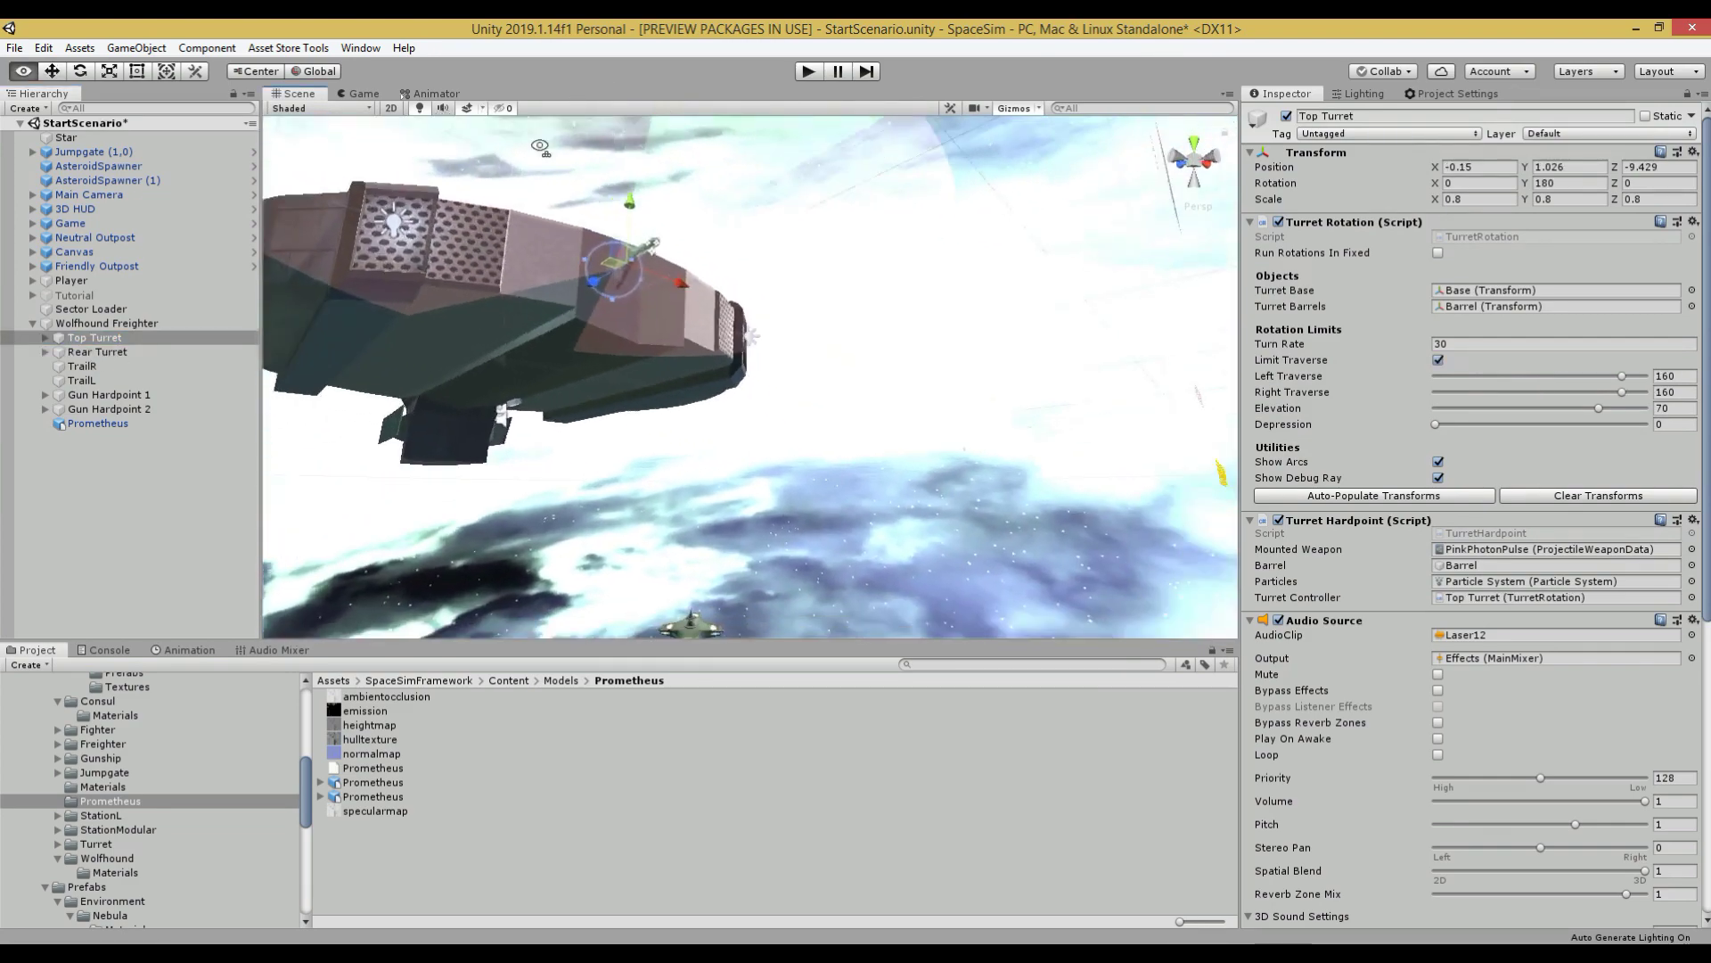
left_click_drag(685, 254, 549, 306)
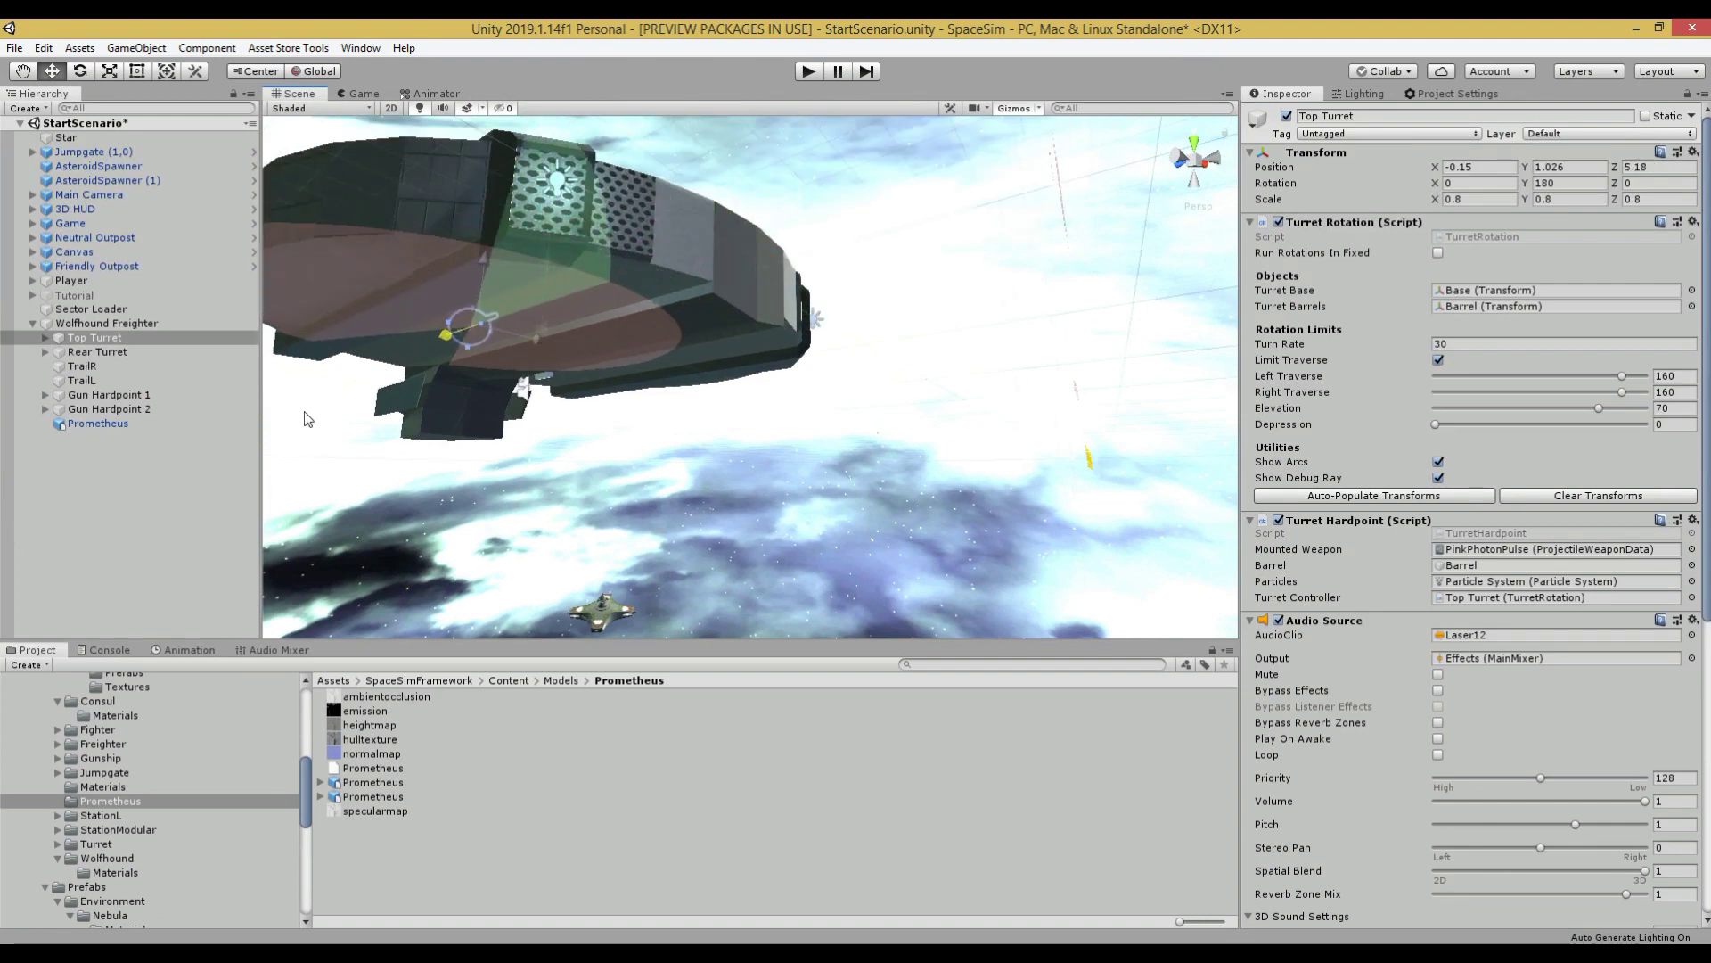
left_click_drag(315, 474, 595, 294, "alt")
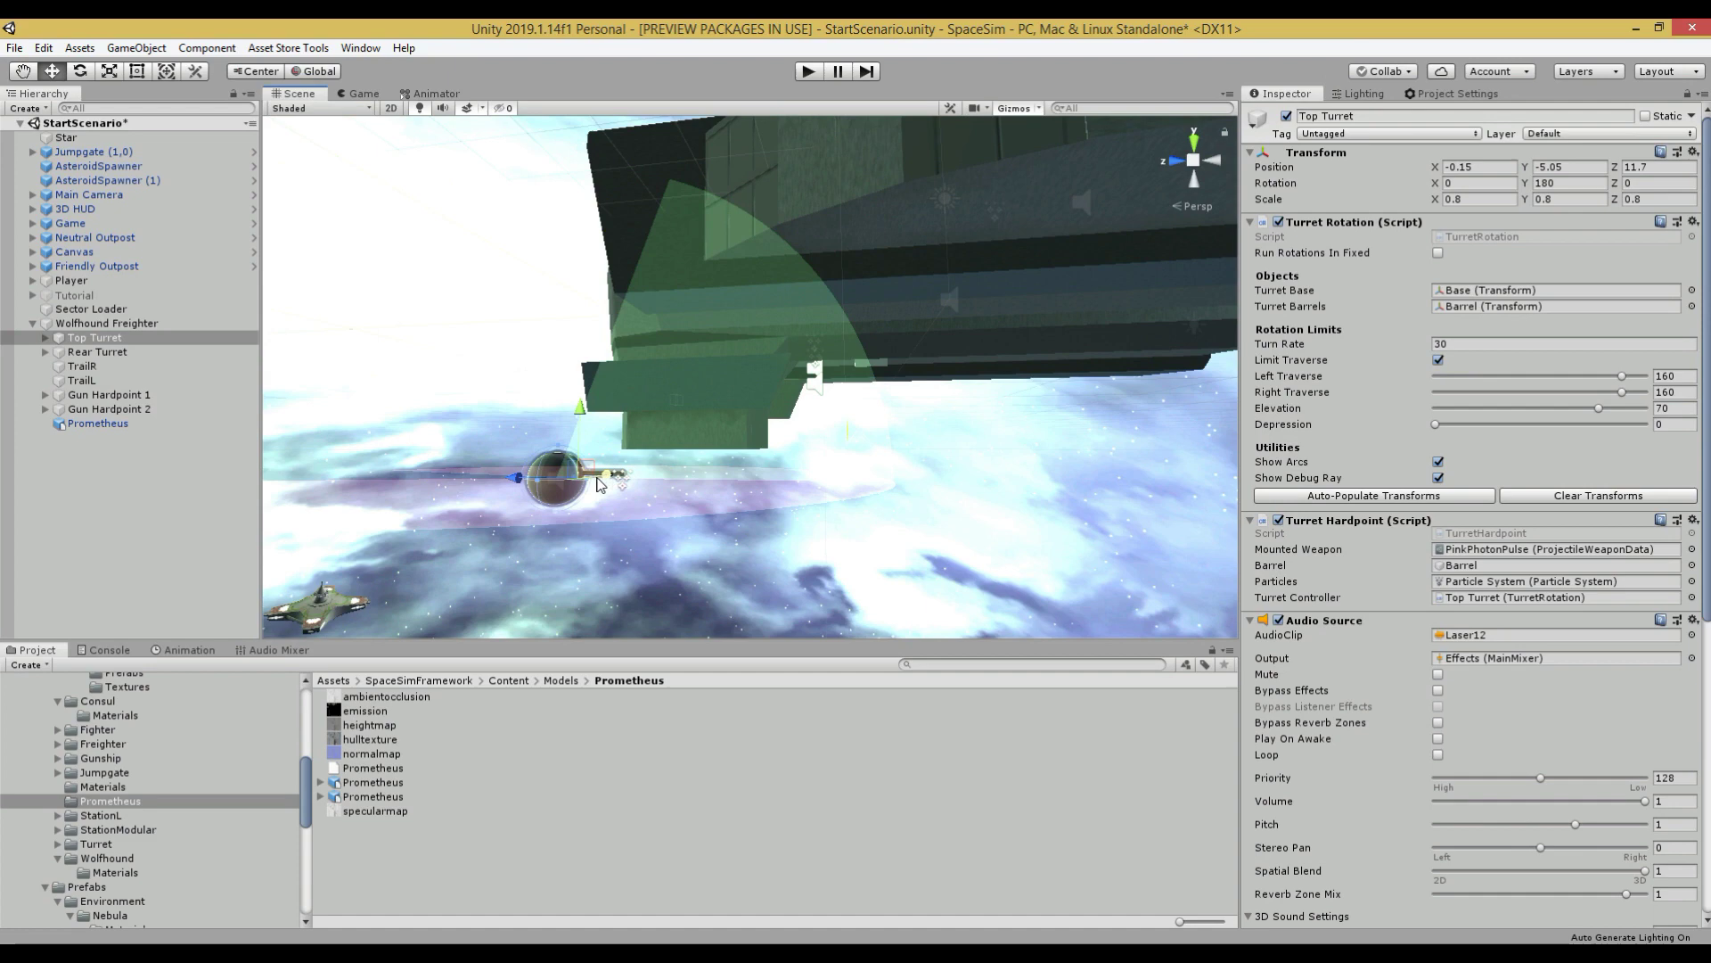
left_click_drag(526, 482, 401, 94)
right_click_drag(401, 94, 165, 393)
key("s")
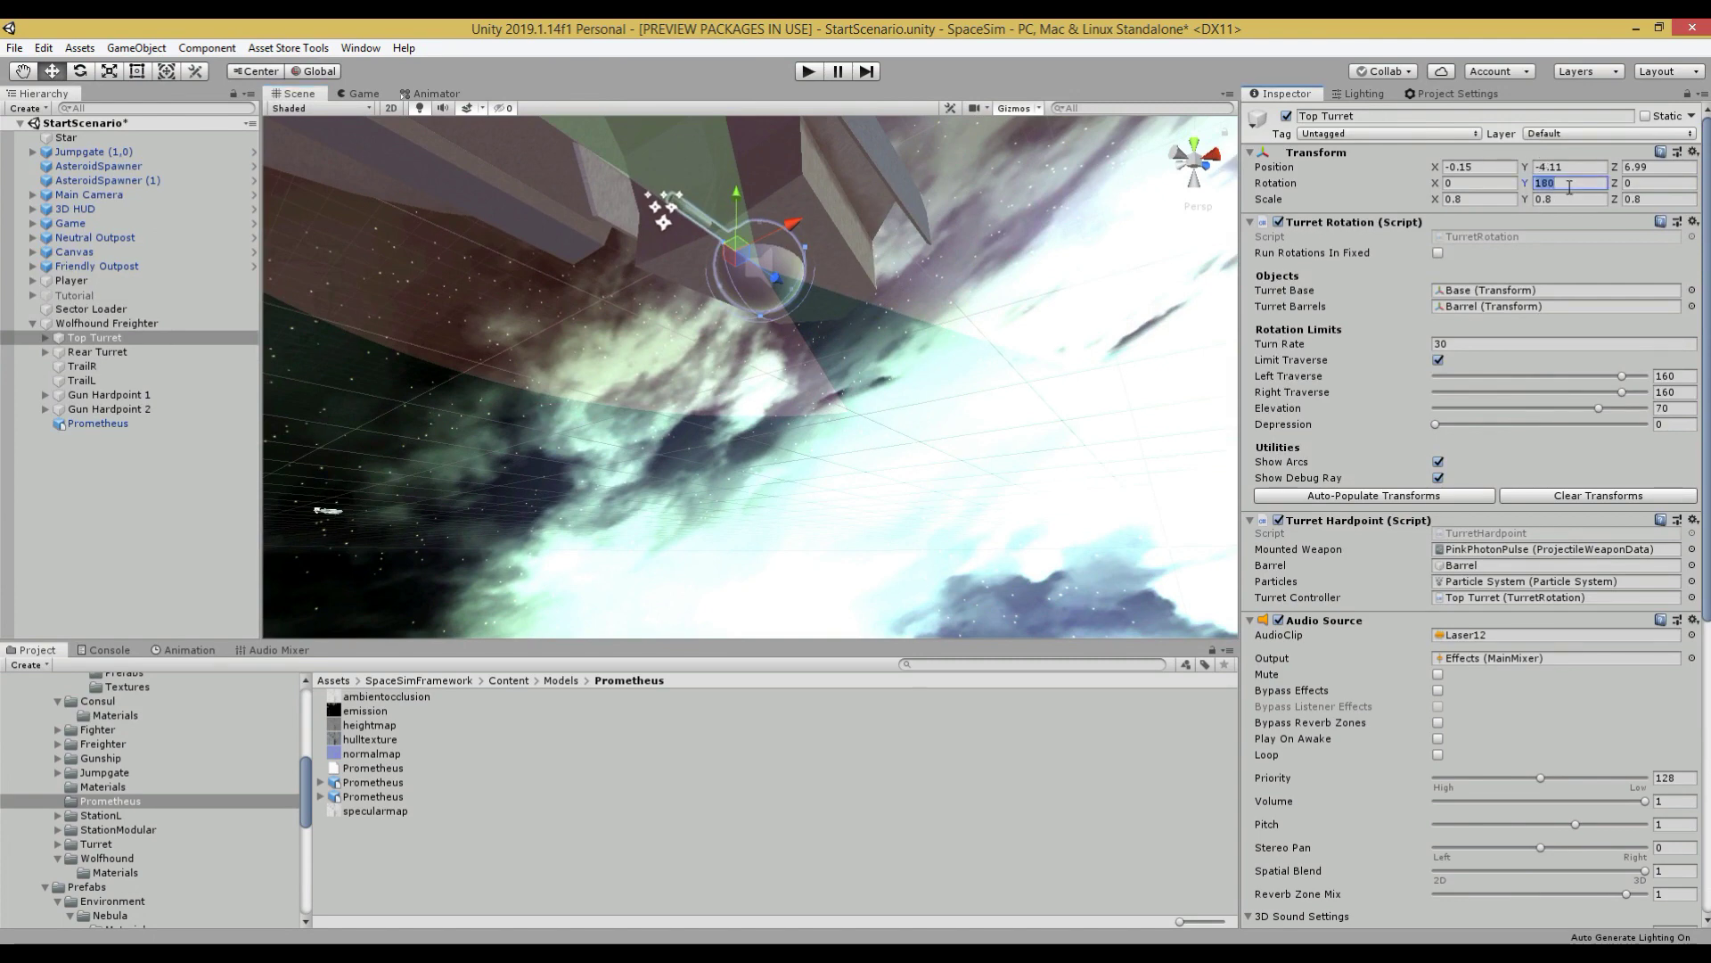
Step: Set the Top Turret's rotation to Y 0 and Z 180 and lower it to about Y -4.19
type("0")
left_click_drag(1204, 214, 1172, 216, "alt")
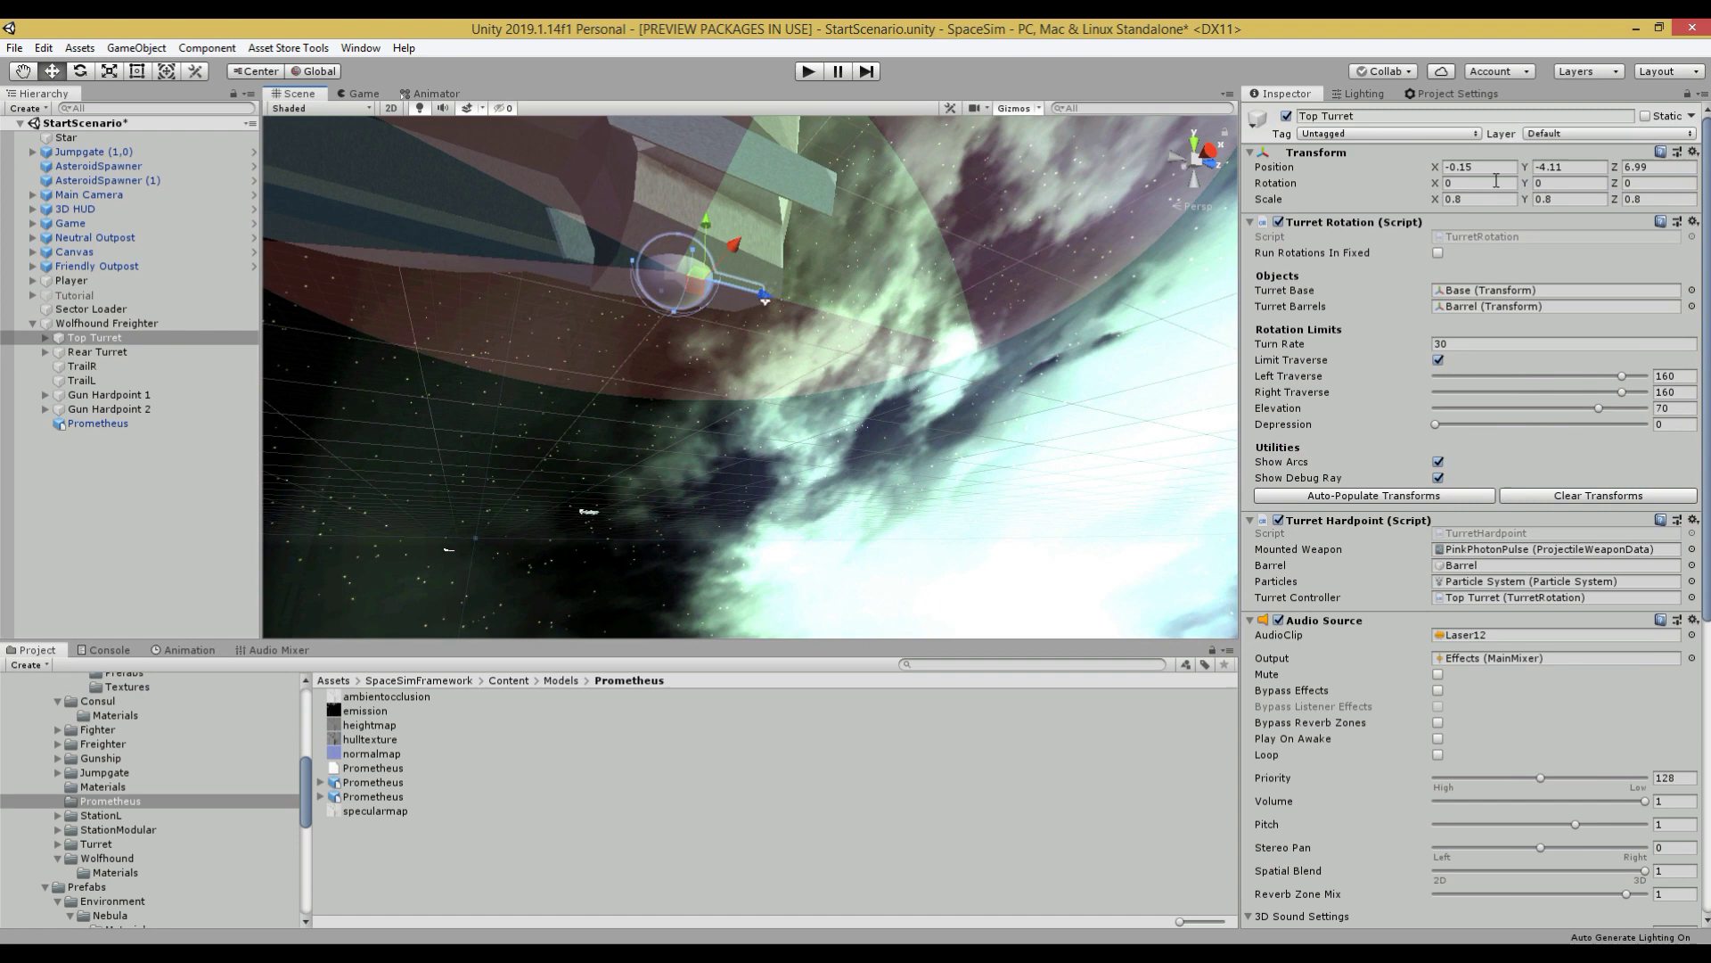
left_click(1644, 189)
type("180")
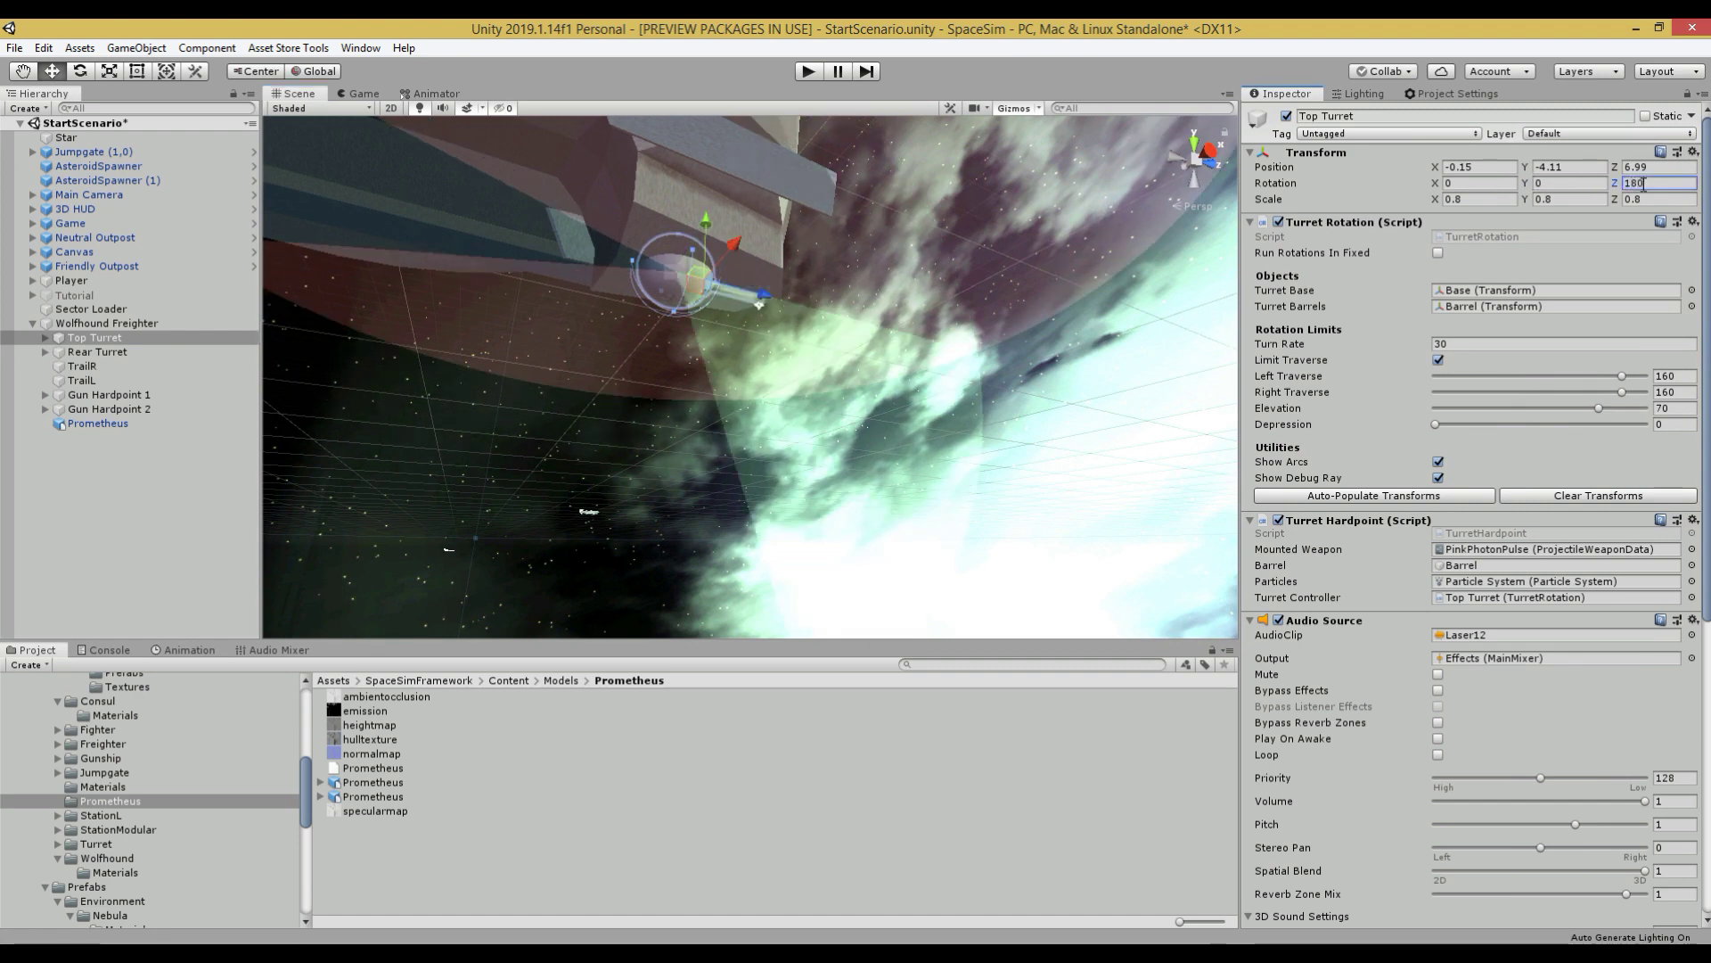
left_click_drag(1137, 272, 778, 283, "alt")
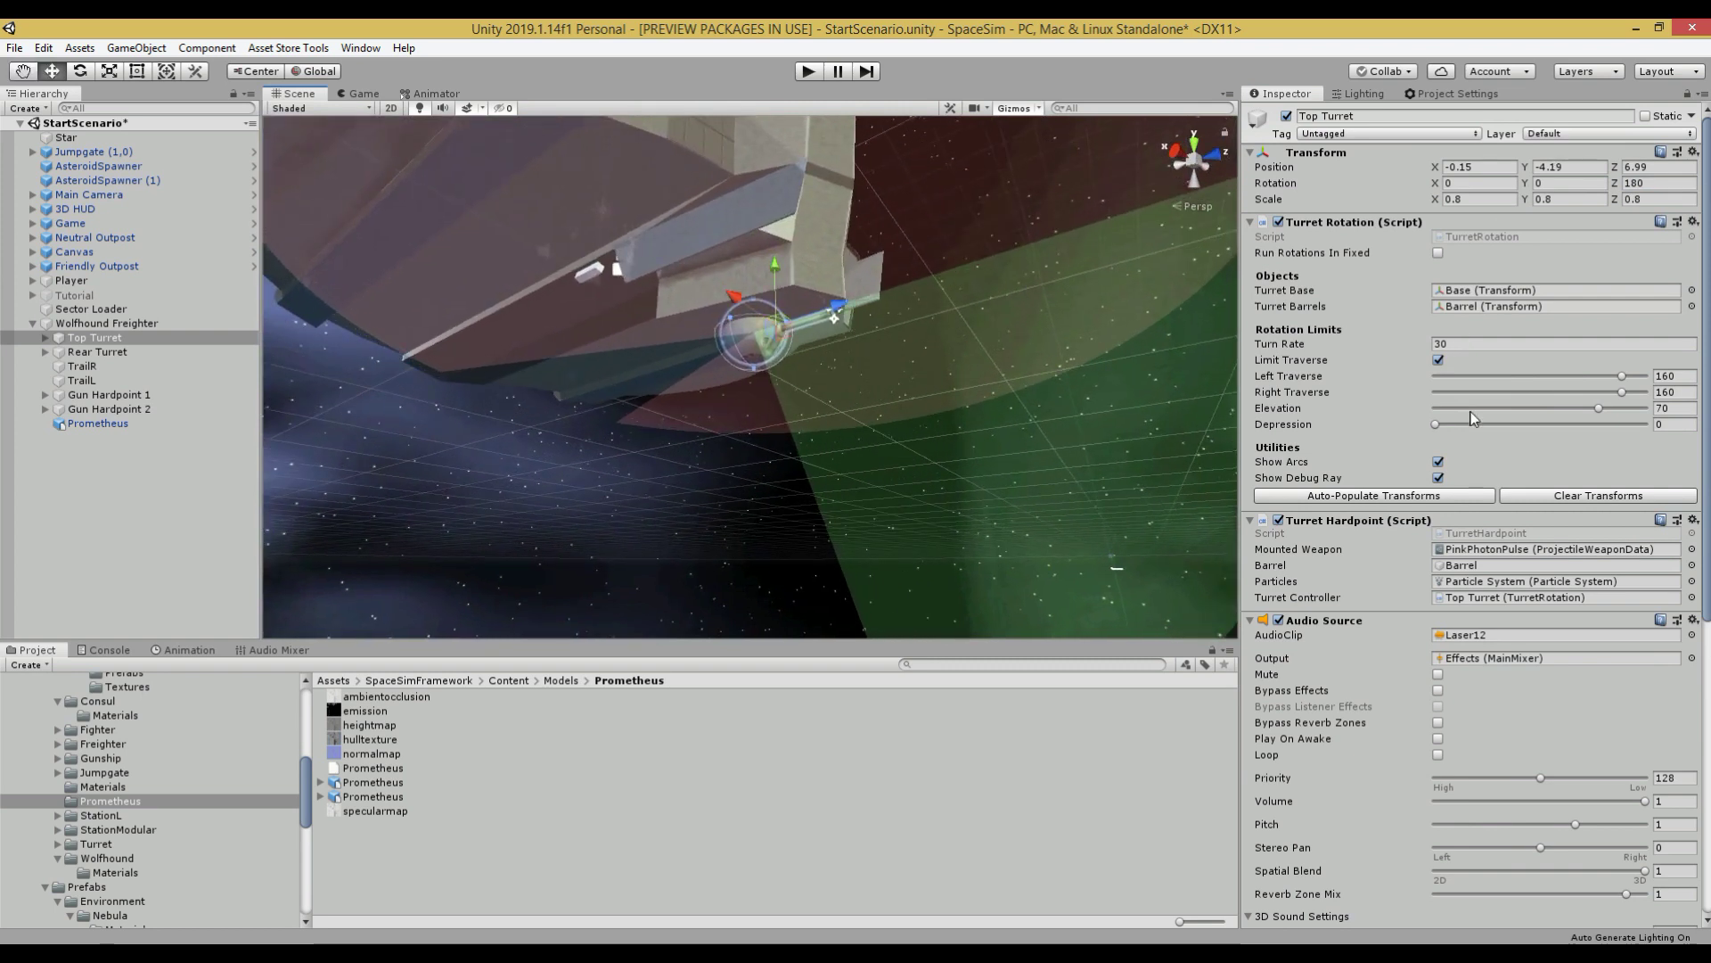
Step: Disable Limit Traverse on the Top Turret and reposition it under the bow at about X 0.02, Z 7.79
left_click(1438, 361)
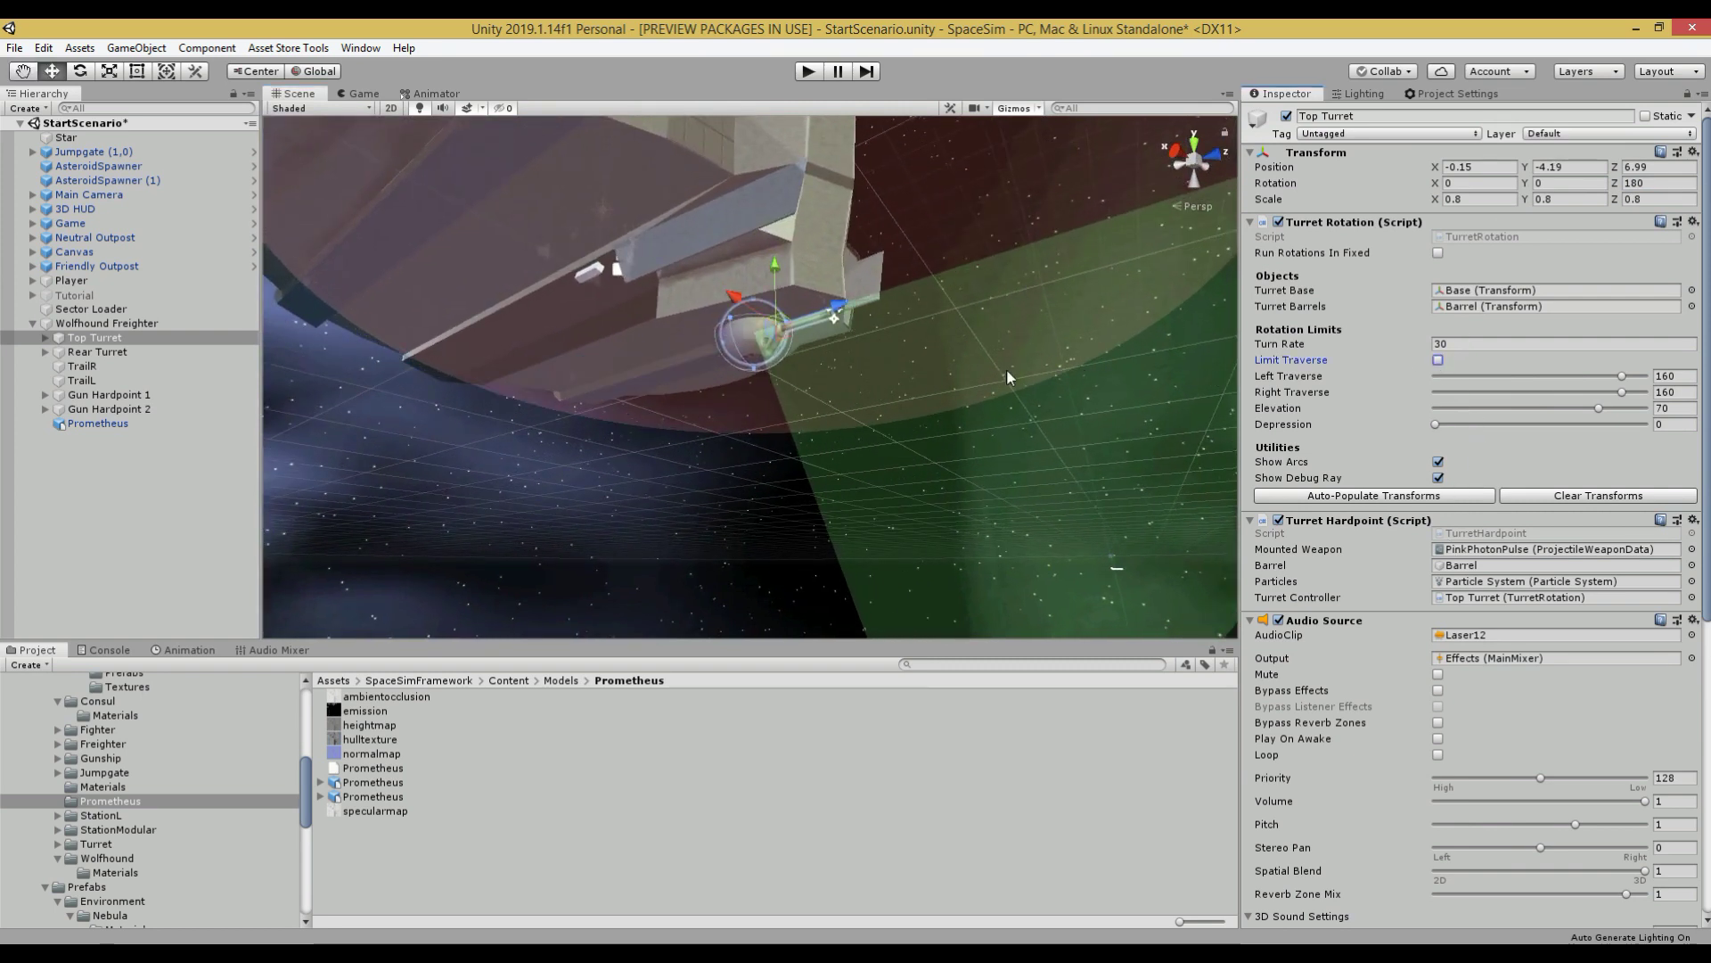
left_click_drag(891, 361, 668, 336, "alt")
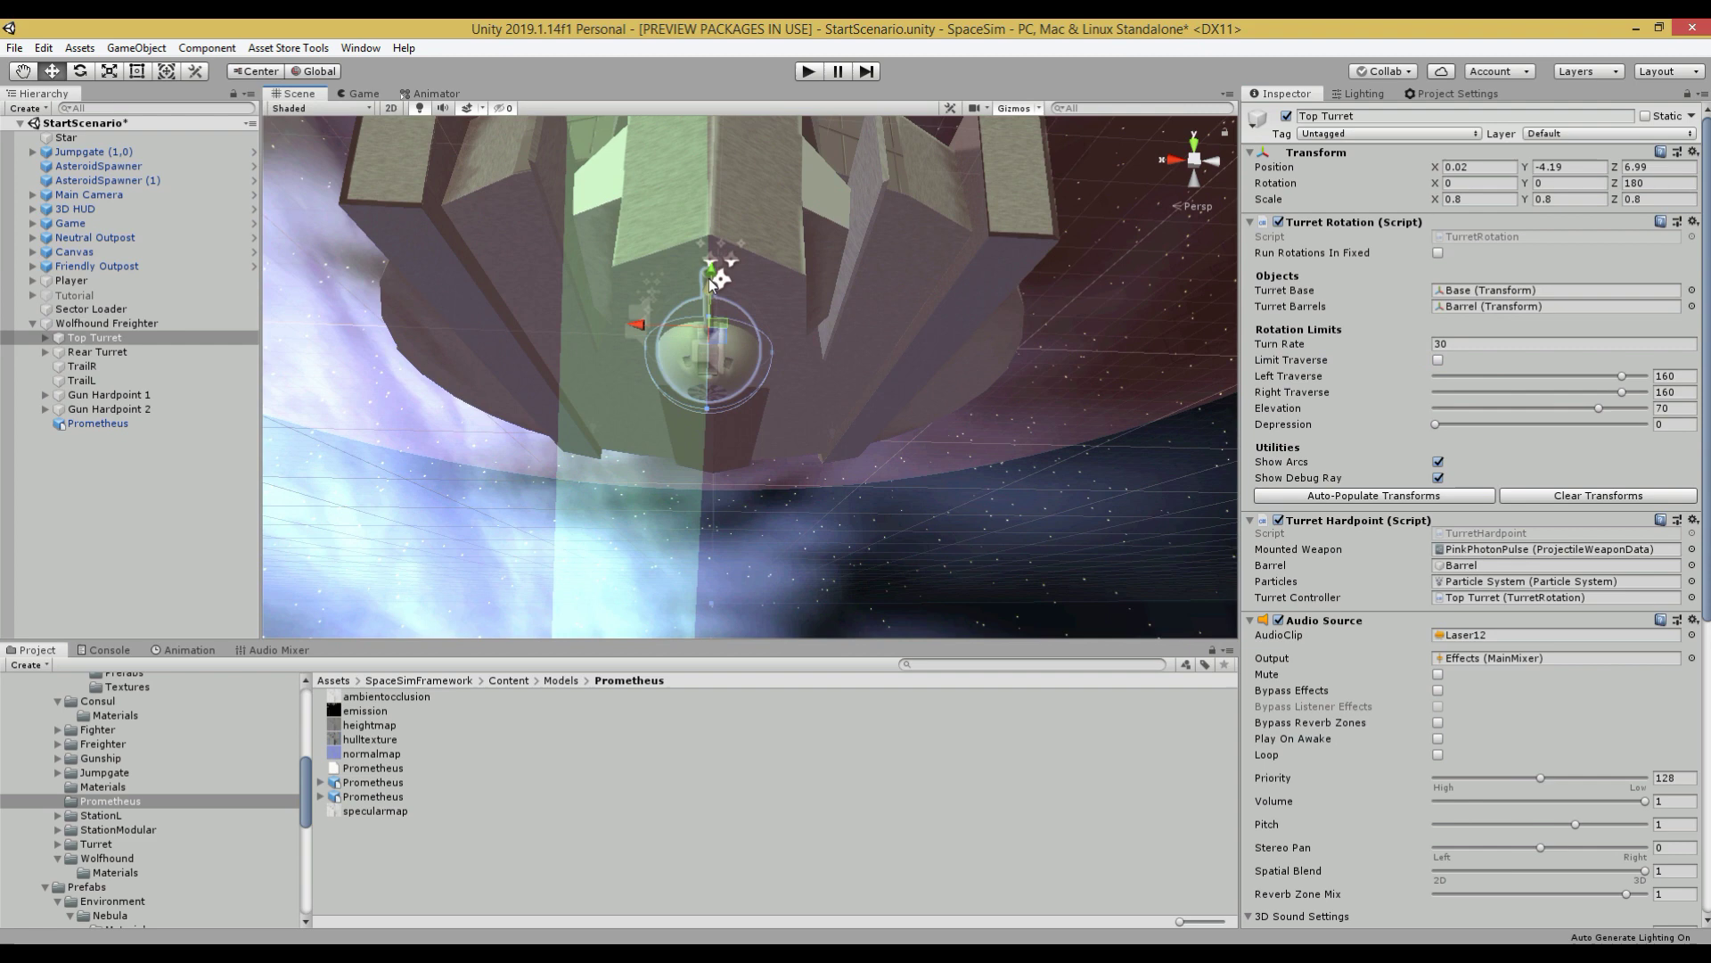
left_click_drag(711, 279, 816, 605)
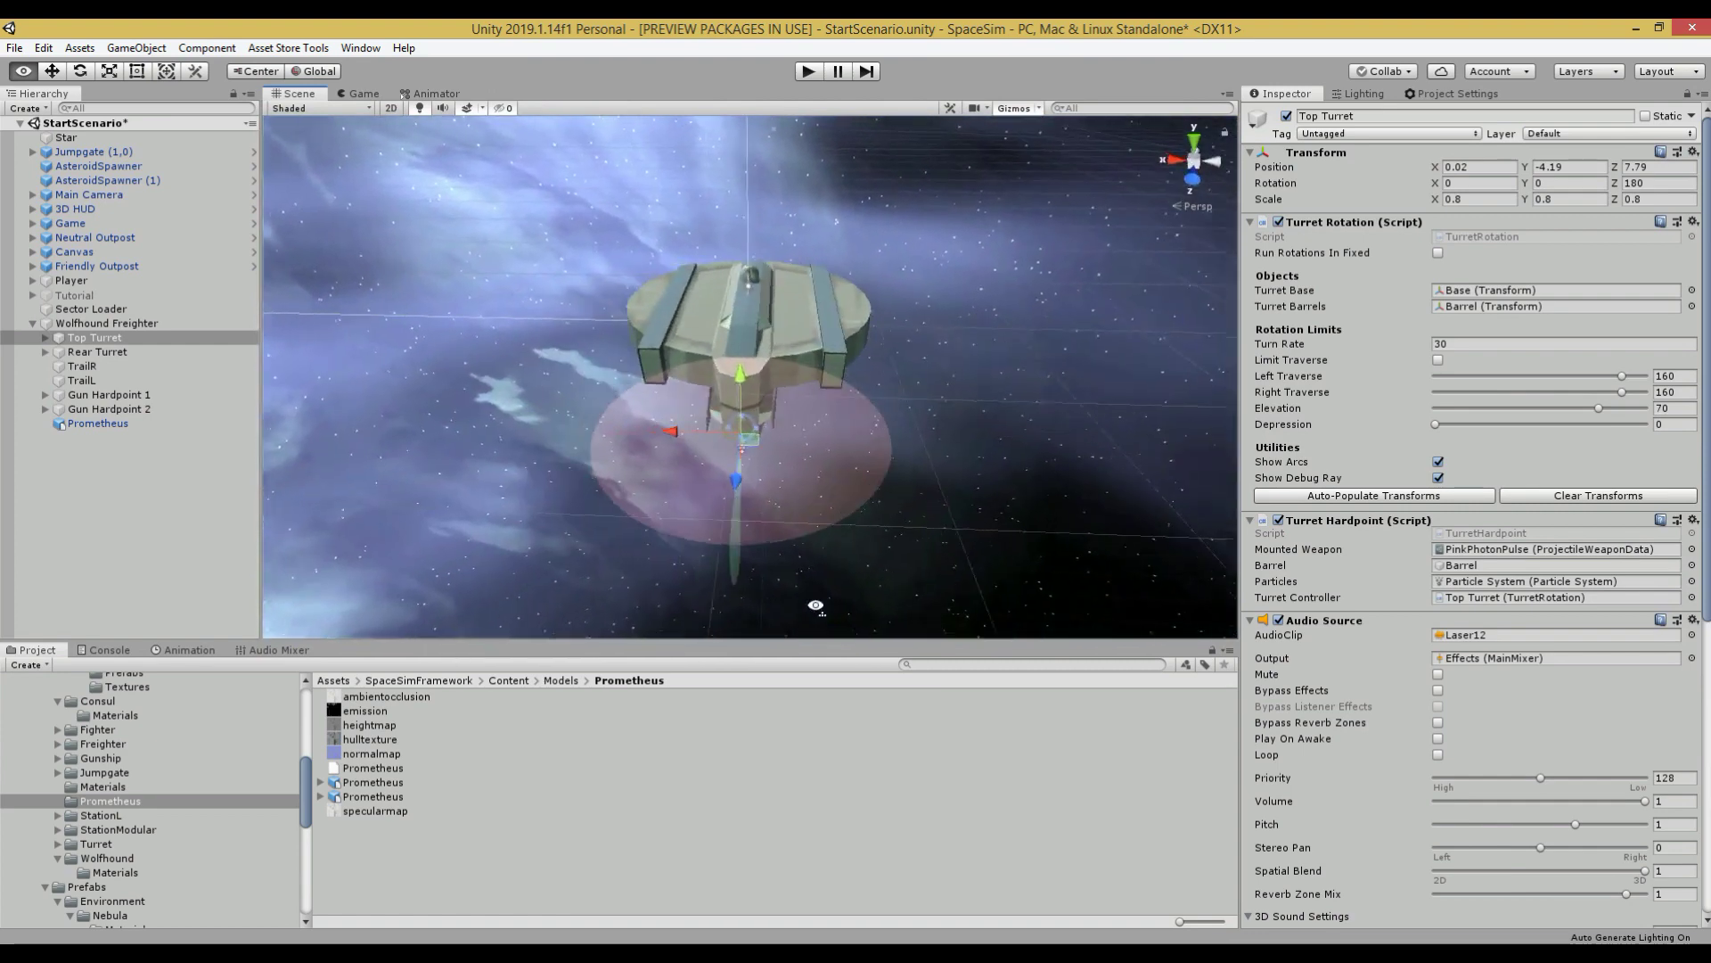
Step: Move Gun Hardpoint 1 outward past the ship's side pod to about X 7.99
right_click_drag(816, 605, 811, 552)
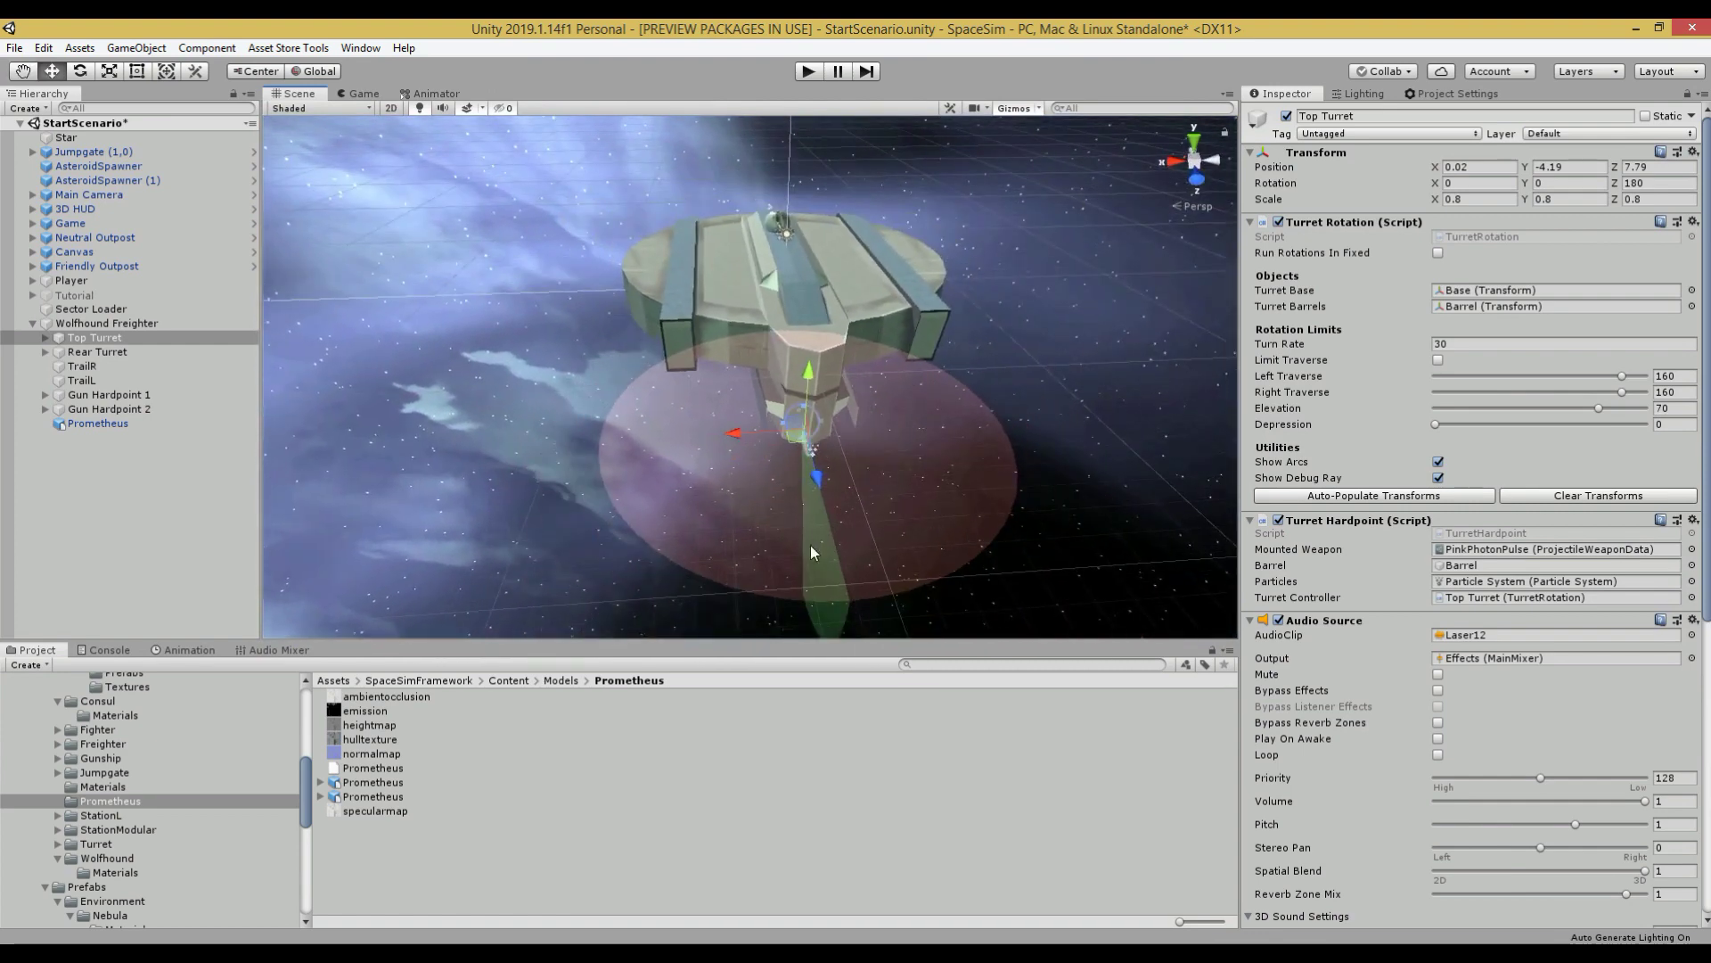
left_click(105, 394)
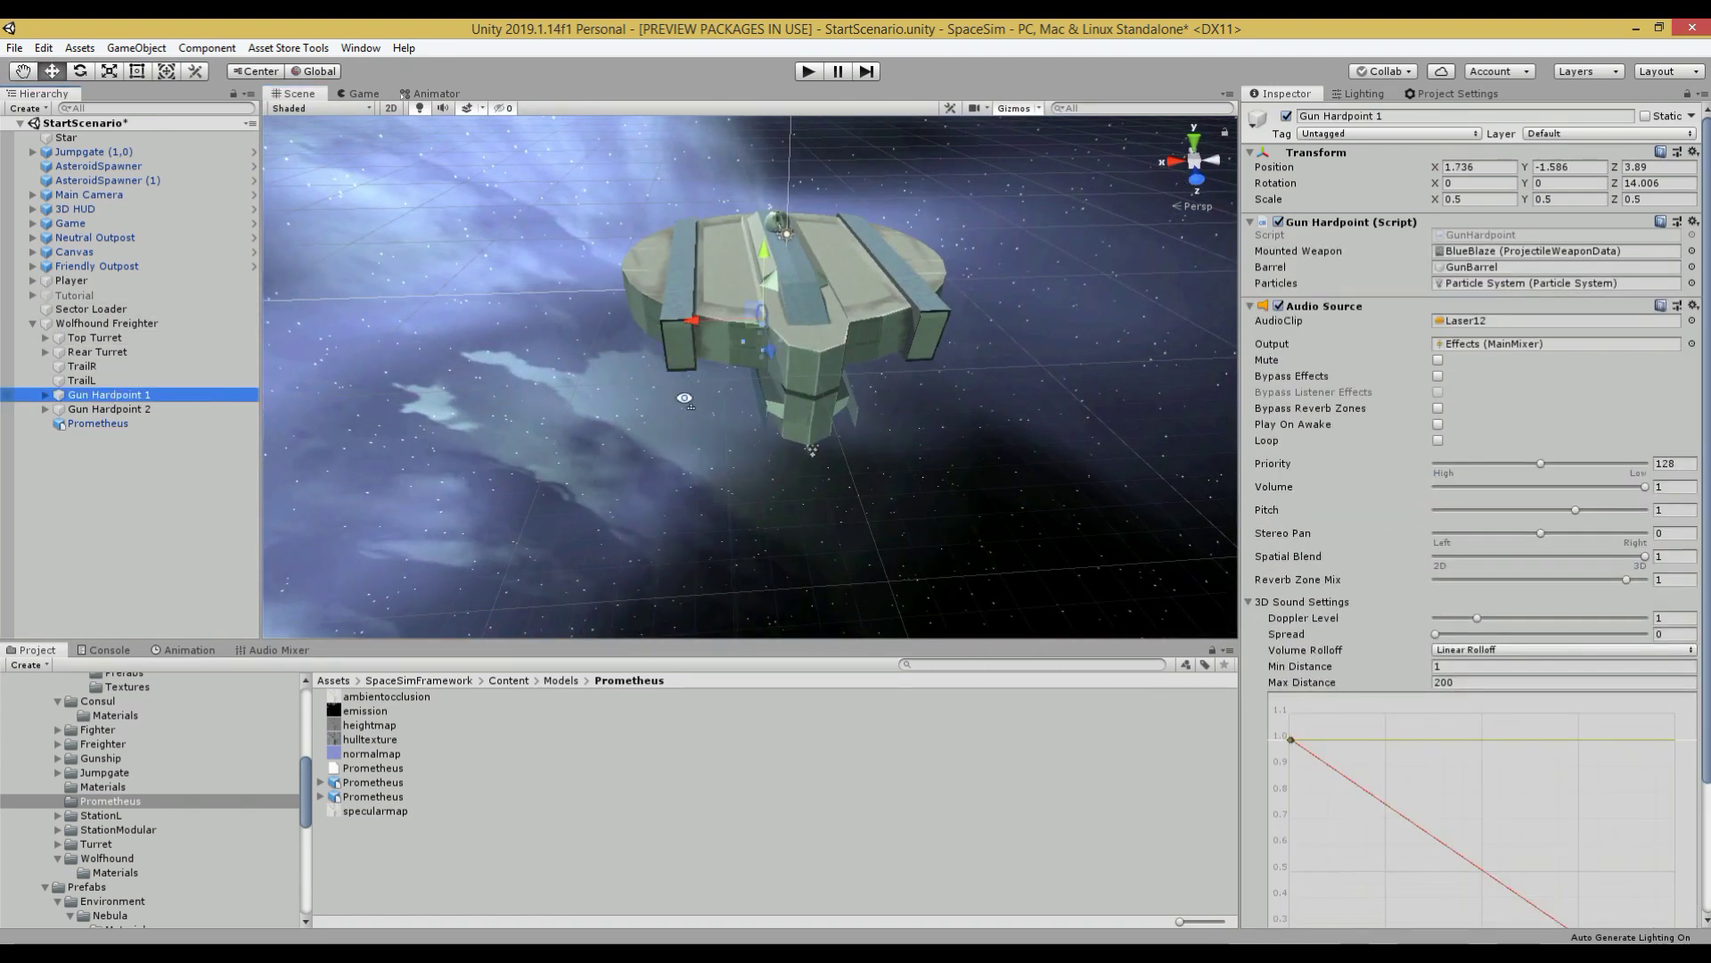
left_click_drag(687, 401, 683, 378, "alt")
key("w")
right_click_drag(682, 377, 693, 357)
key("s")
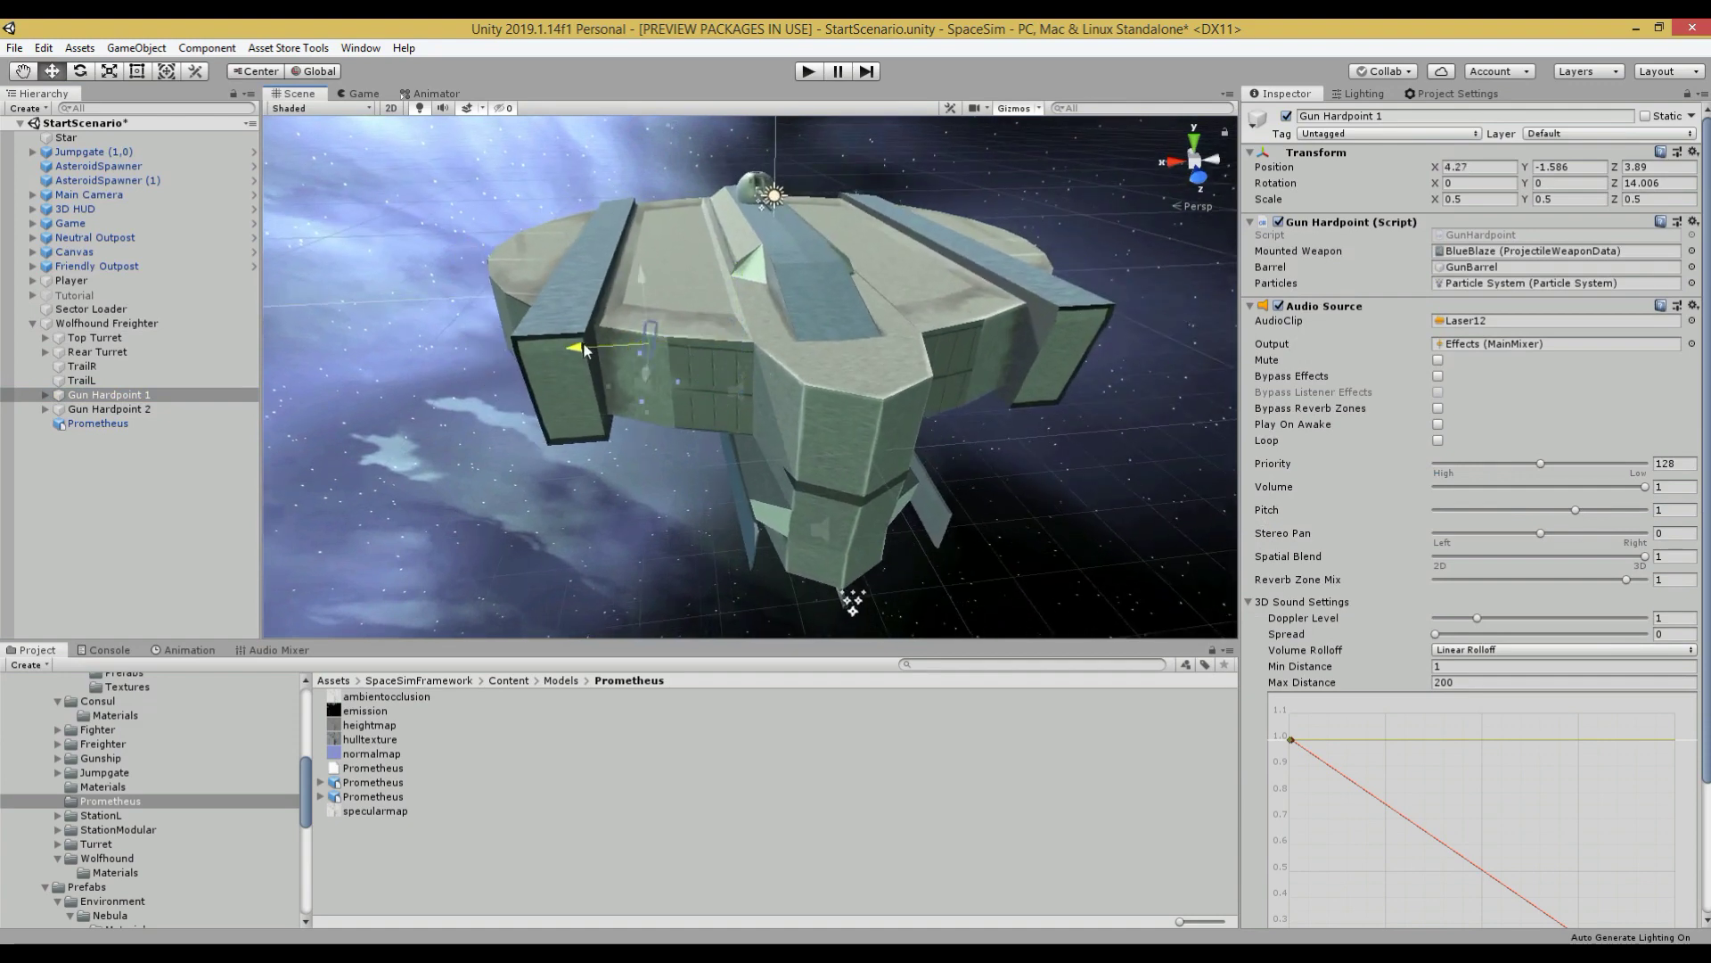
left_click_drag(584, 350, 461, 355)
right_click_drag(579, 354, 621, 354)
key("a")
key("w")
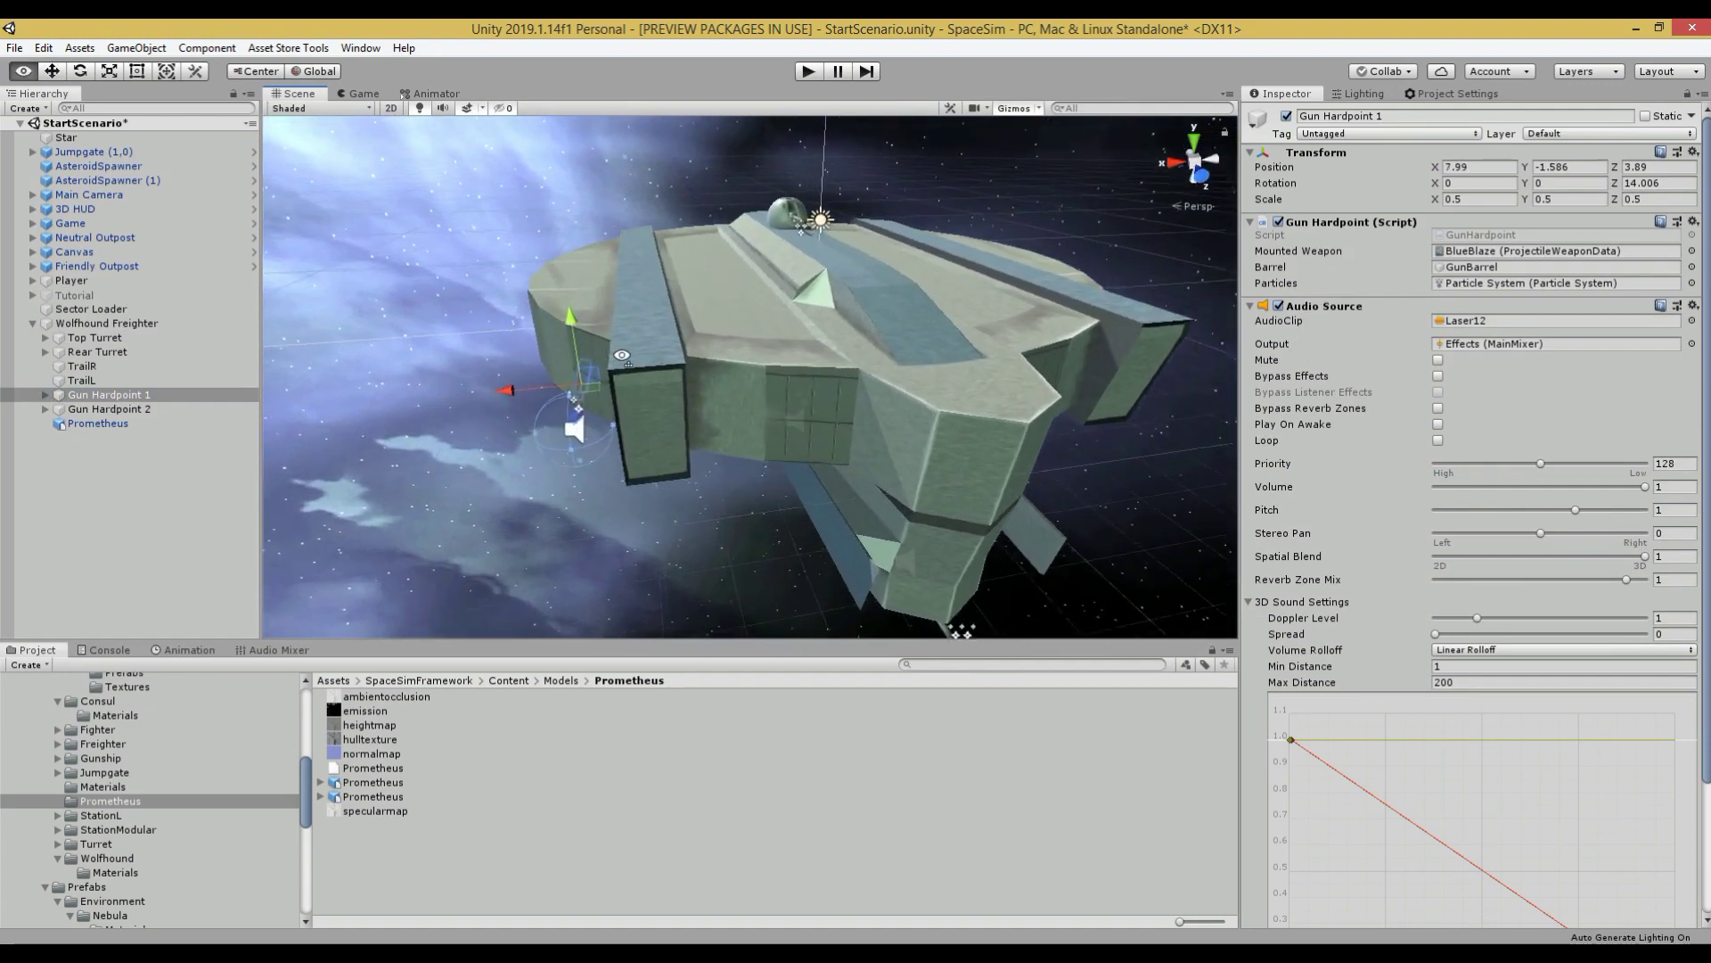
left_click_drag(623, 357, 548, 367, "alt")
left_click(548, 367)
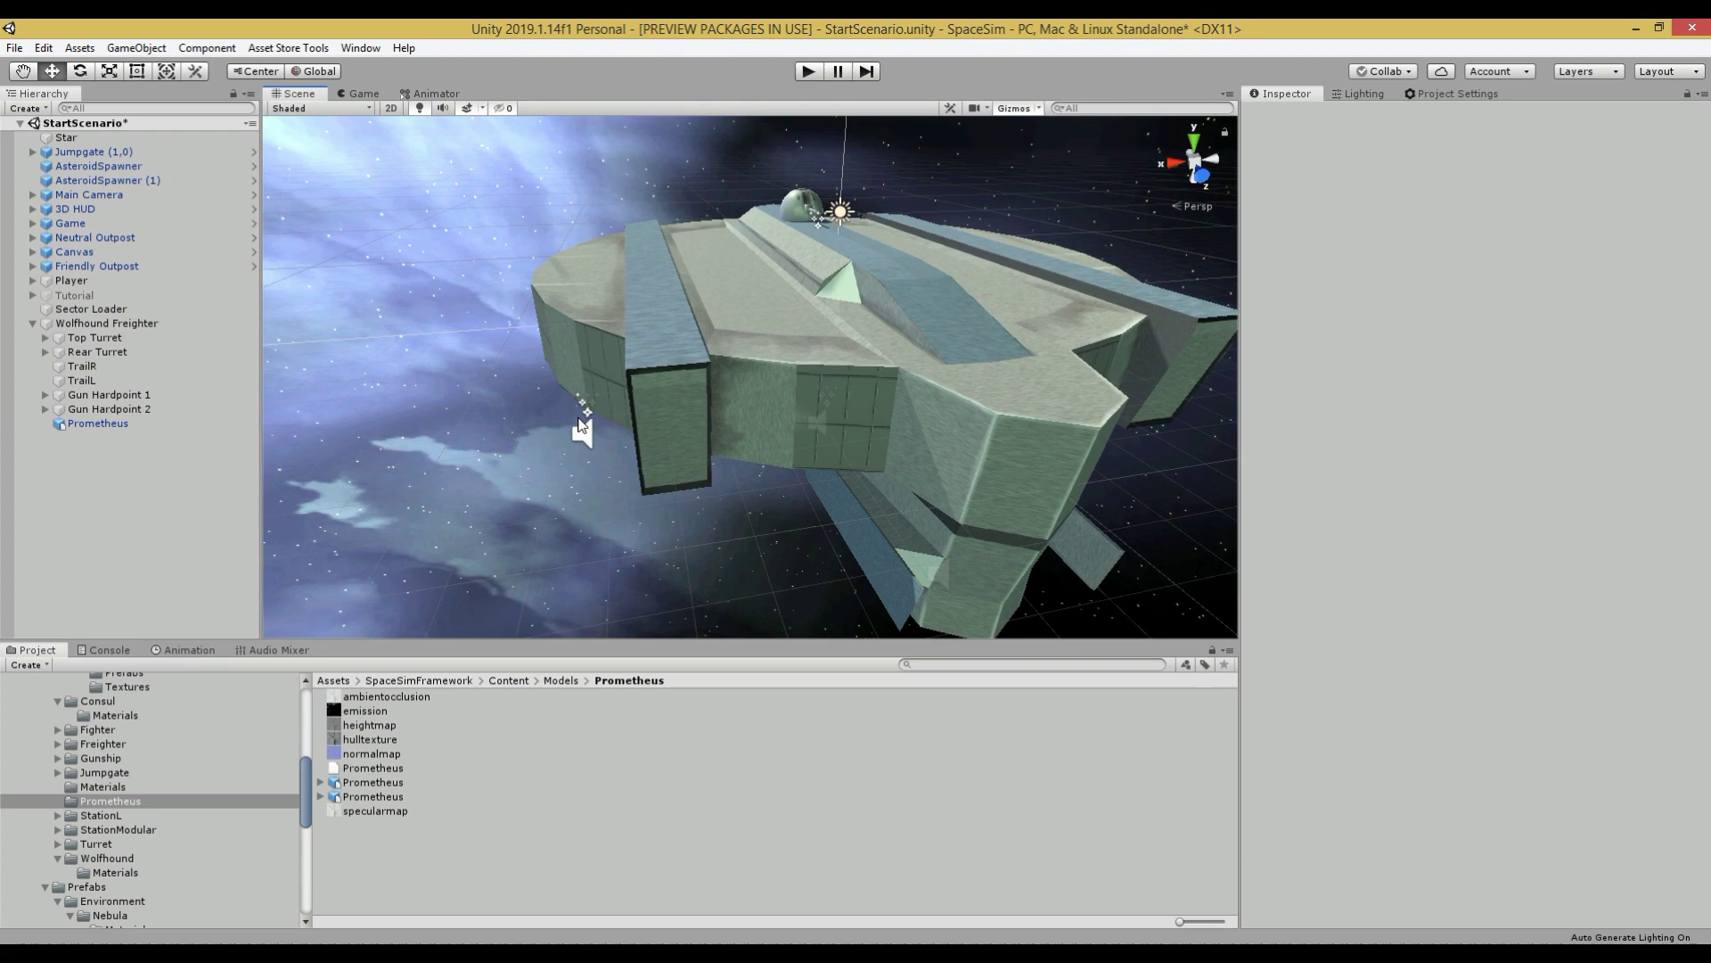
Step: Move Gun Hardpoint 1 inboard of the side pod onto the front hull at about X 3.05, Y 0.63, Z 8.73
left_click(140, 397)
left_click_drag(546, 385, 719, 396)
left_click(117, 395)
left_click_drag(526, 392, 684, 402)
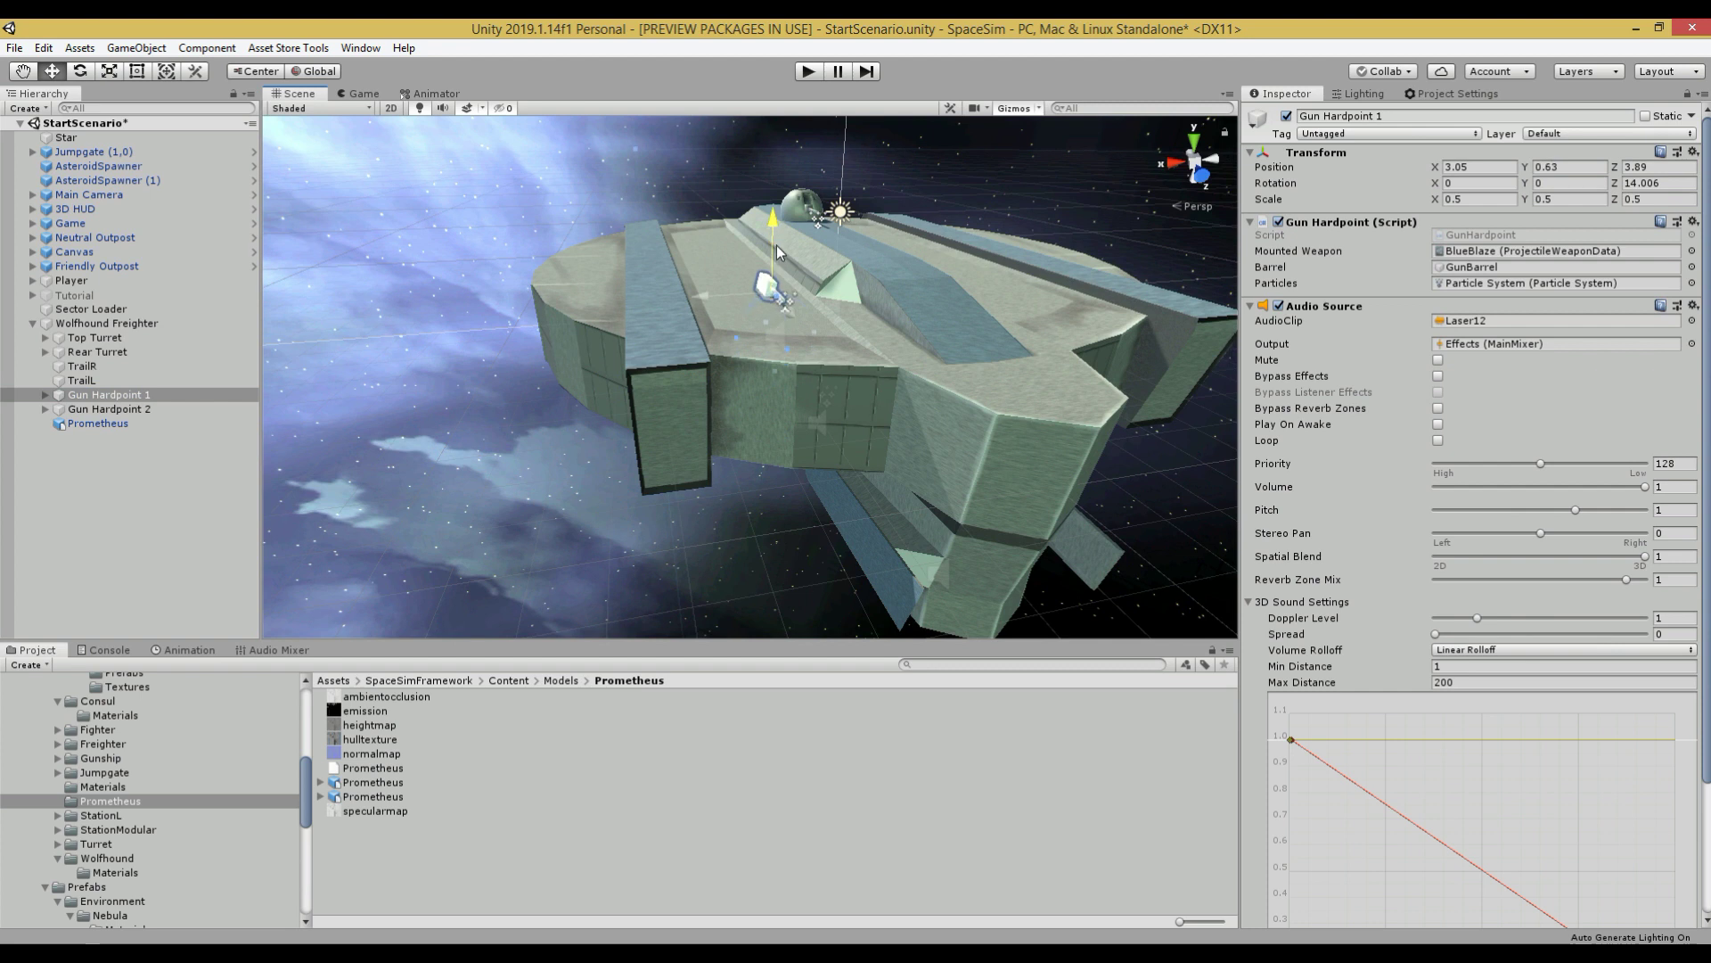
left_click(768, 287)
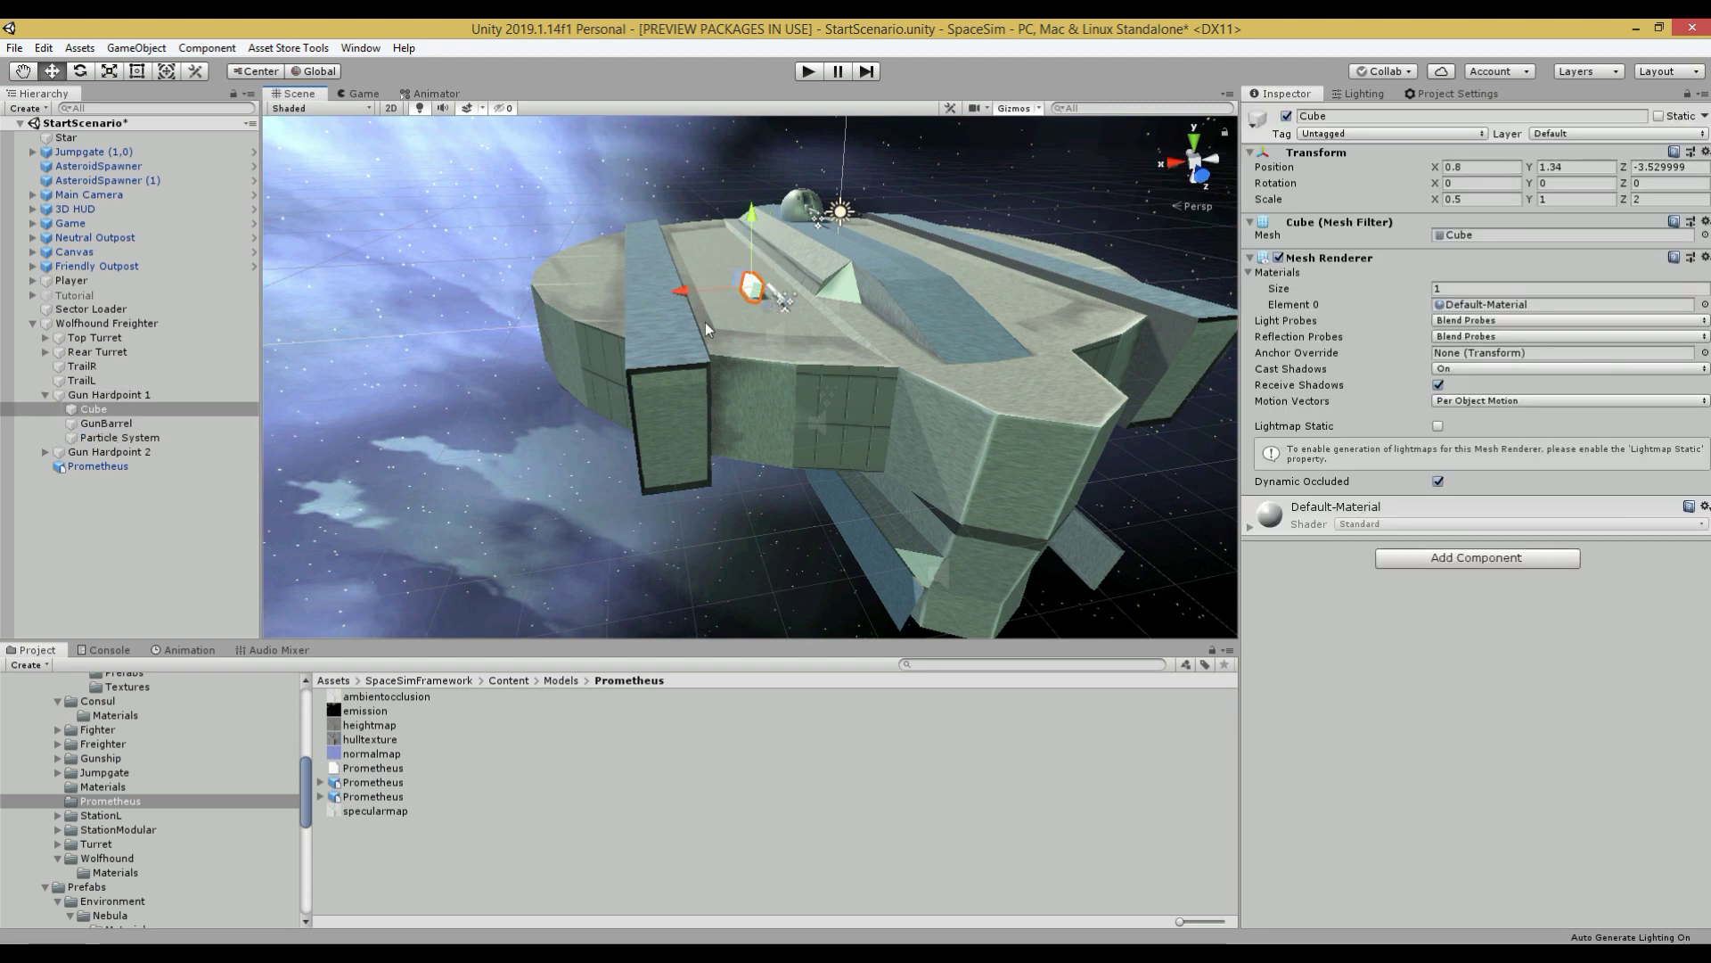
left_click(107, 394)
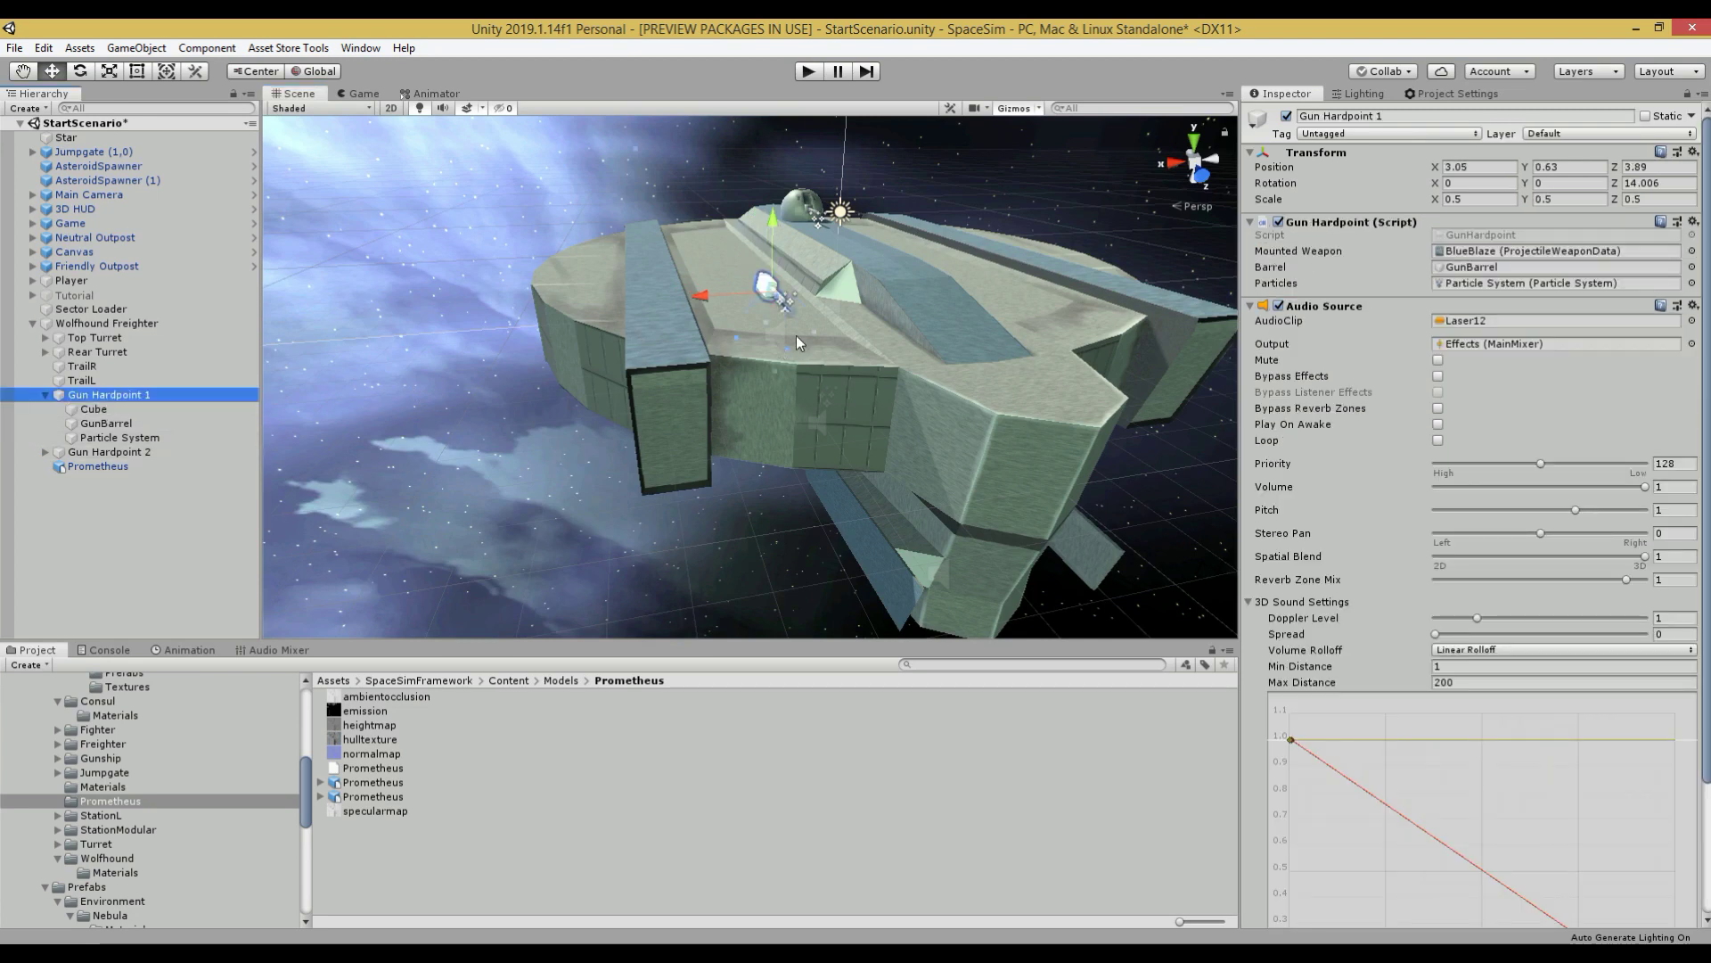
left_click_drag(789, 314, 844, 367)
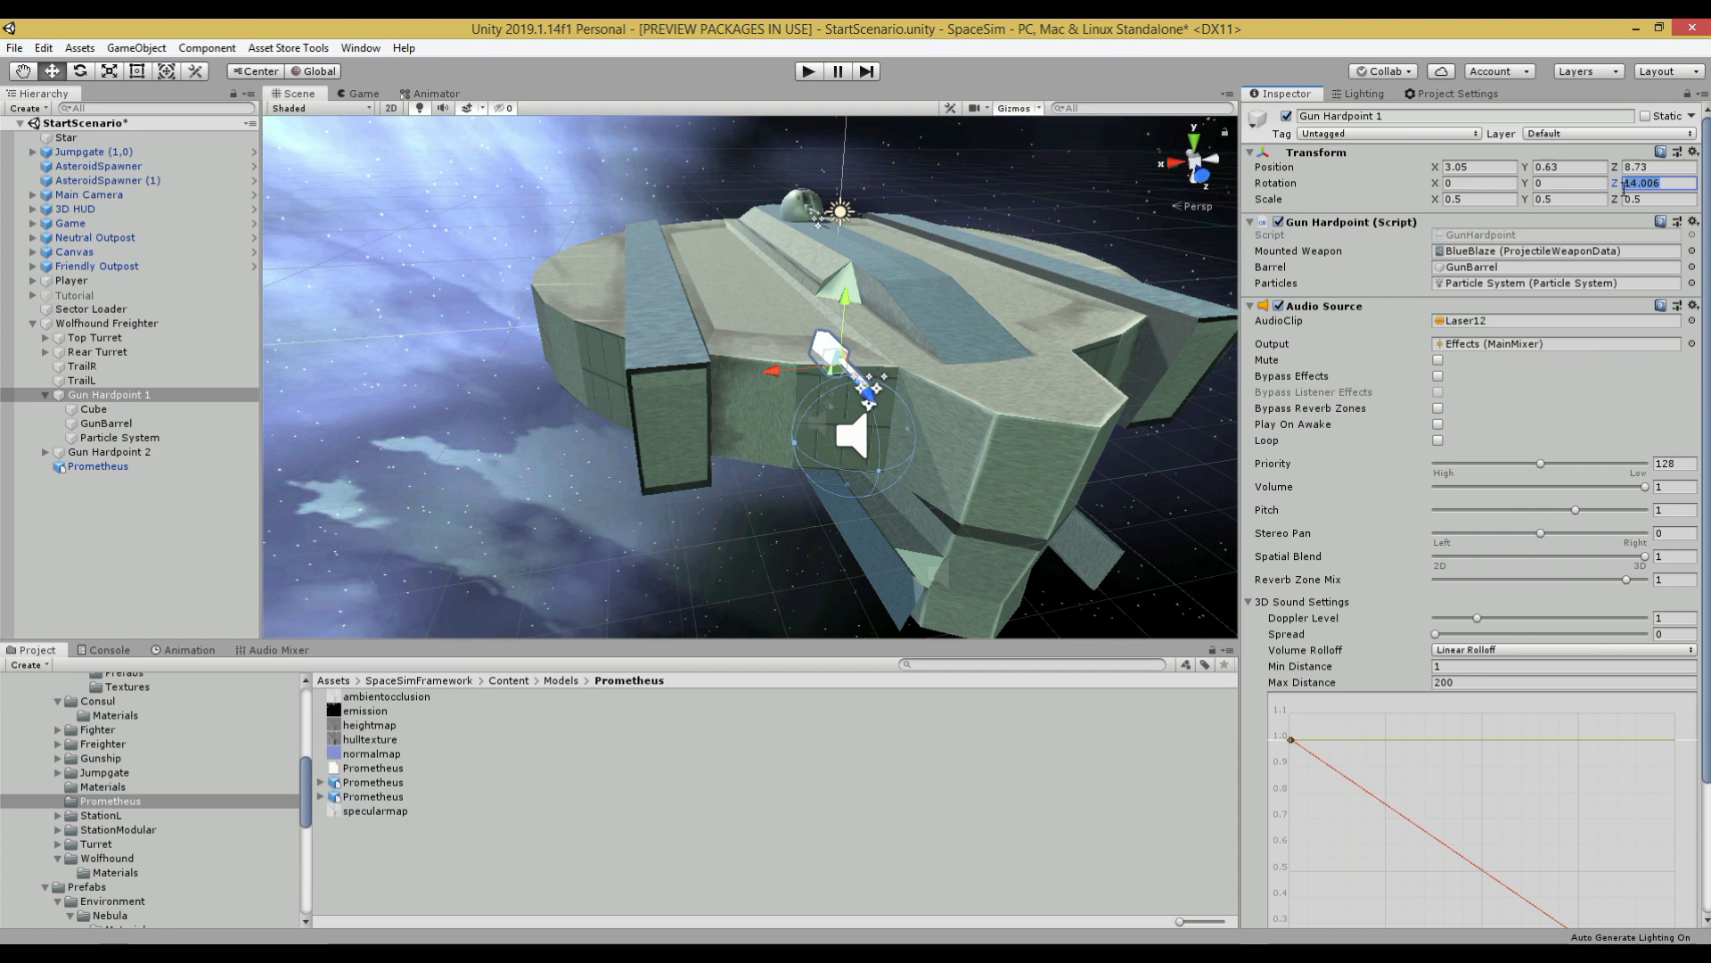
Step: Set Gun Hardpoint 1's Z rotation to 90 and reposition it at about X 4.12, Y 1.43, Z 8.49
type("0")
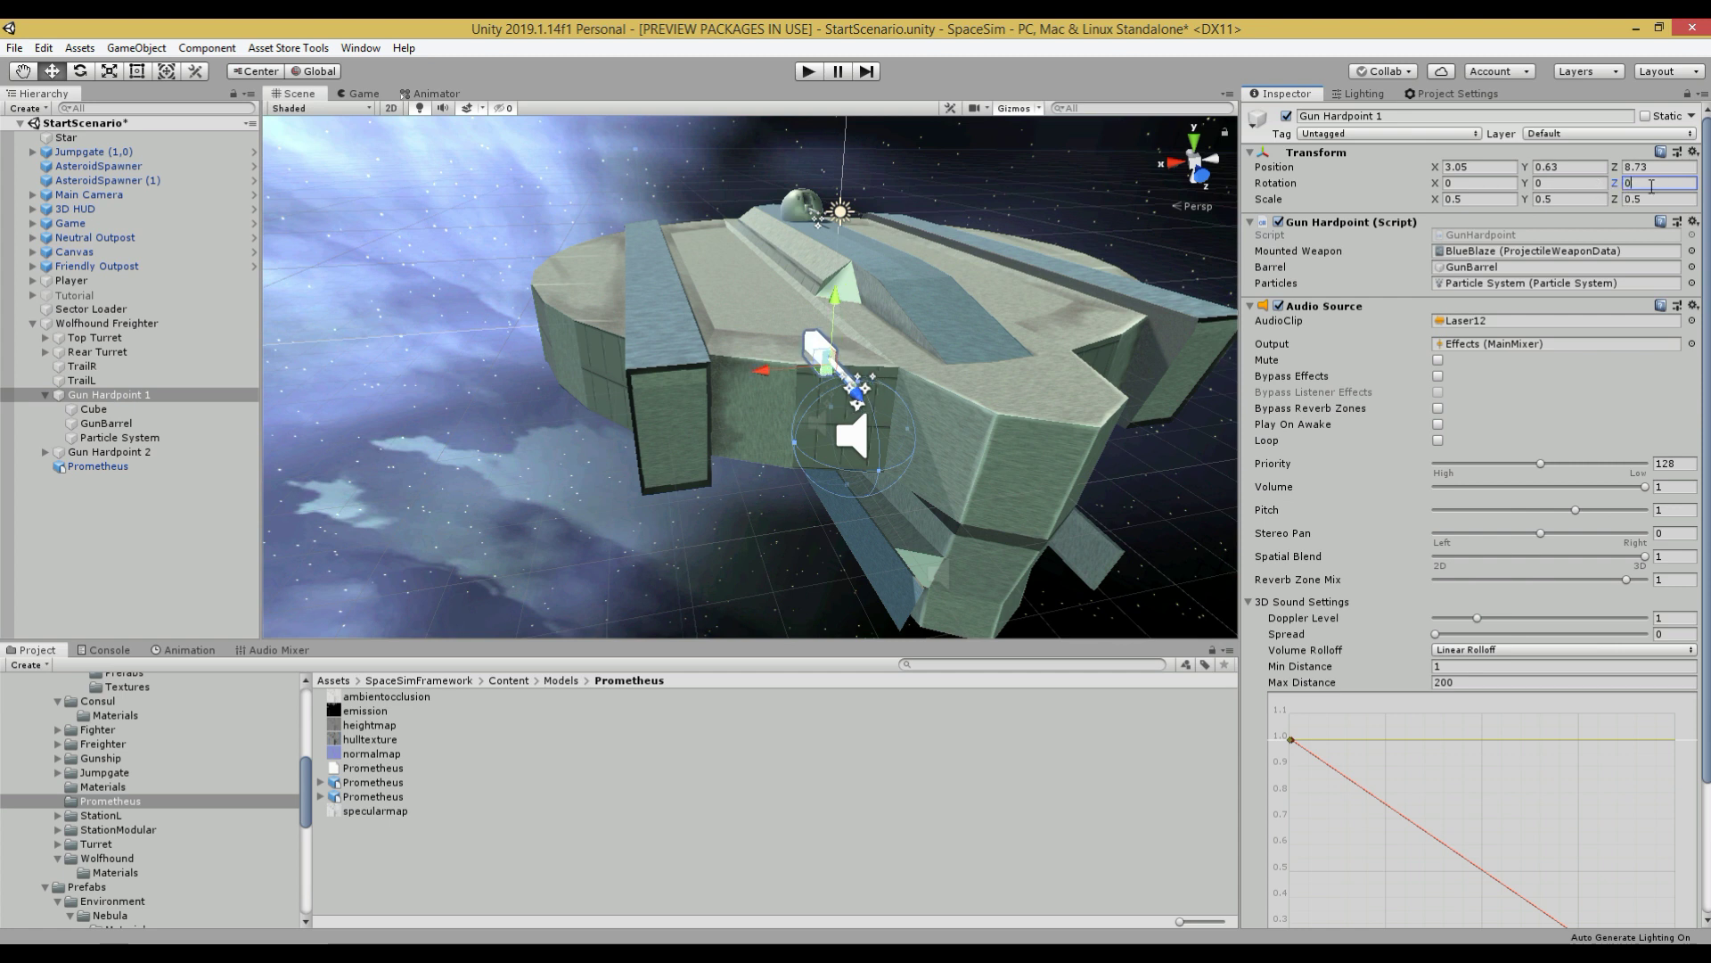
type("90")
left_click_drag(872, 340, 875, 299)
left_click_drag(820, 356, 838, 399)
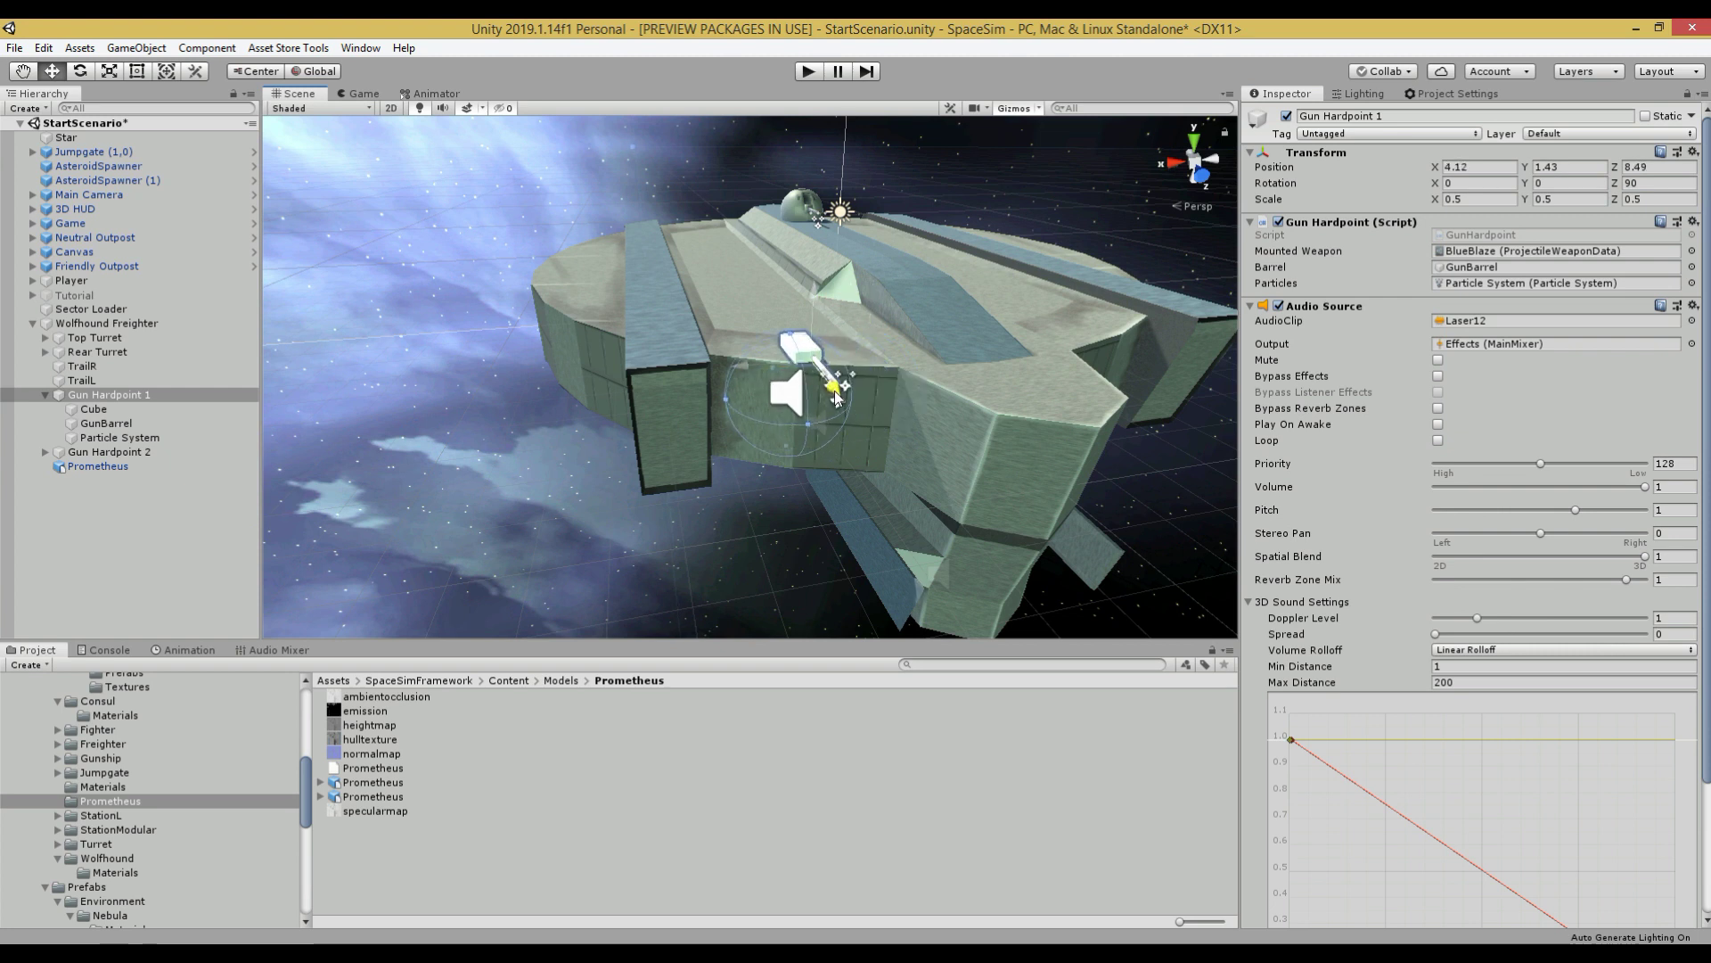
Step: Delete Gun Hardpoint 2 and replace it with a duplicate of Gun Hardpoint 1 lowered to about Y -0.92
left_click(119, 455)
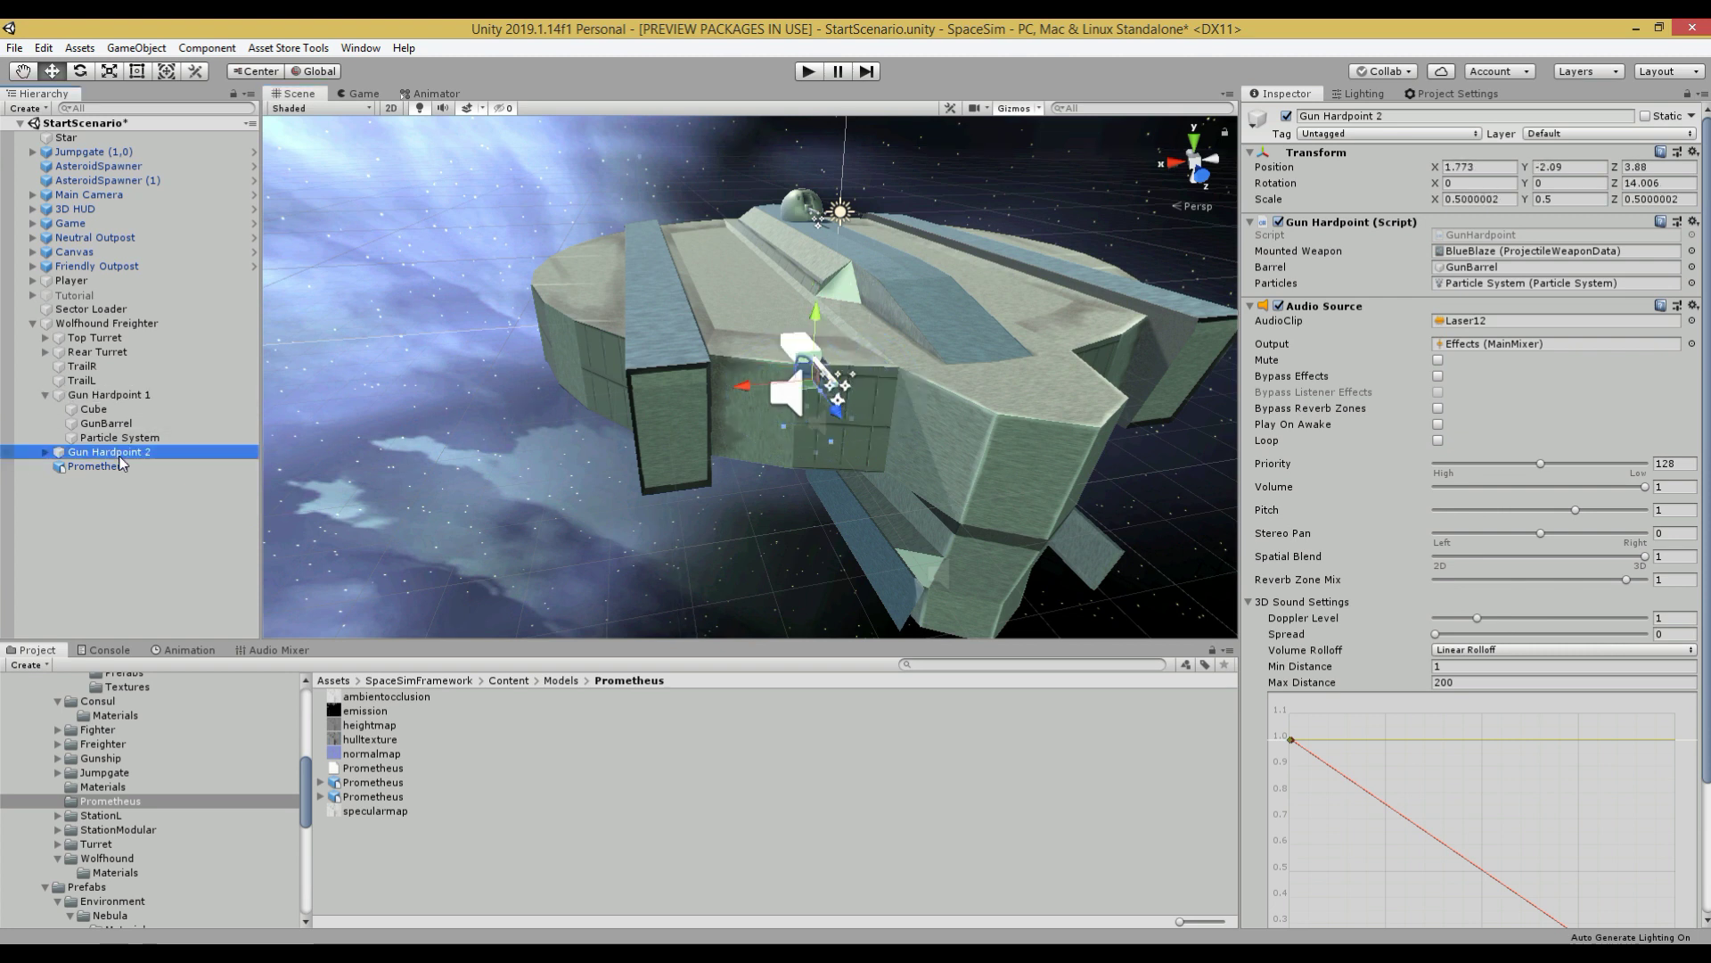
key("Delete")
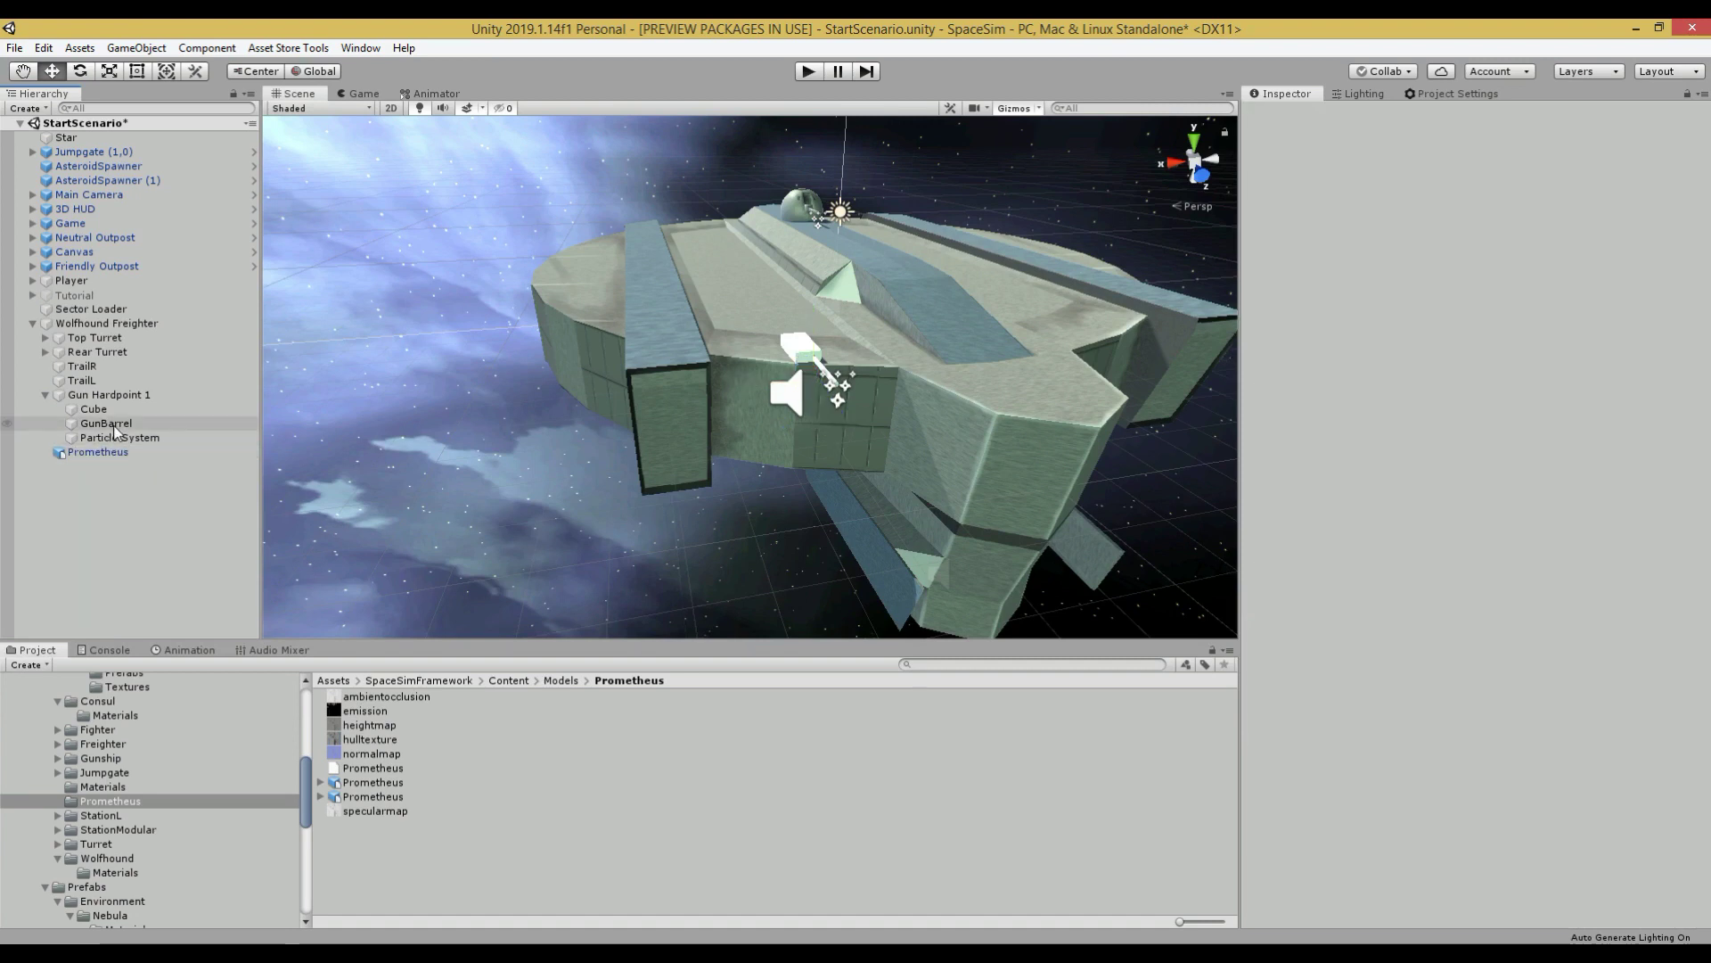
left_click(44, 397)
left_click(45, 398)
key("ctrl+d")
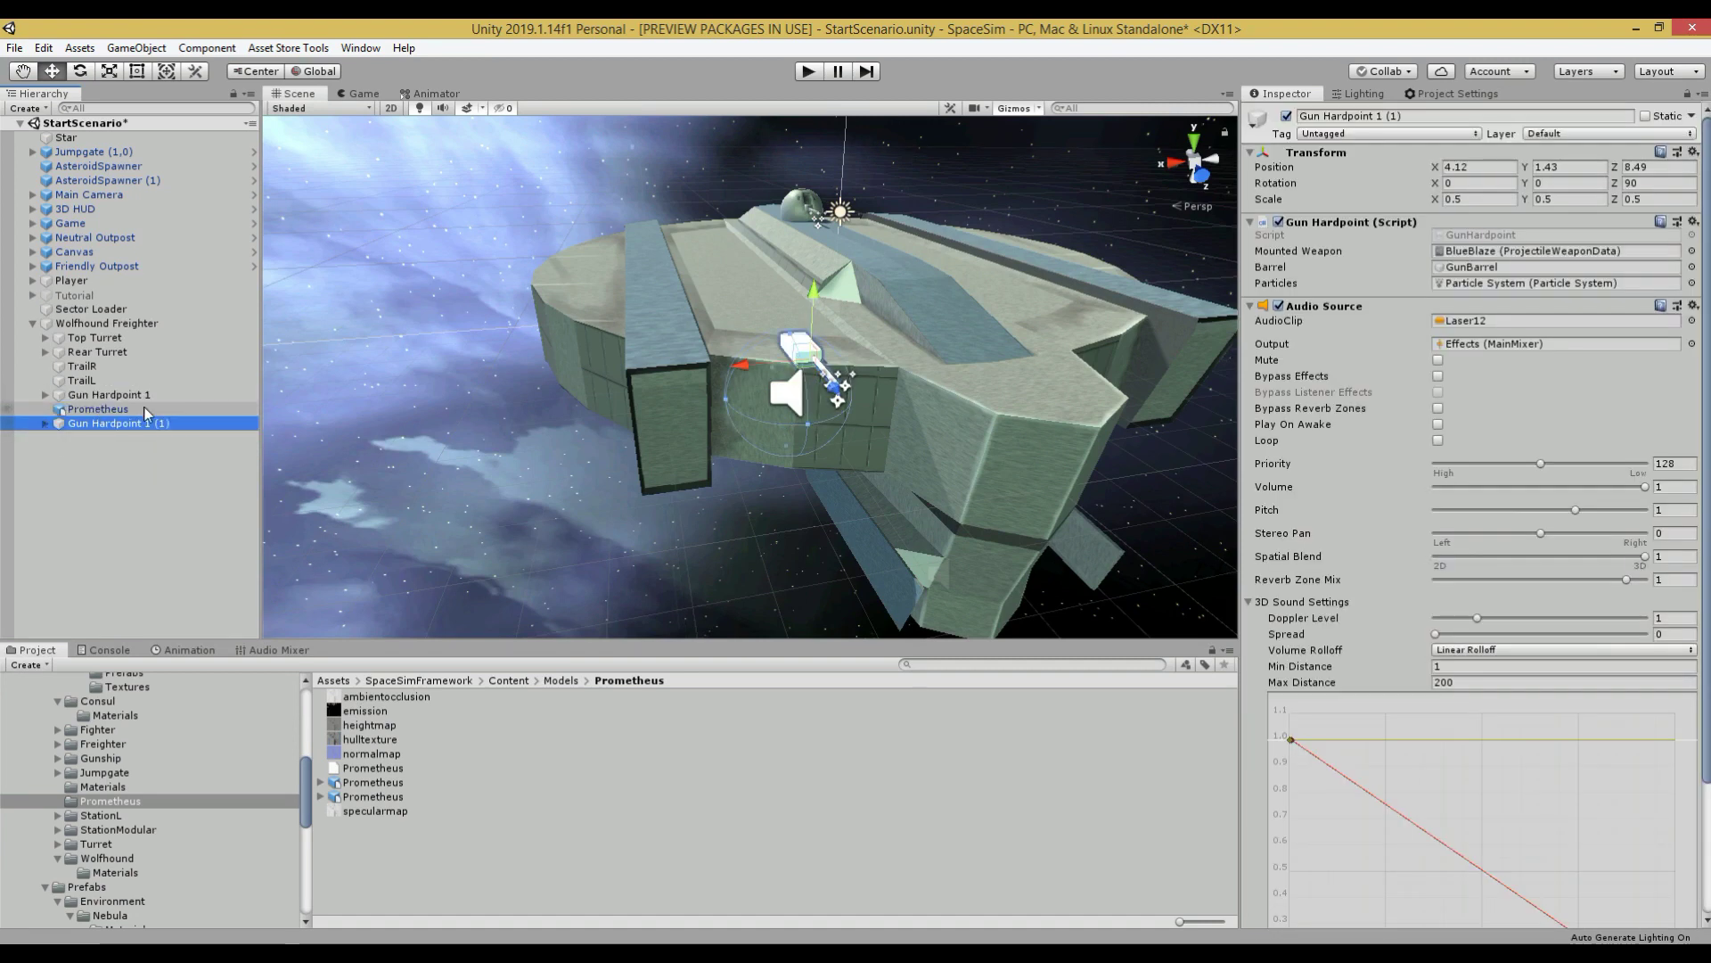
left_click_drag(811, 326, 811, 438)
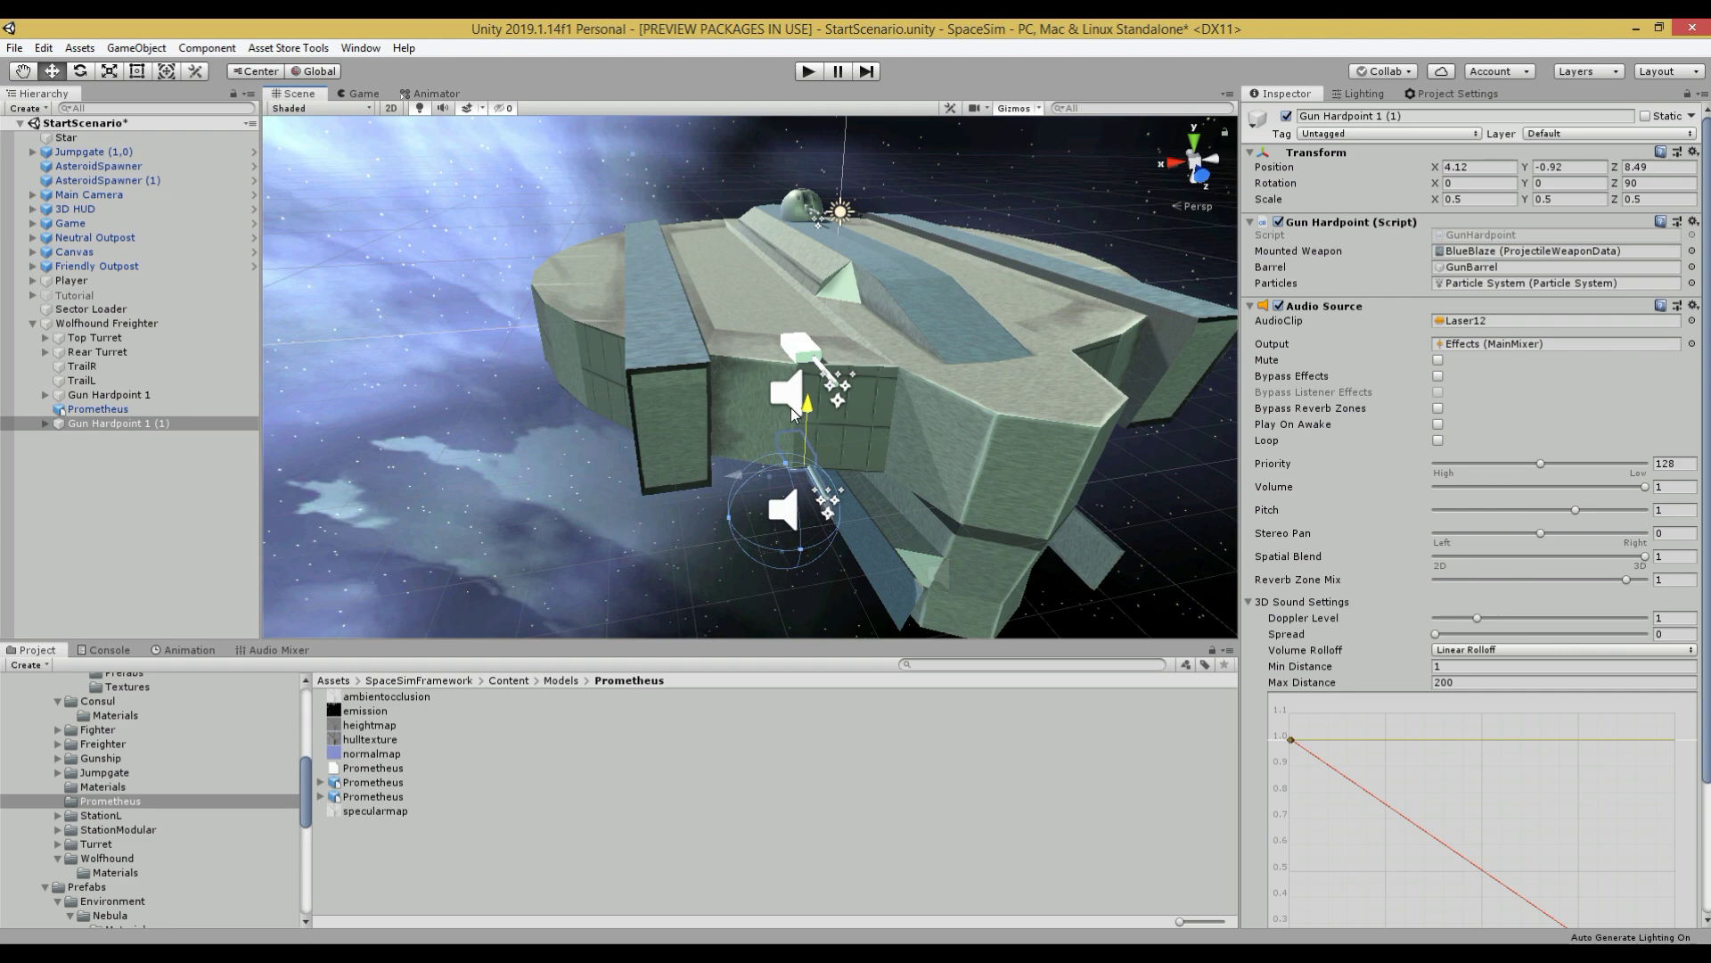
Step: Duplicate the upper and lower gun hardpoints together as a second pair
key("w")
right_click_drag(807, 535, 771, 459)
key("s")
key("w")
key("s")
left_click(95, 398, "ctrl")
key("ctrl+d")
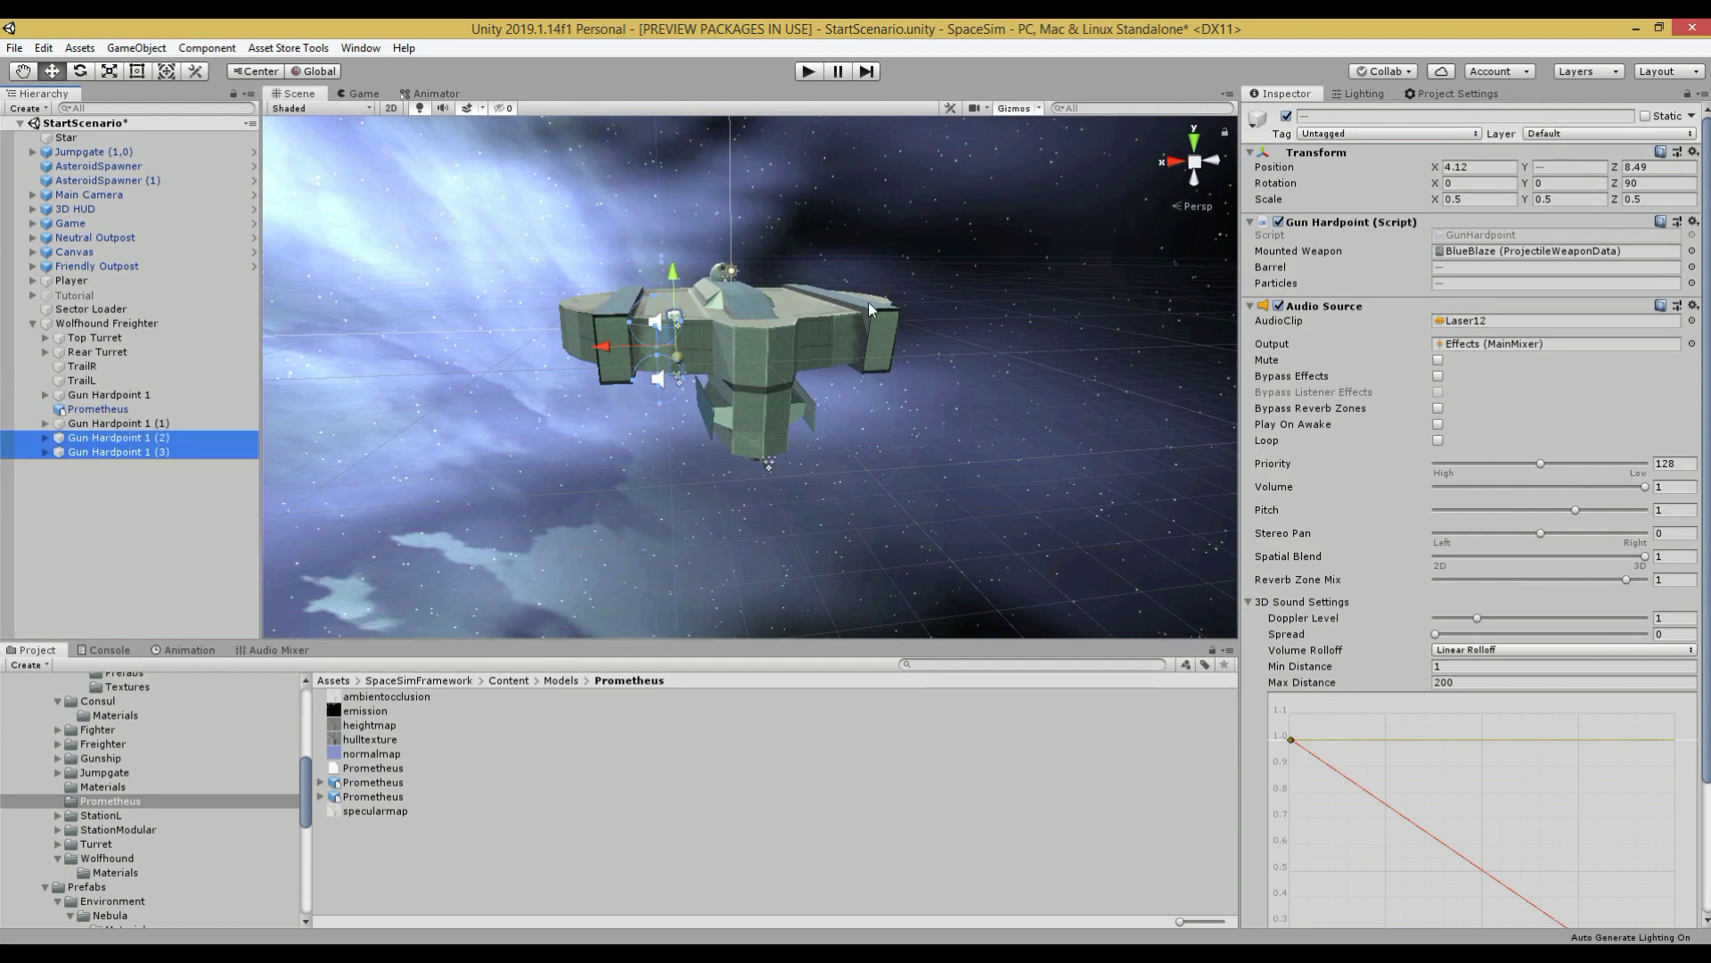
Step: Mirror the duplicated hardpoint pair to the ship's other side with X position -4.12 and Z rotation -90
left_click(1510, 155)
left_click(1324, 154)
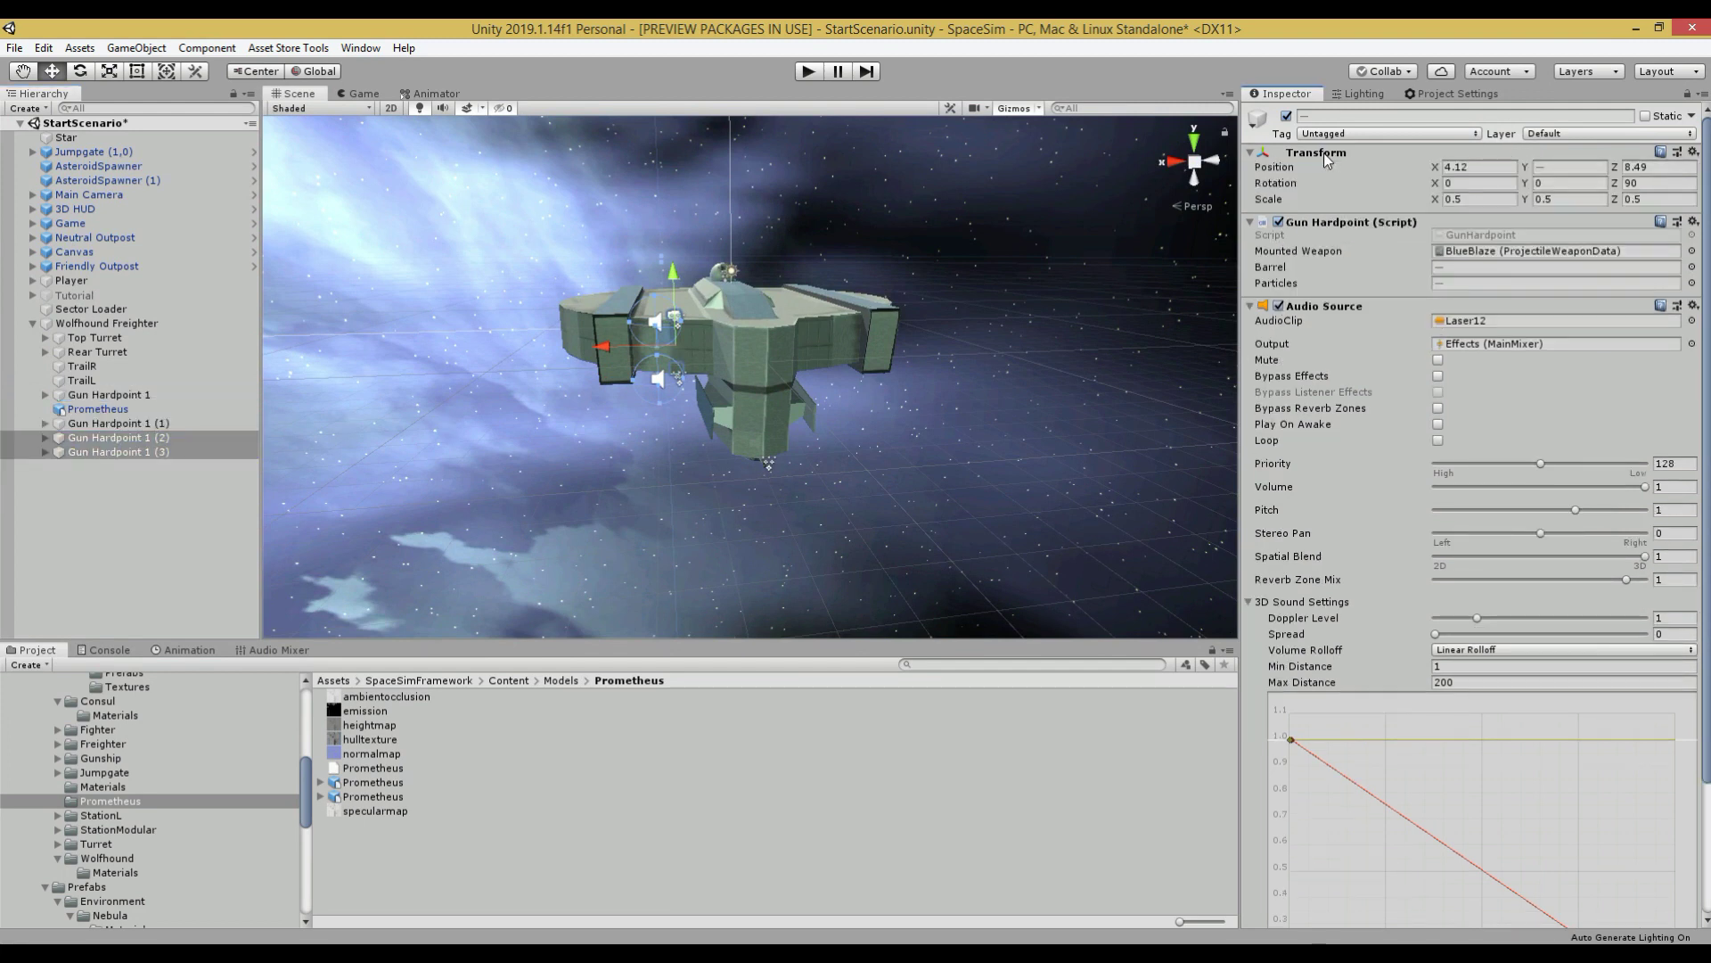
left_click(1464, 166)
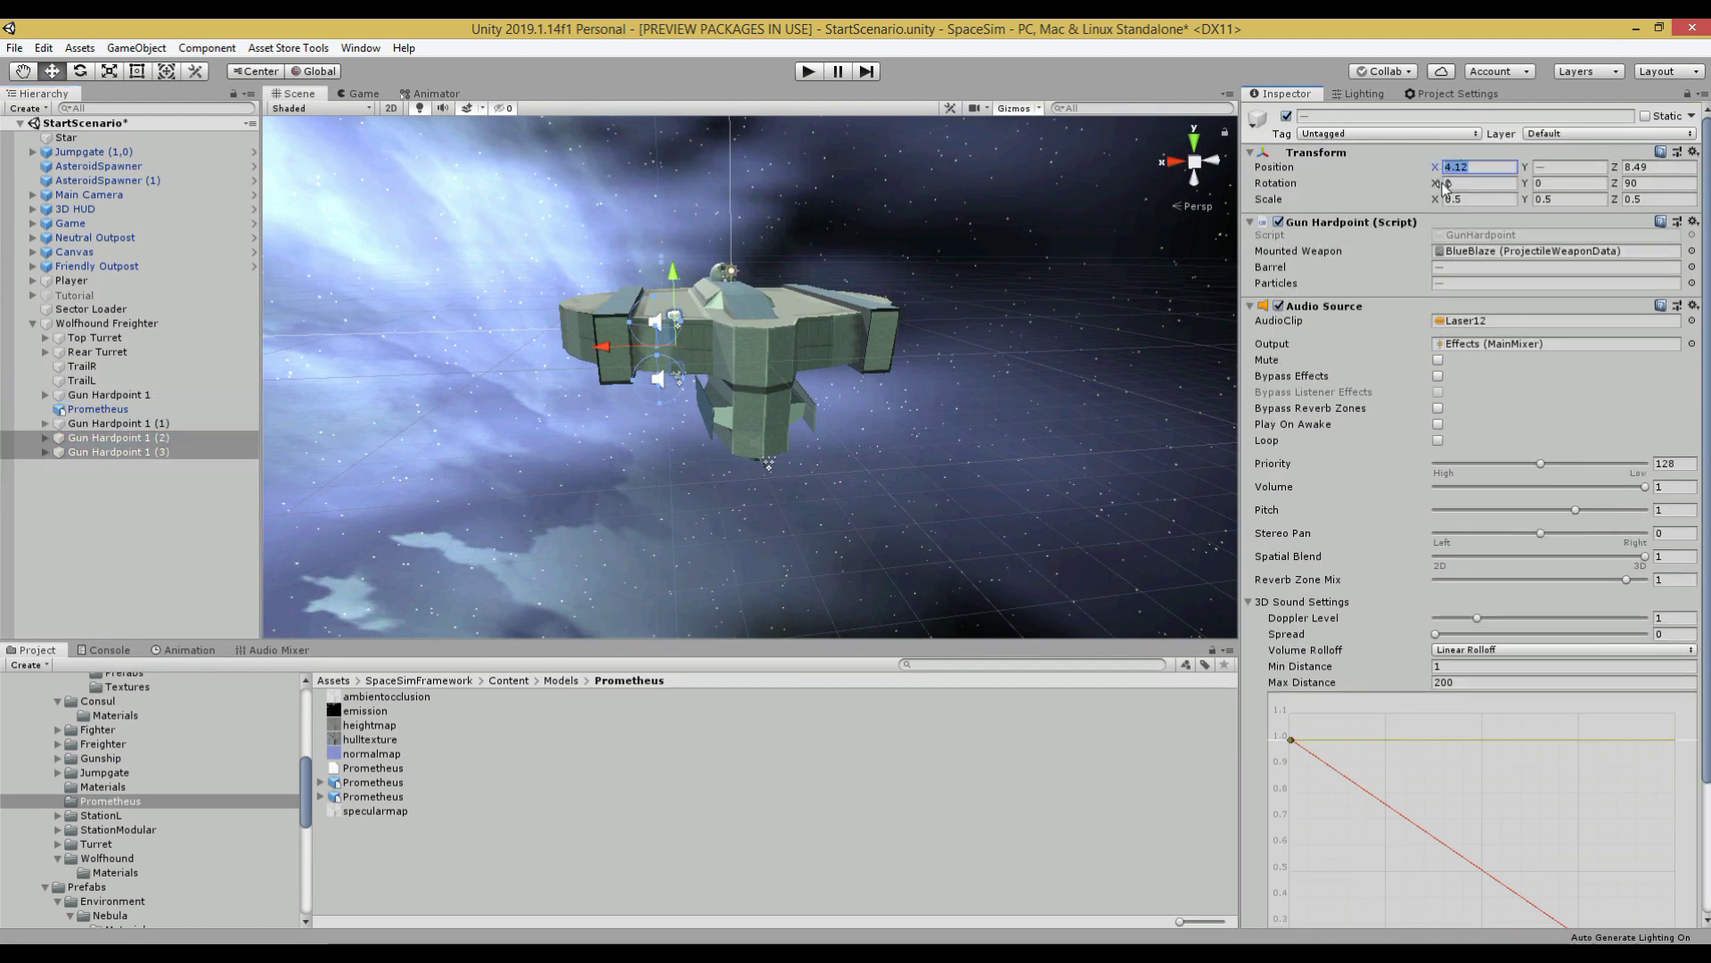
key("Home")
type("-")
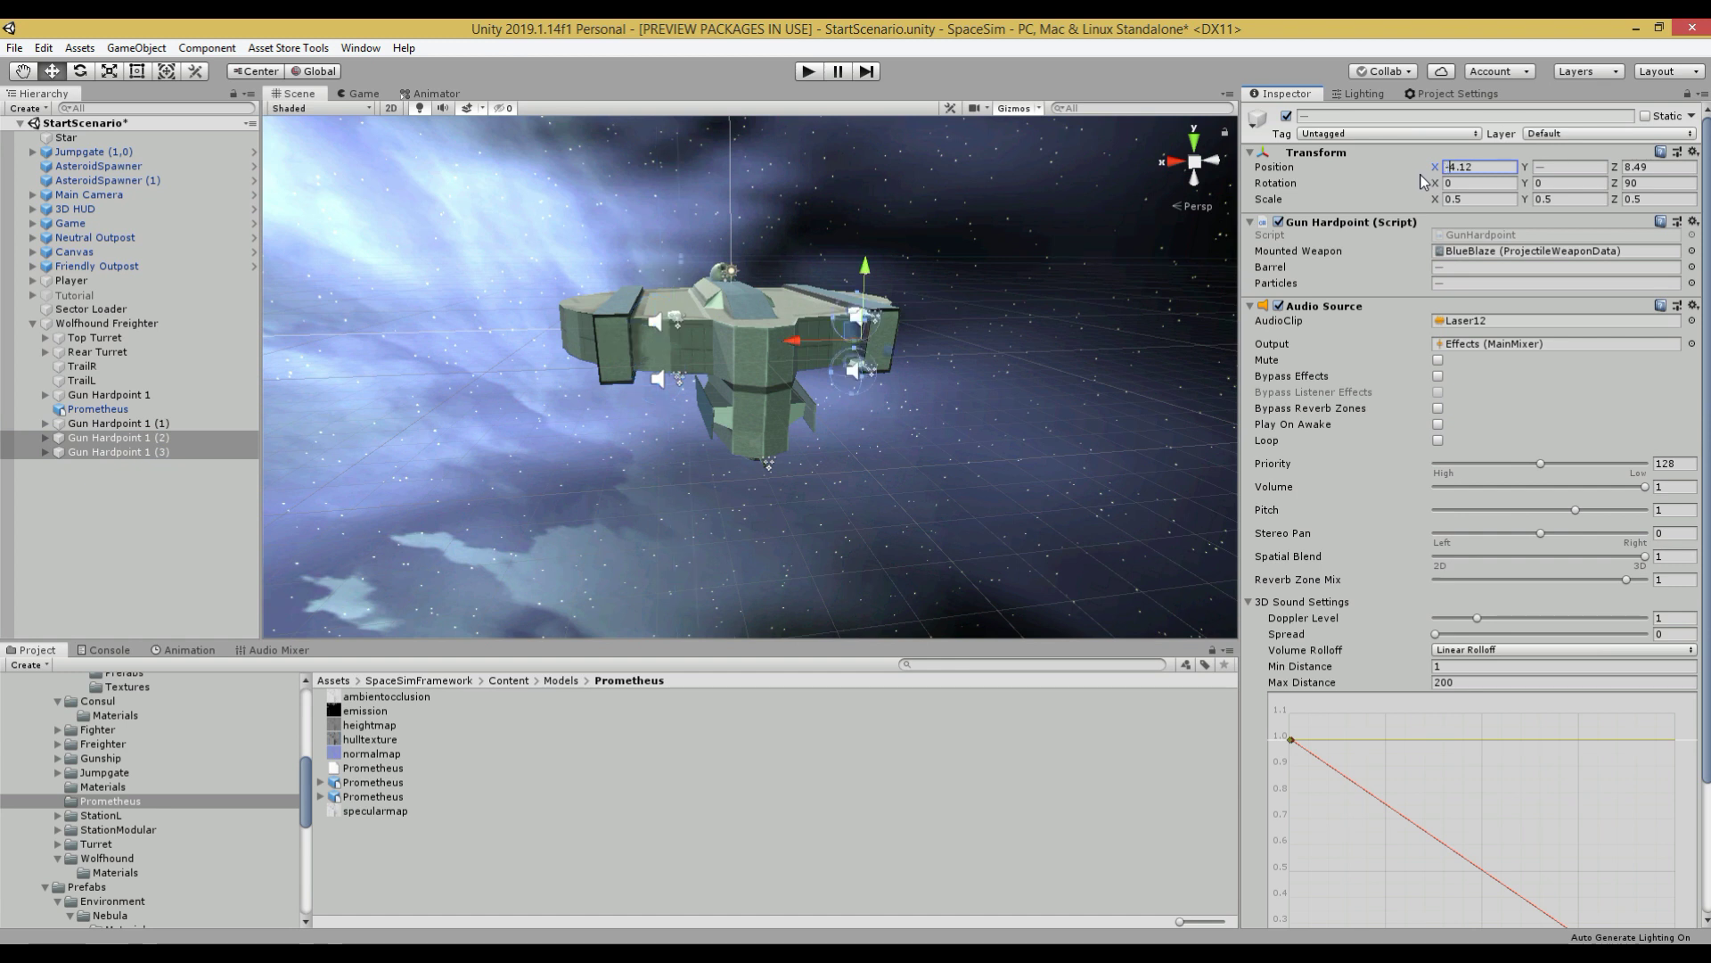
type("-")
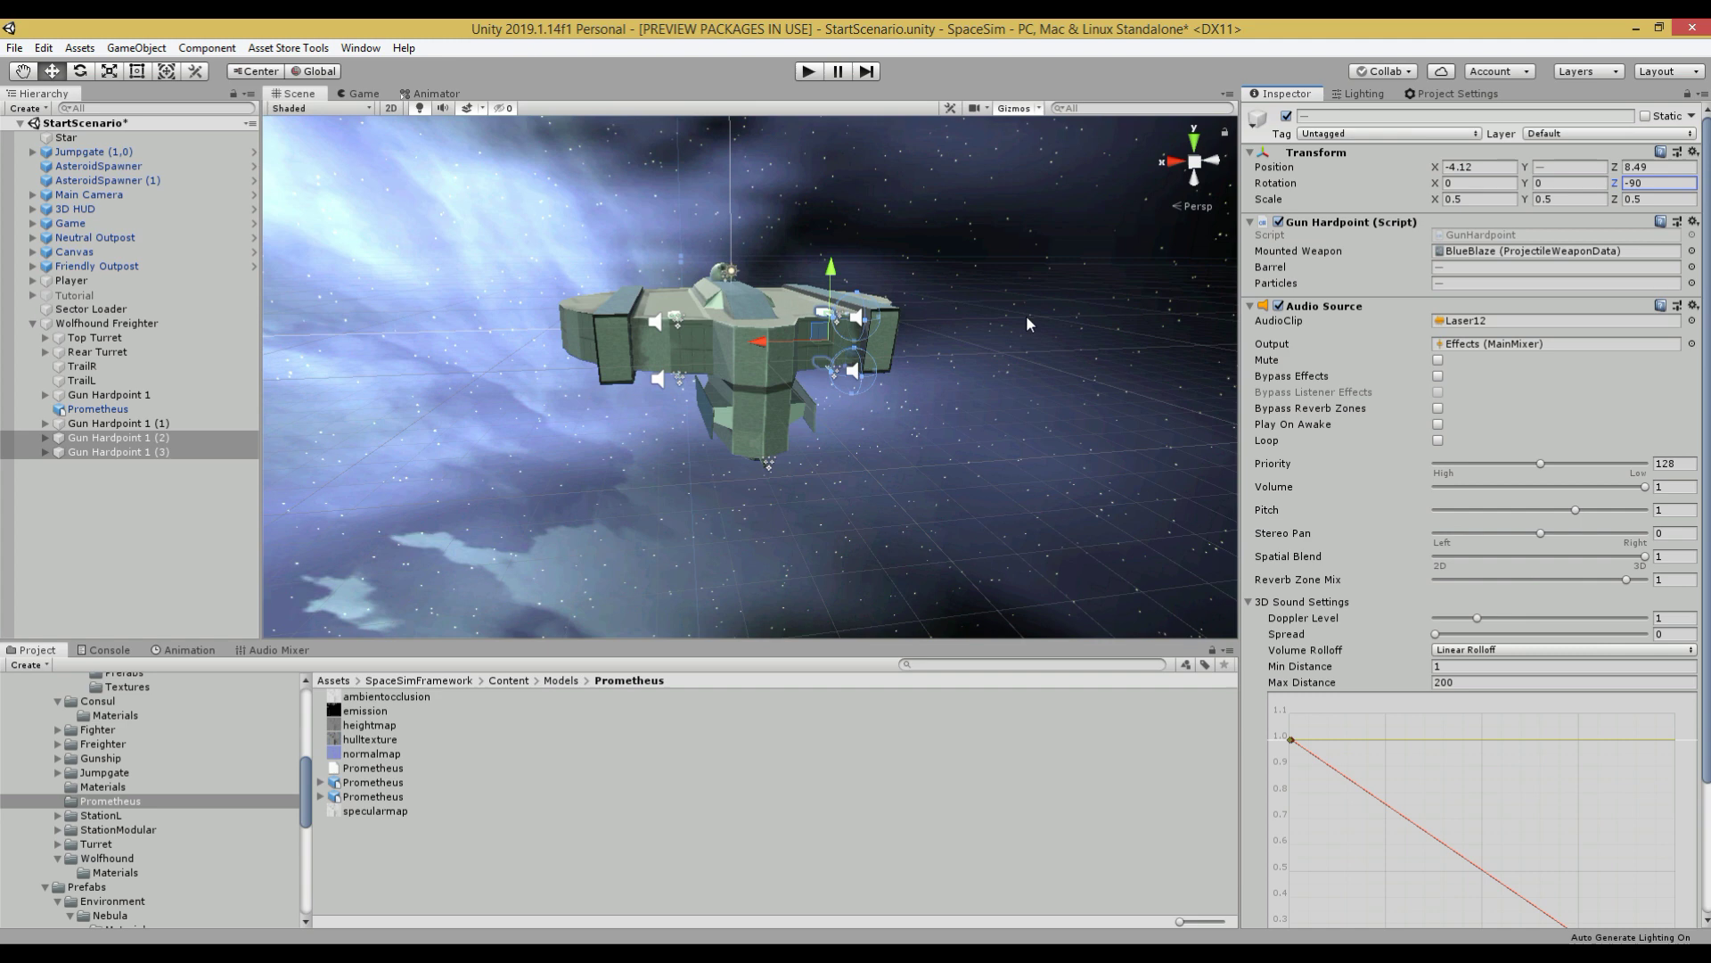
Step: Assign GunboatLaser as the mounted weapon on all four gun hardpoints
right_click_drag(1027, 324, 989, 448)
key("w")
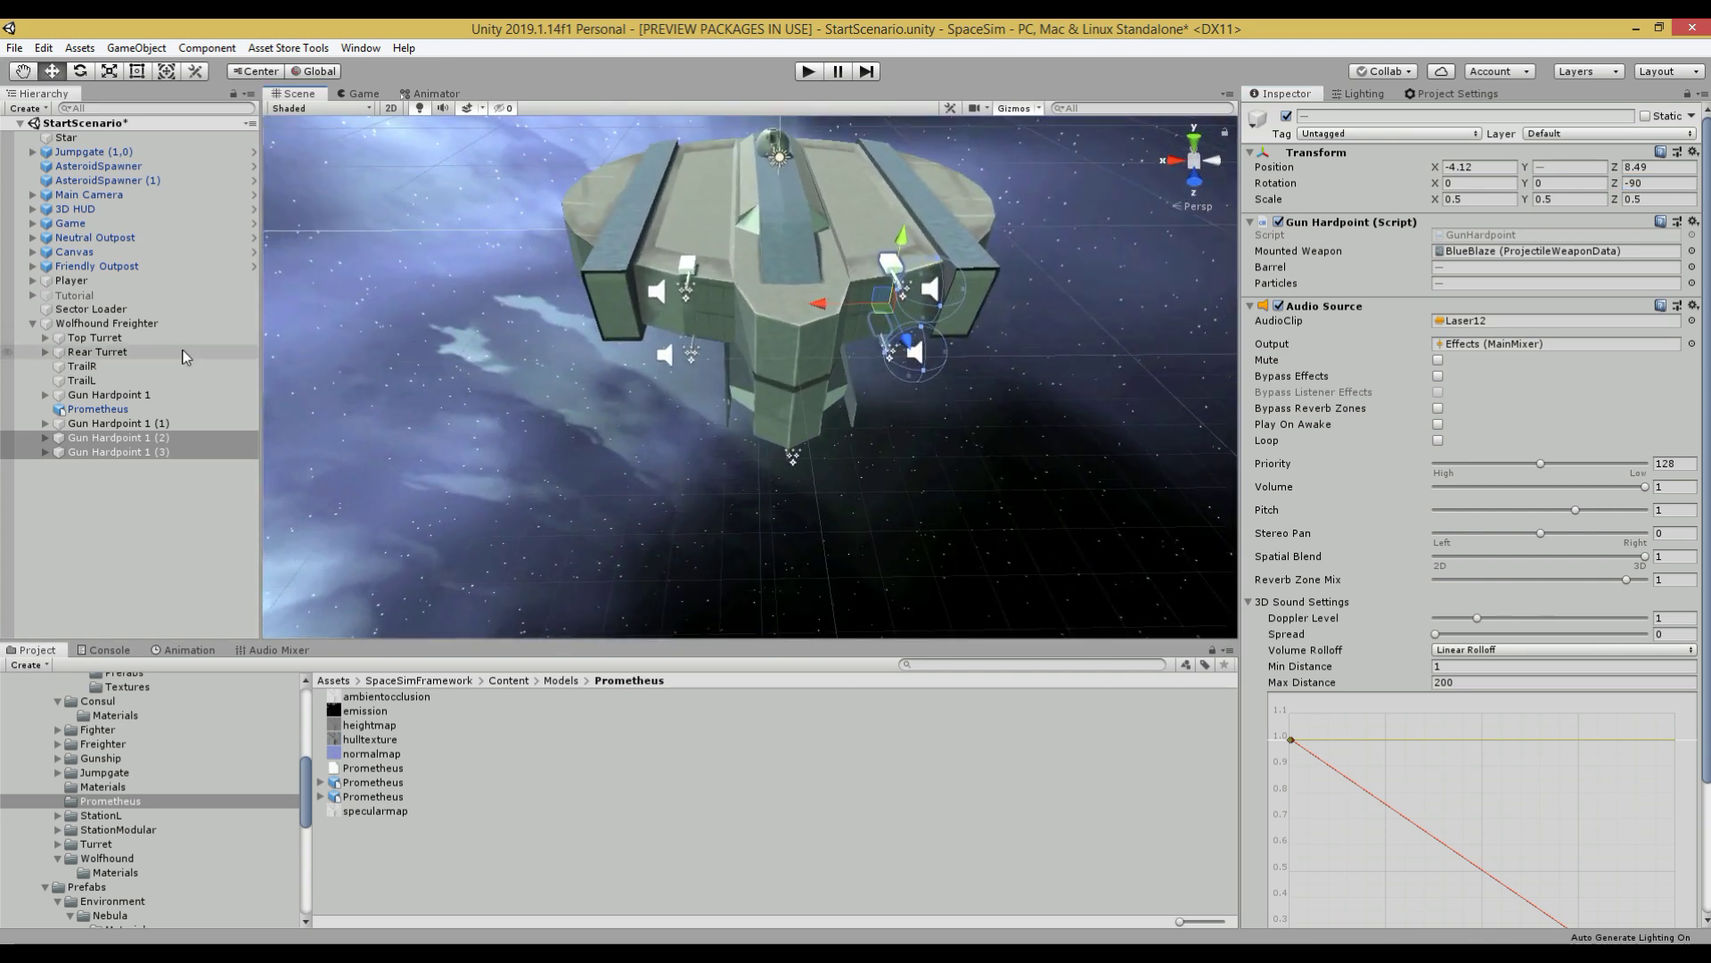
left_click(116, 423)
left_click(107, 394, "ctrl")
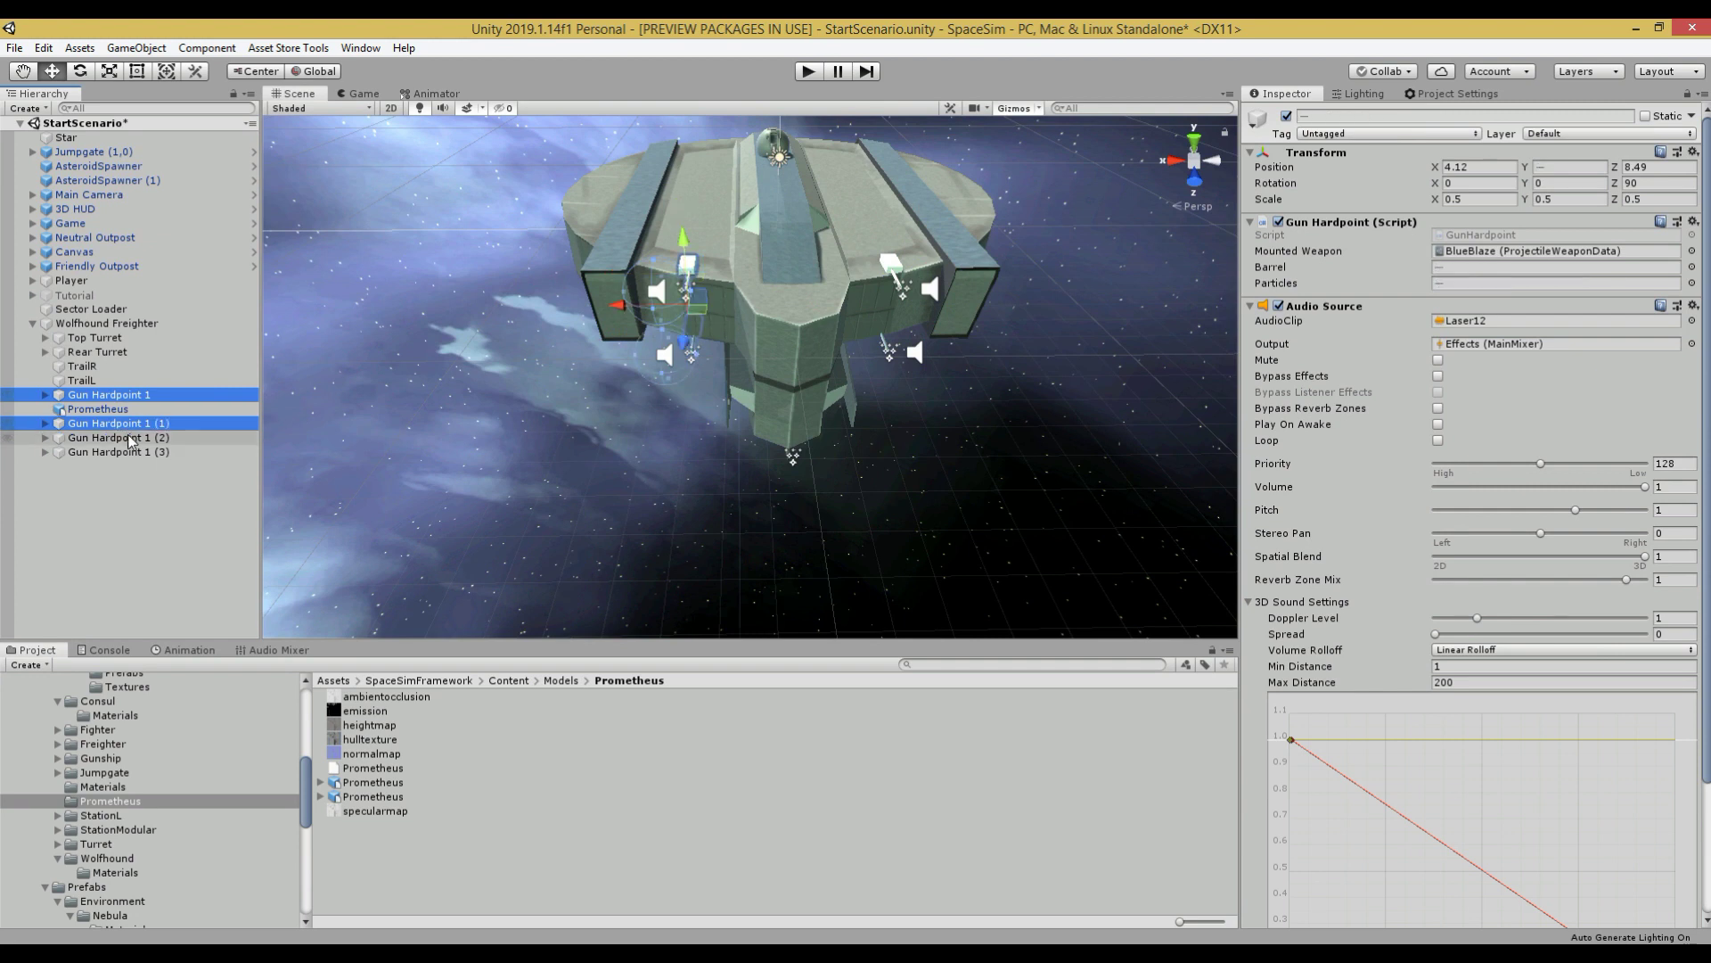
left_click(130, 438, "ctrl")
left_click(128, 451, "ctrl")
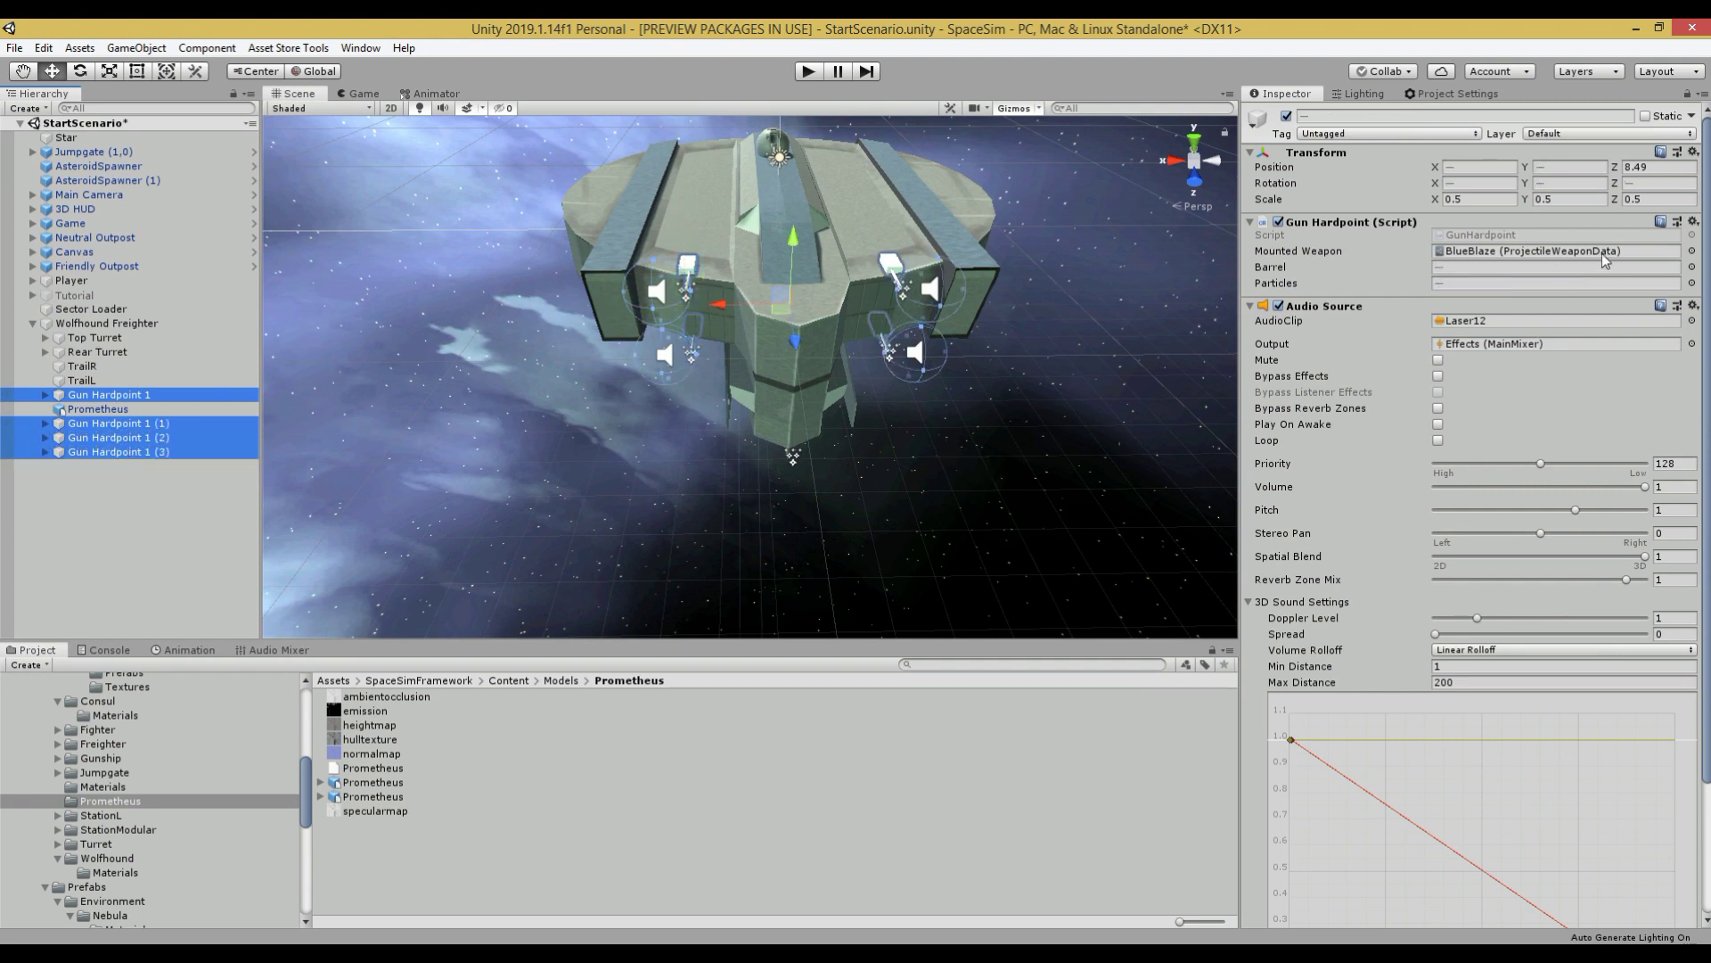
left_click(1692, 252)
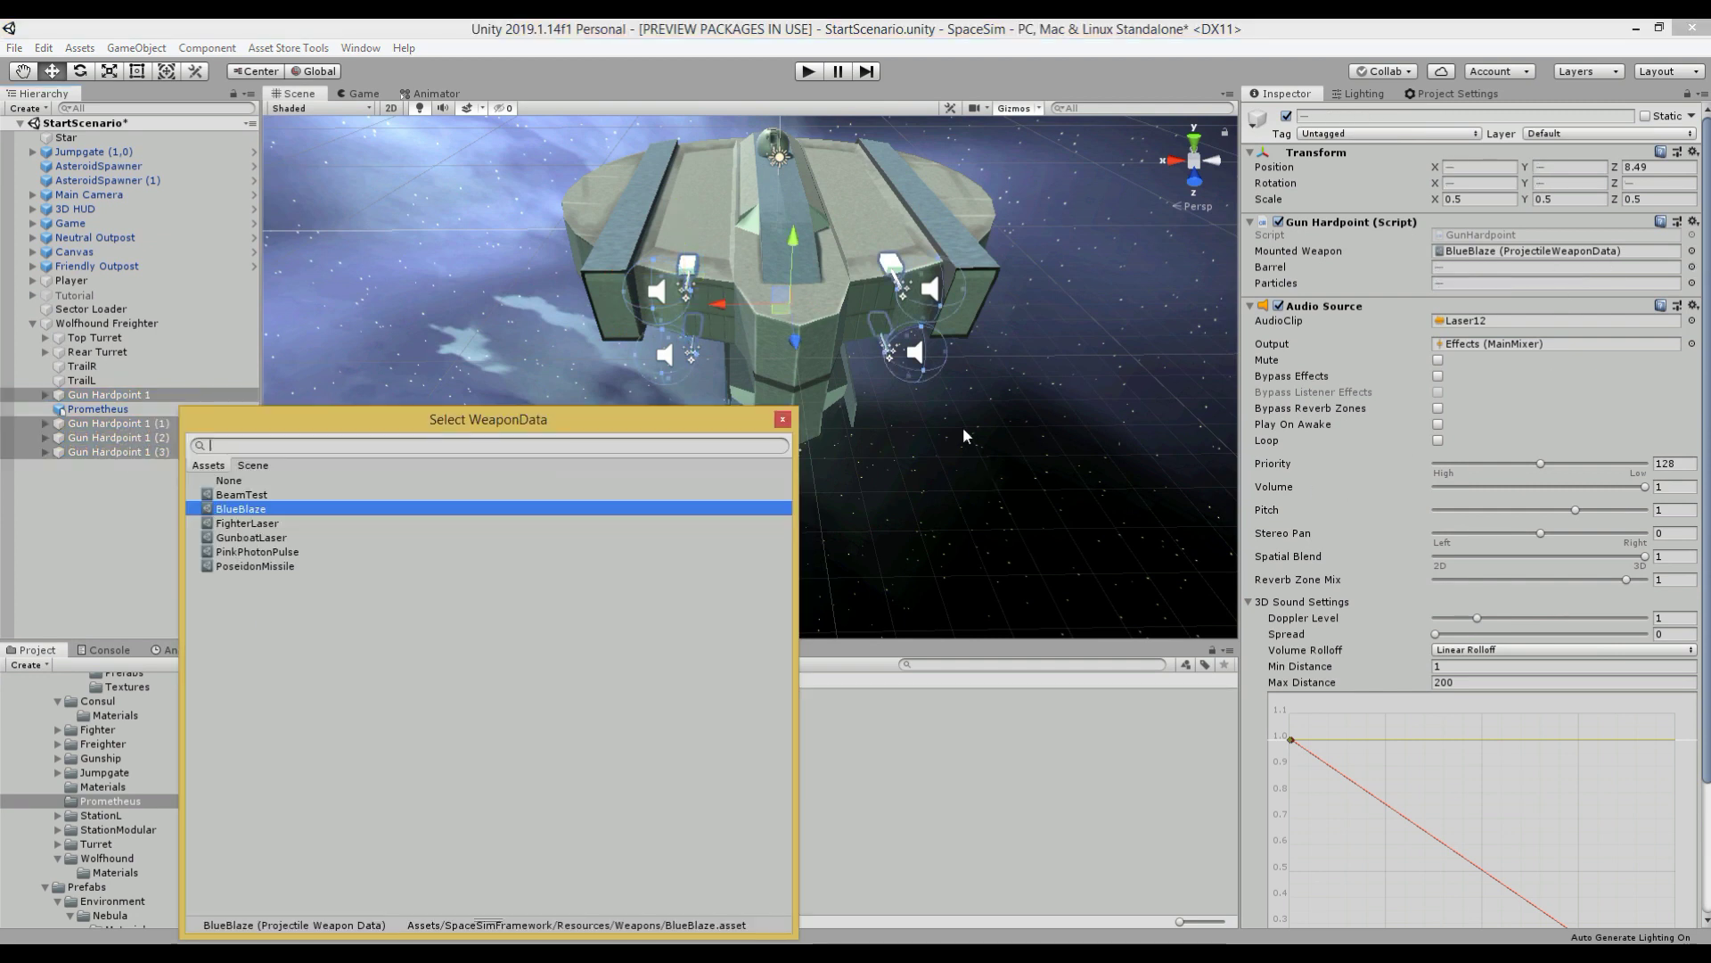
left_click(286, 535)
left_click(783, 420)
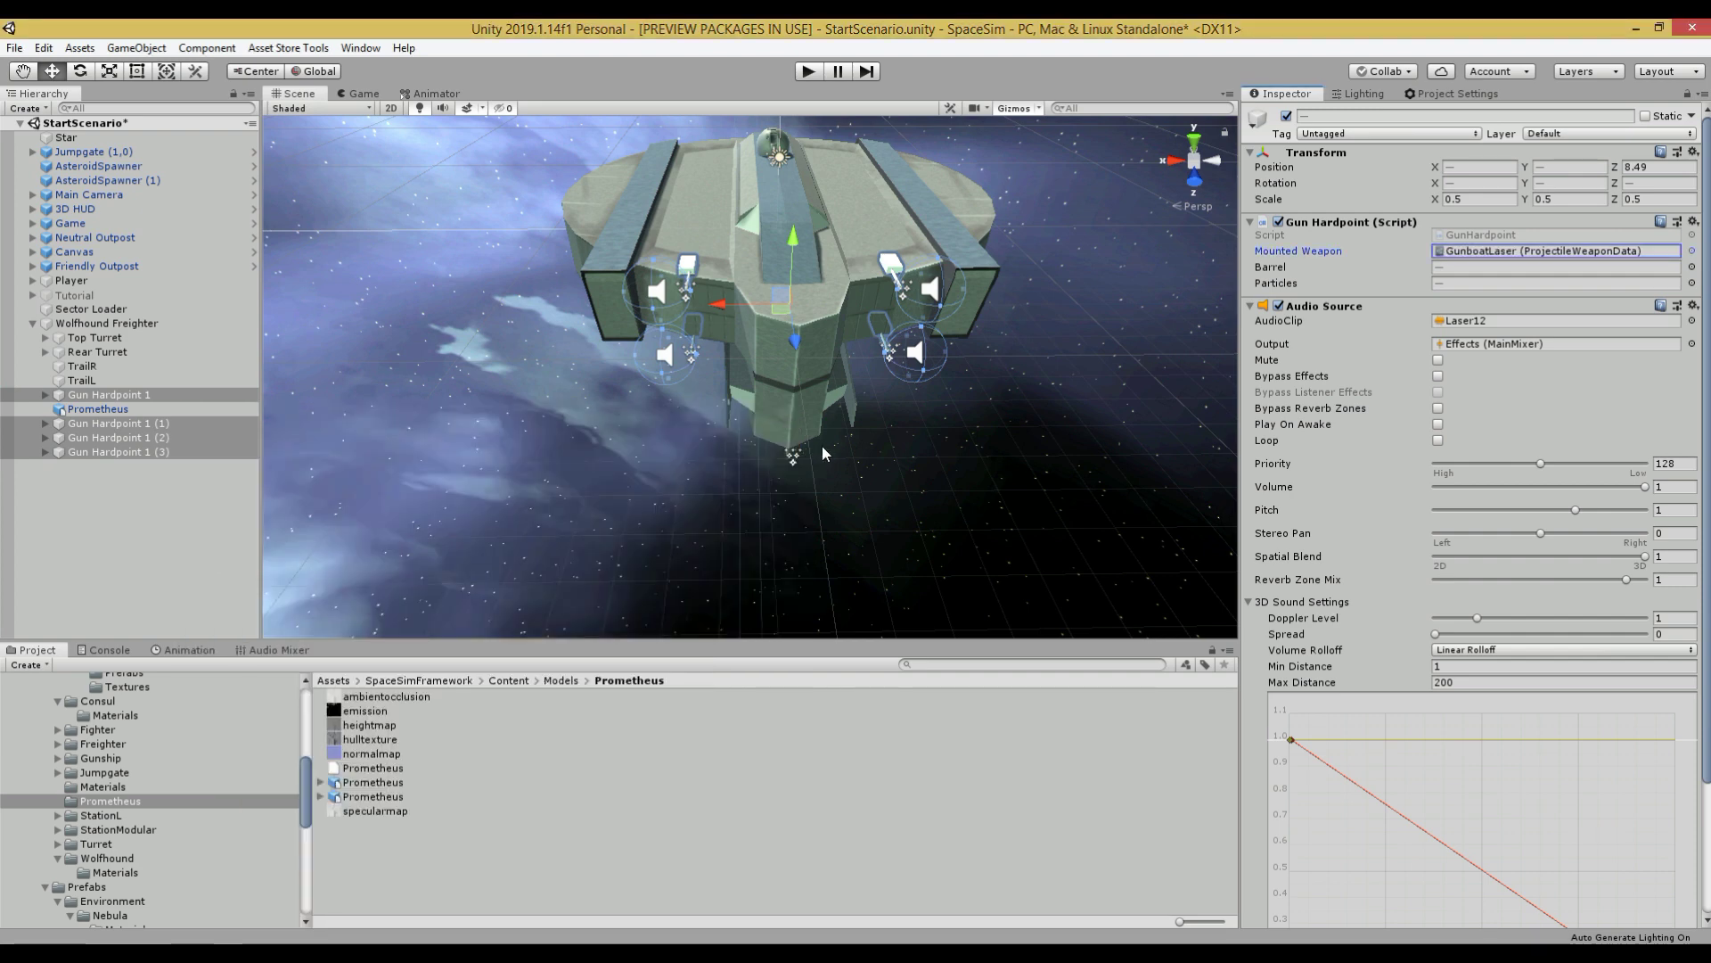
Step: Check the mounted weapon of the Top Turret and Rear Turret and examine the hardpoint layout around the ship
left_click_drag(822, 455, 845, 452, "alt")
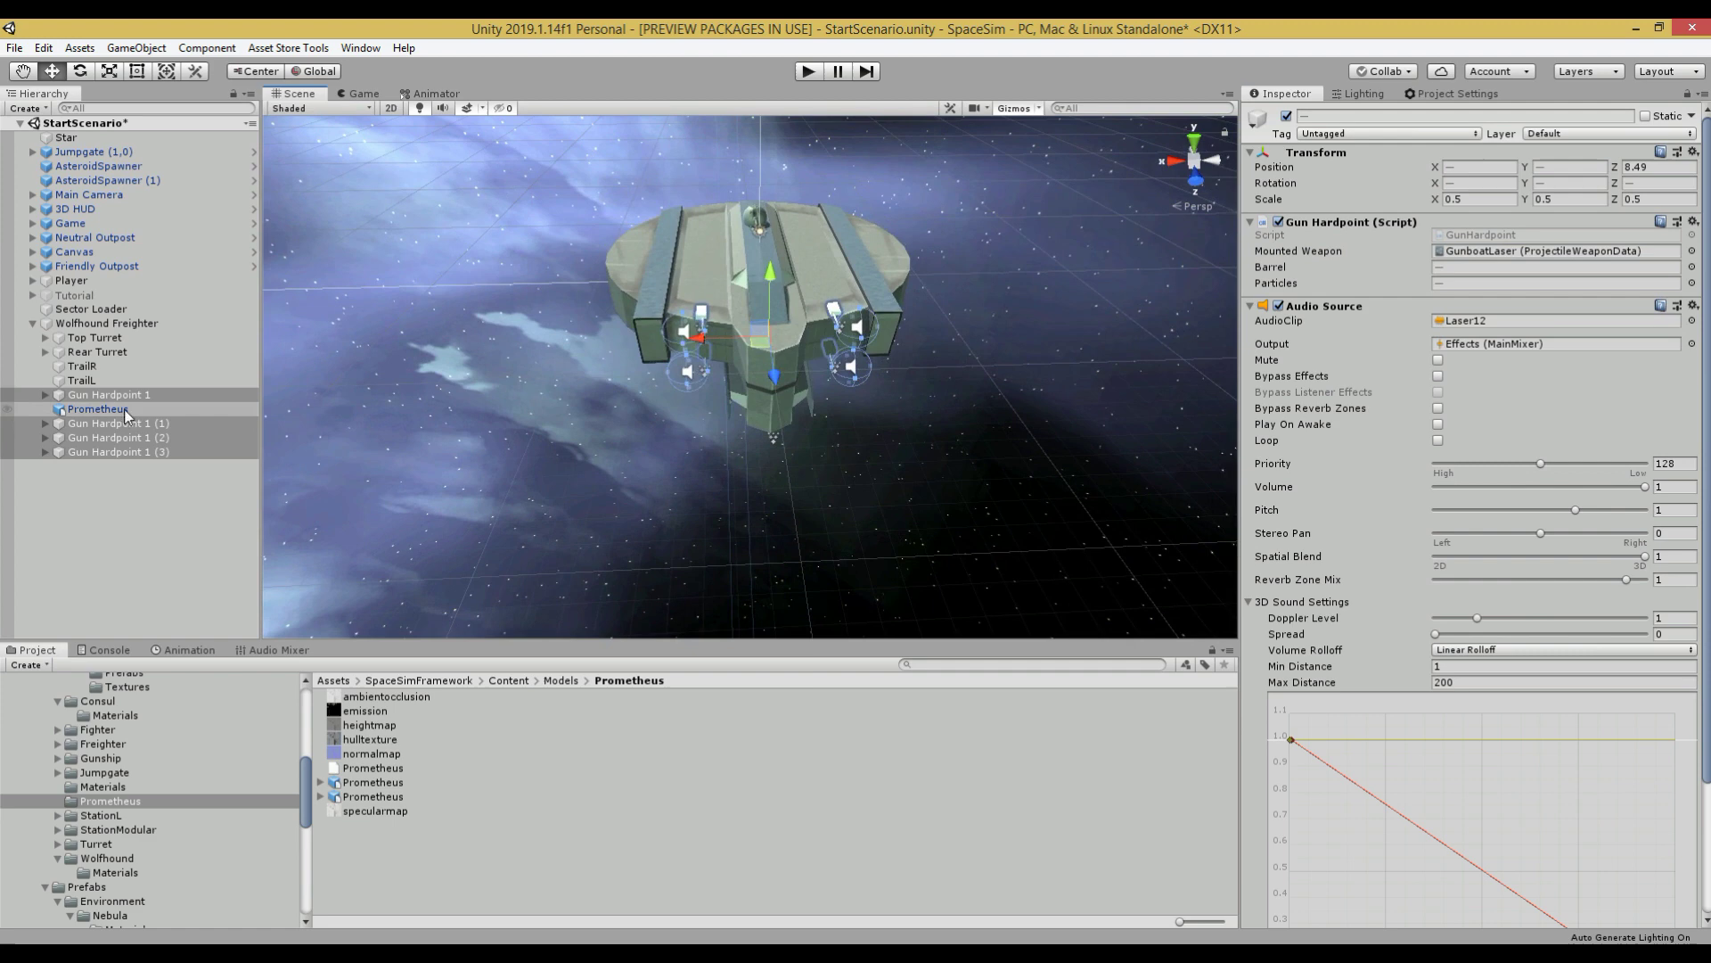
left_click(95, 338)
left_click(98, 350, "shift")
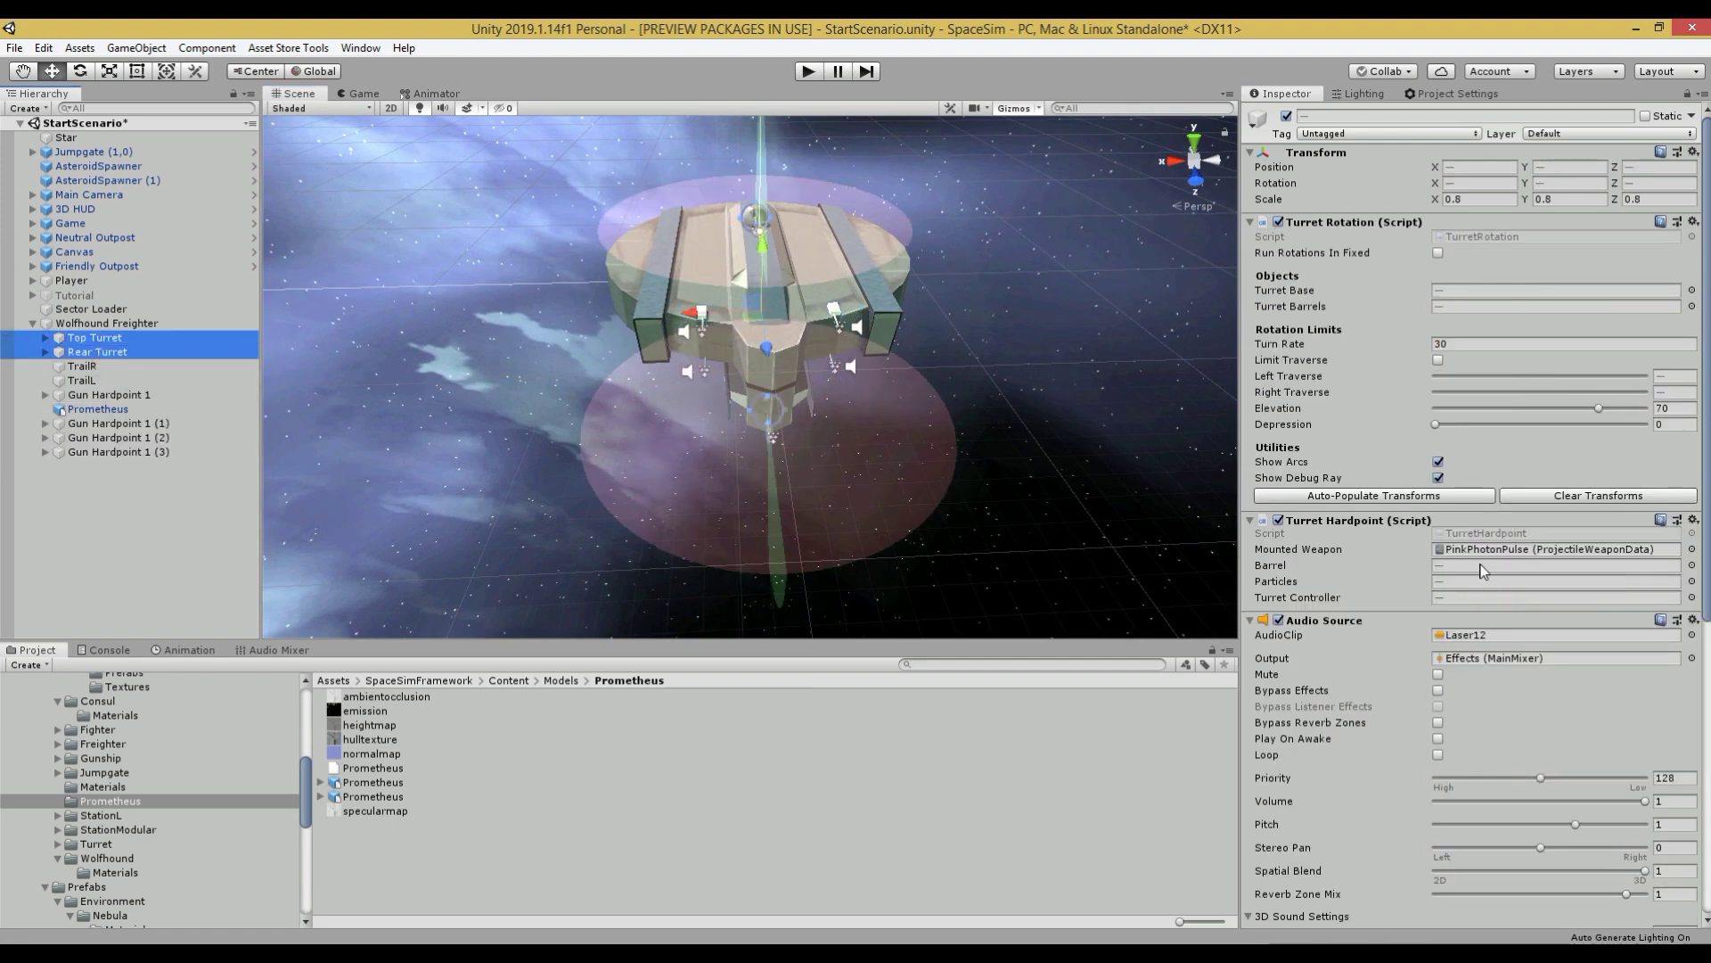
left_click(1007, 511)
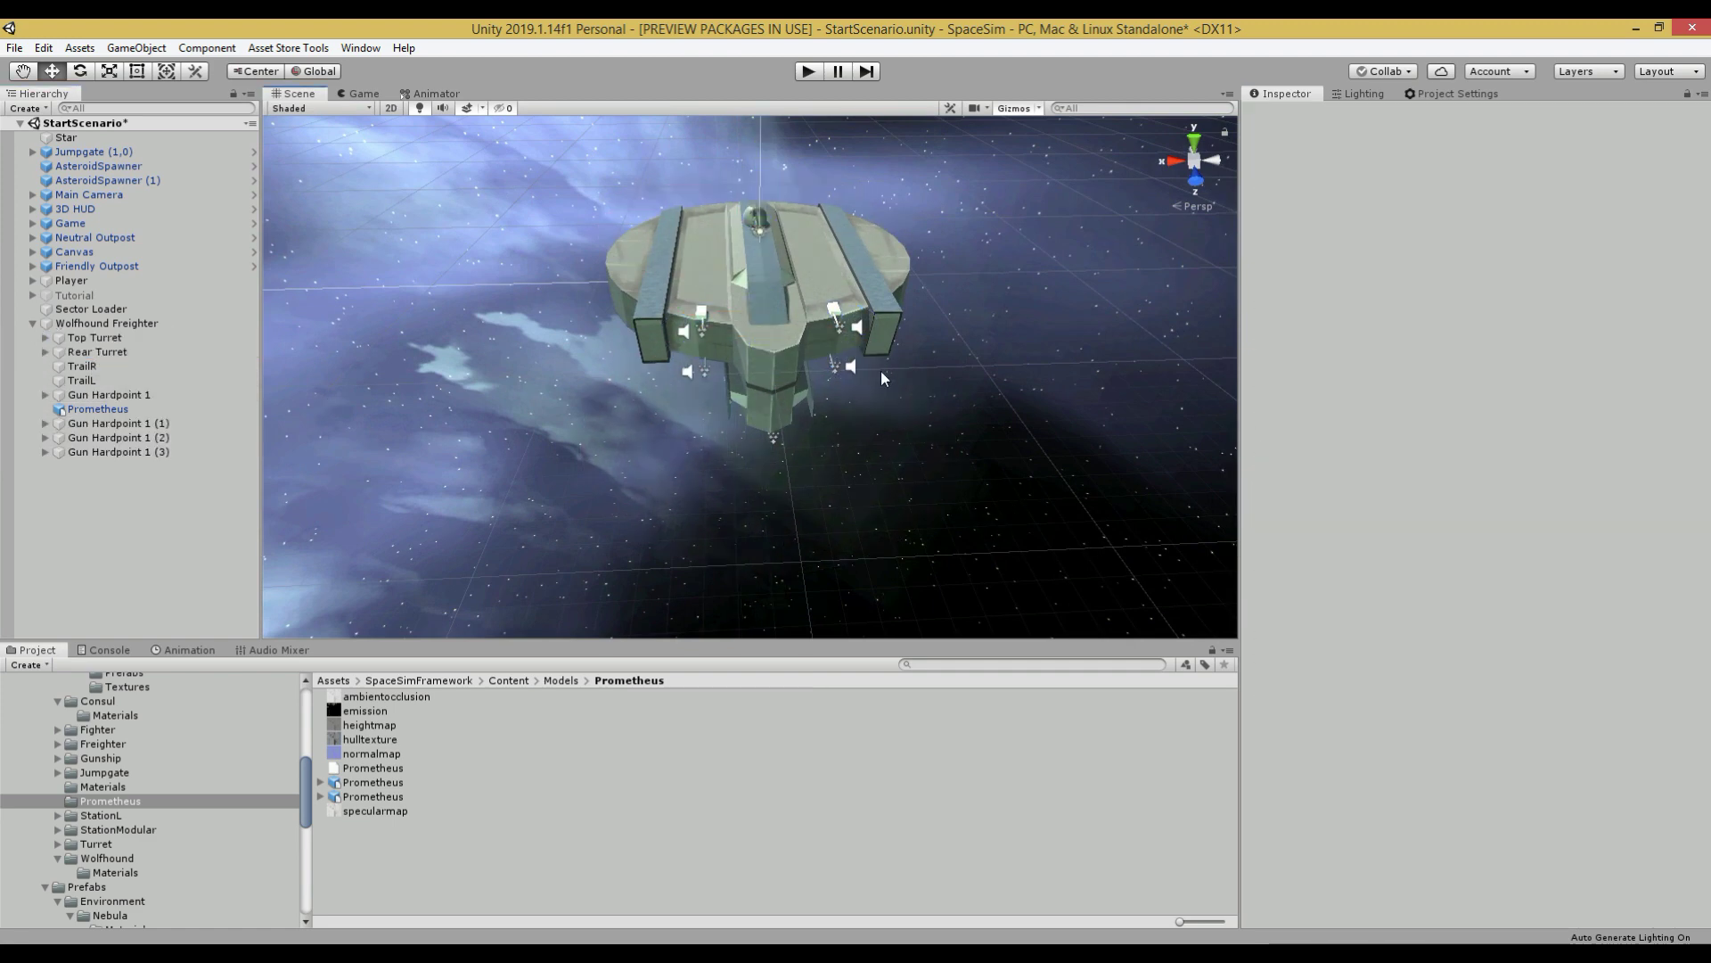
left_click(873, 324)
left_click_drag(873, 323, 645, 423, "alt")
Step: Locate the Wolfhound Freighter's ship model info asset, duplicate it and rename the copy Prometheus
left_click(107, 323)
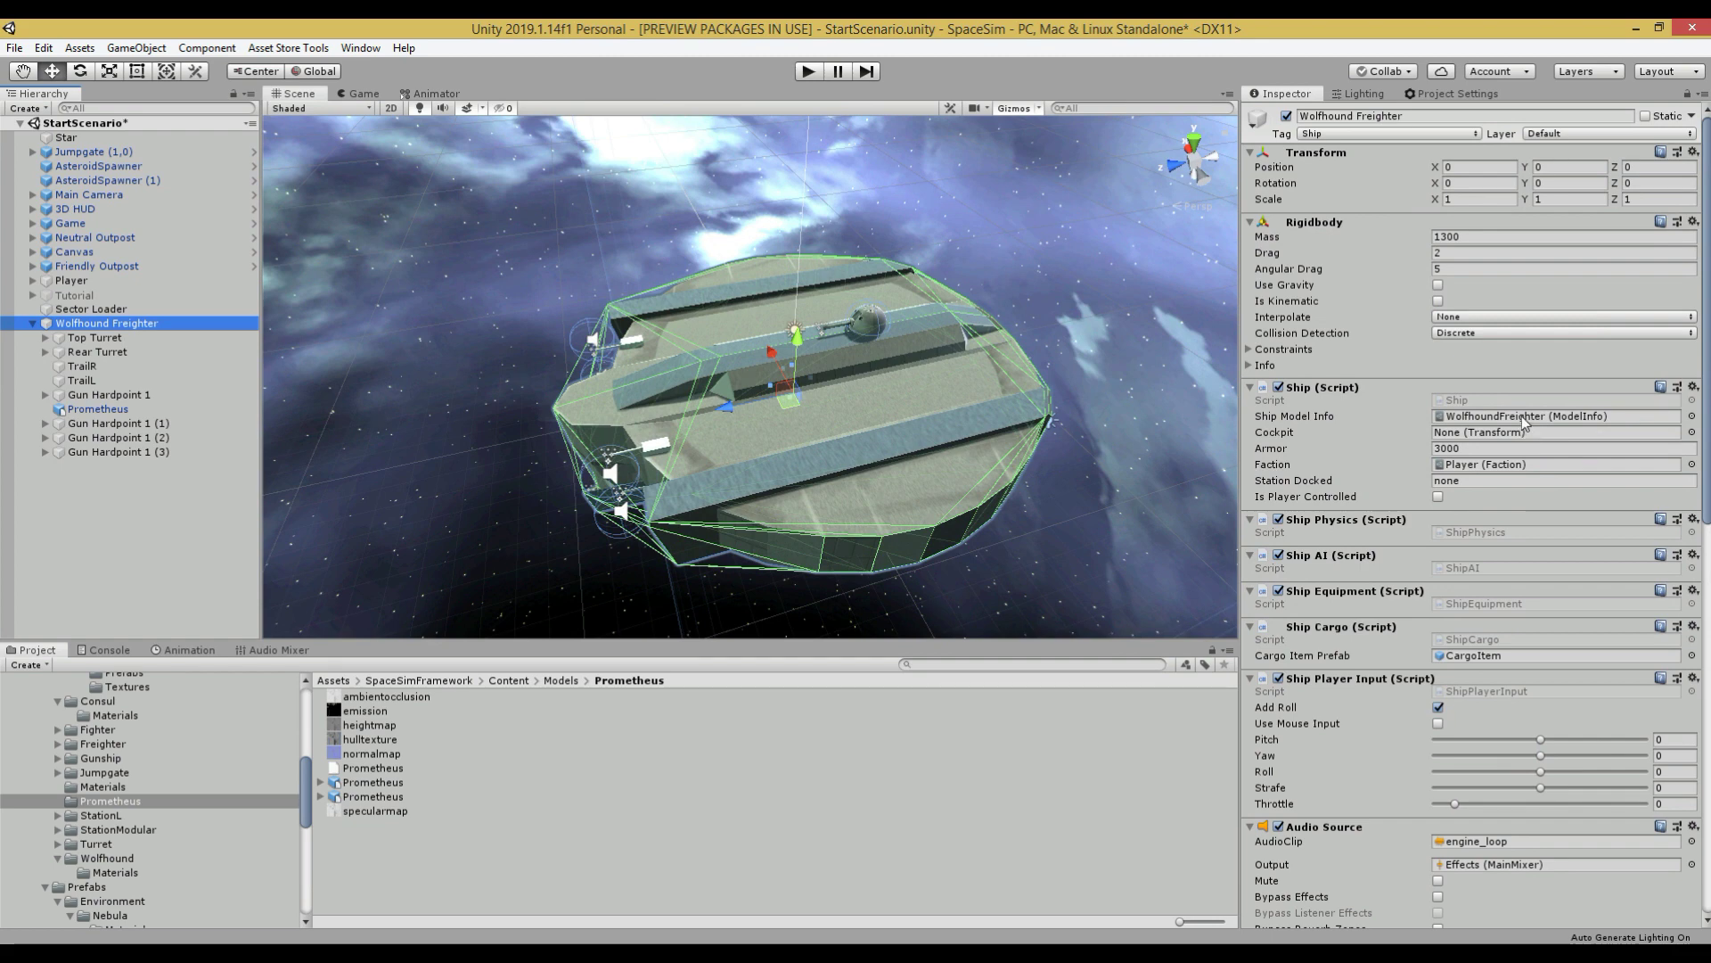
left_click(1526, 419)
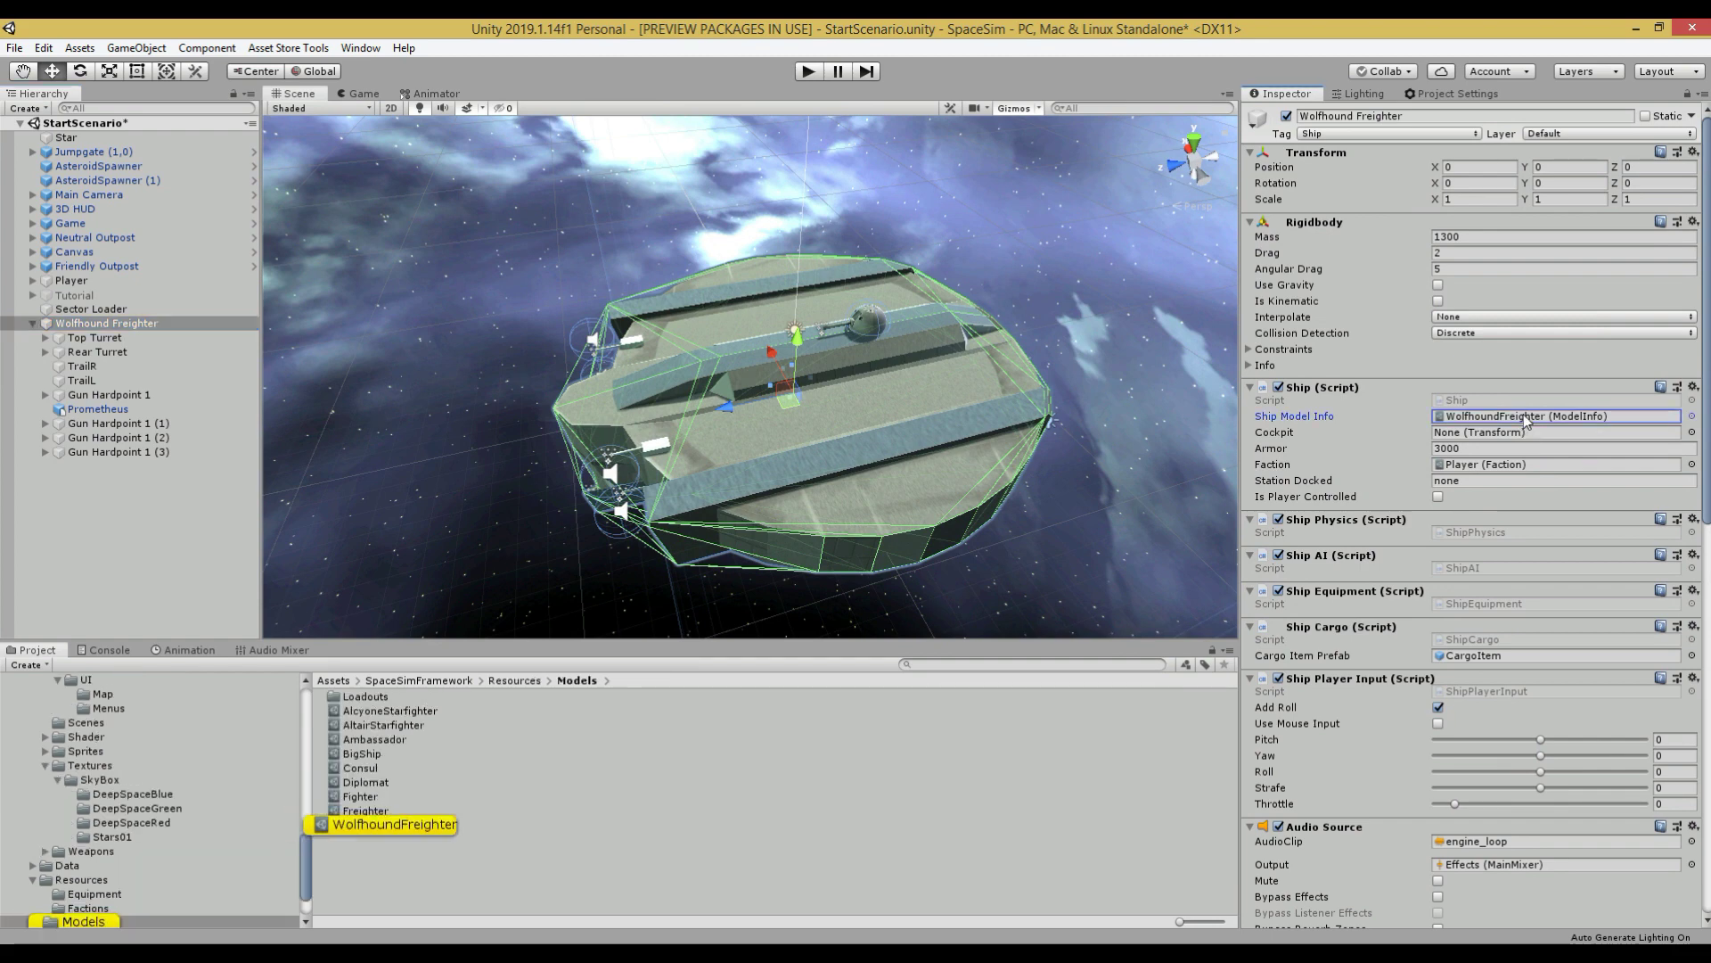
left_click(403, 825)
key("ctrl+d")
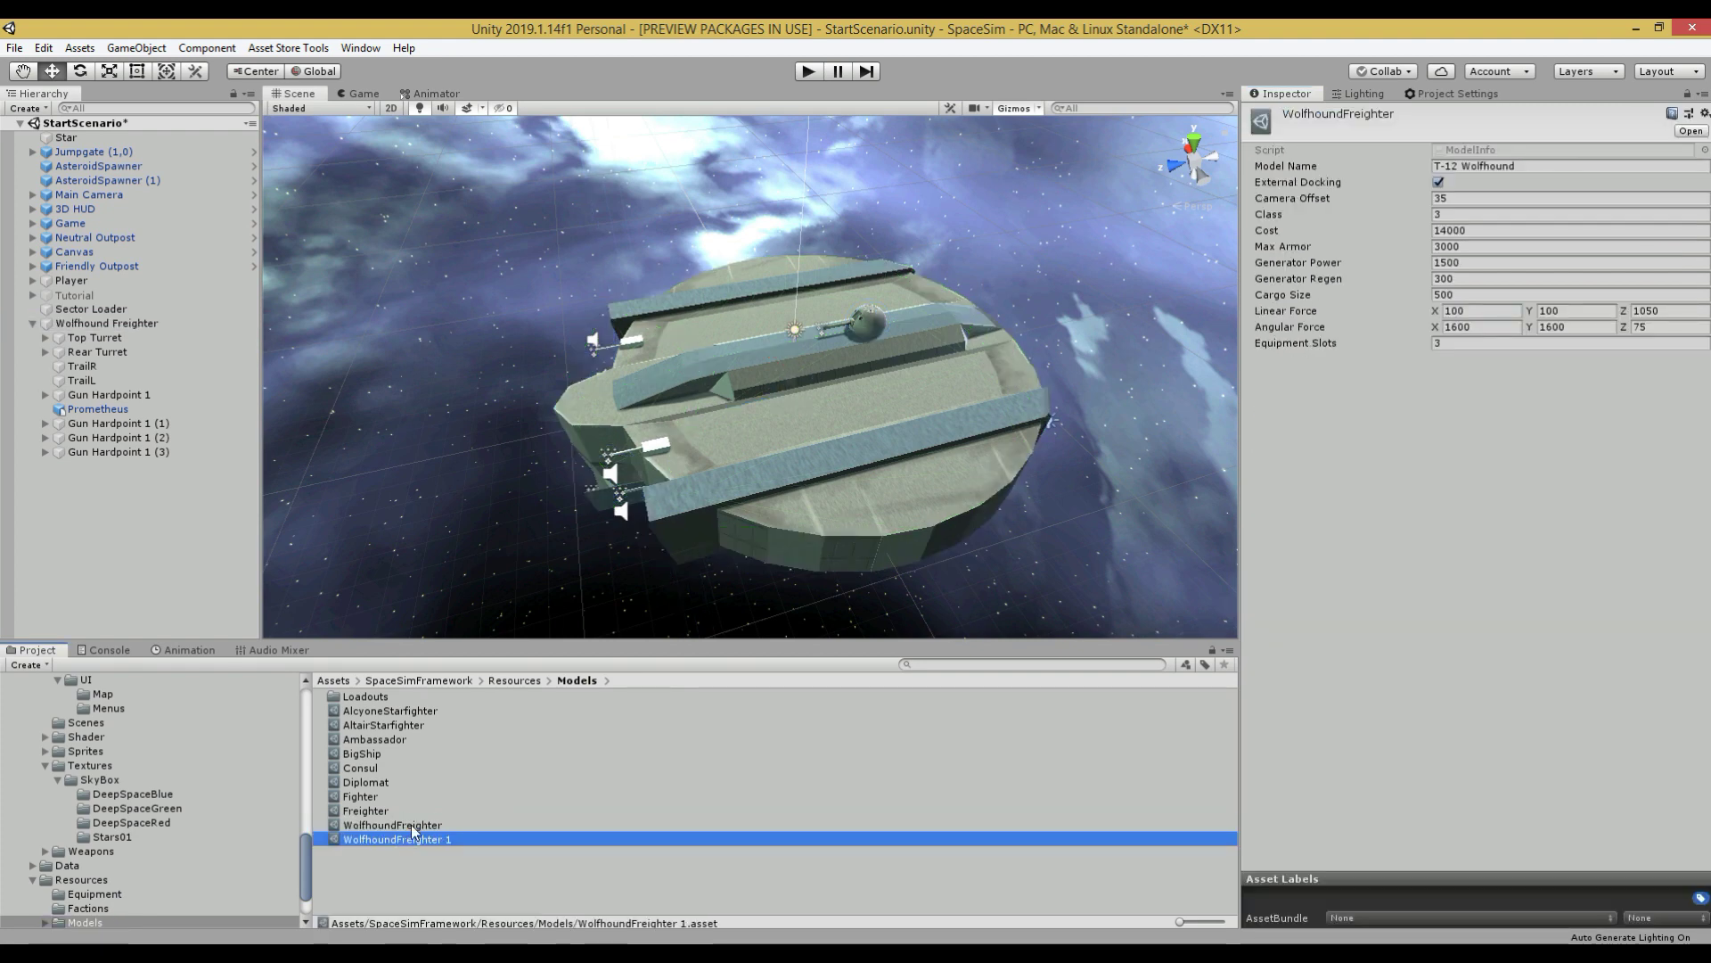
left_click(1500, 168)
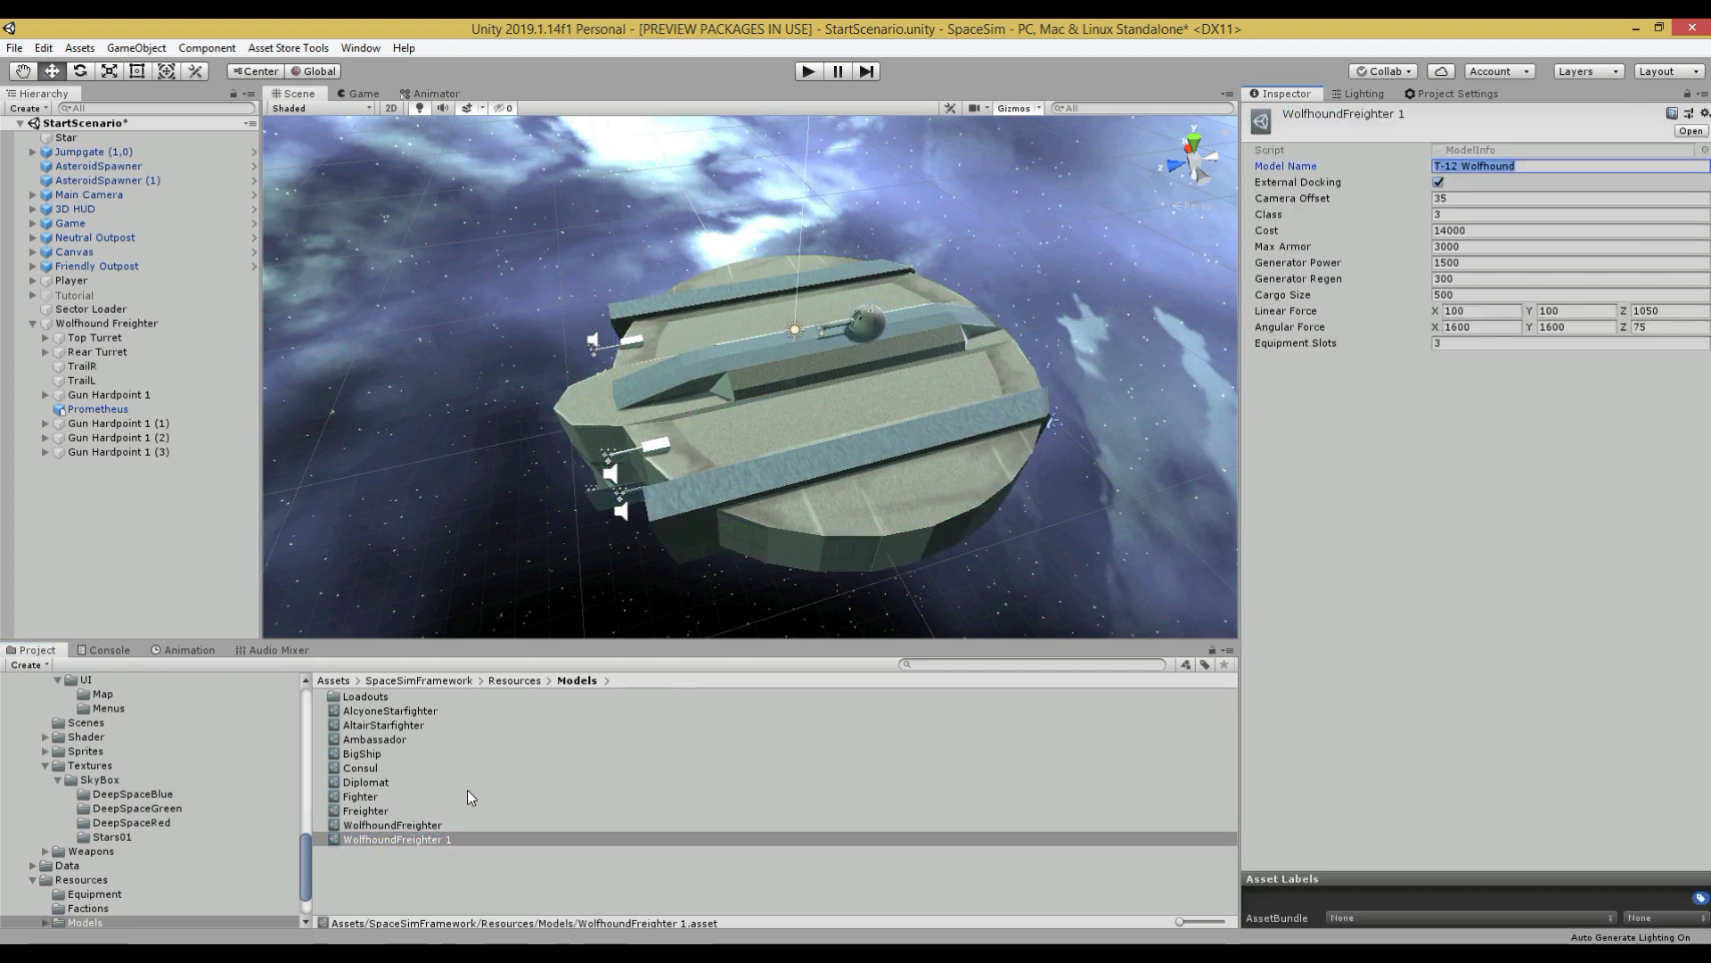
left_click(430, 838)
left_click(429, 838)
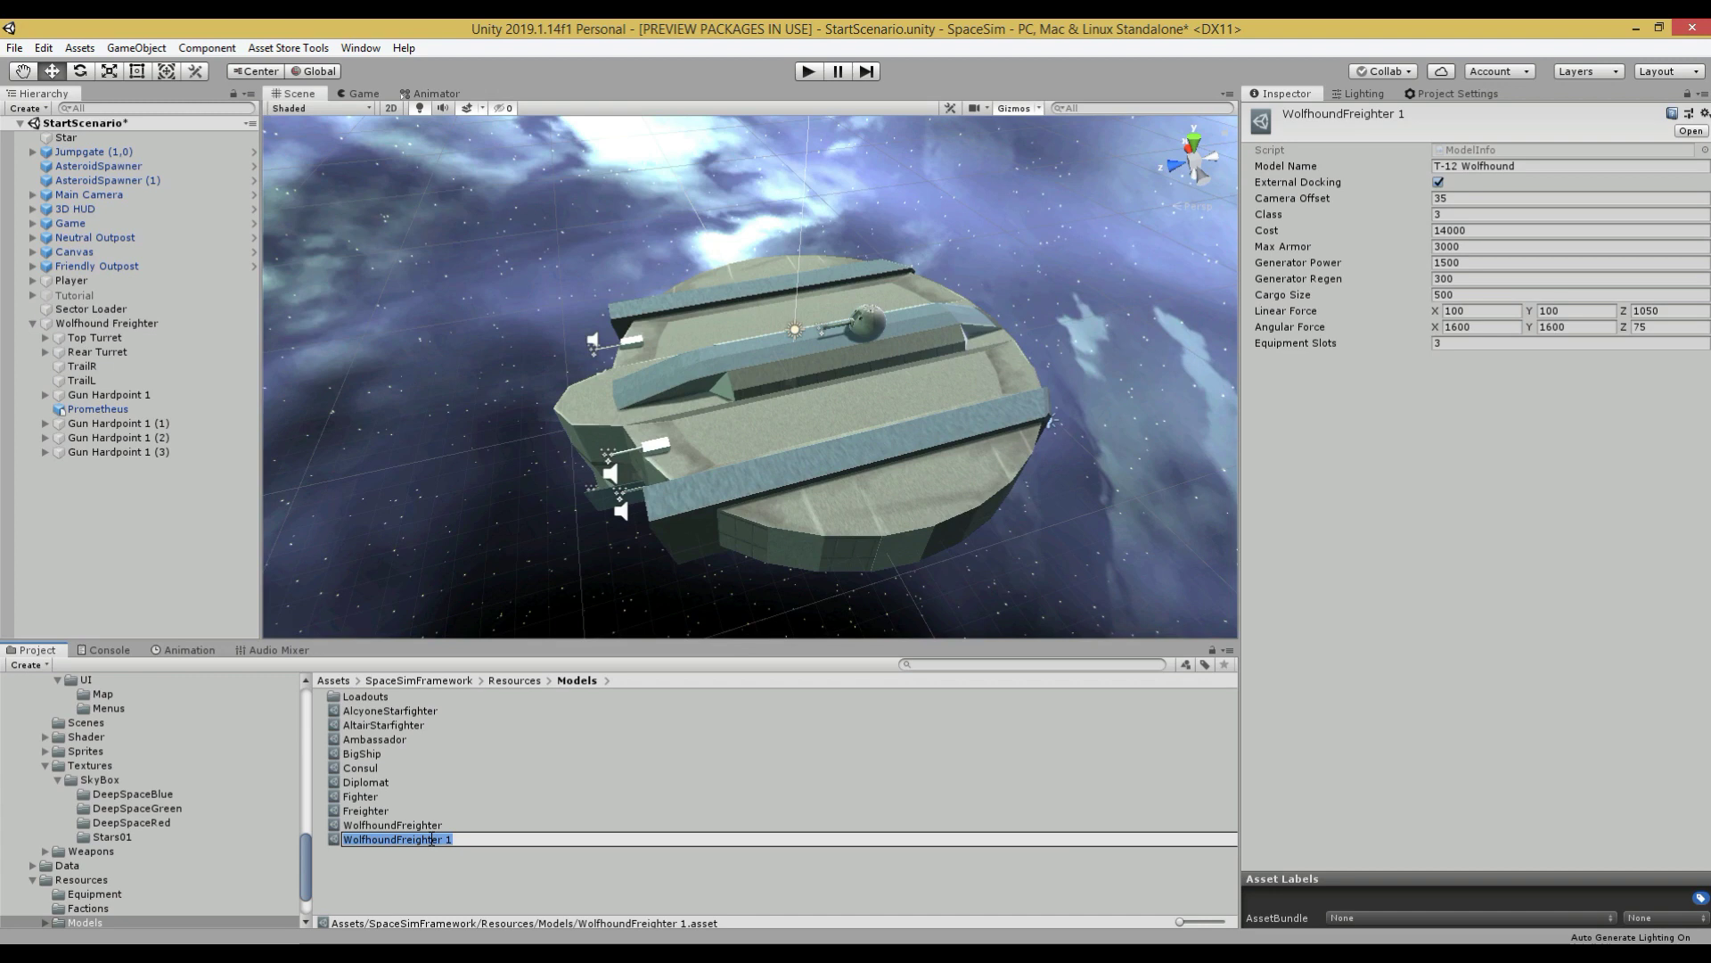
type("Prometheus")
key("Return")
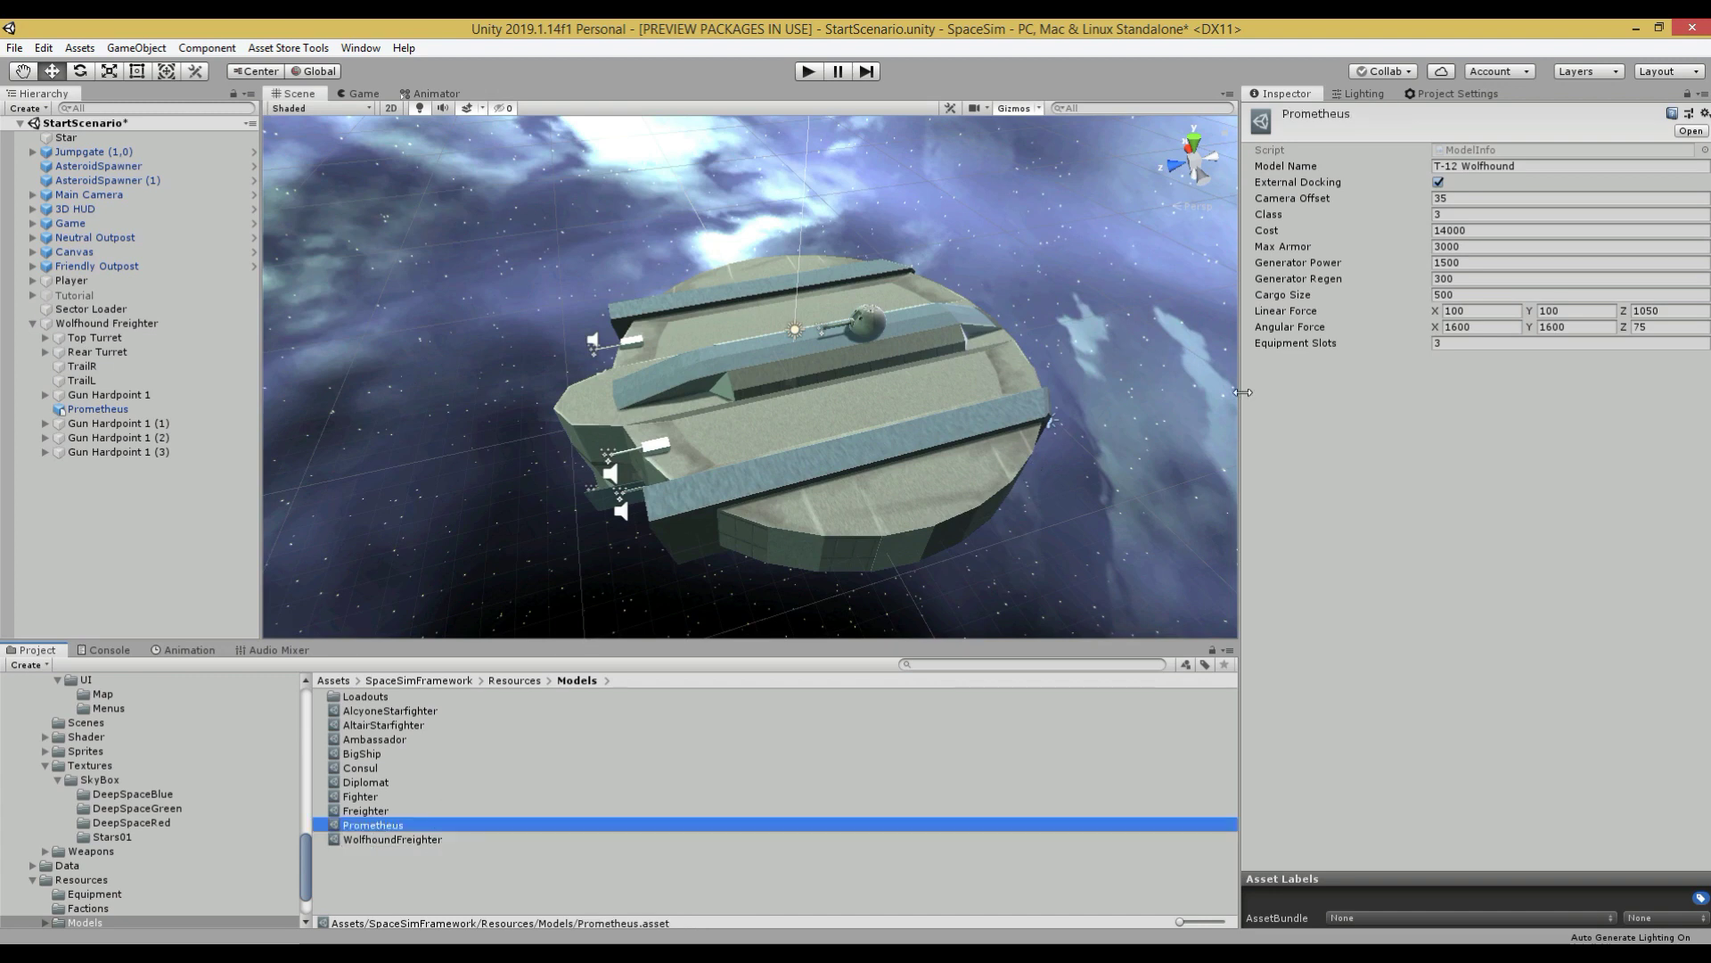
Step: Set the Prometheus model info's model name to Prometheus and its cost to 17000
left_click(1513, 167)
left_click_drag(1440, 182, 1511, 168)
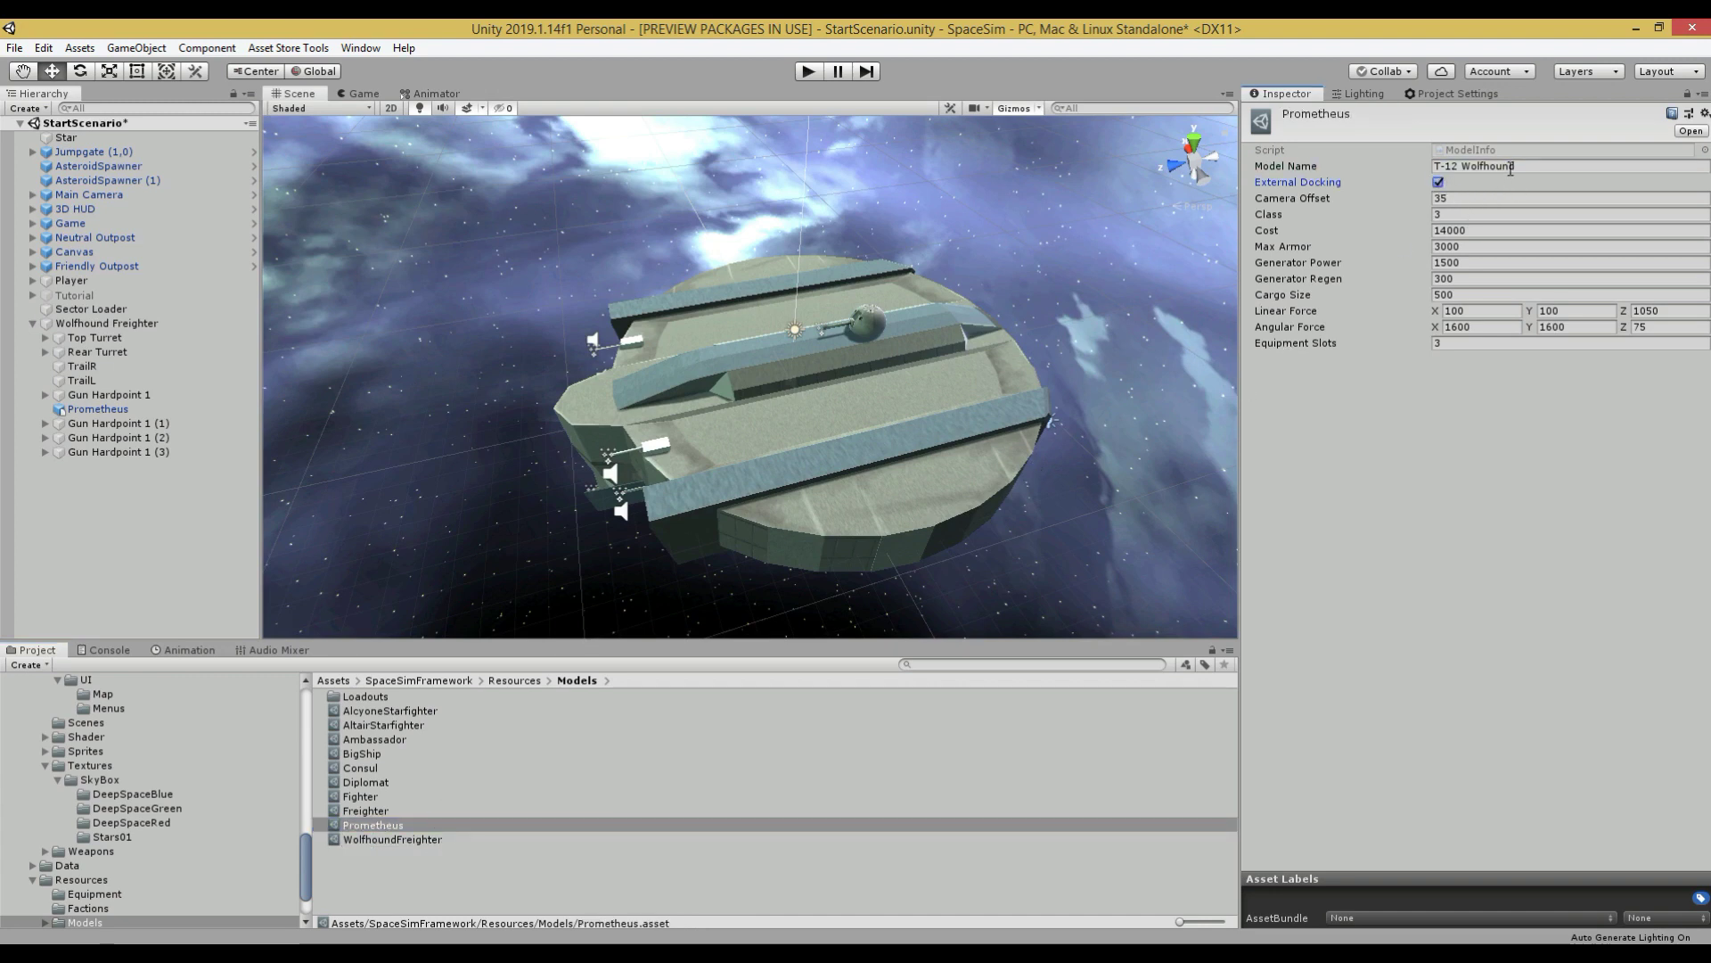
left_click(1515, 167)
type("Prometheus")
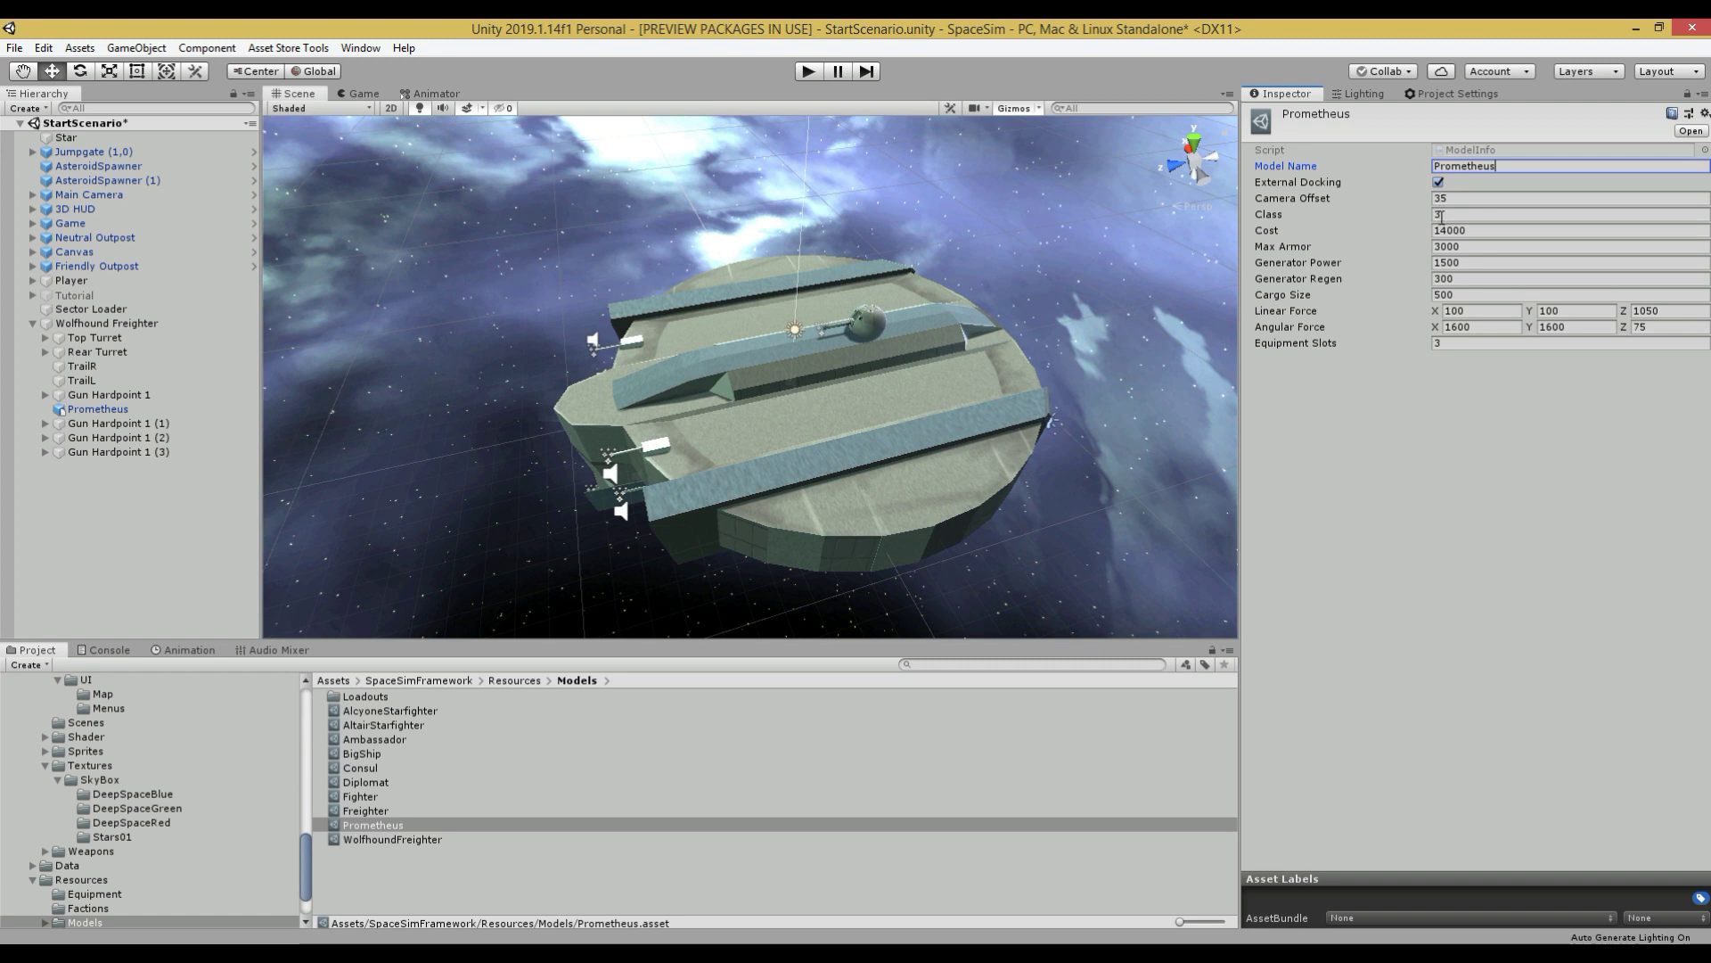
left_click(1446, 229)
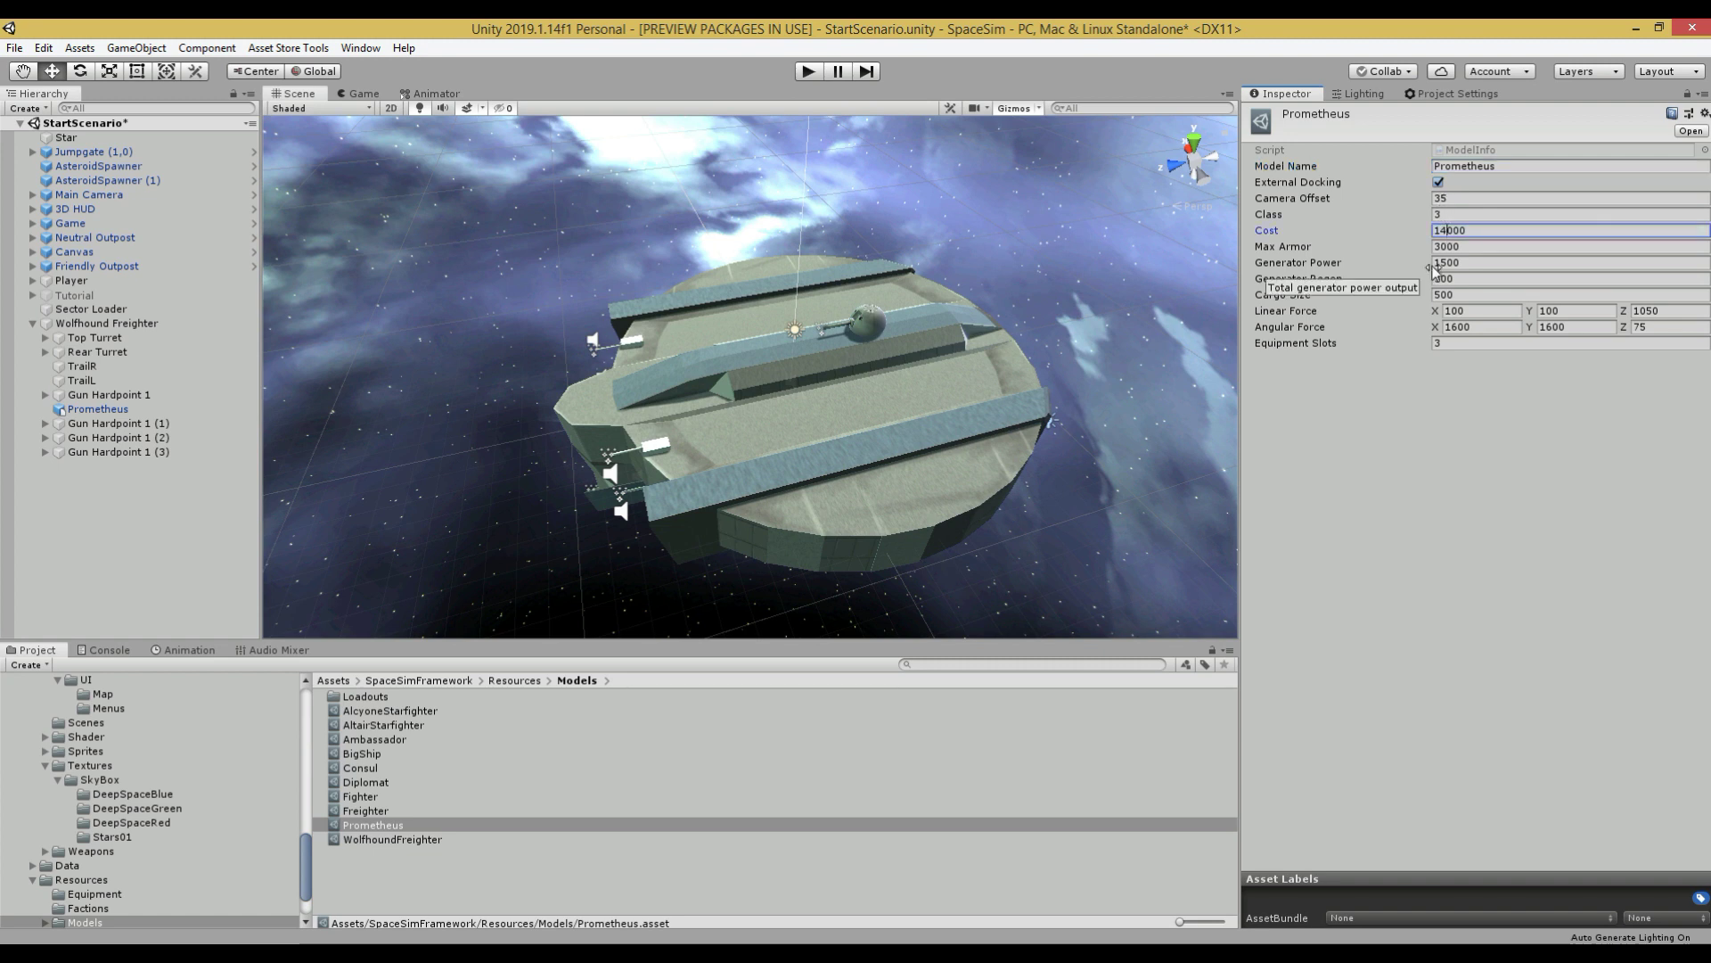
key("Return")
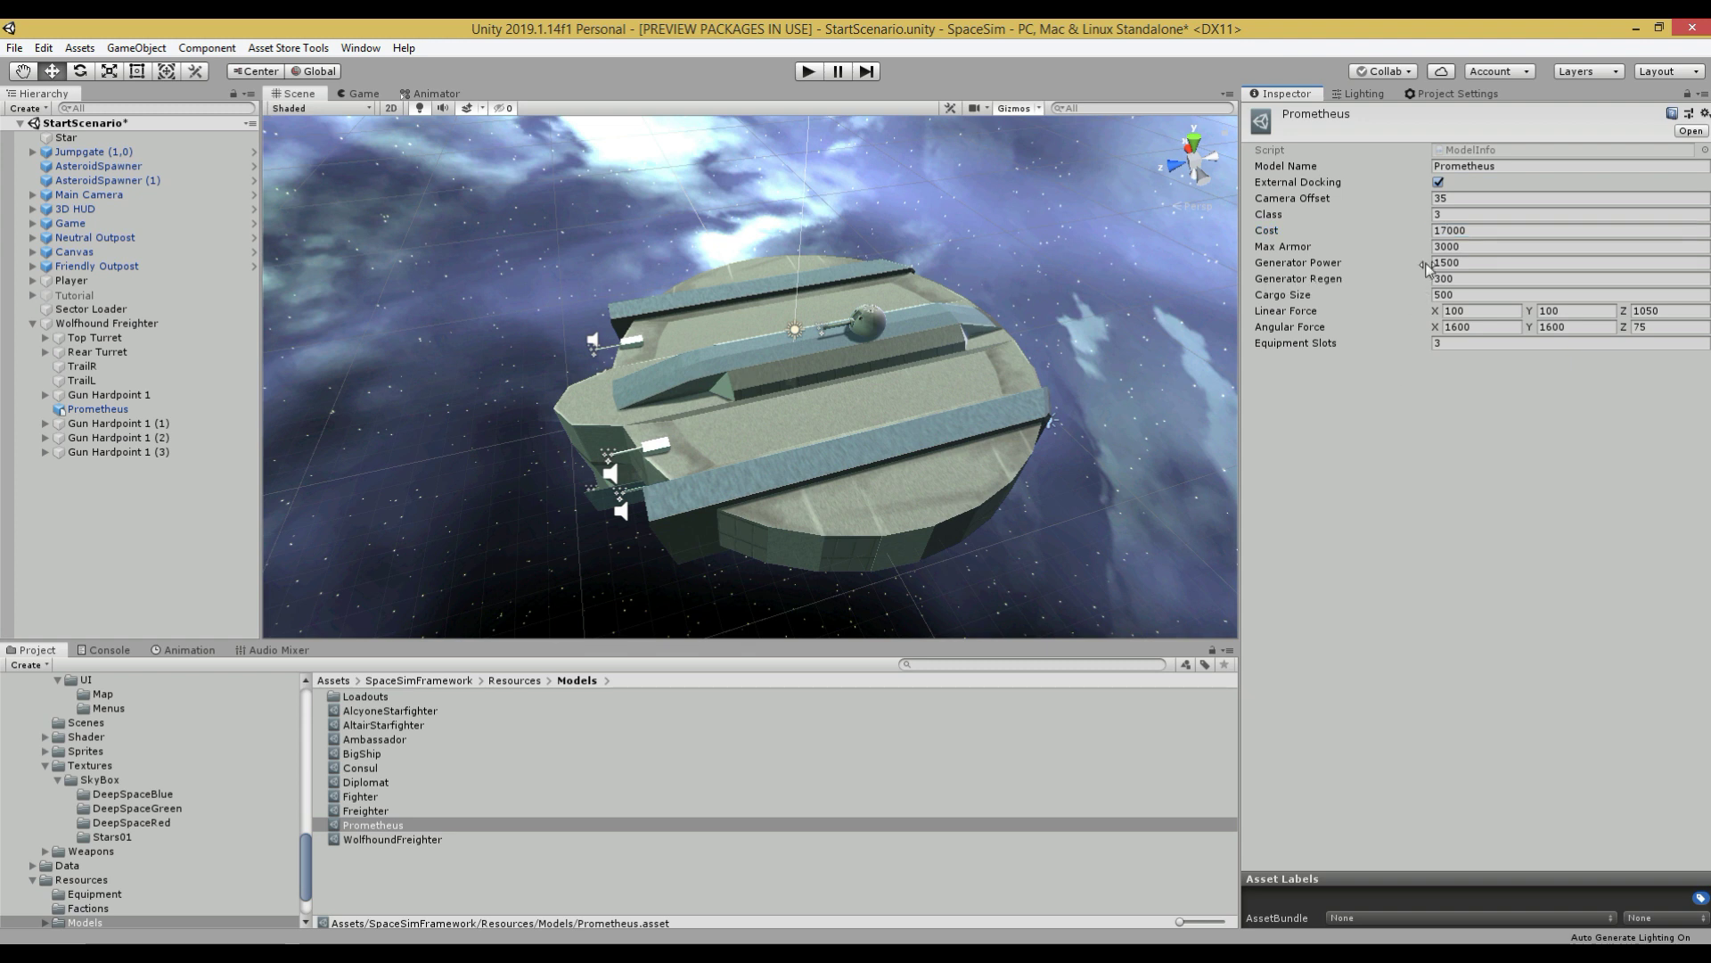
Step: Set the Prometheus model info's max armor to 4200 and generator power to 2500
left_click(1444, 246)
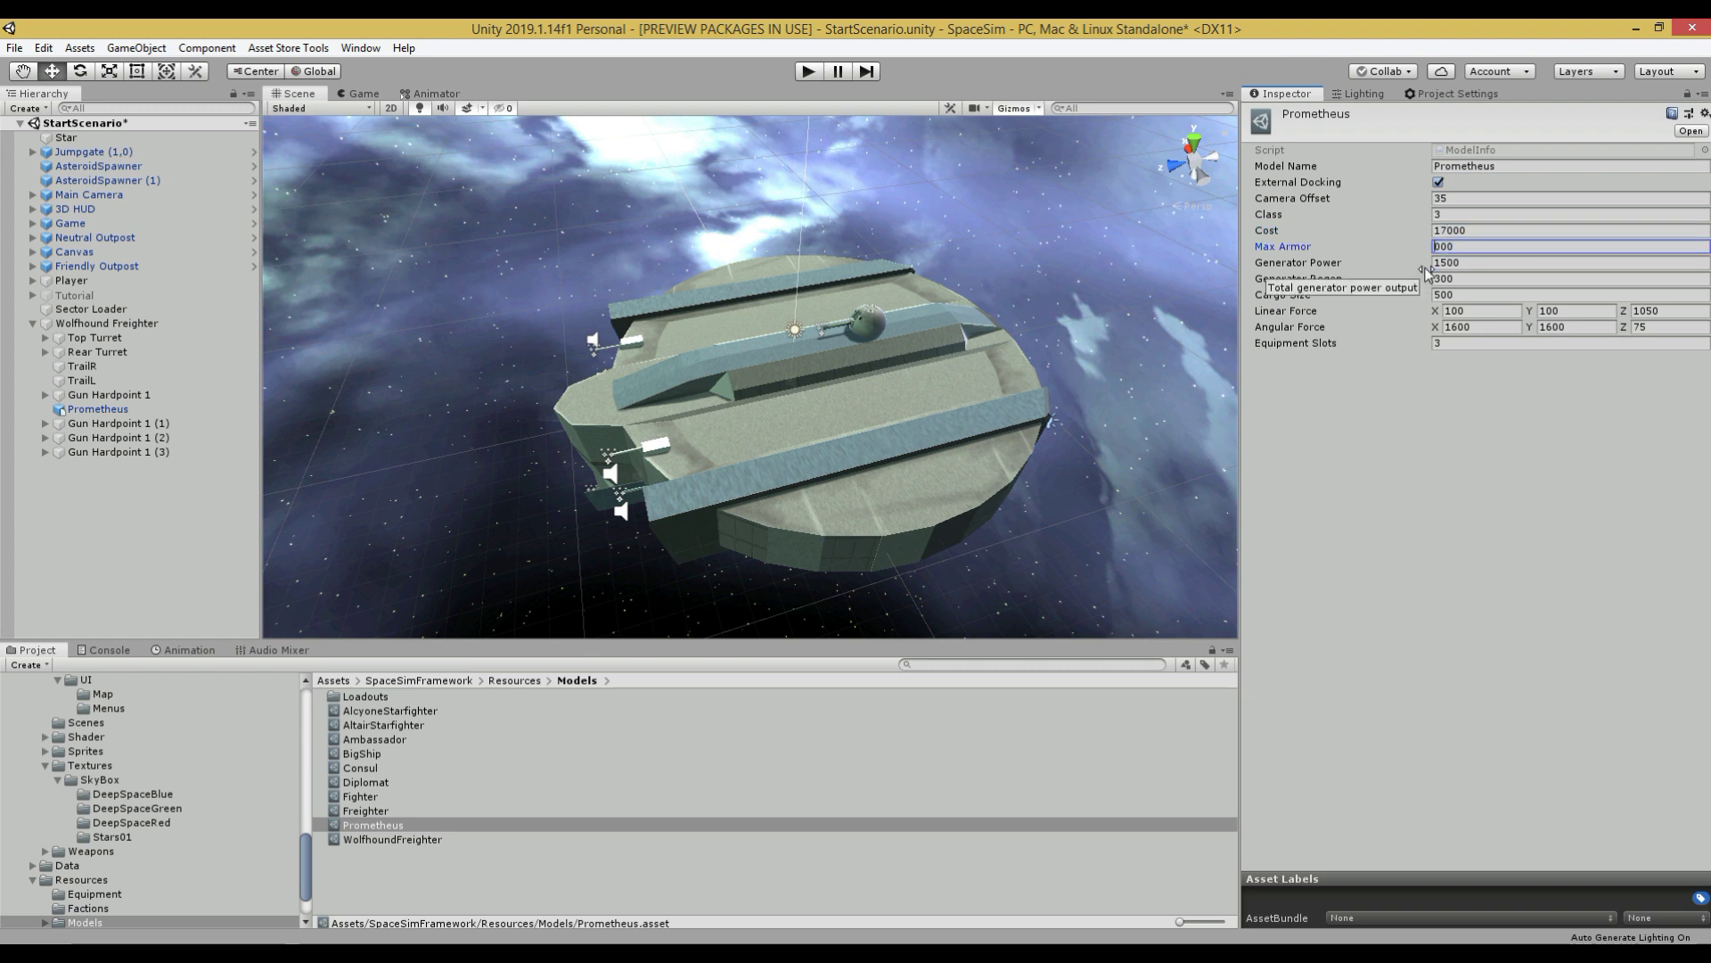
type("42")
left_click(1442, 262)
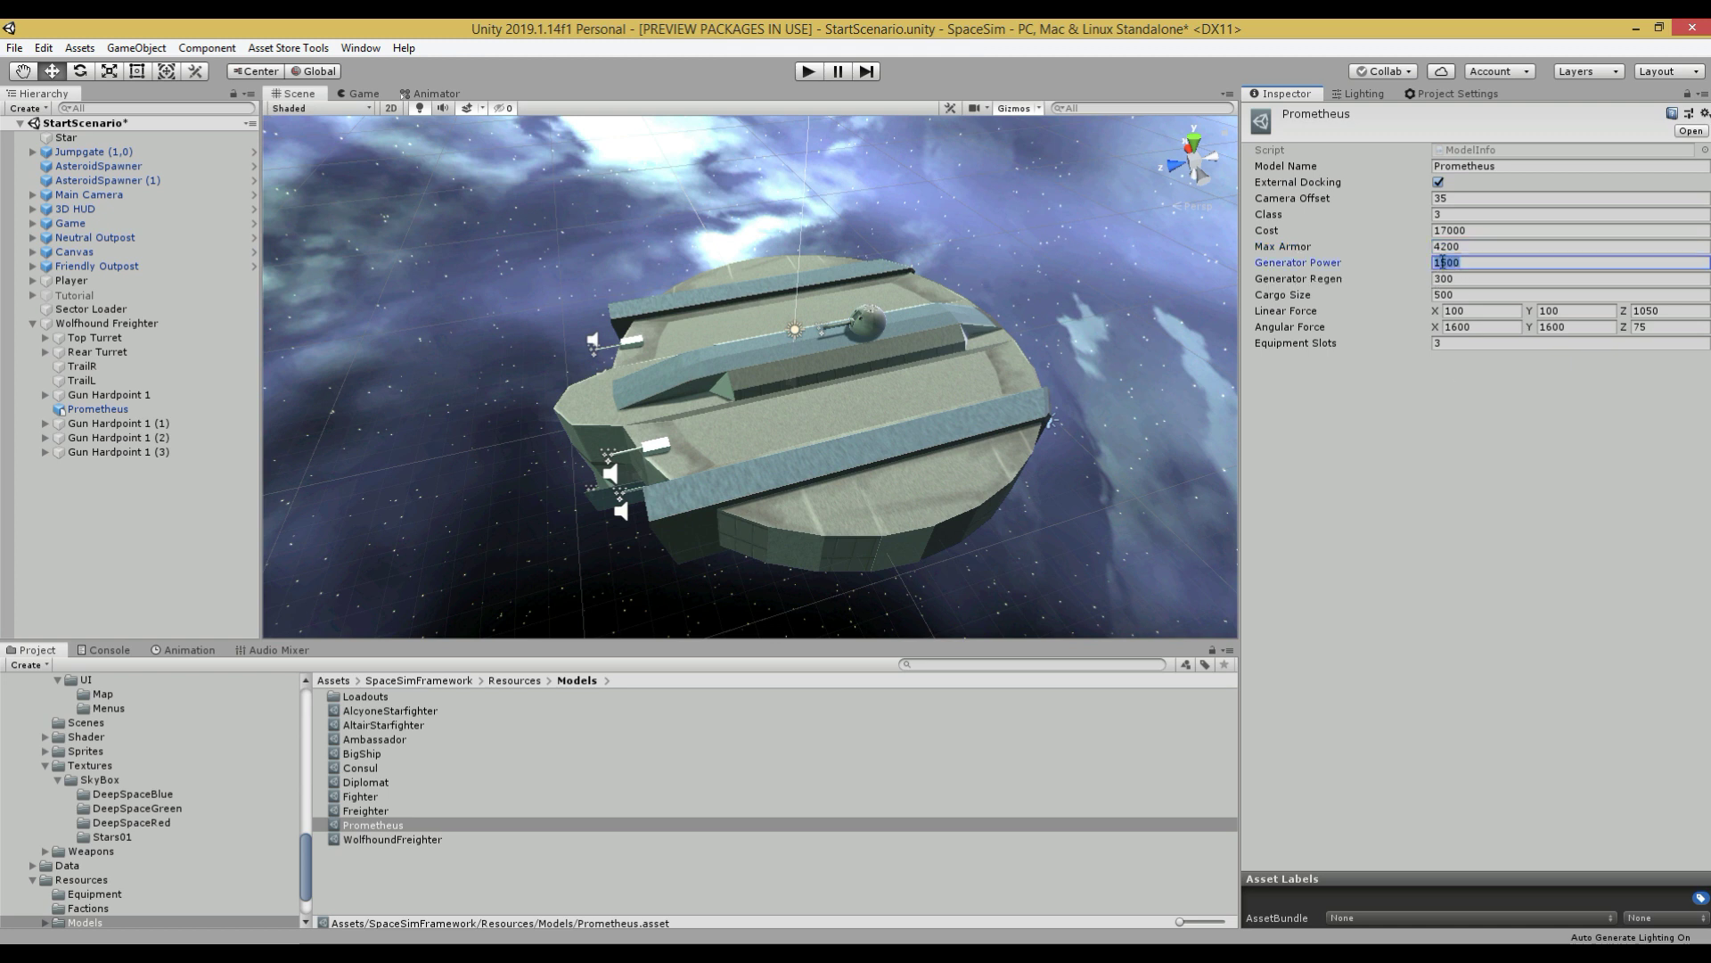
left_click_drag(1447, 262, 1417, 264)
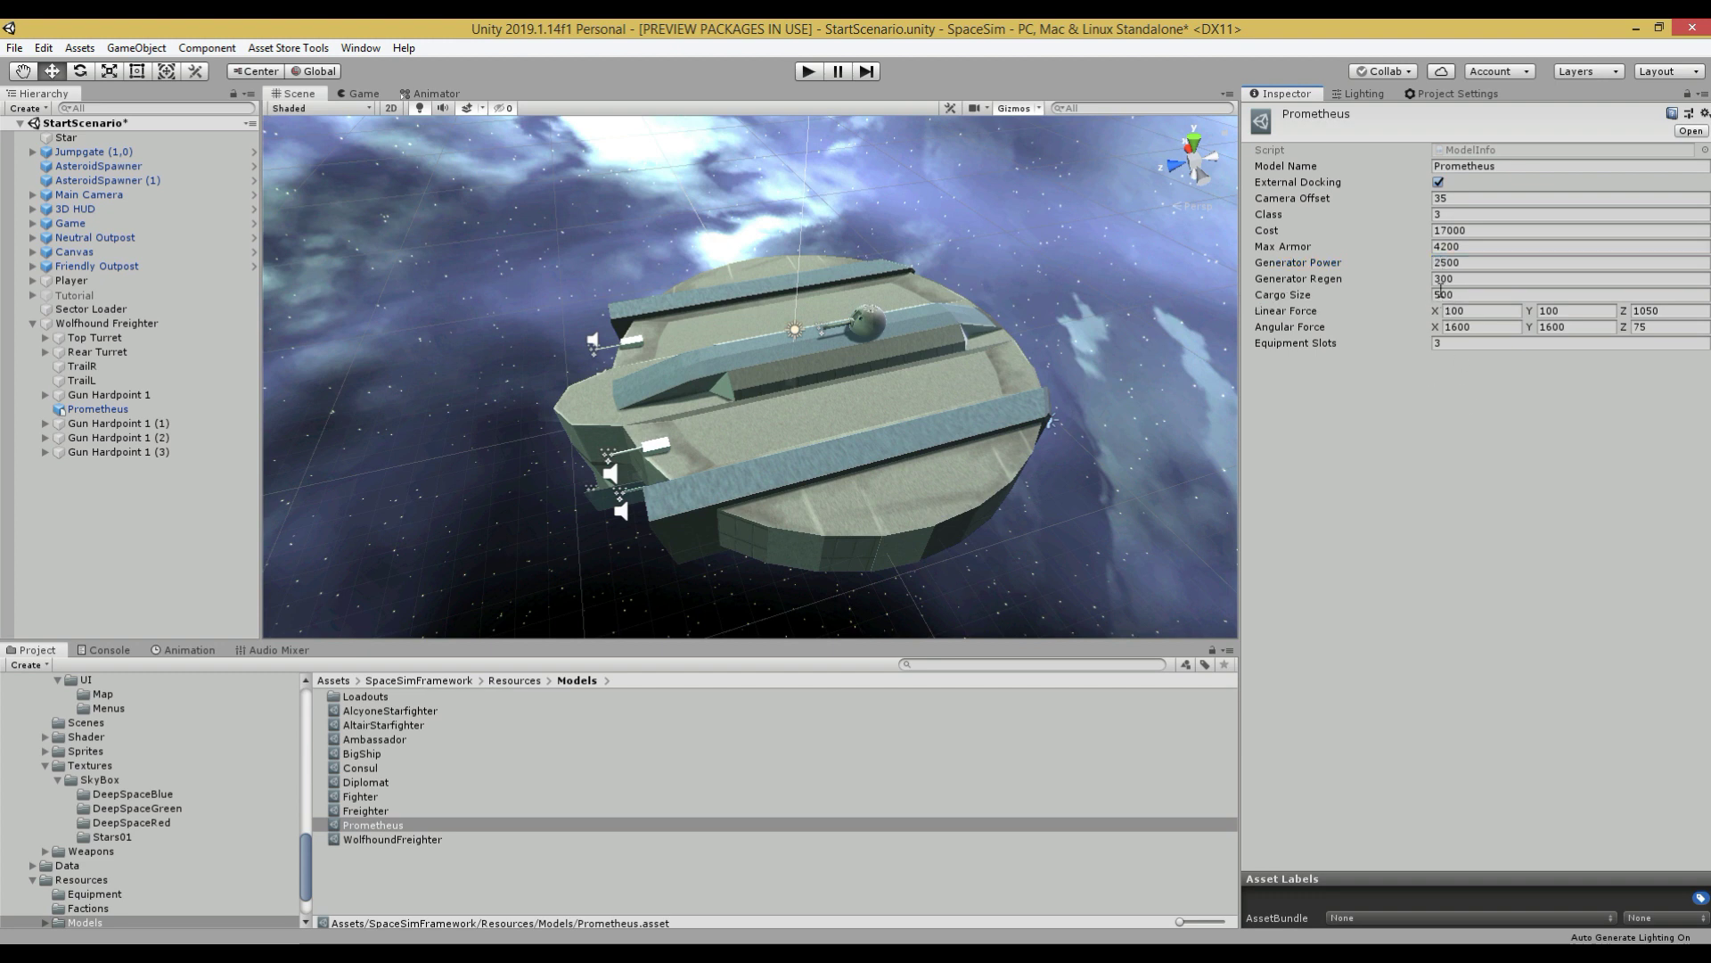
Step: Set the Prometheus model info's generator regen to 700 and cargo size to 100
left_click(1439, 278)
left_click(1438, 295)
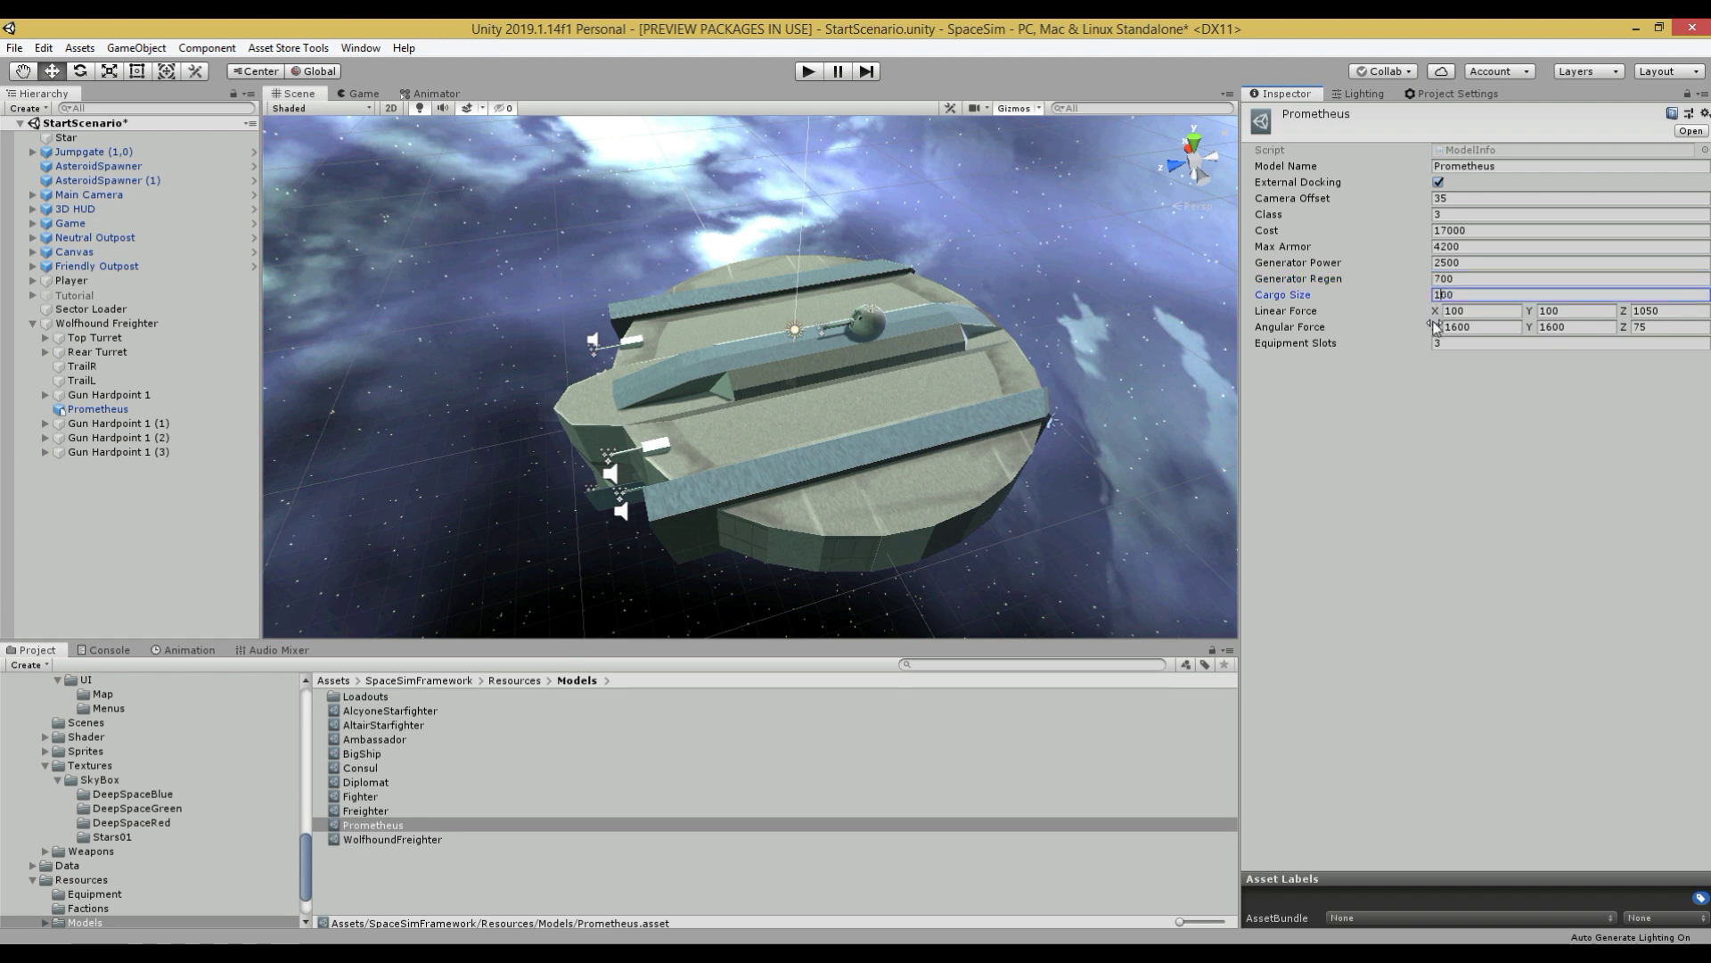
key("Return")
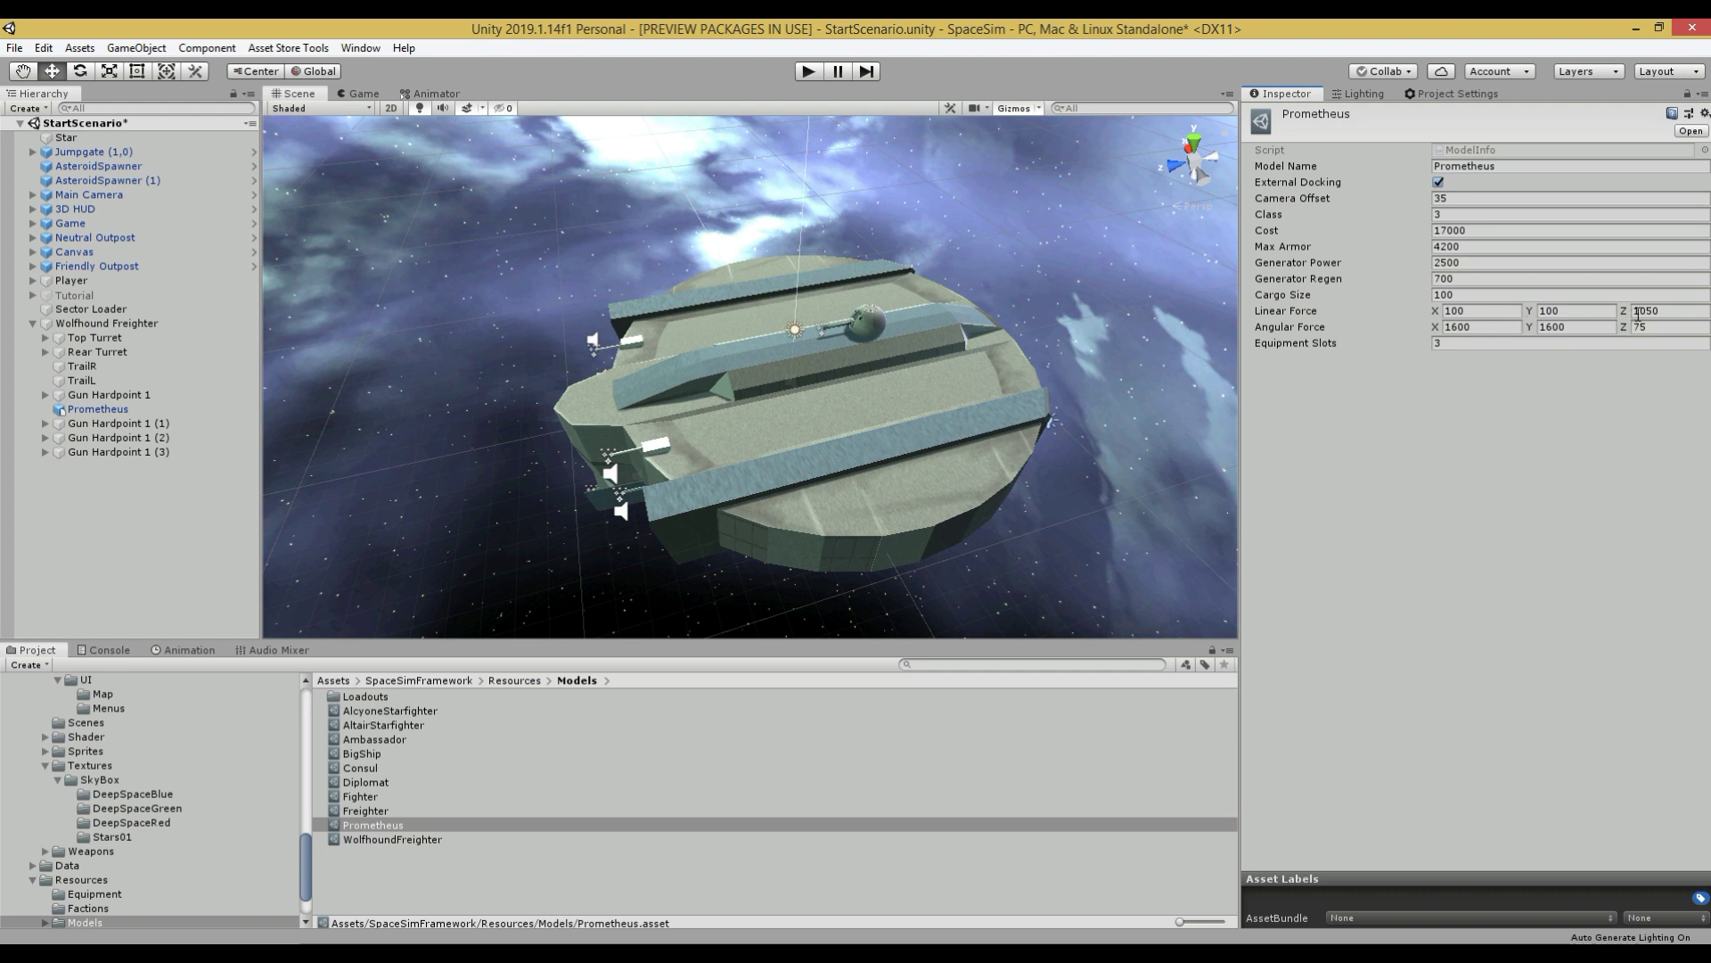
Step: Set the Z component of the Prometheus model info's linear force to 1300
left_click(1456, 311)
left_click(1637, 311)
left_click(1497, 312)
left_click(1559, 313)
left_click(1638, 314)
left_click(1640, 313)
double_click(1655, 315)
type("1300")
Step: Set the Prometheus model info's angular force to 1900 on X, 1900 on Y and 200 on Z
left_click(1651, 327)
type("200")
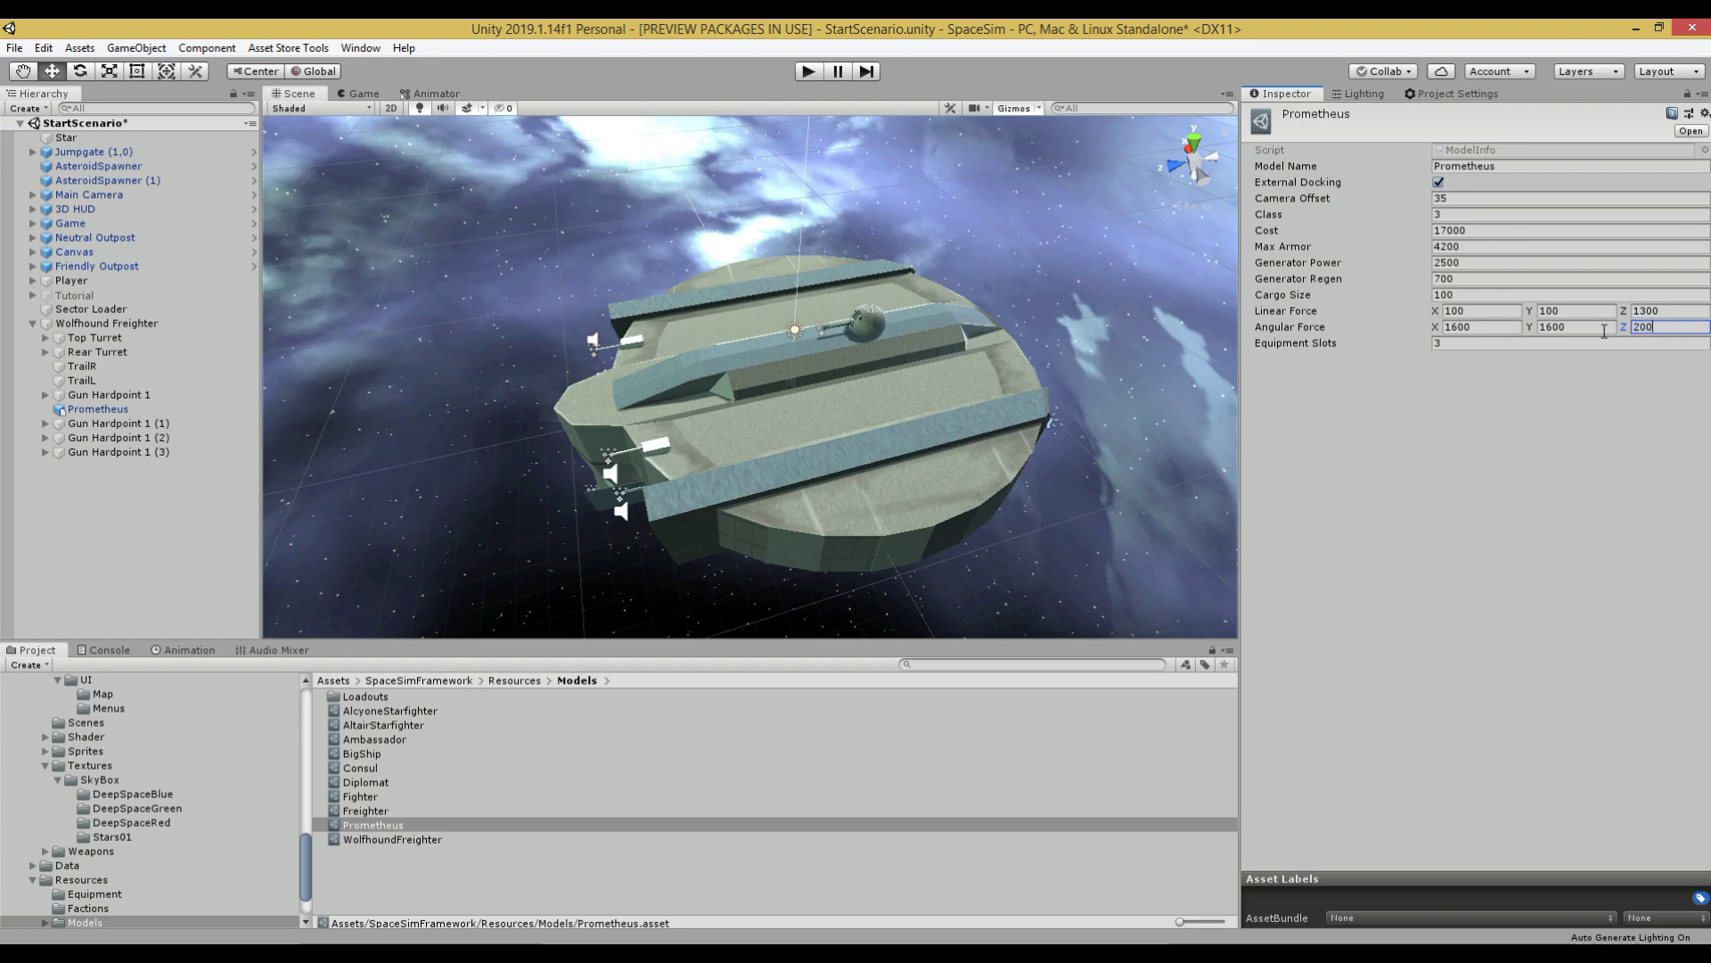
left_click(1486, 327)
left_click(1484, 329)
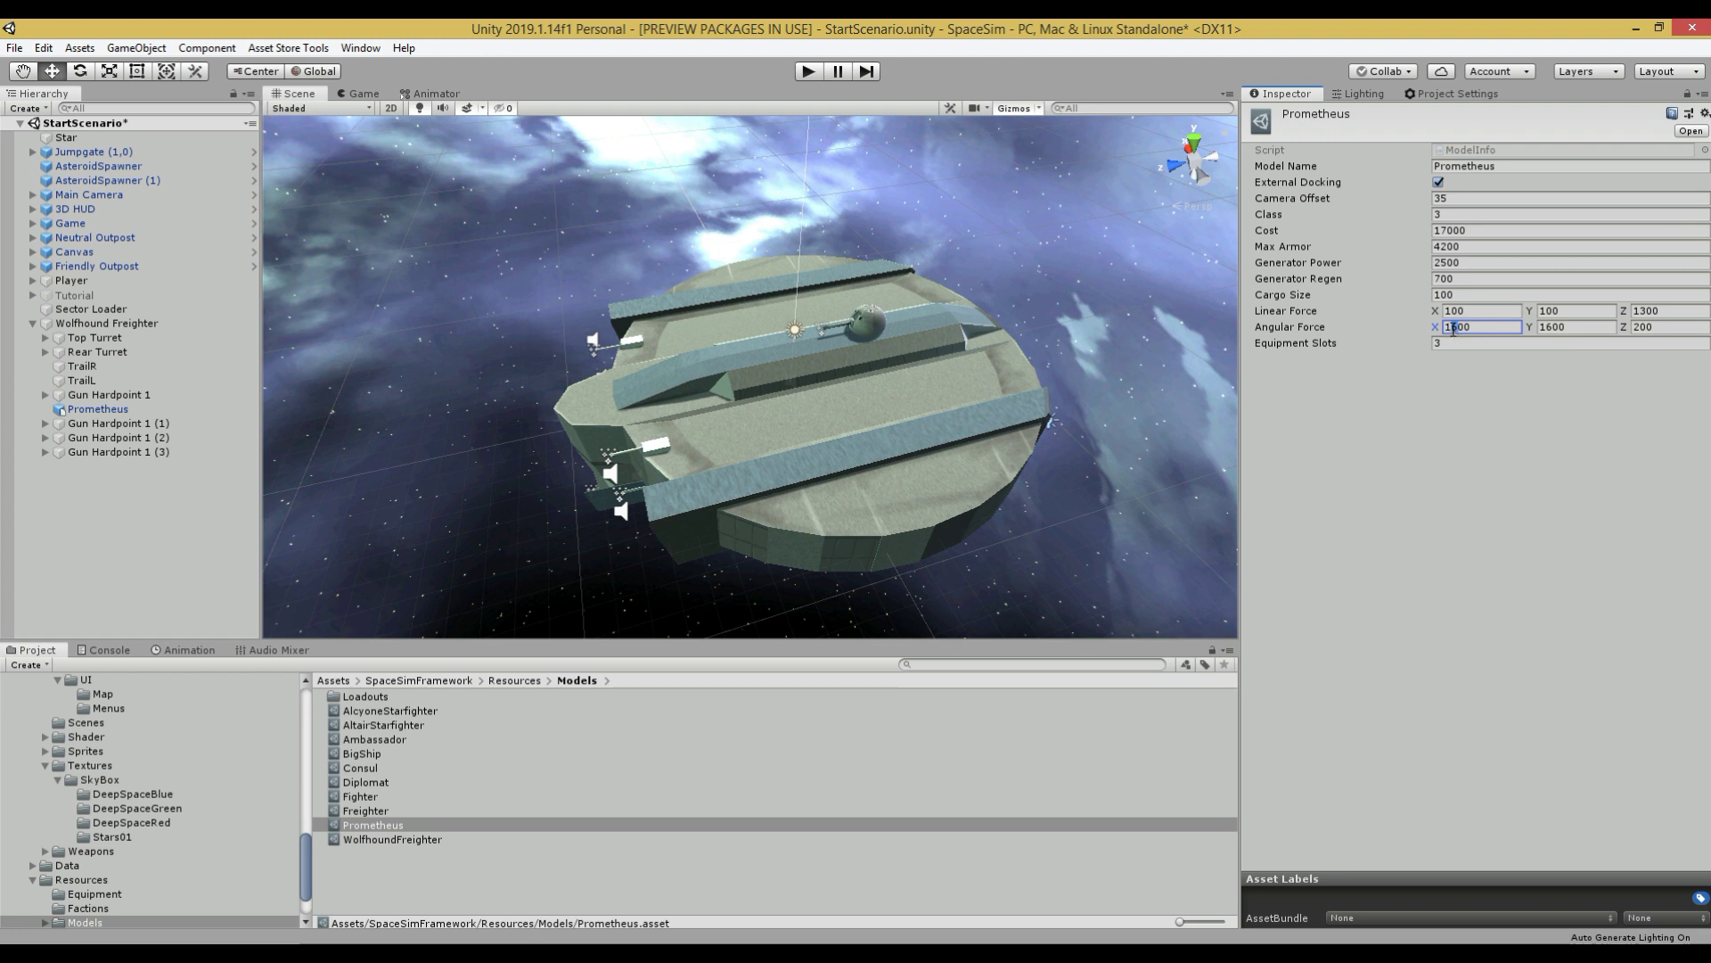
type("9")
left_click_drag(1552, 328, 1545, 328)
type("9")
left_click(1516, 391)
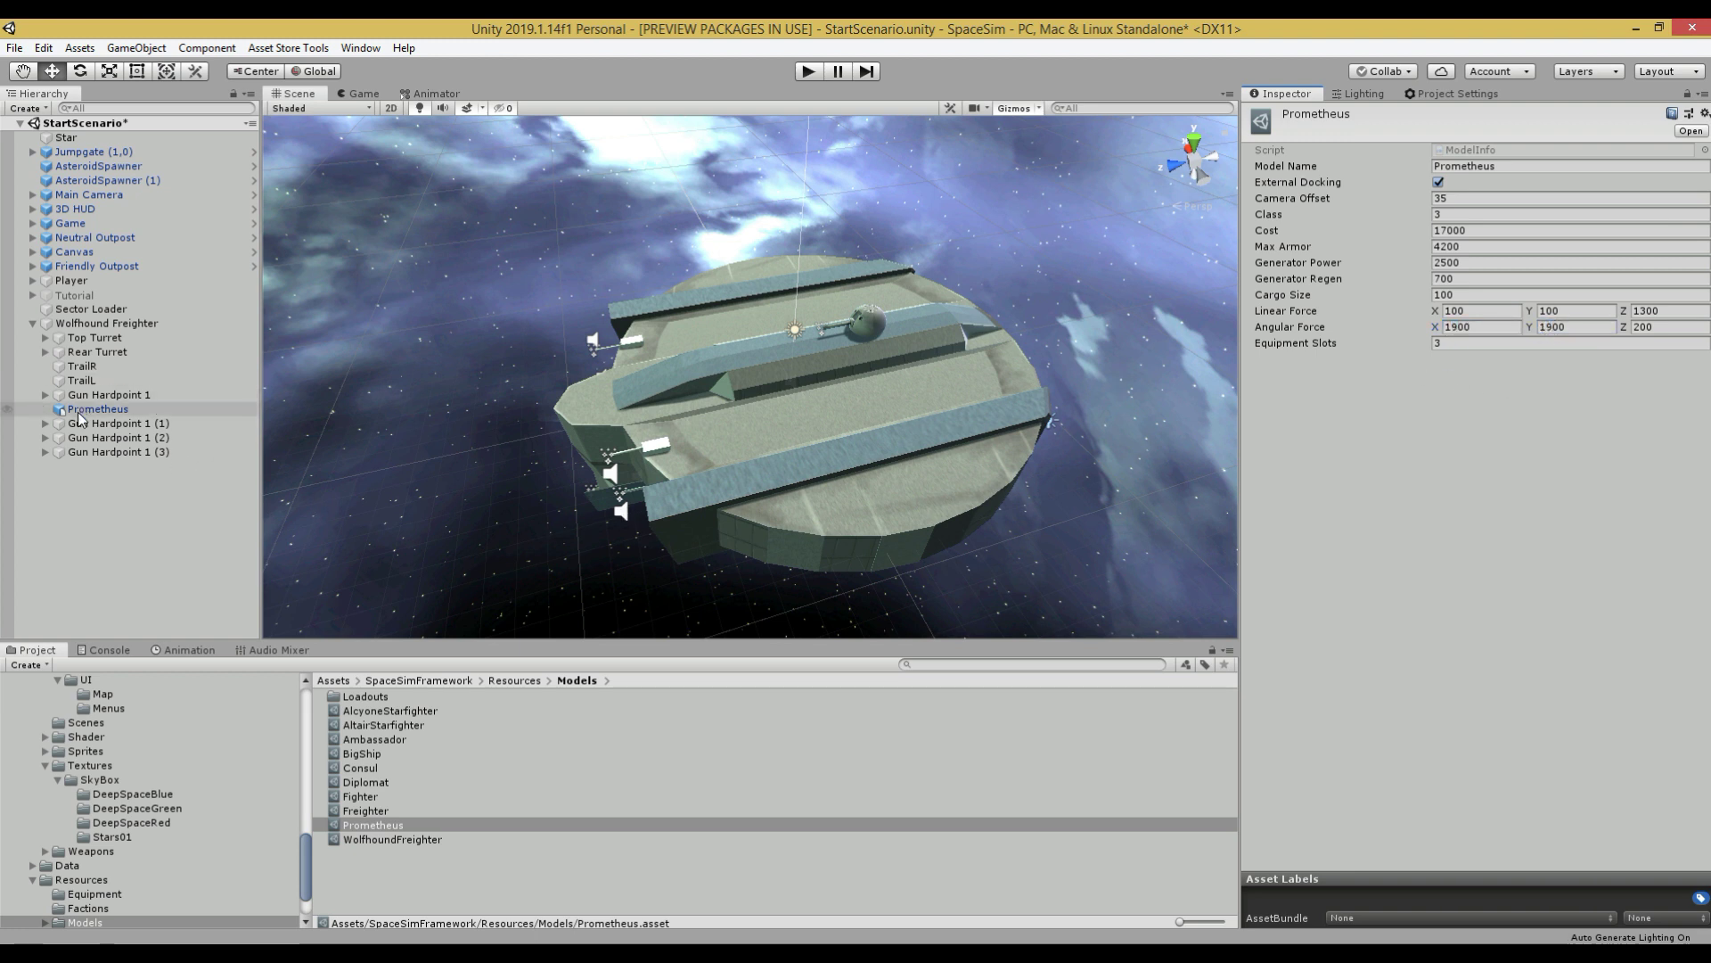
Step: Rename the Wolfhound Freighter root object to Prometheus and assign the Prometheus asset as its ship model info
left_click(100, 323)
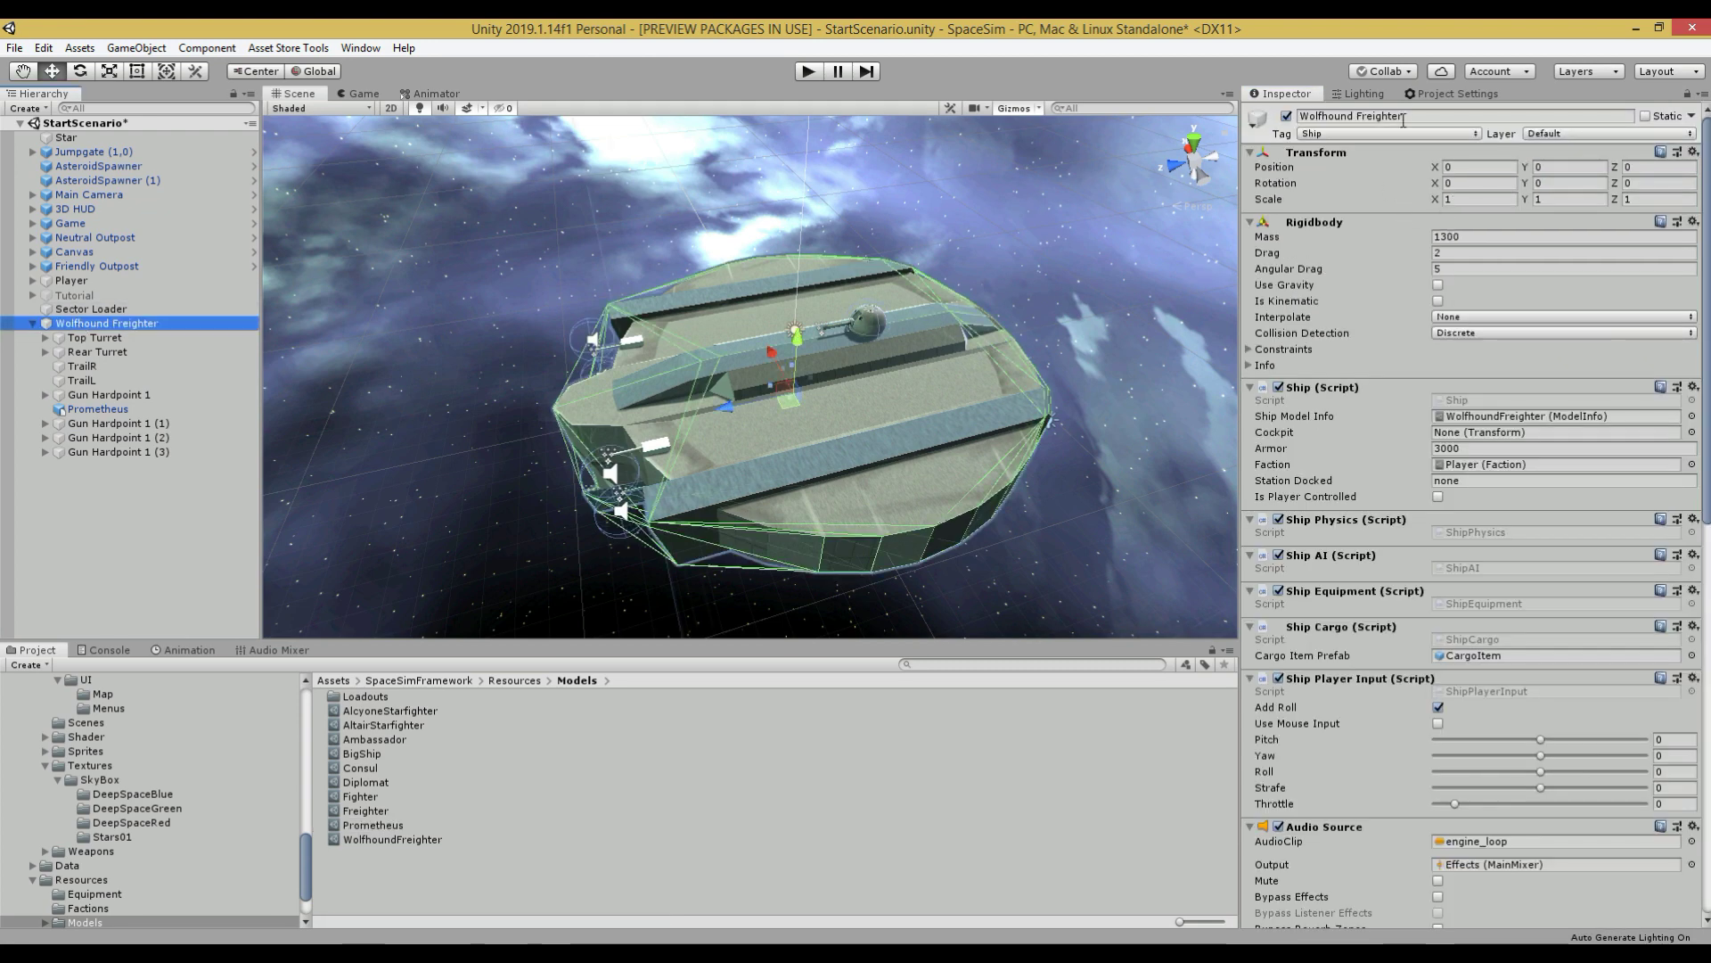
left_click(1407, 115)
type("Prometheus")
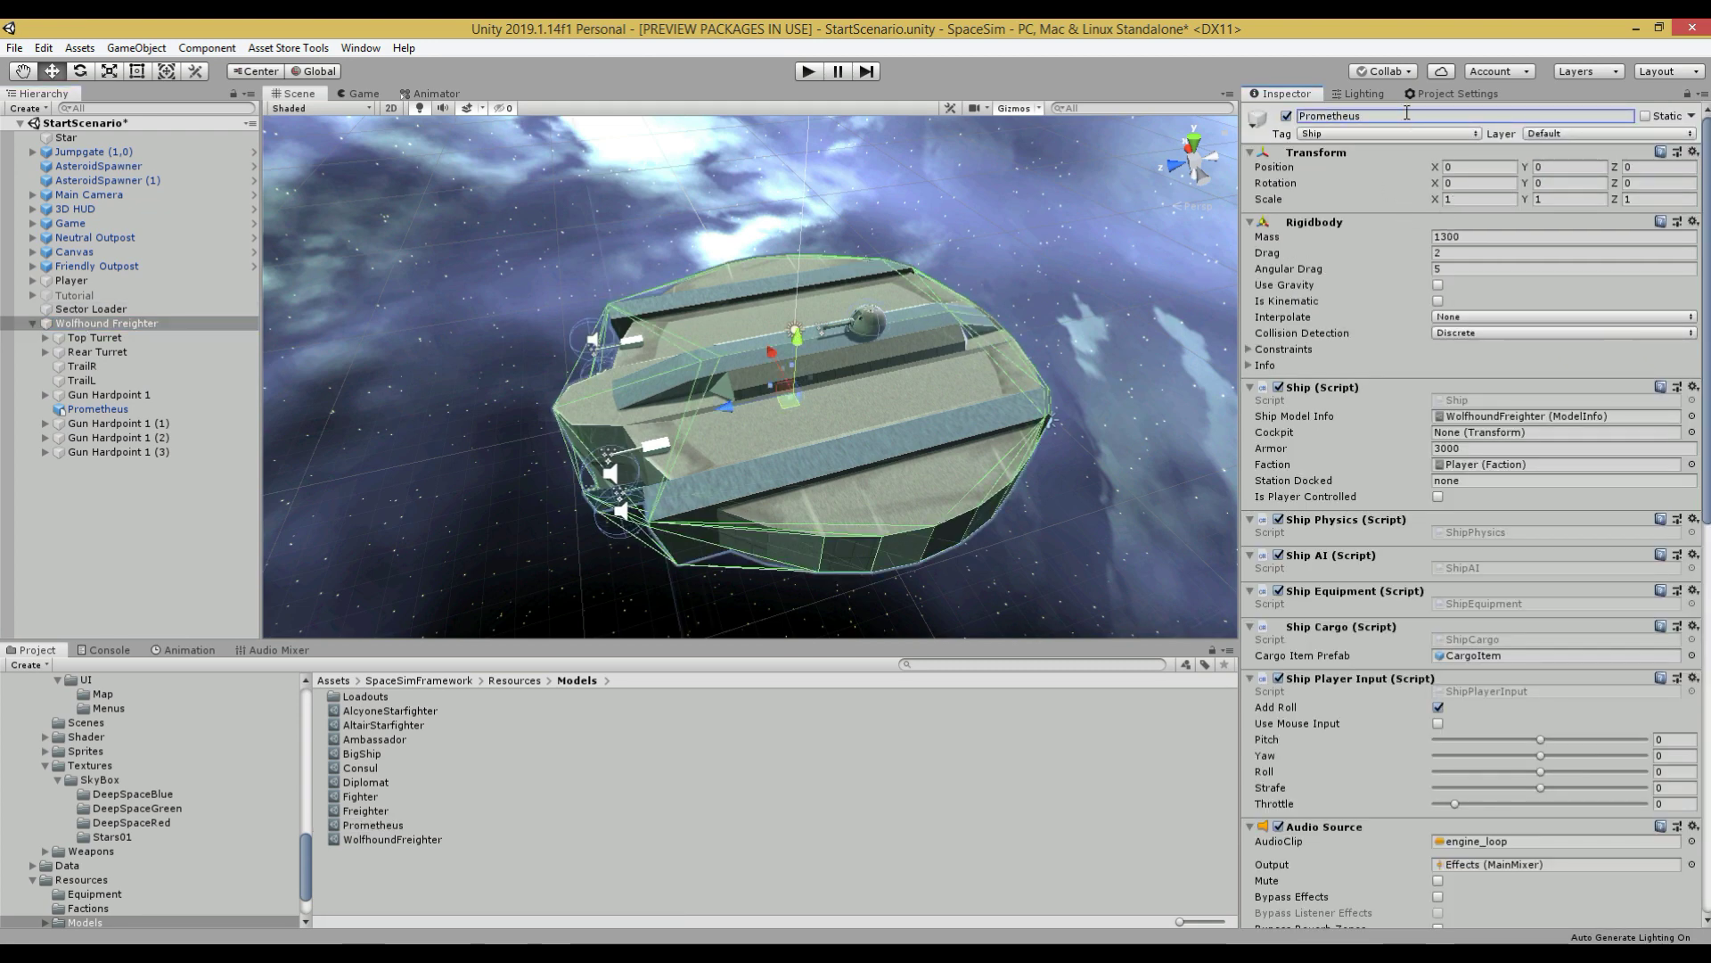
key("Return")
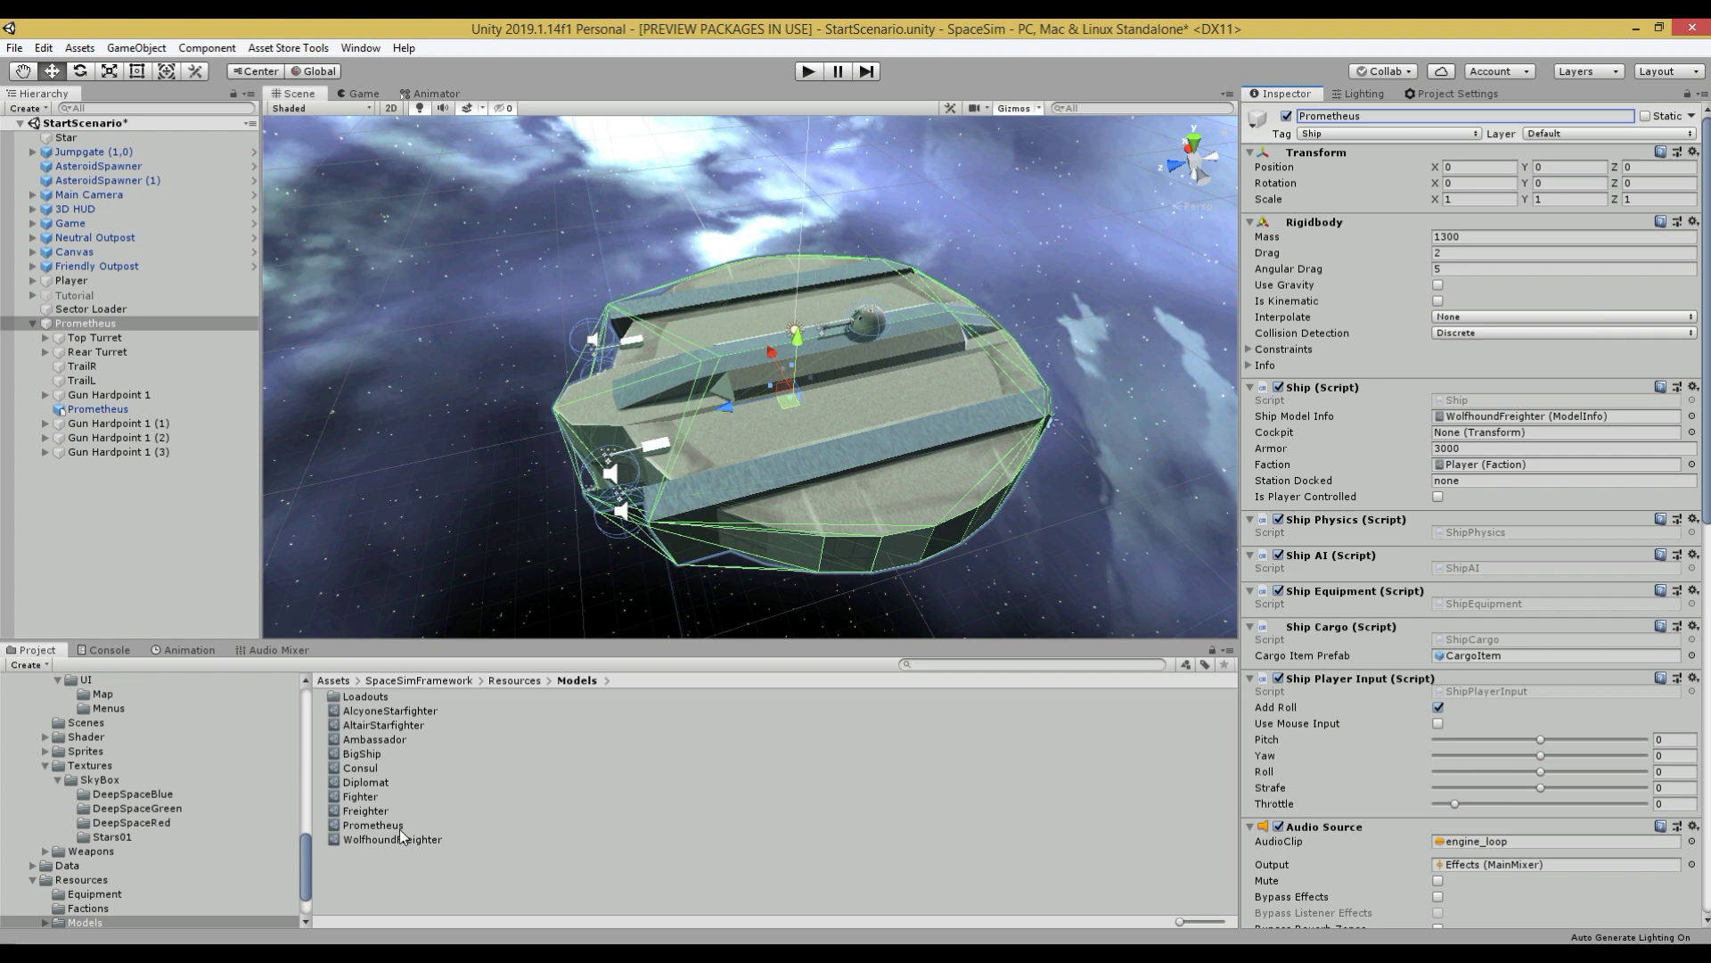
left_click_drag(374, 825, 1527, 419)
scroll(1502, 661, "down", 10)
scroll(1502, 660, "up", 10)
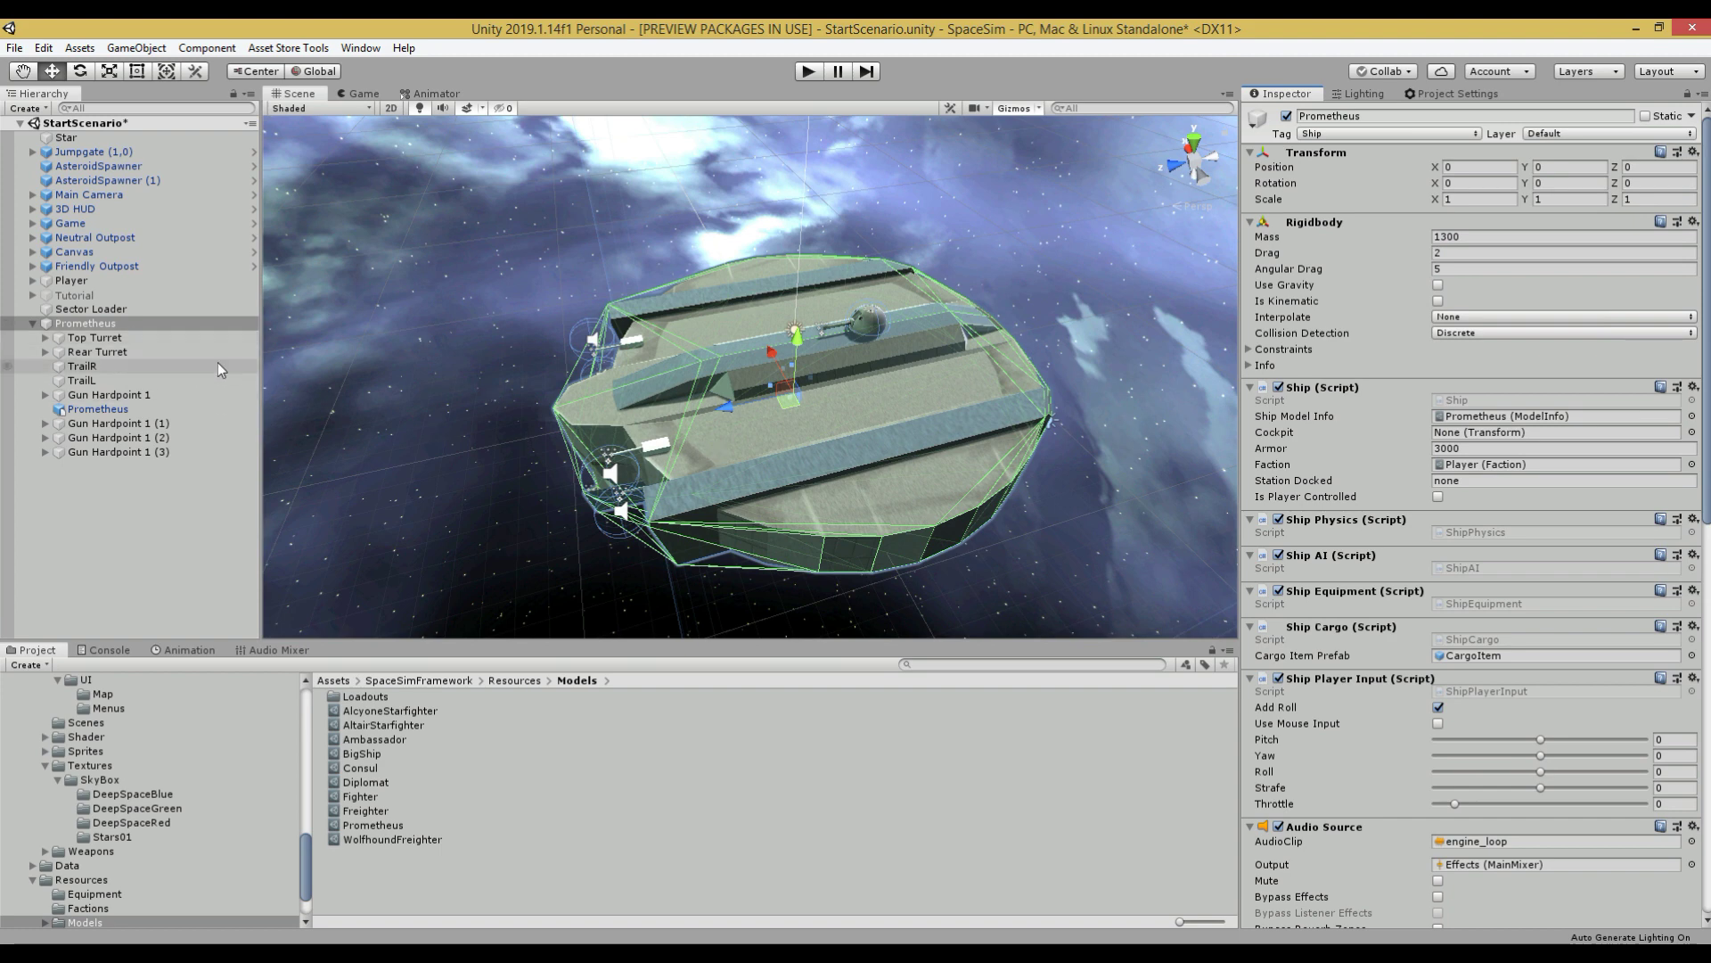
left_click(1438, 496)
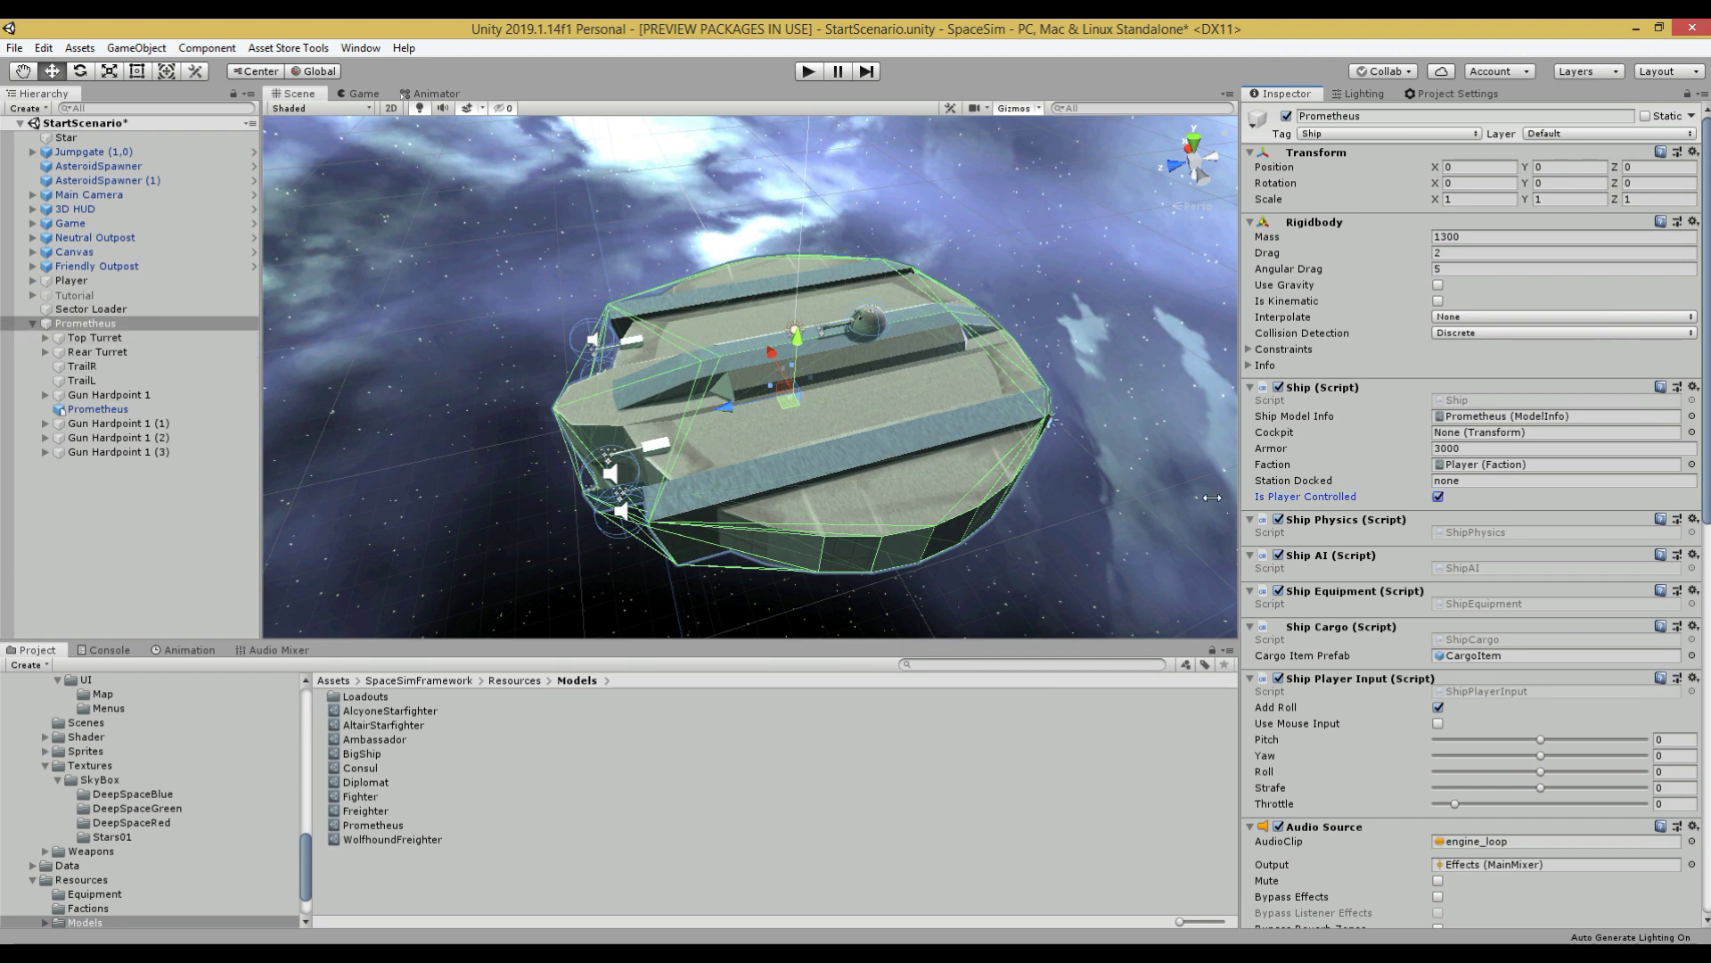
left_click(1438, 496)
Step: Open the project's Ships prefab folder and select the Prometheus ship's root object in the scene
scroll(104, 805, "up", 5)
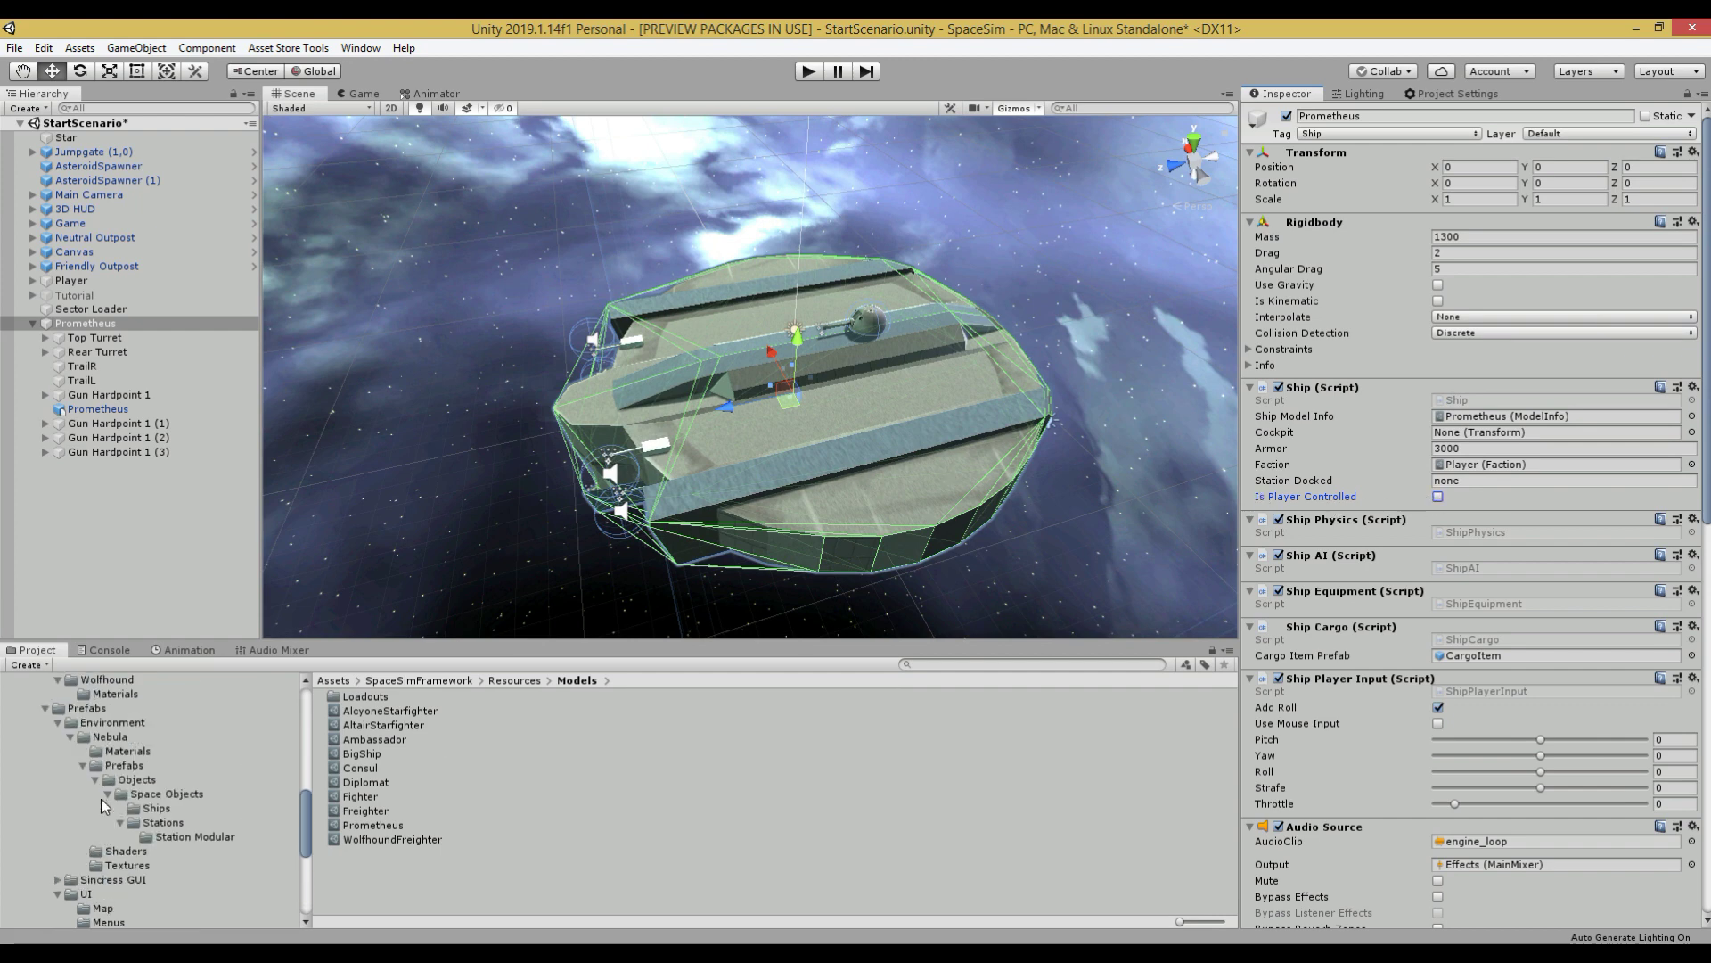
left_click(147, 808)
left_click(71, 326)
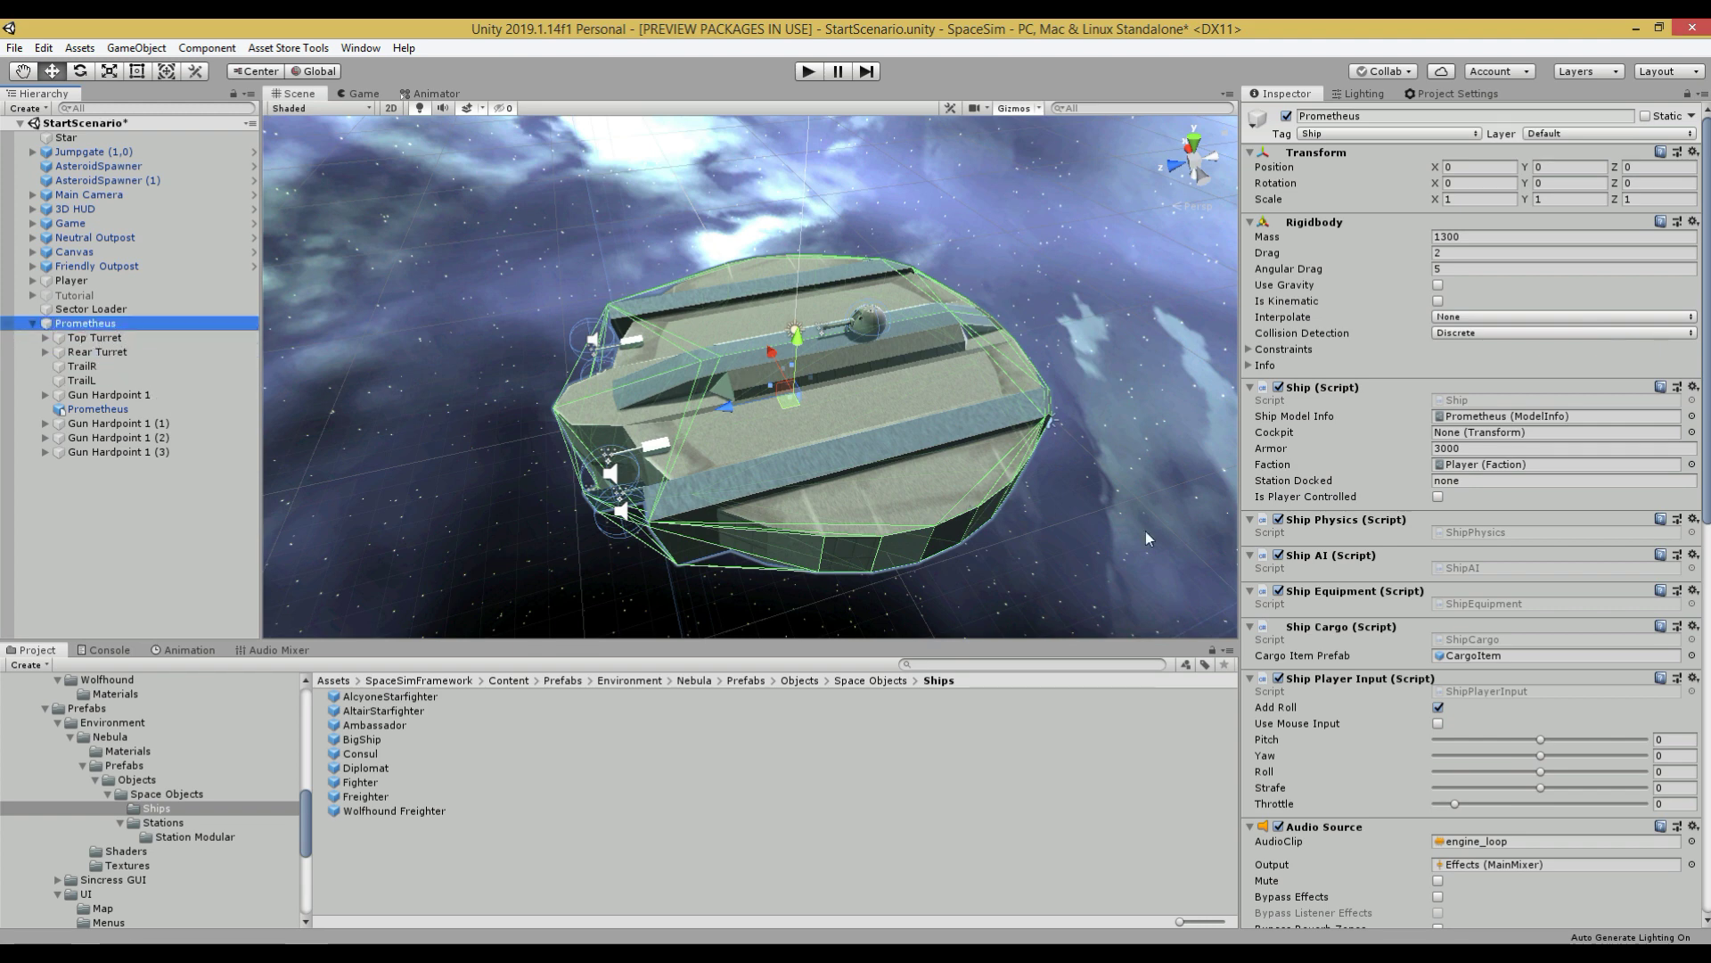
Step: Inspect the Prometheus mesh child and locate its HullMaterial among the project's model assets
key("Down")
key("Down")
key("Down")
key("Down")
key("Down")
key("Down")
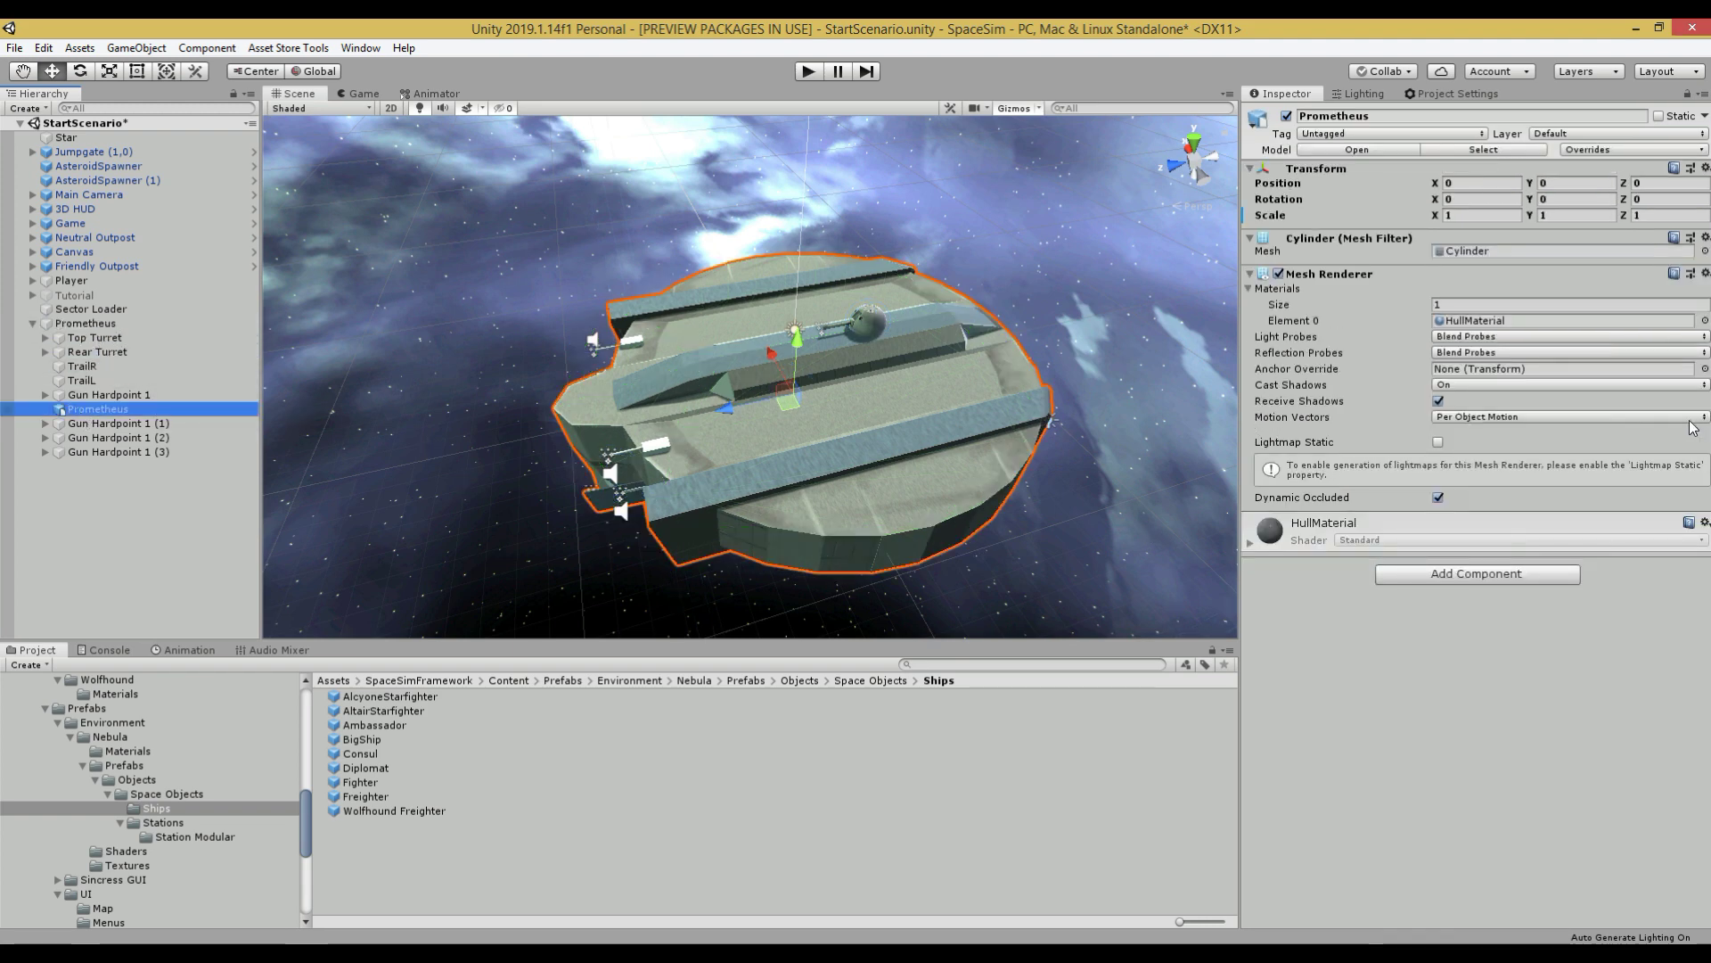
left_click(1473, 321)
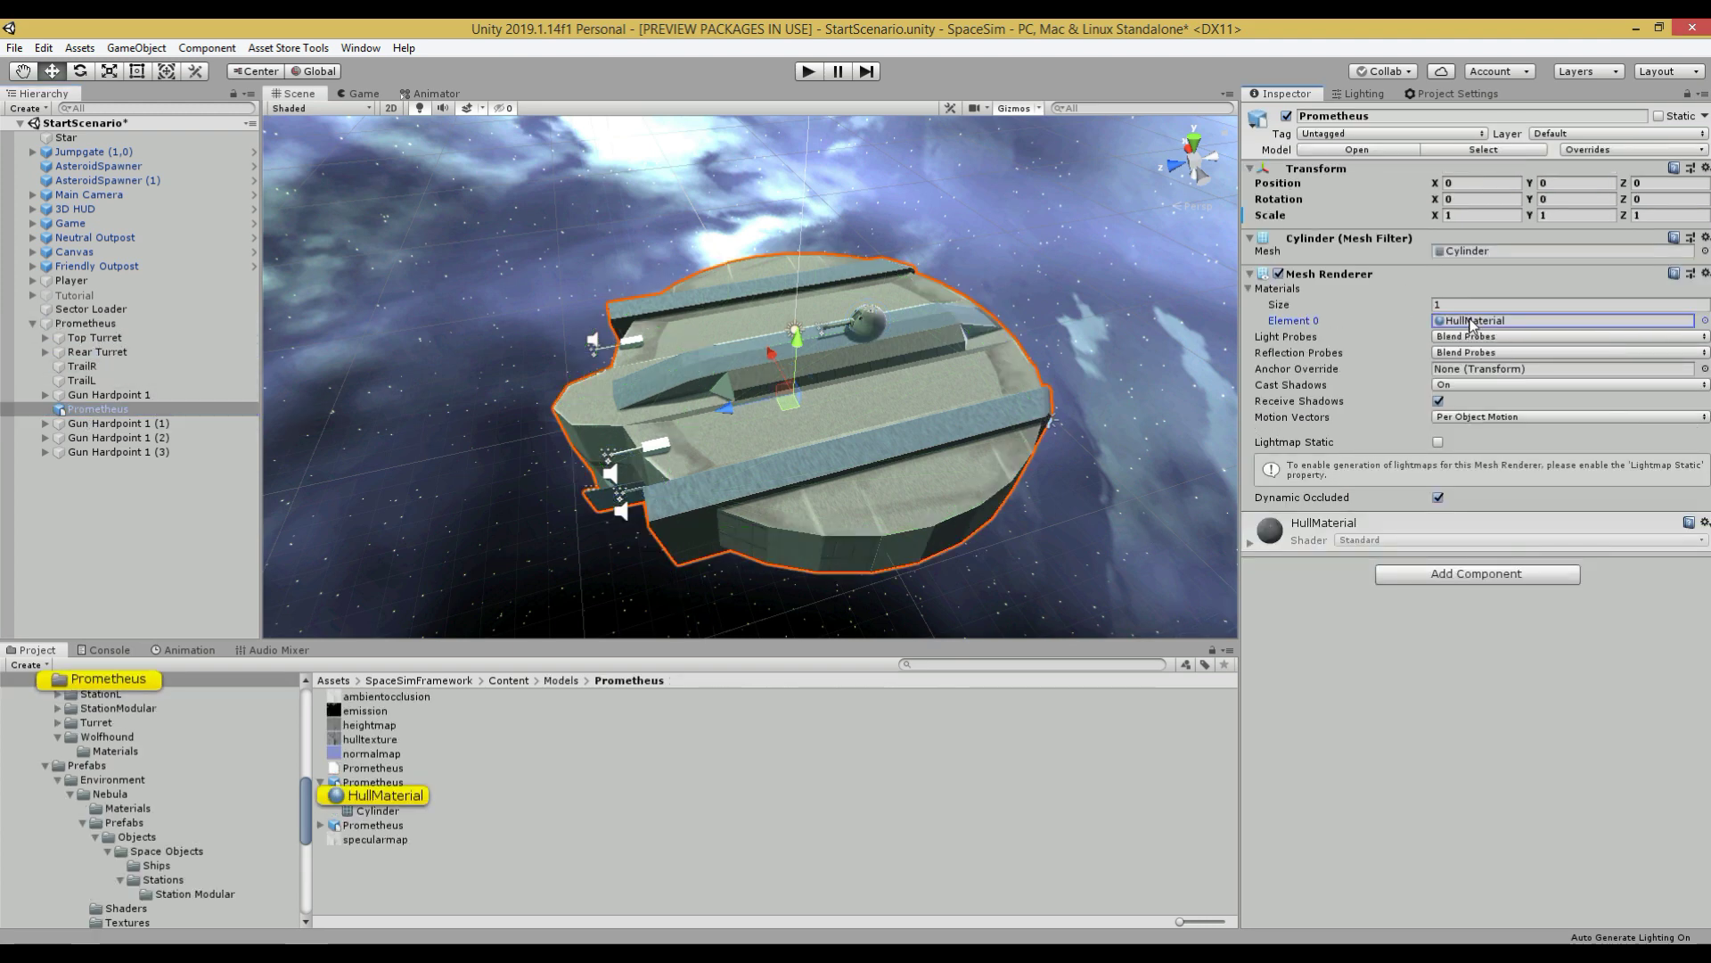
left_click(385, 796)
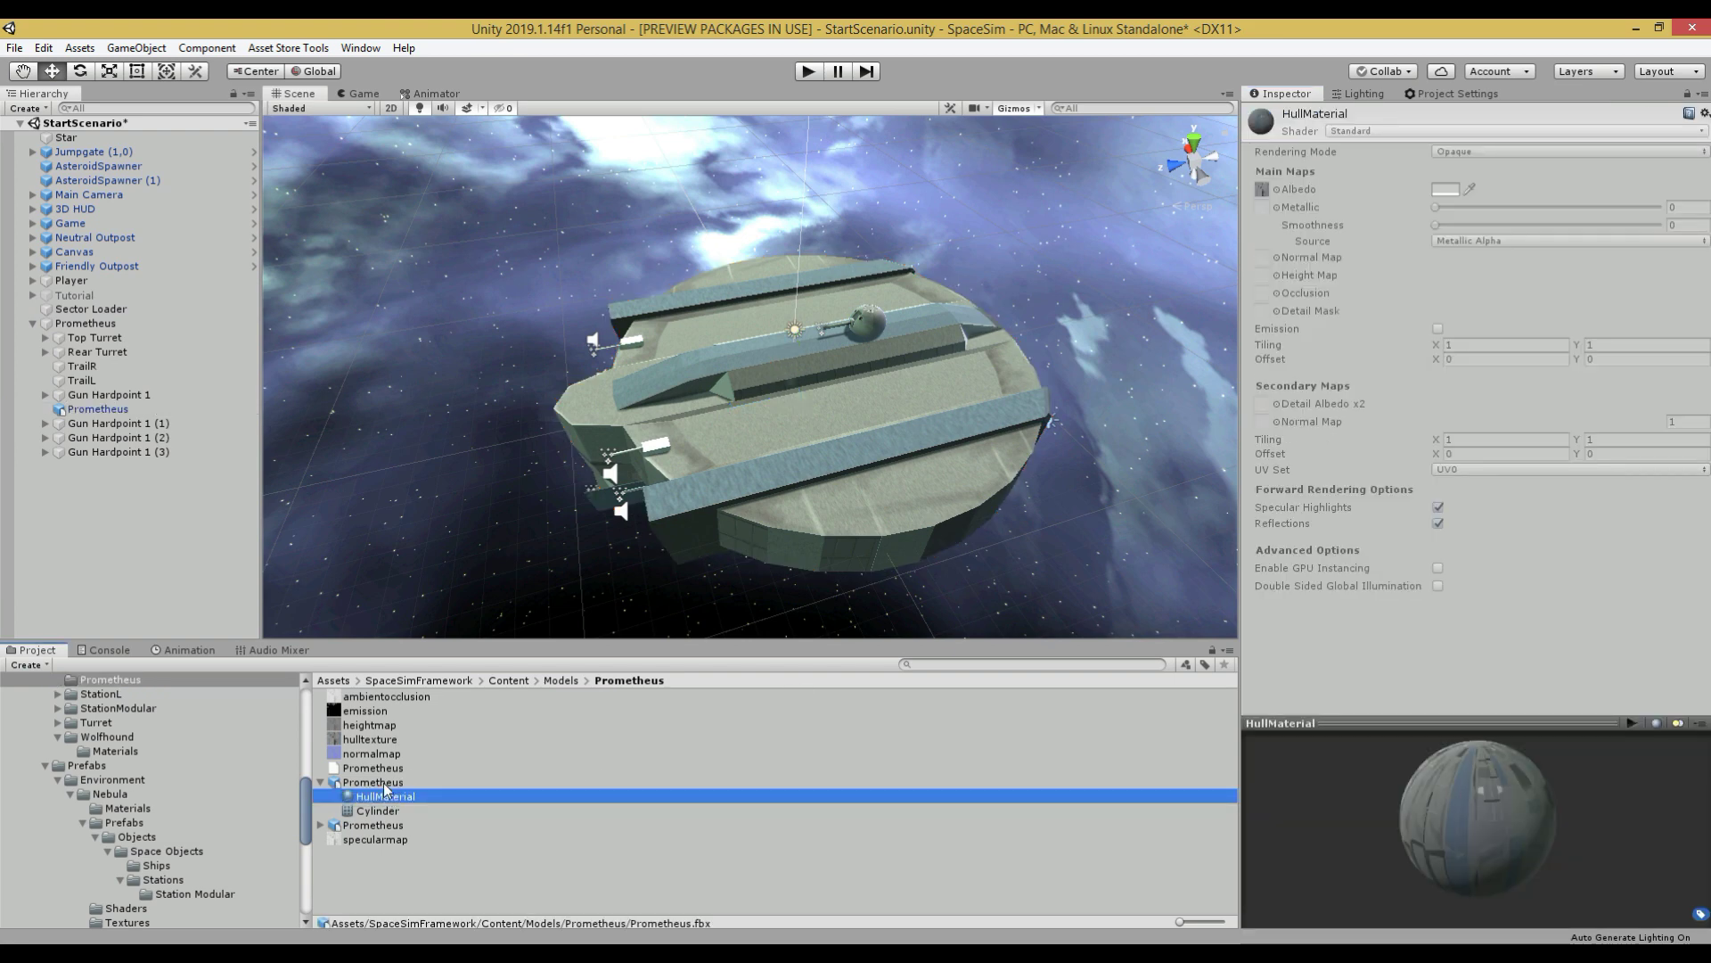
left_click(384, 784)
right_click(372, 875)
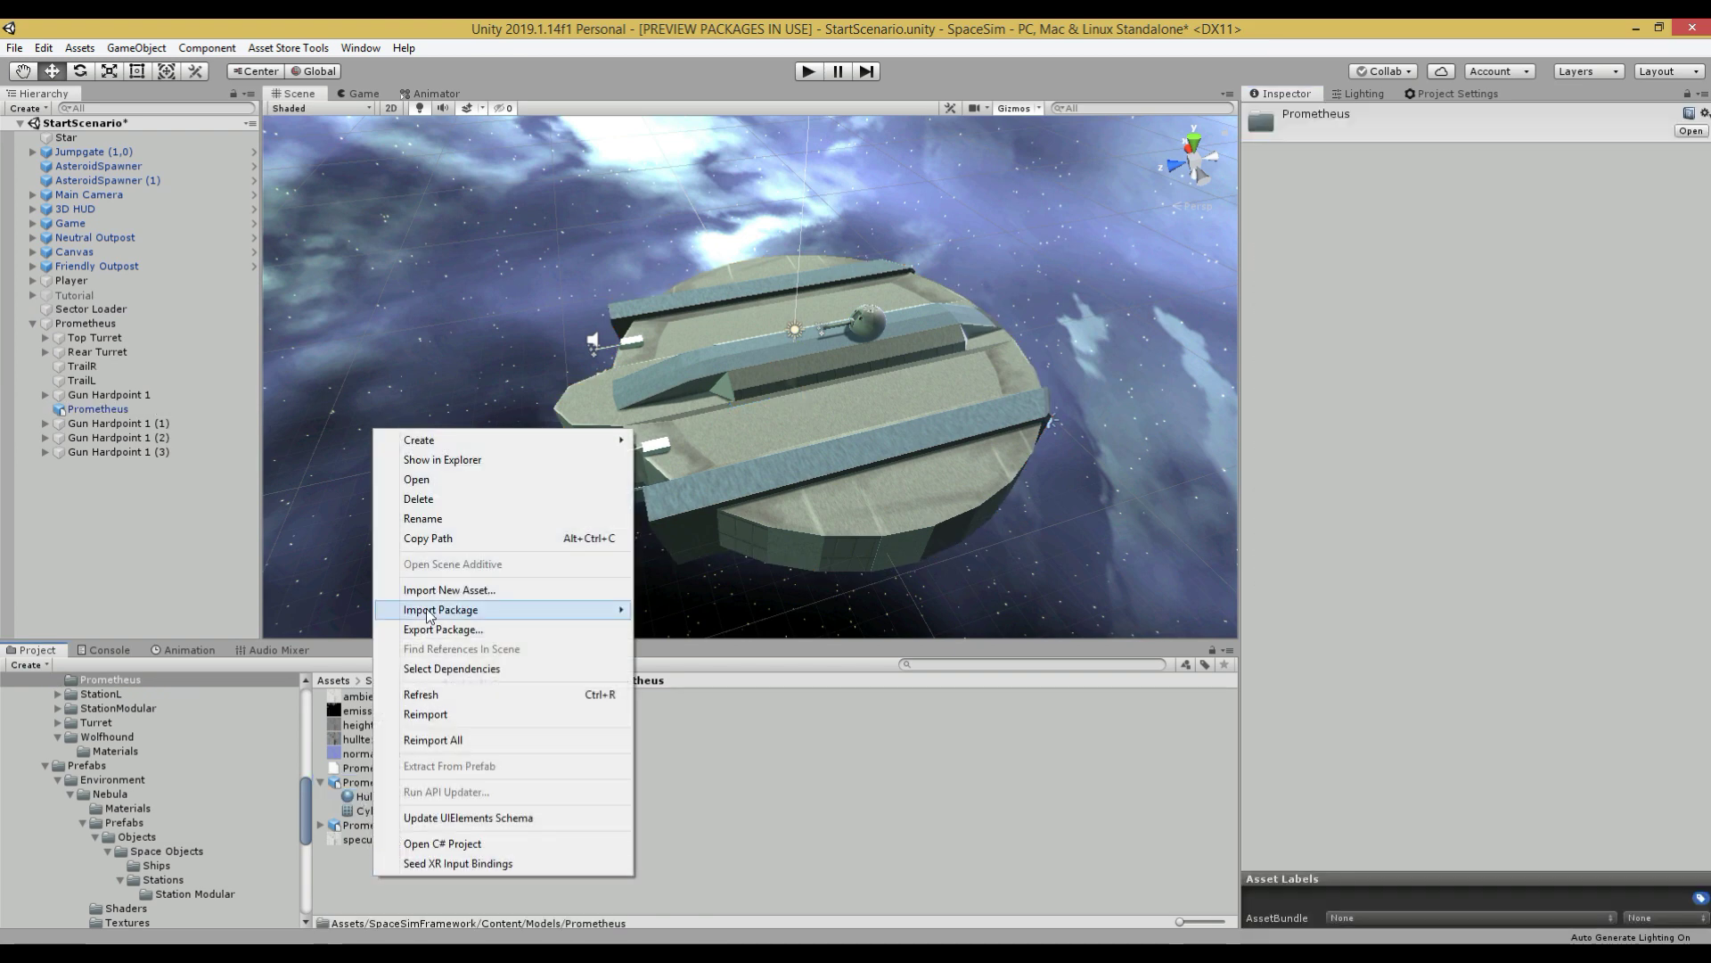
left_click(118, 408)
left_click(118, 408)
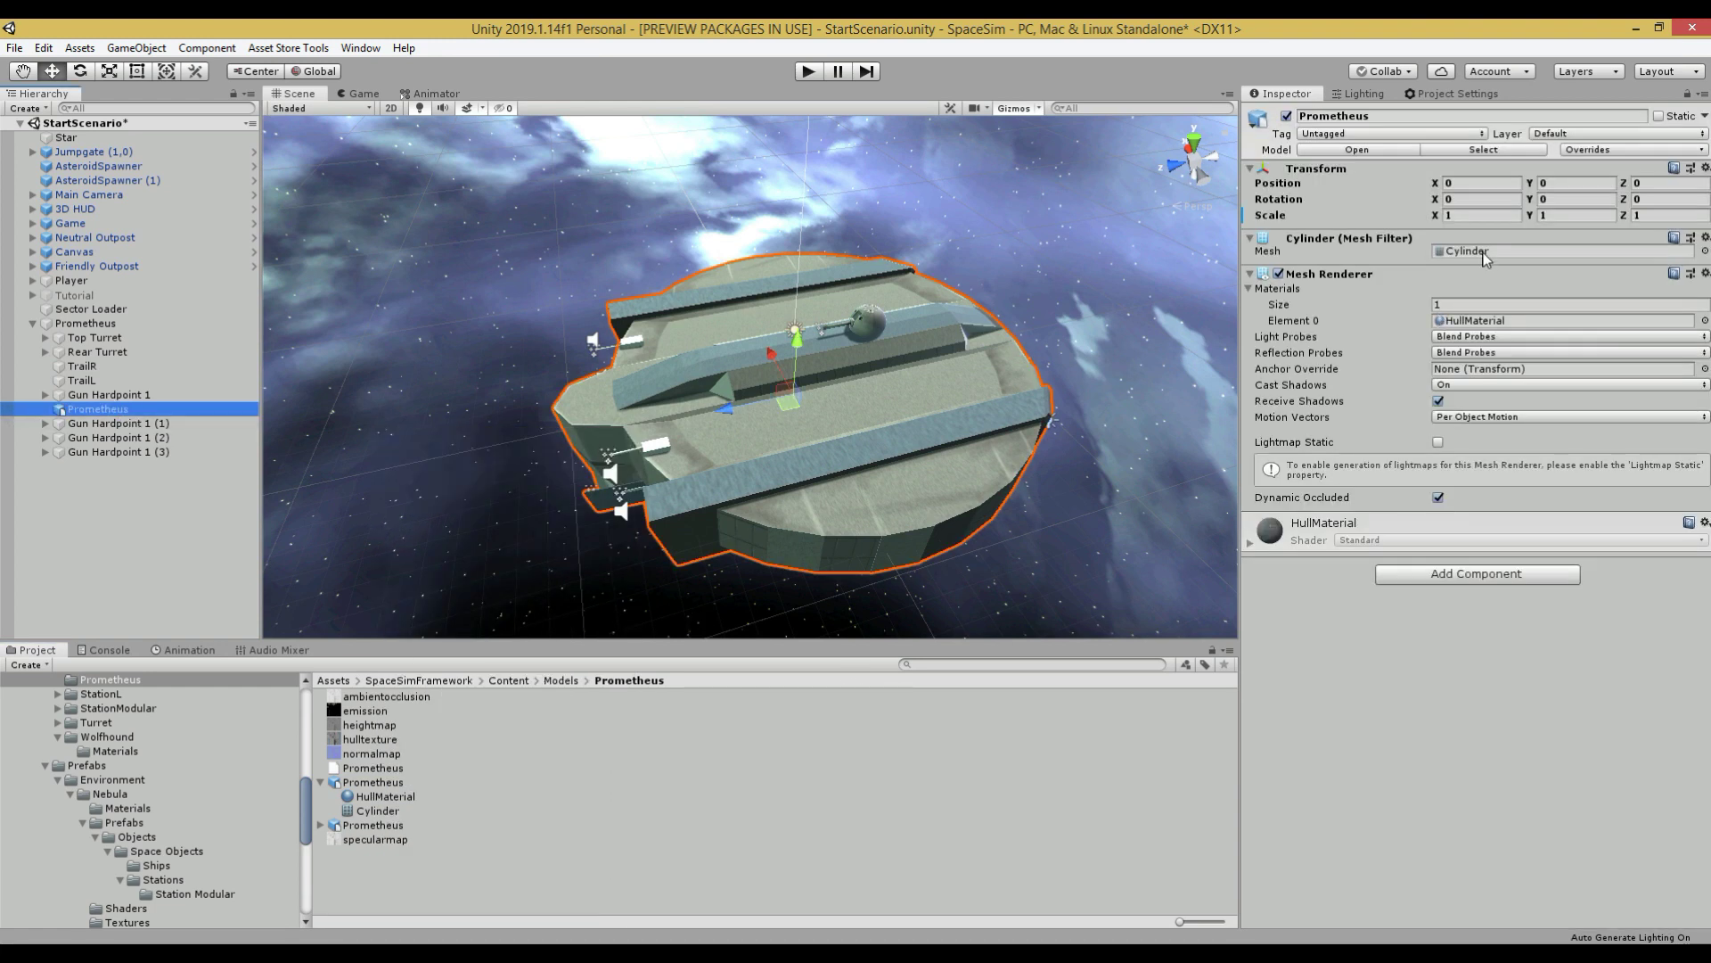
Step: Apply the hulltexture image to the ship's hull mesh as a new editable material and show that material's settings
left_click(1249, 542)
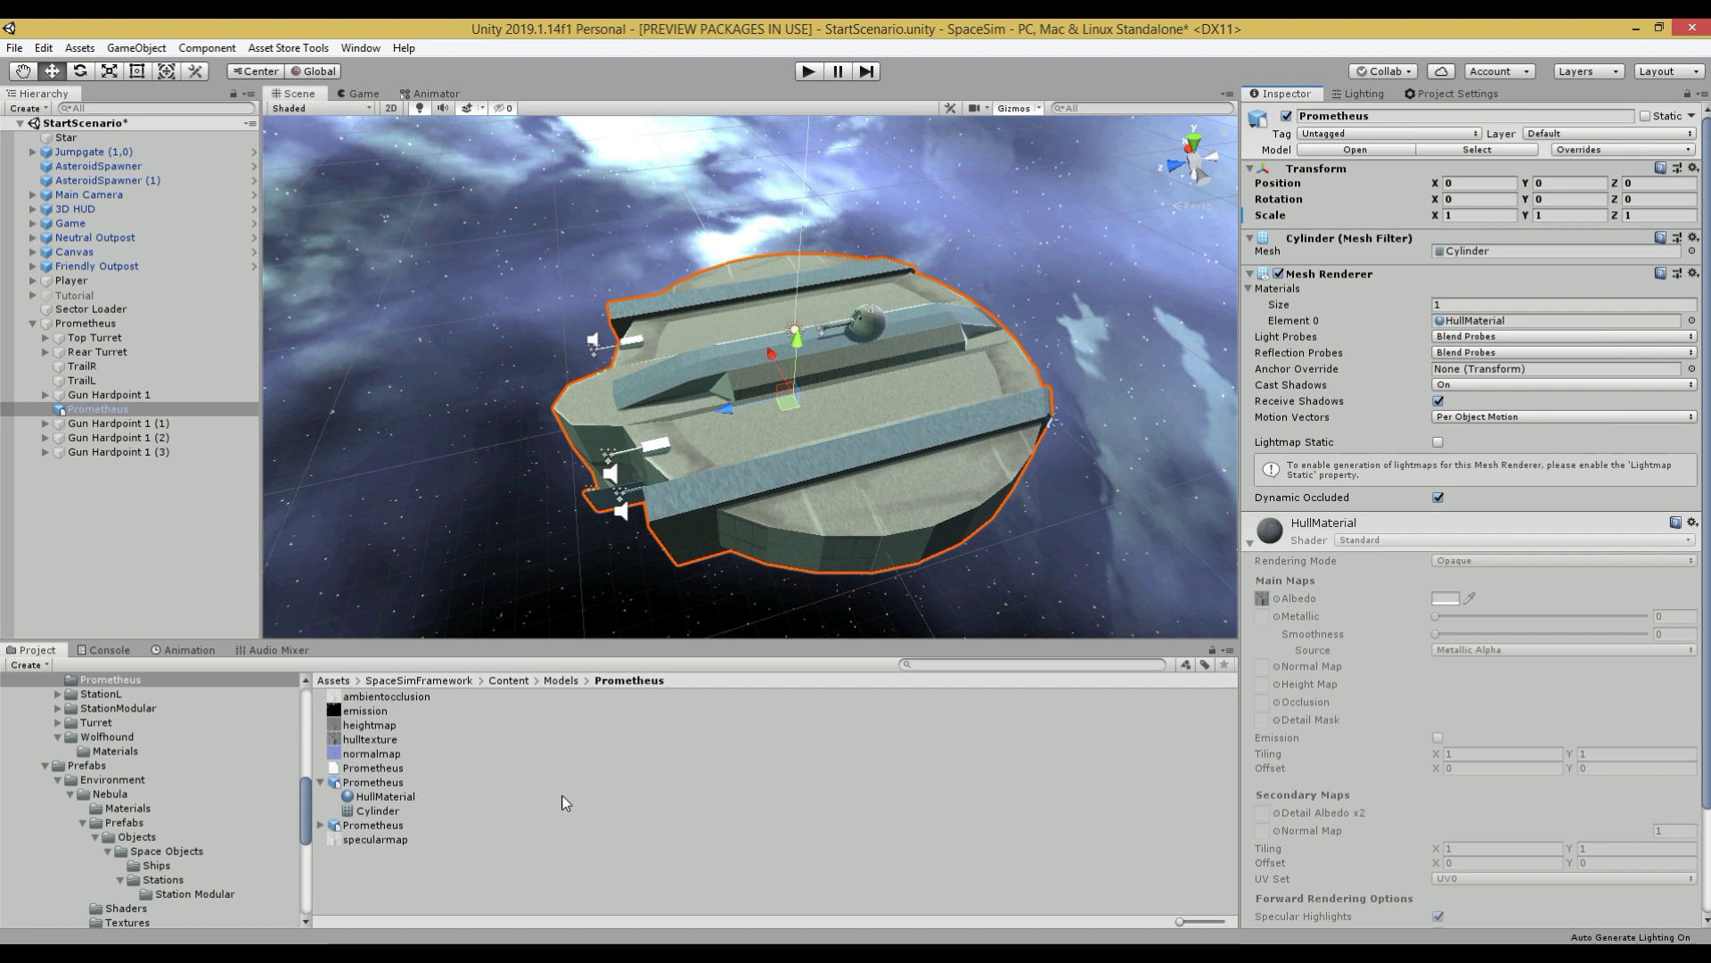
left_click_drag(364, 724, 735, 446)
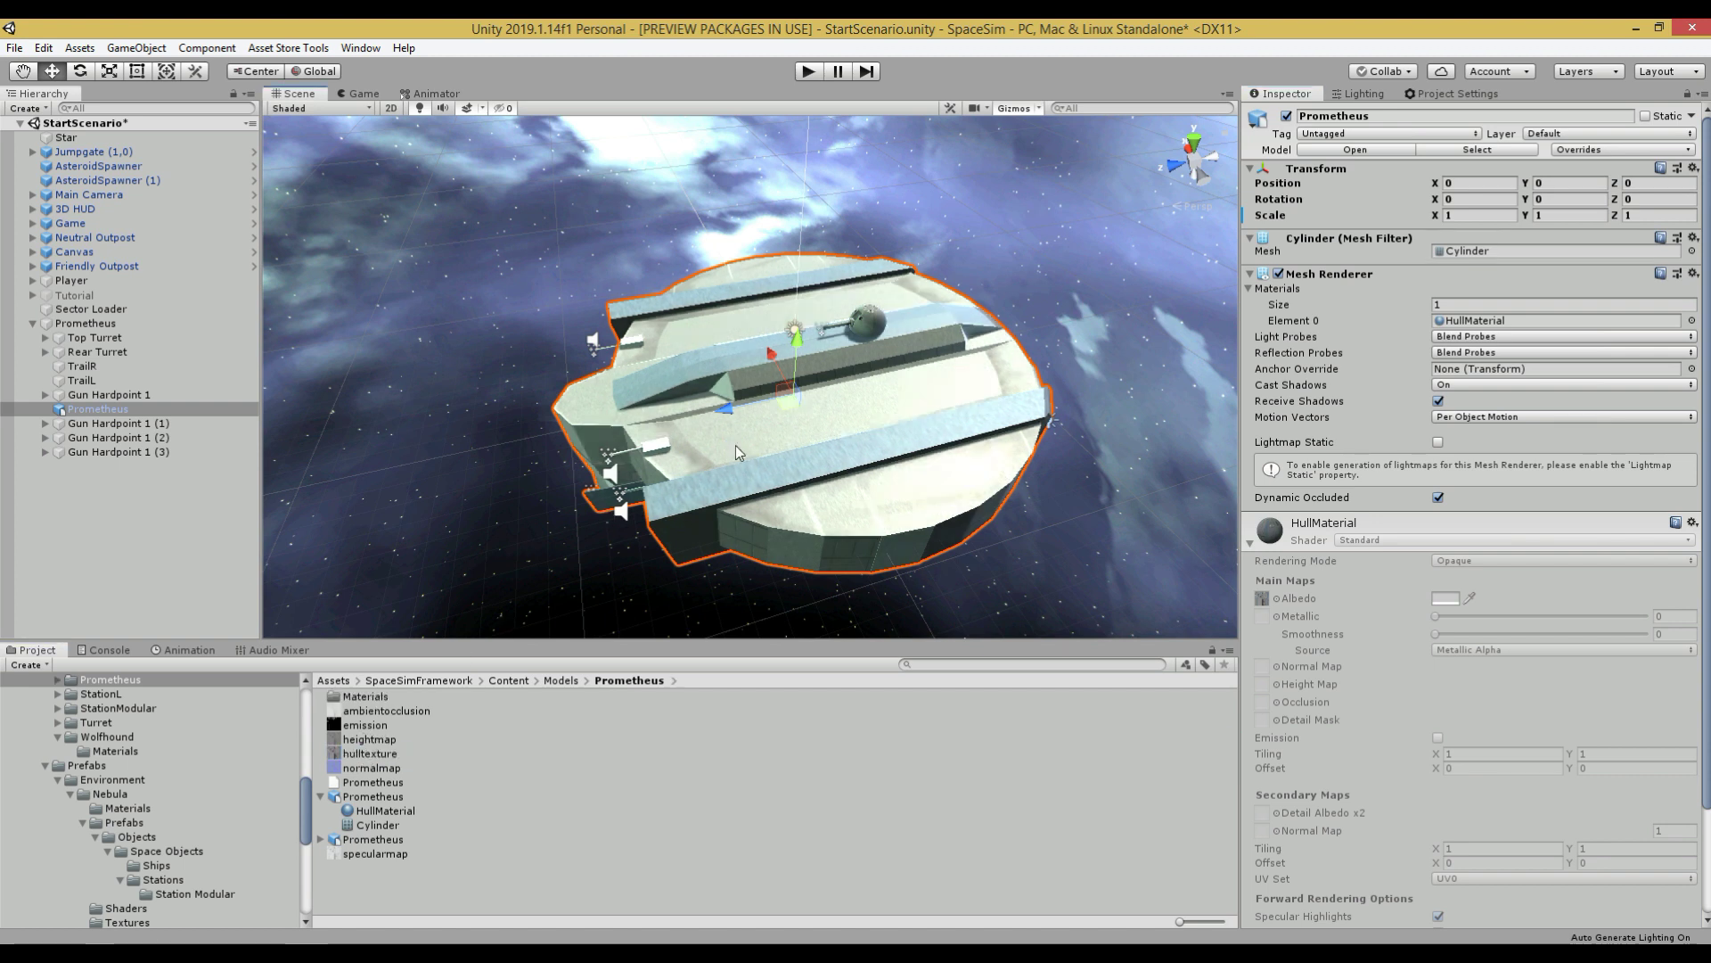
left_click(1250, 542)
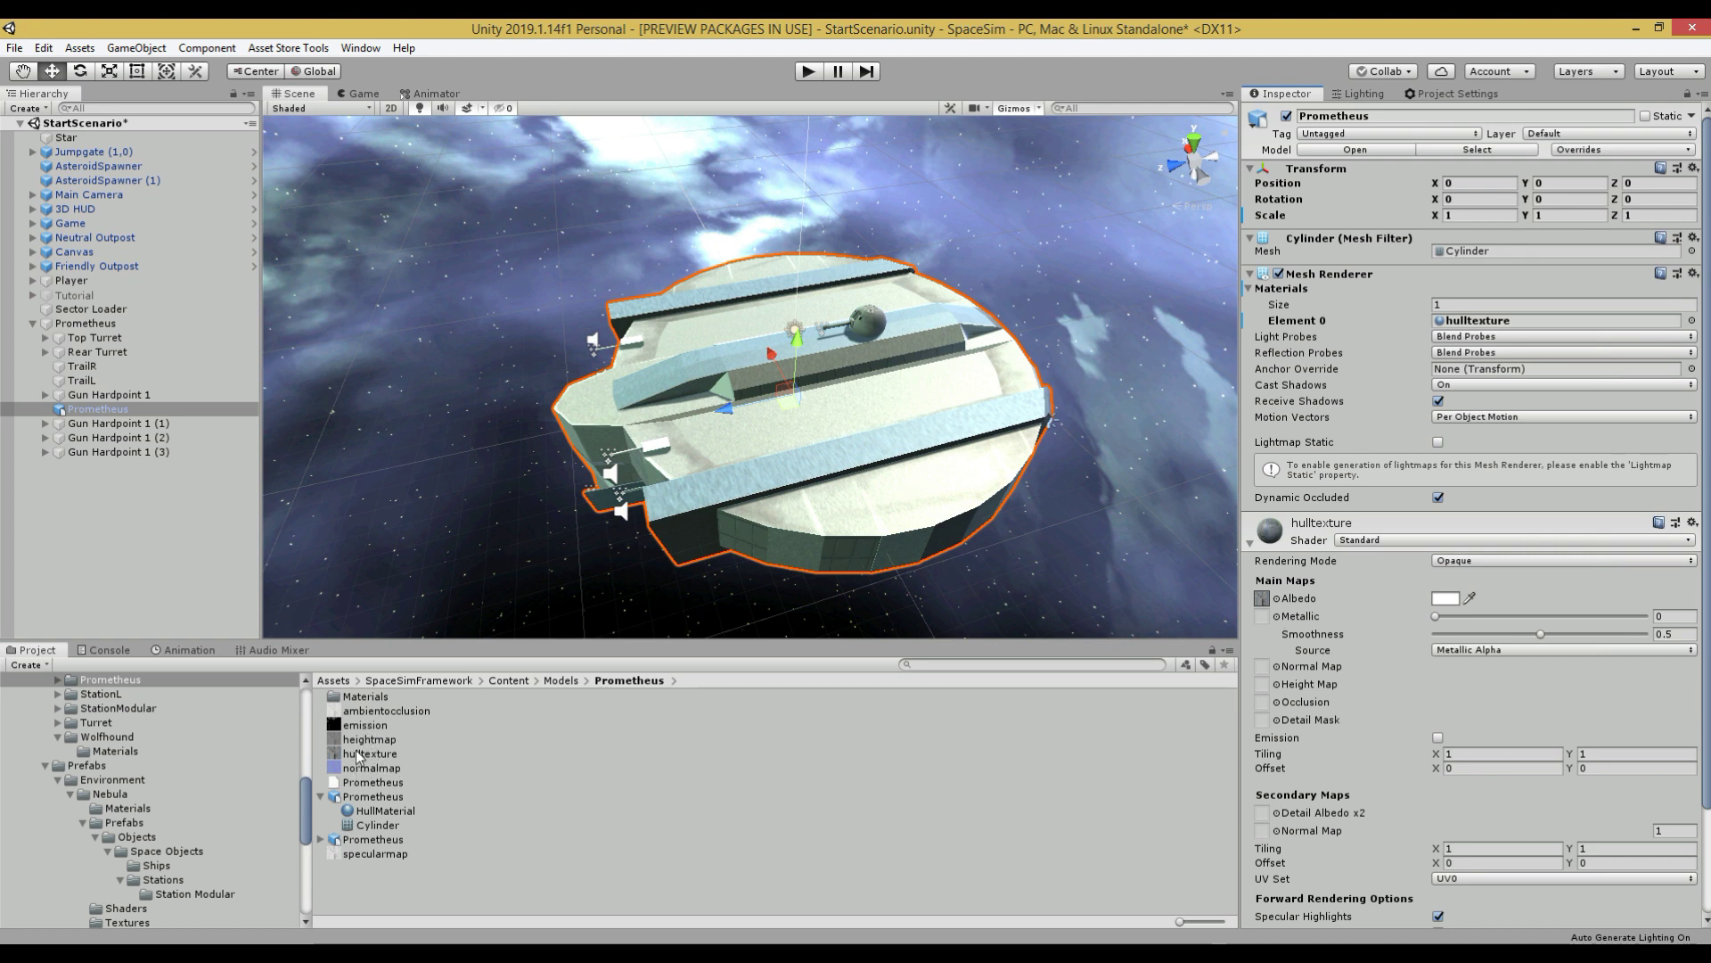
Step: In the hulltexture material, assign specularmap as Metallic, normalmap as Normal, heightmap as Height and ambientocclusion as Occlusion, and enable Emission with the emission texture
left_click_drag(372, 854, 1262, 616)
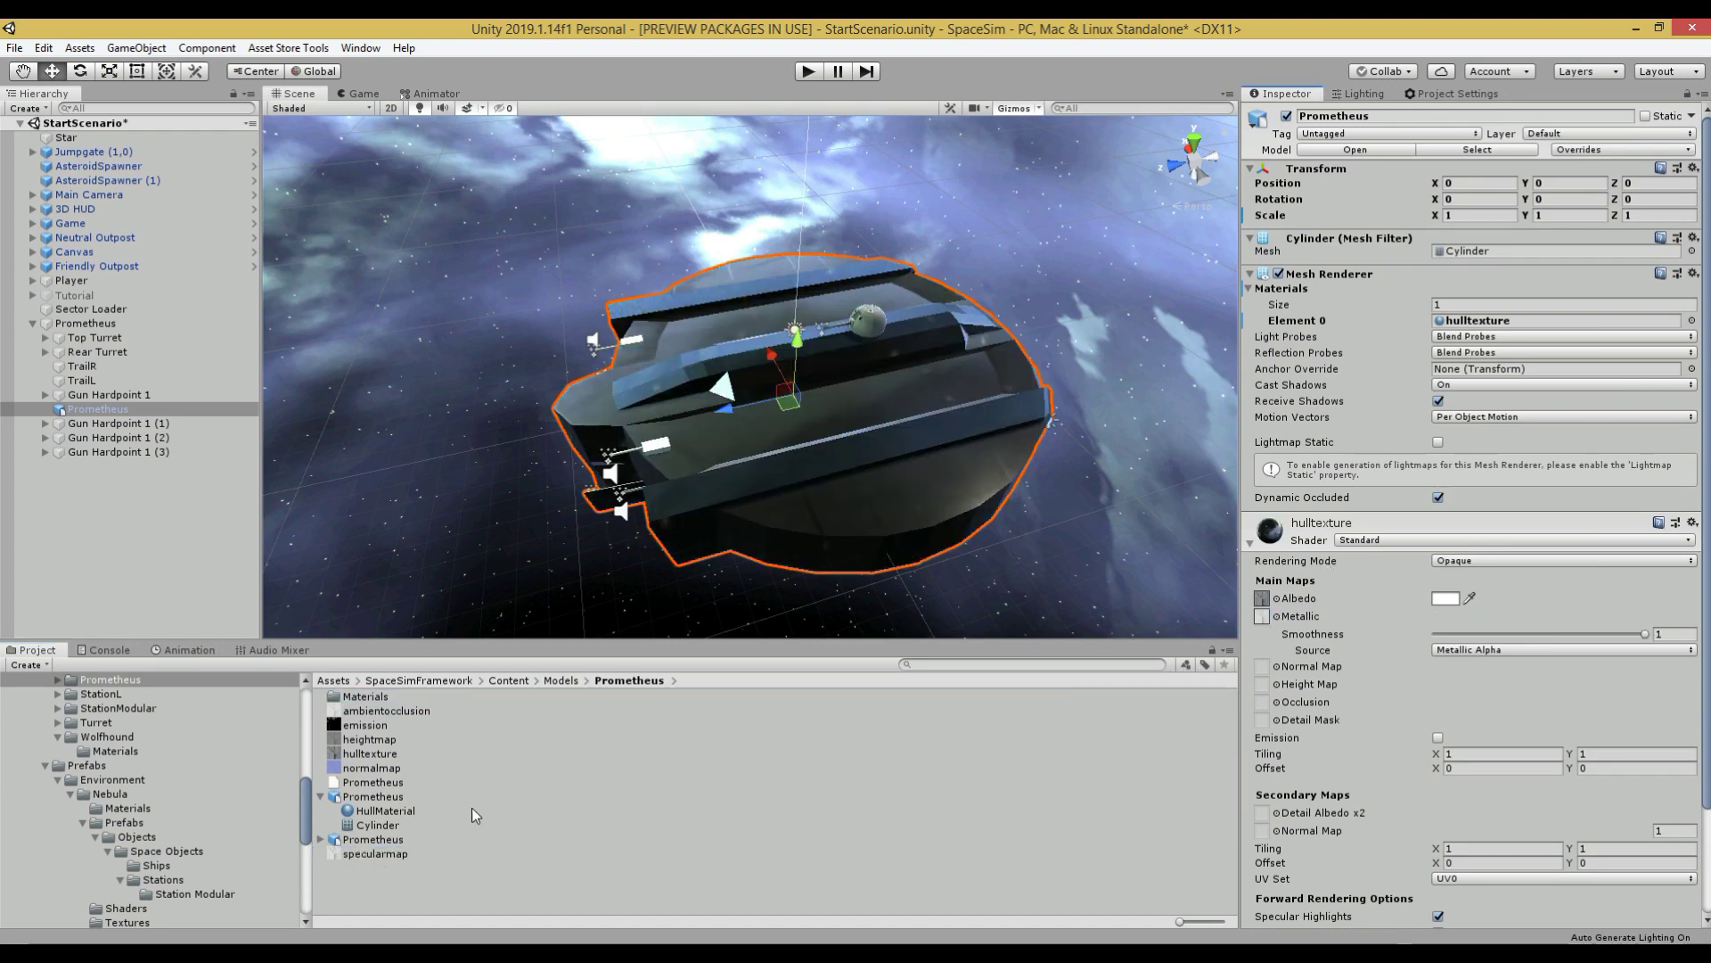
left_click_drag(375, 768, 1264, 666)
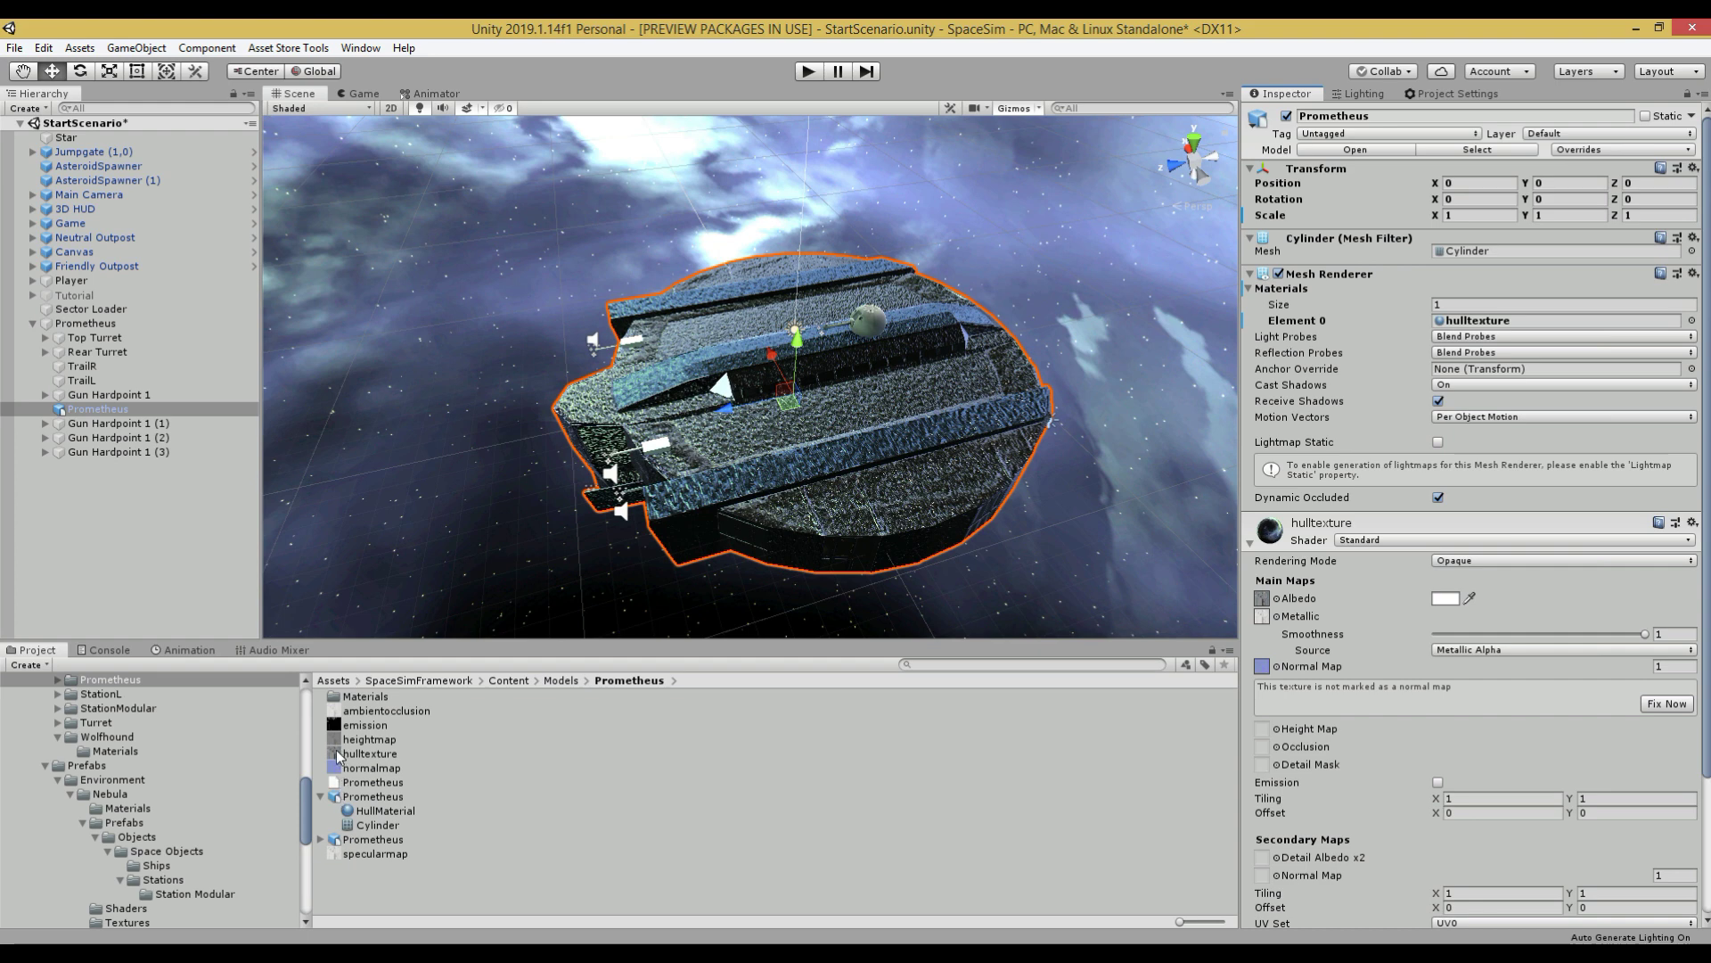
left_click_drag(348, 740, 1262, 729)
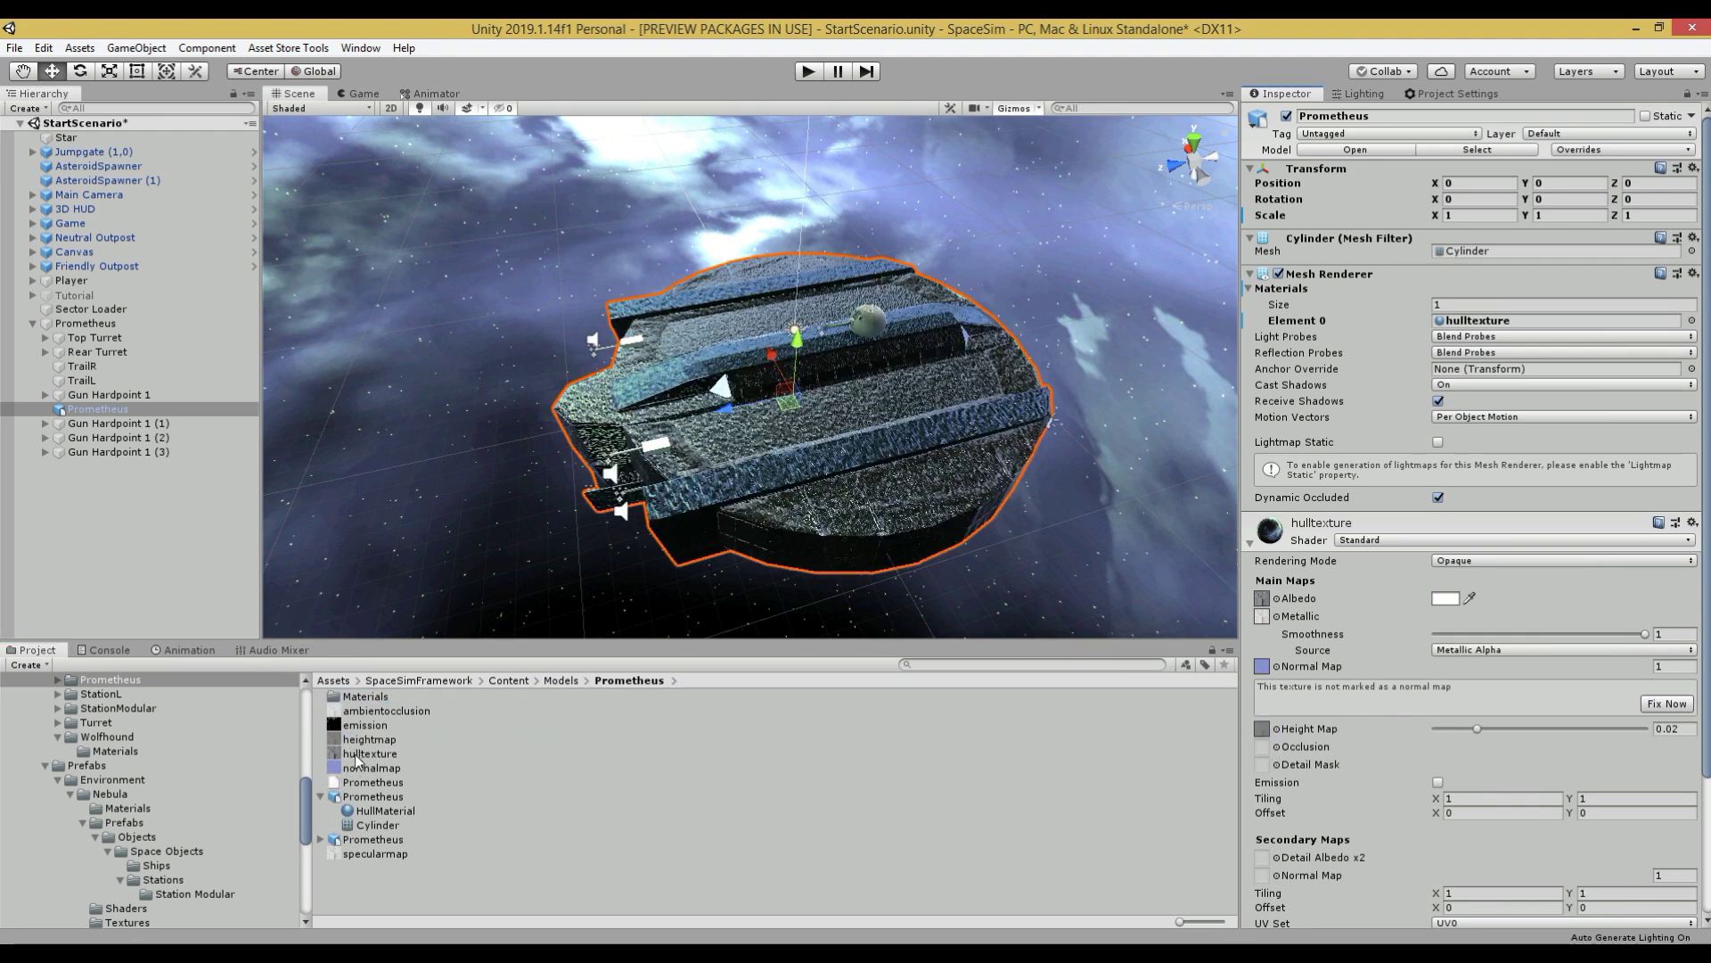
left_click_drag(358, 711, 1262, 747)
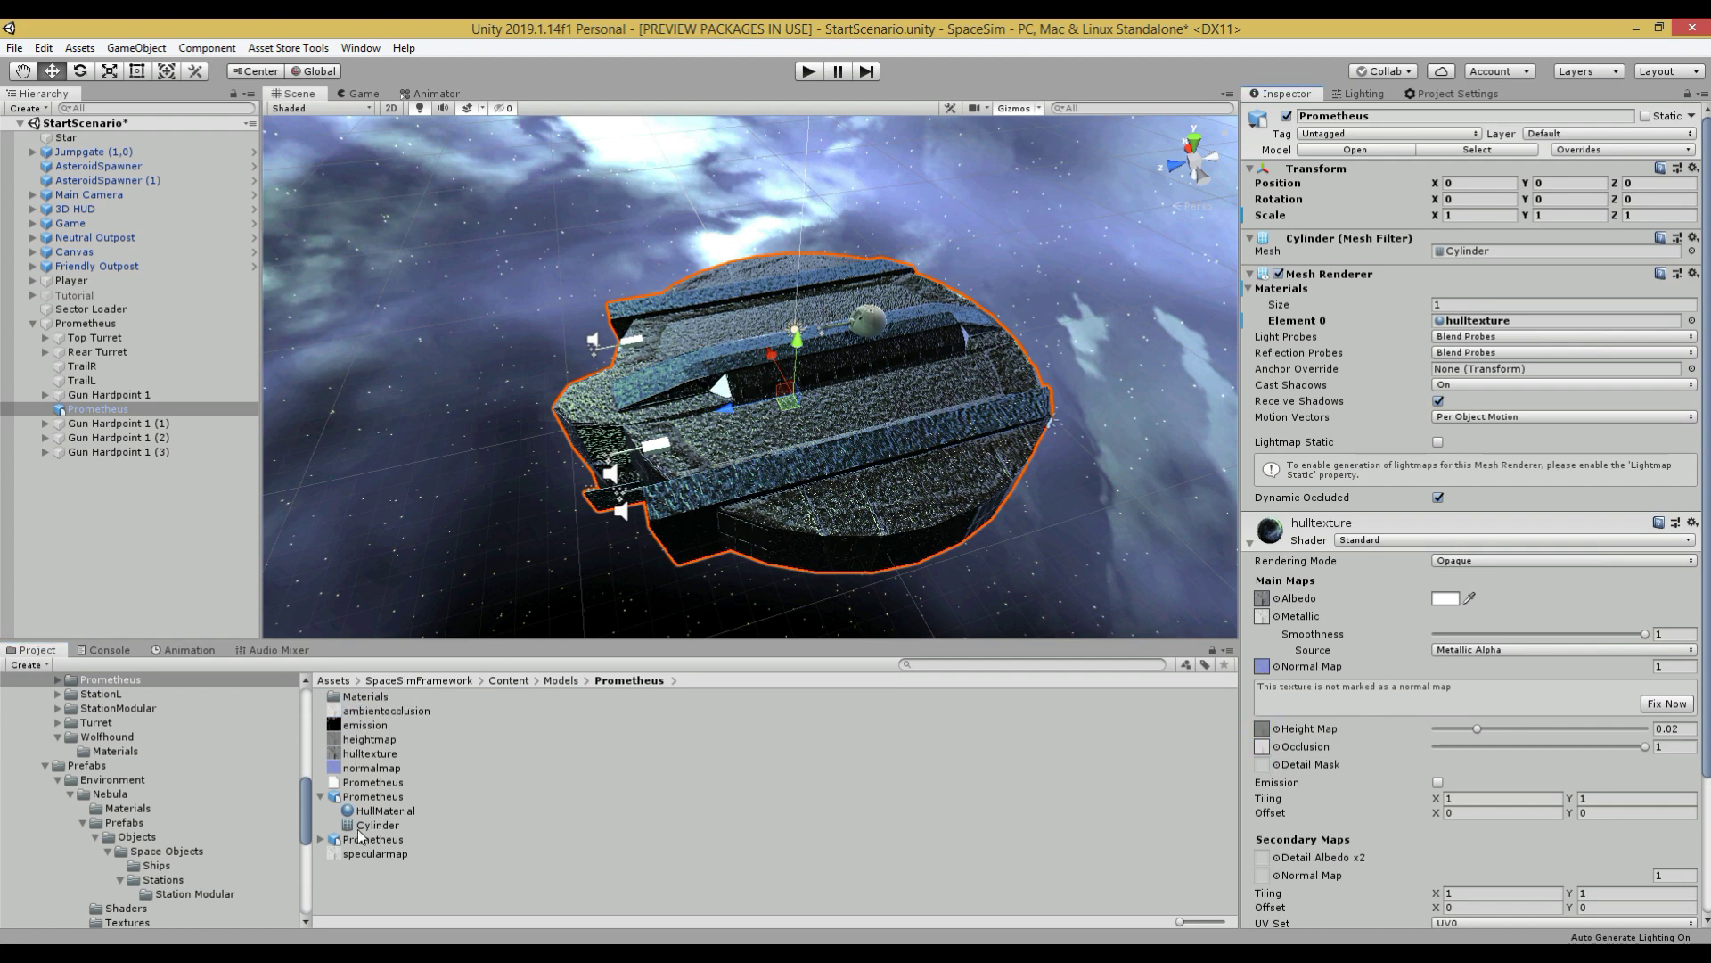
left_click(1437, 782)
left_click_drag(365, 725, 1268, 803)
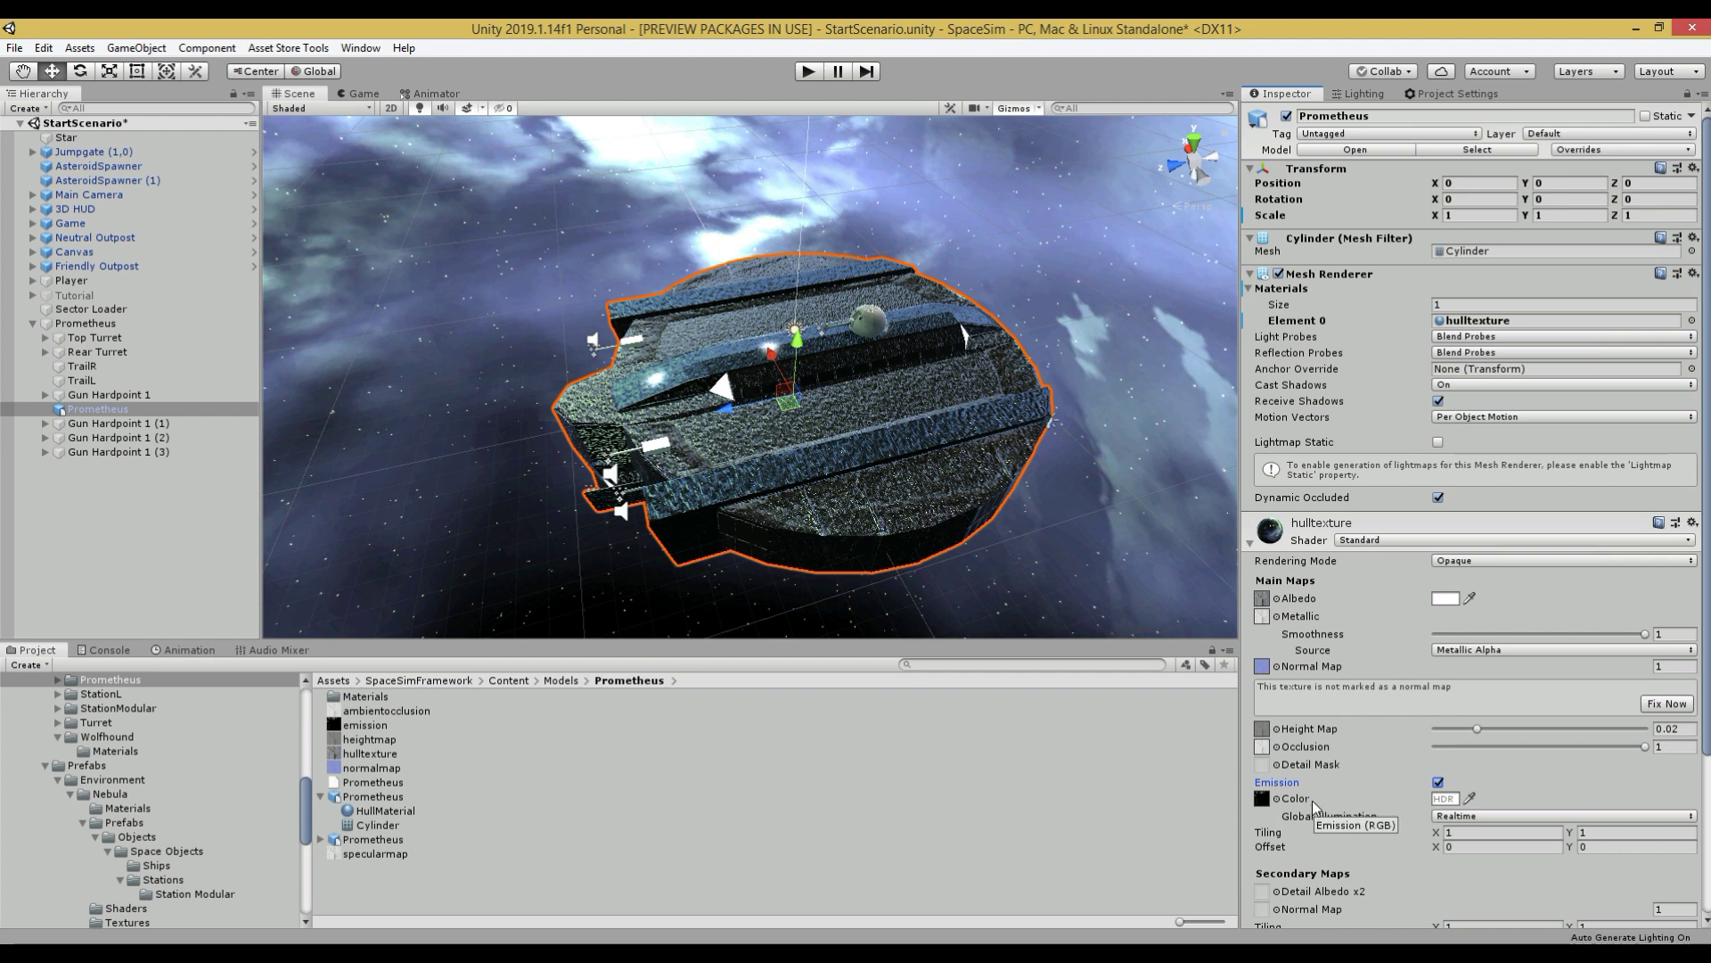
Step: Mark the hull's normalmap texture as a normal map, then set its strength to 0.08 and the material's smoothness to 0.676
left_click(1667, 704)
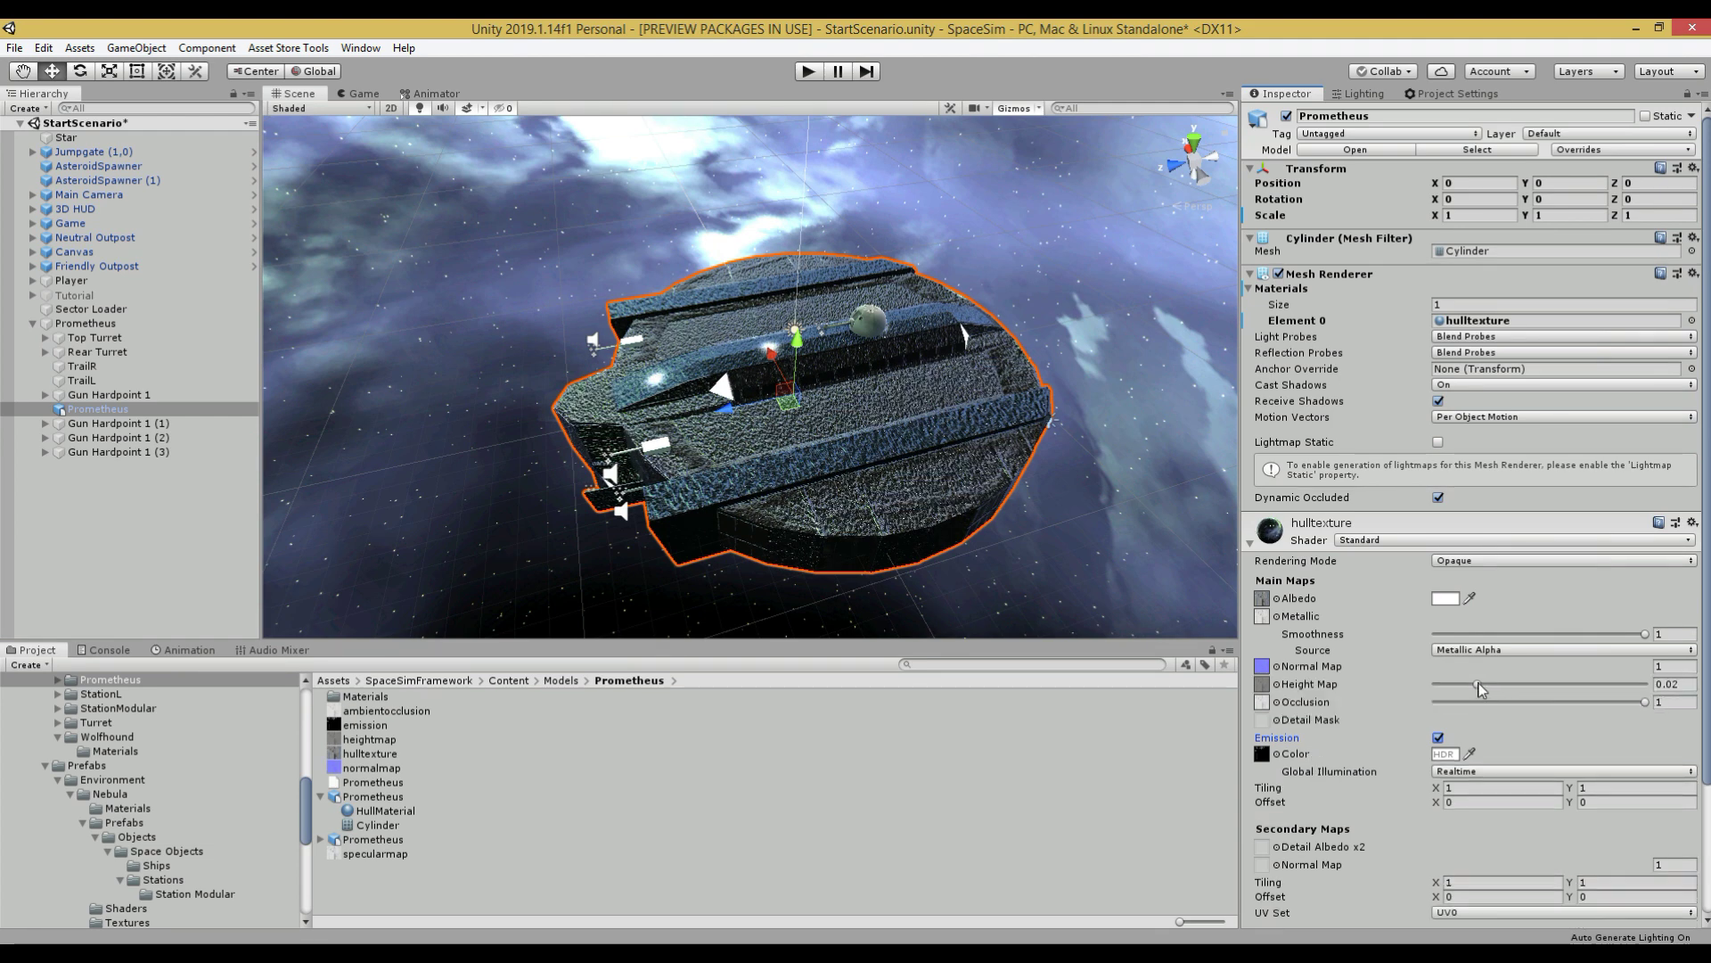
mouse_move(1587, 667)
left_mouse_down()
mouse_move(1569, 668)
mouse_move(1577, 635)
left_mouse_up()
left_click_drag(1025, 548, 1230, 472, "alt")
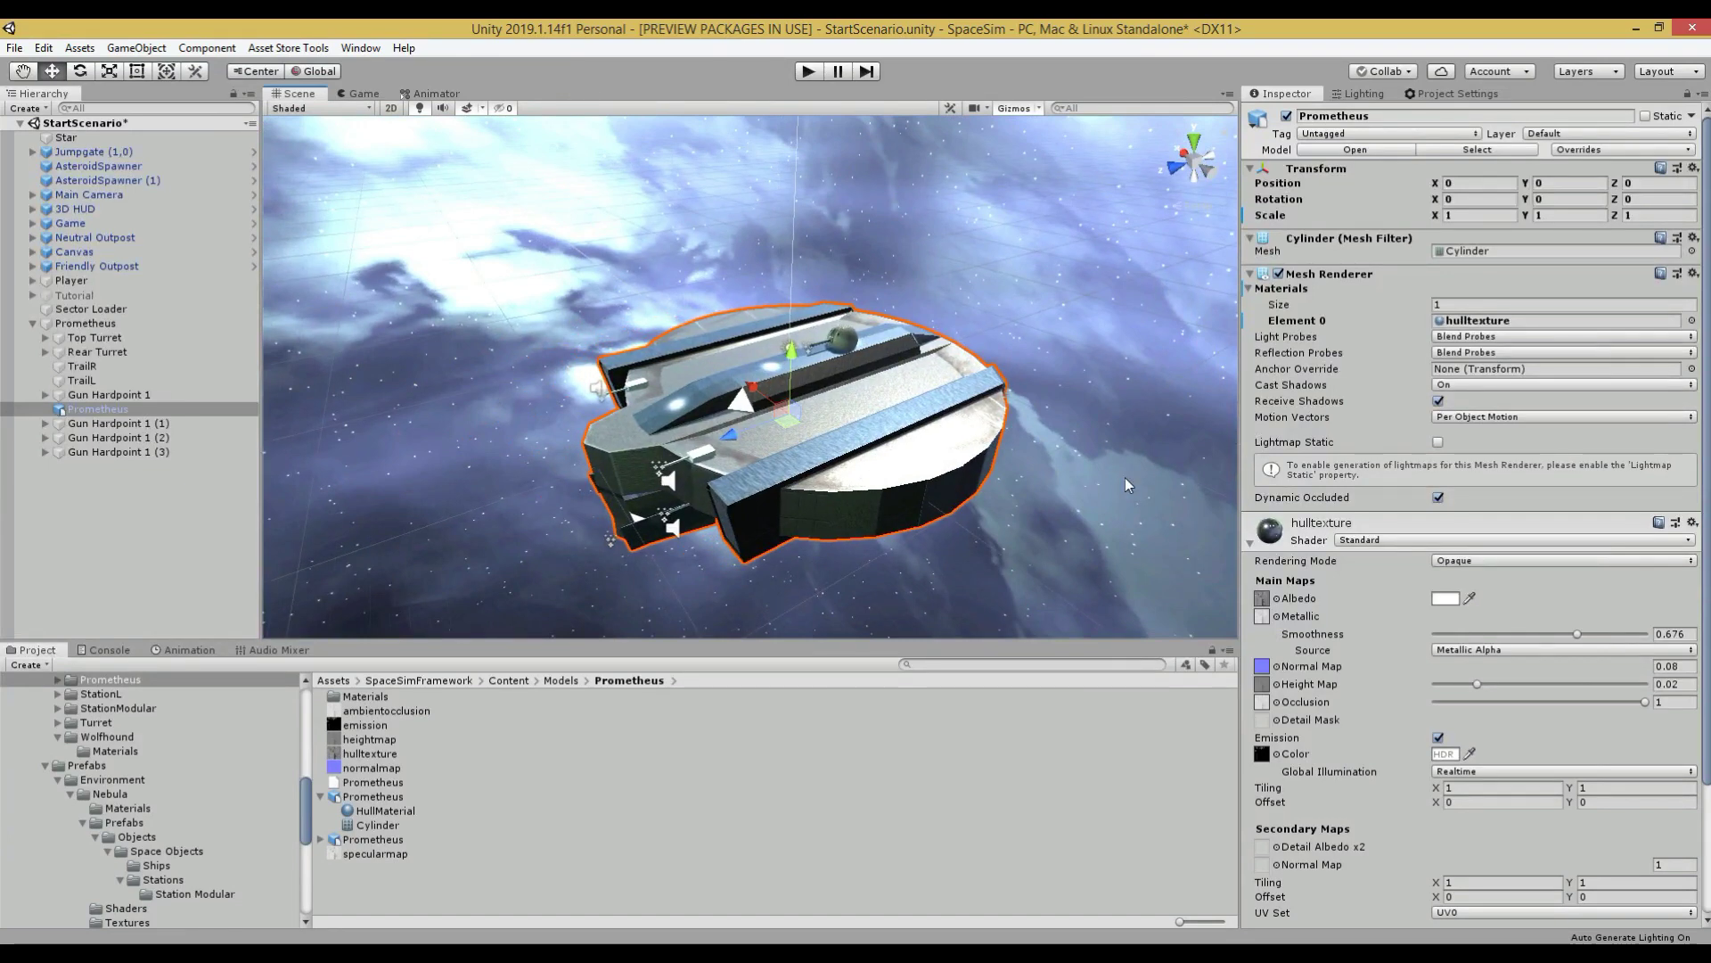
Step: Save the Prometheus ship as a prefab in the Ships folder and mark its scene instance as player controlled
left_click(85, 323)
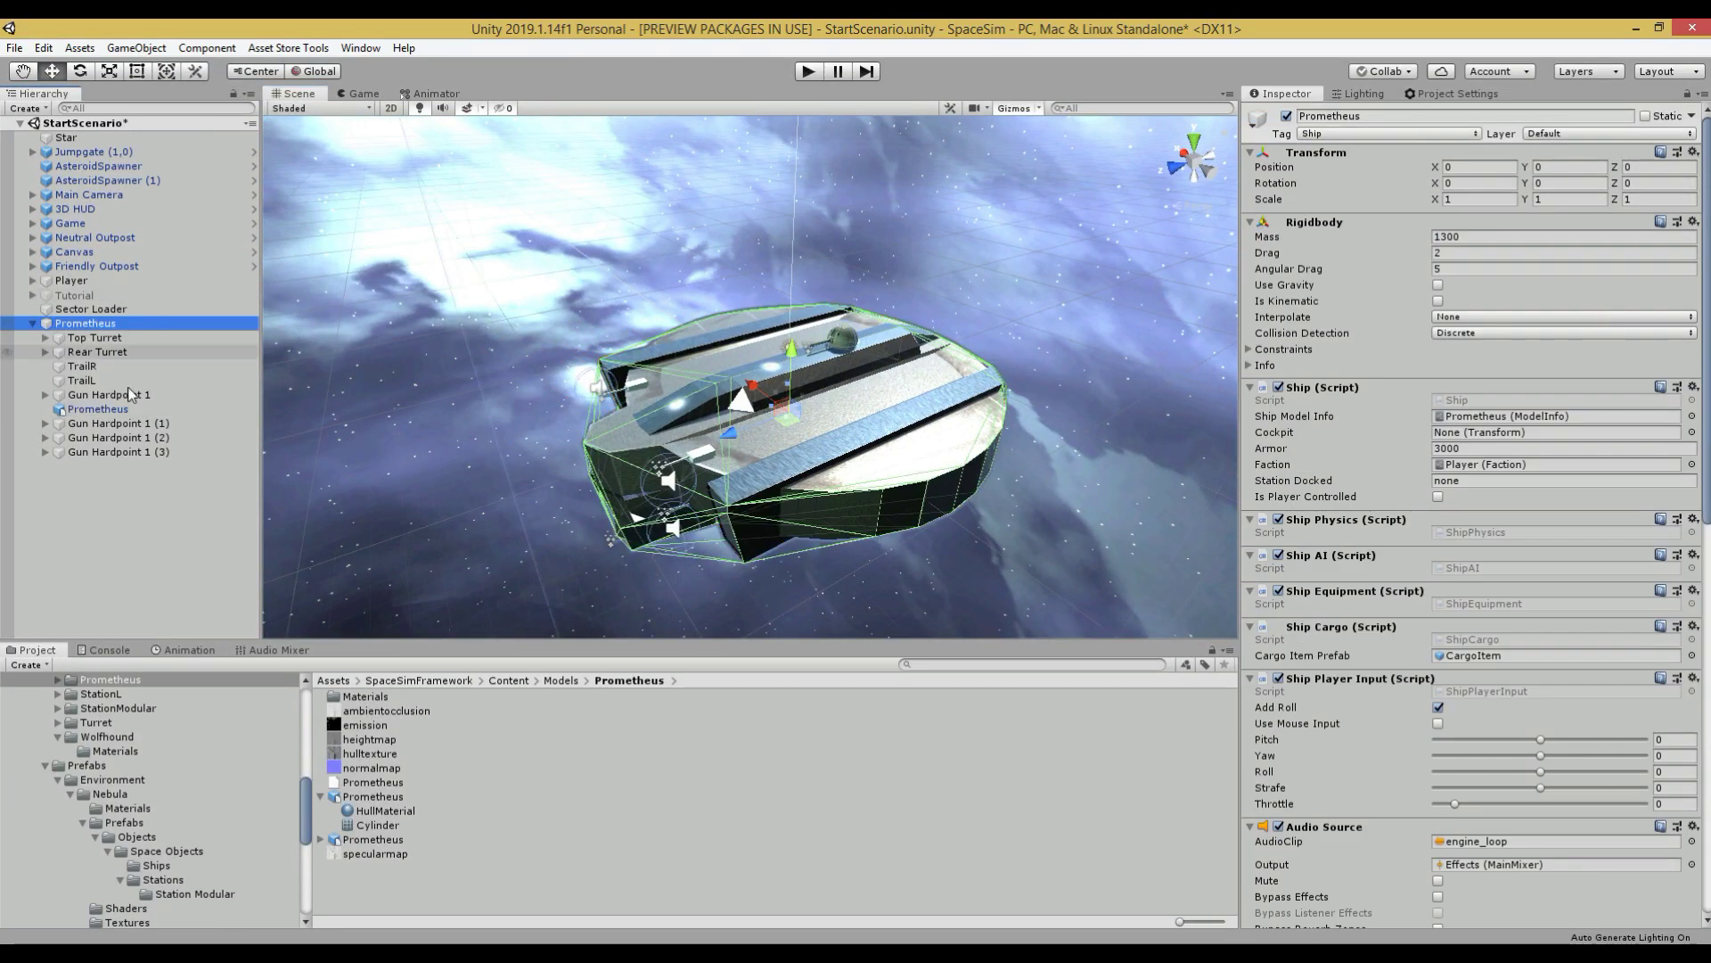
left_click(147, 866)
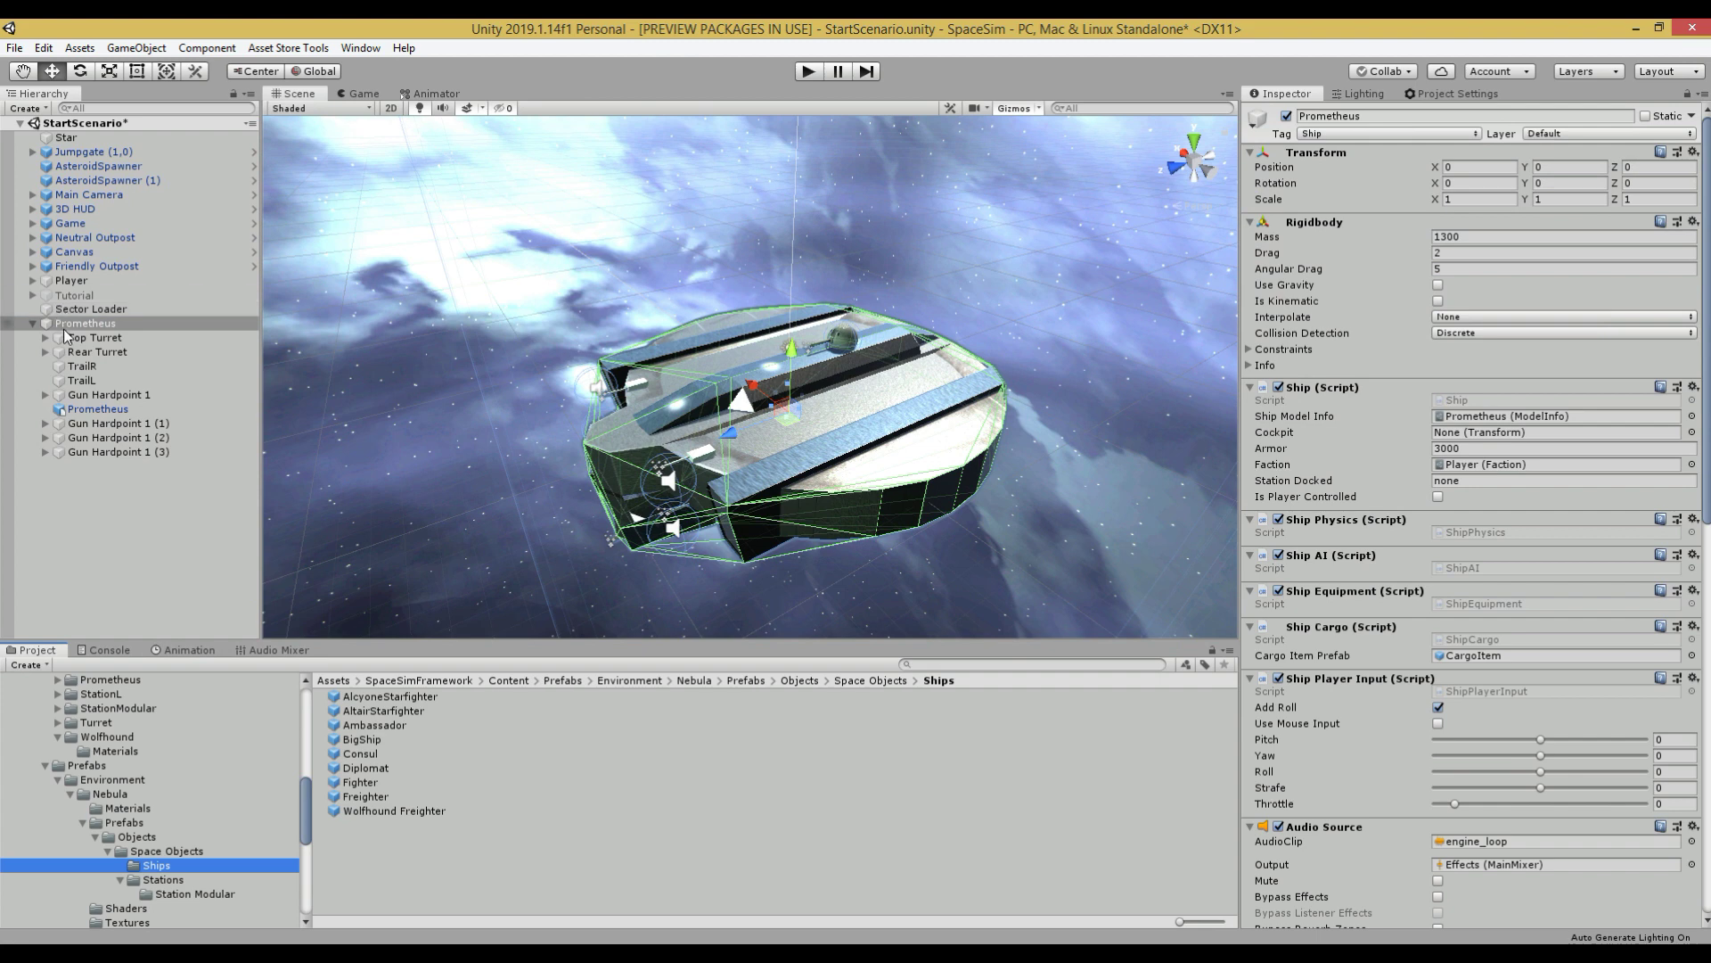
left_click_drag(62, 324, 409, 855)
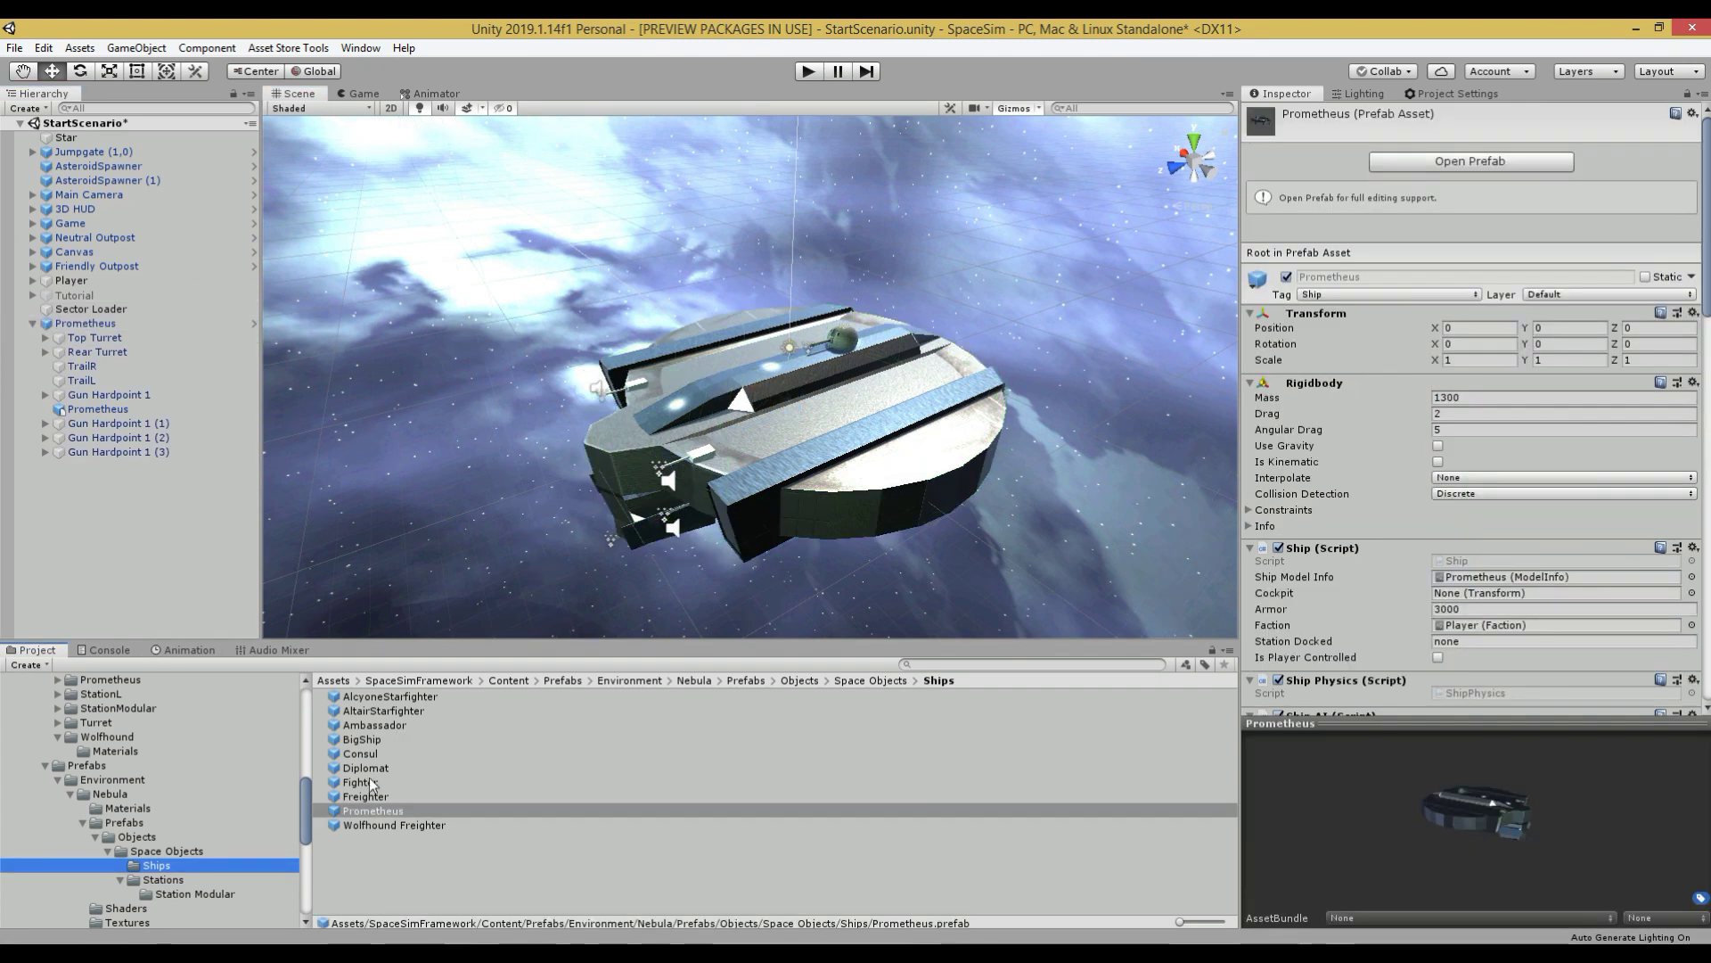
left_click(86, 322)
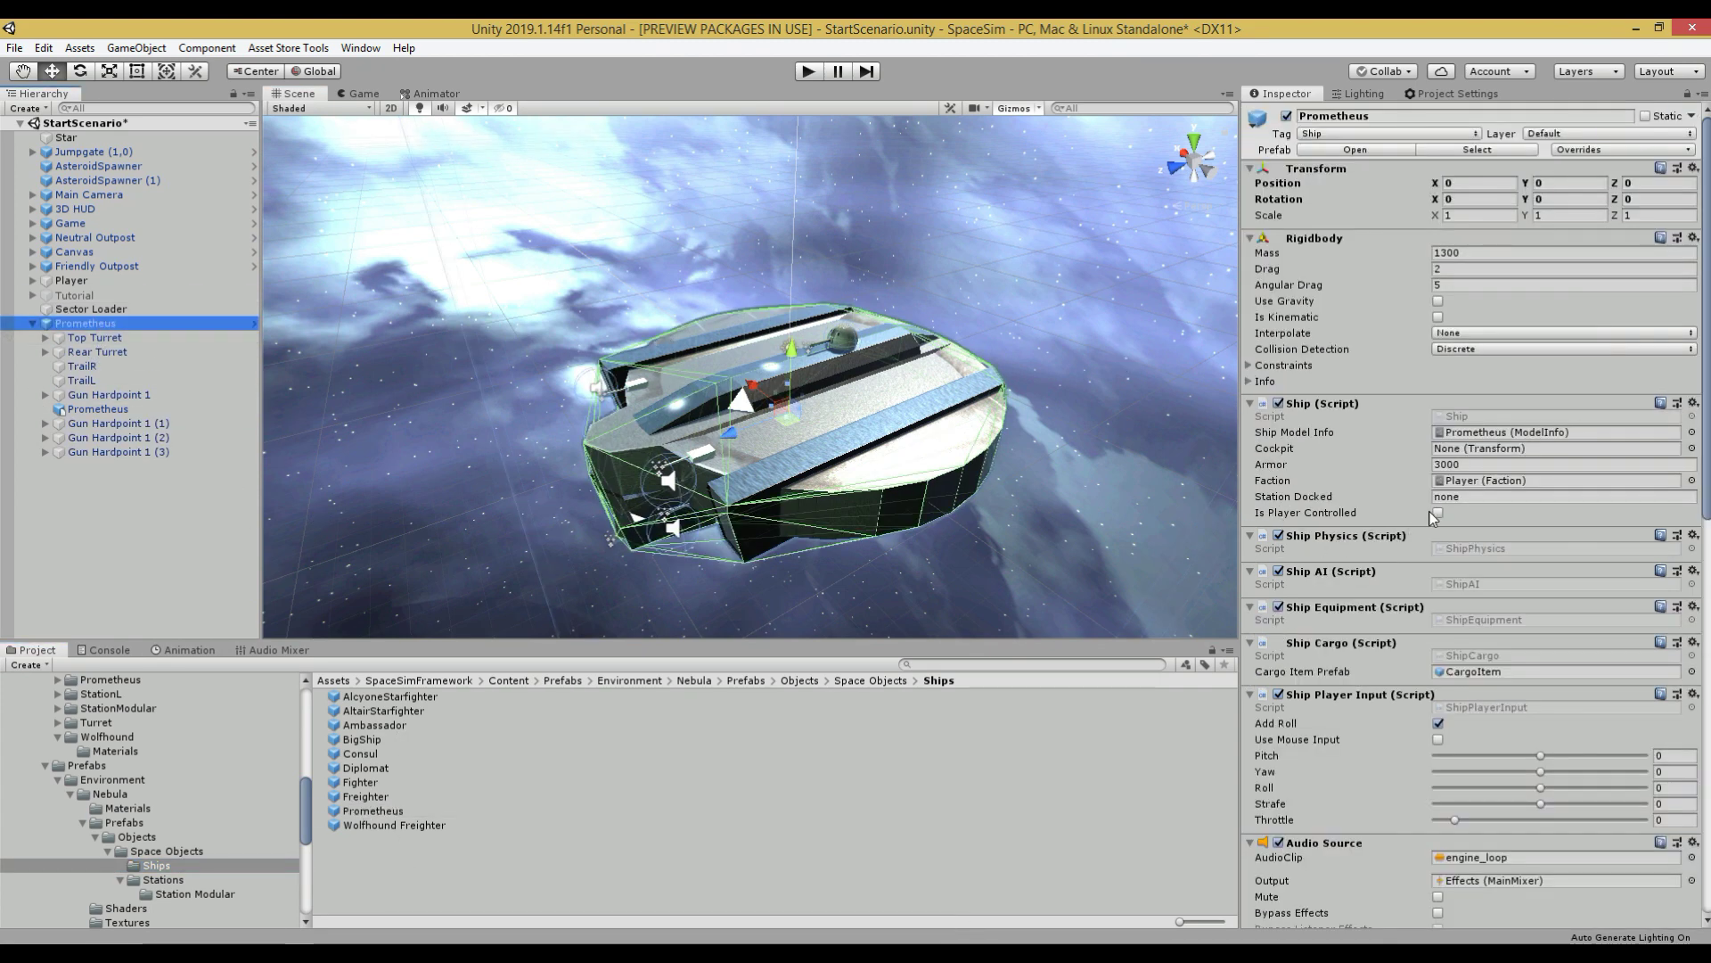
left_click(1437, 514)
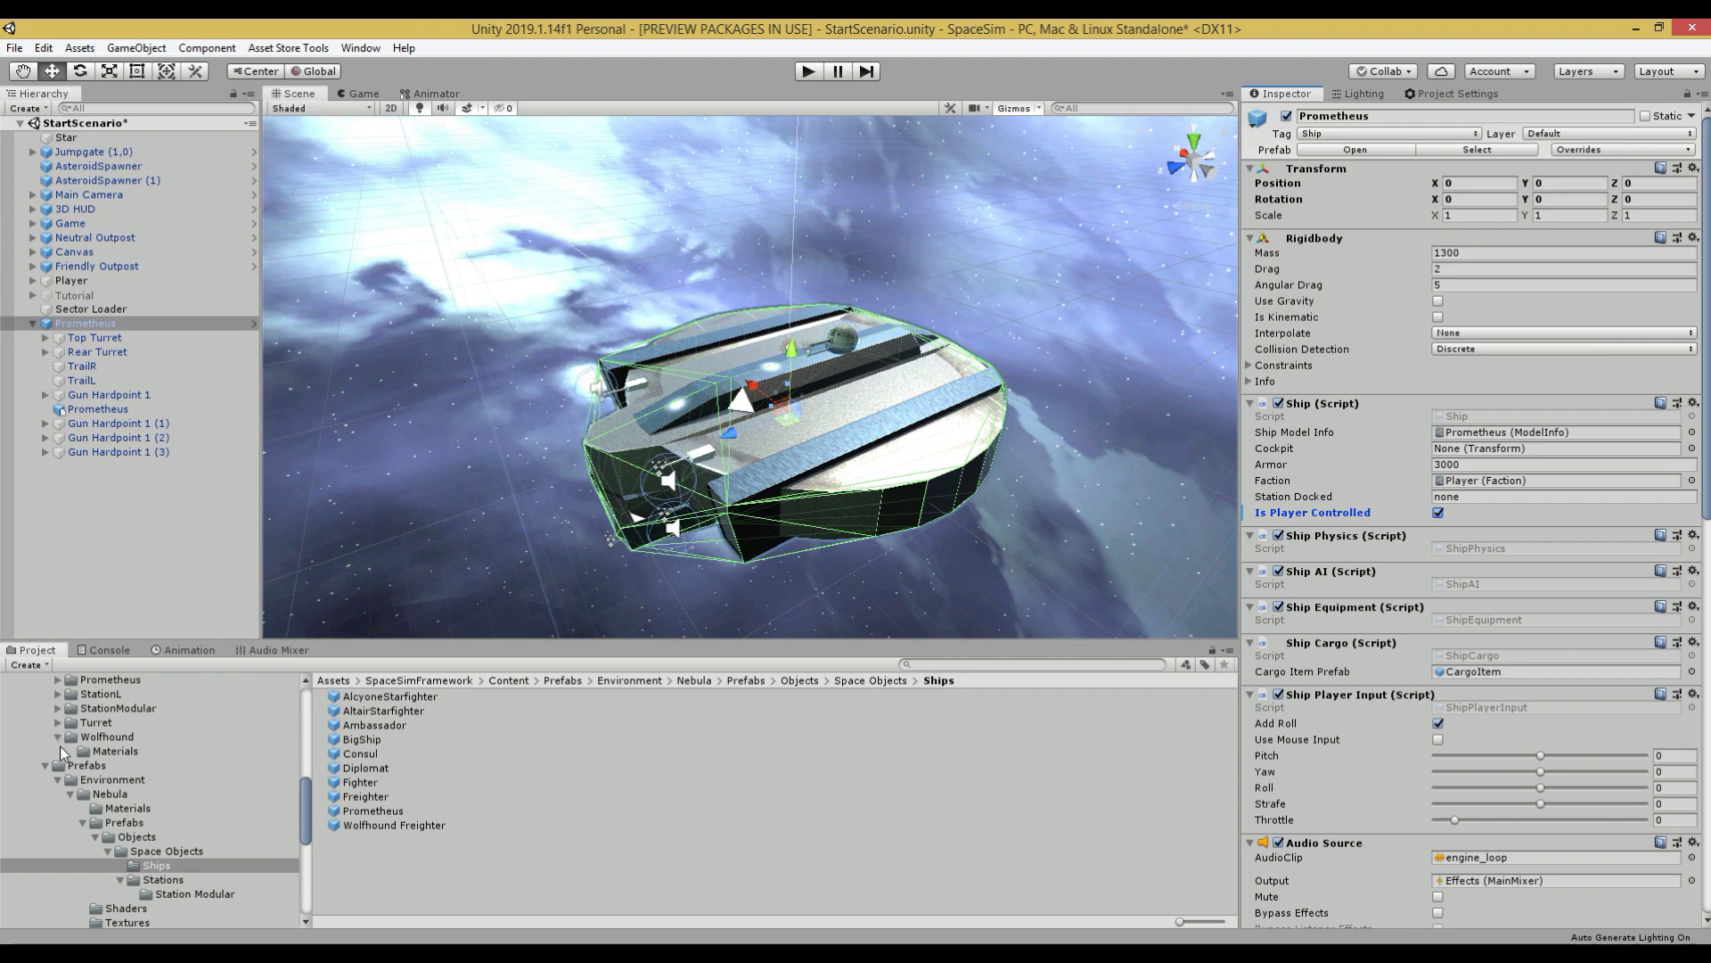
Step: In the ObjectFactory resource, enlarge the Ships list to 10 and assign the Prometheus ship prefab to Element 9
left_click(44, 765)
scroll(52, 784, "down", 1)
scroll(54, 793, "down", 2)
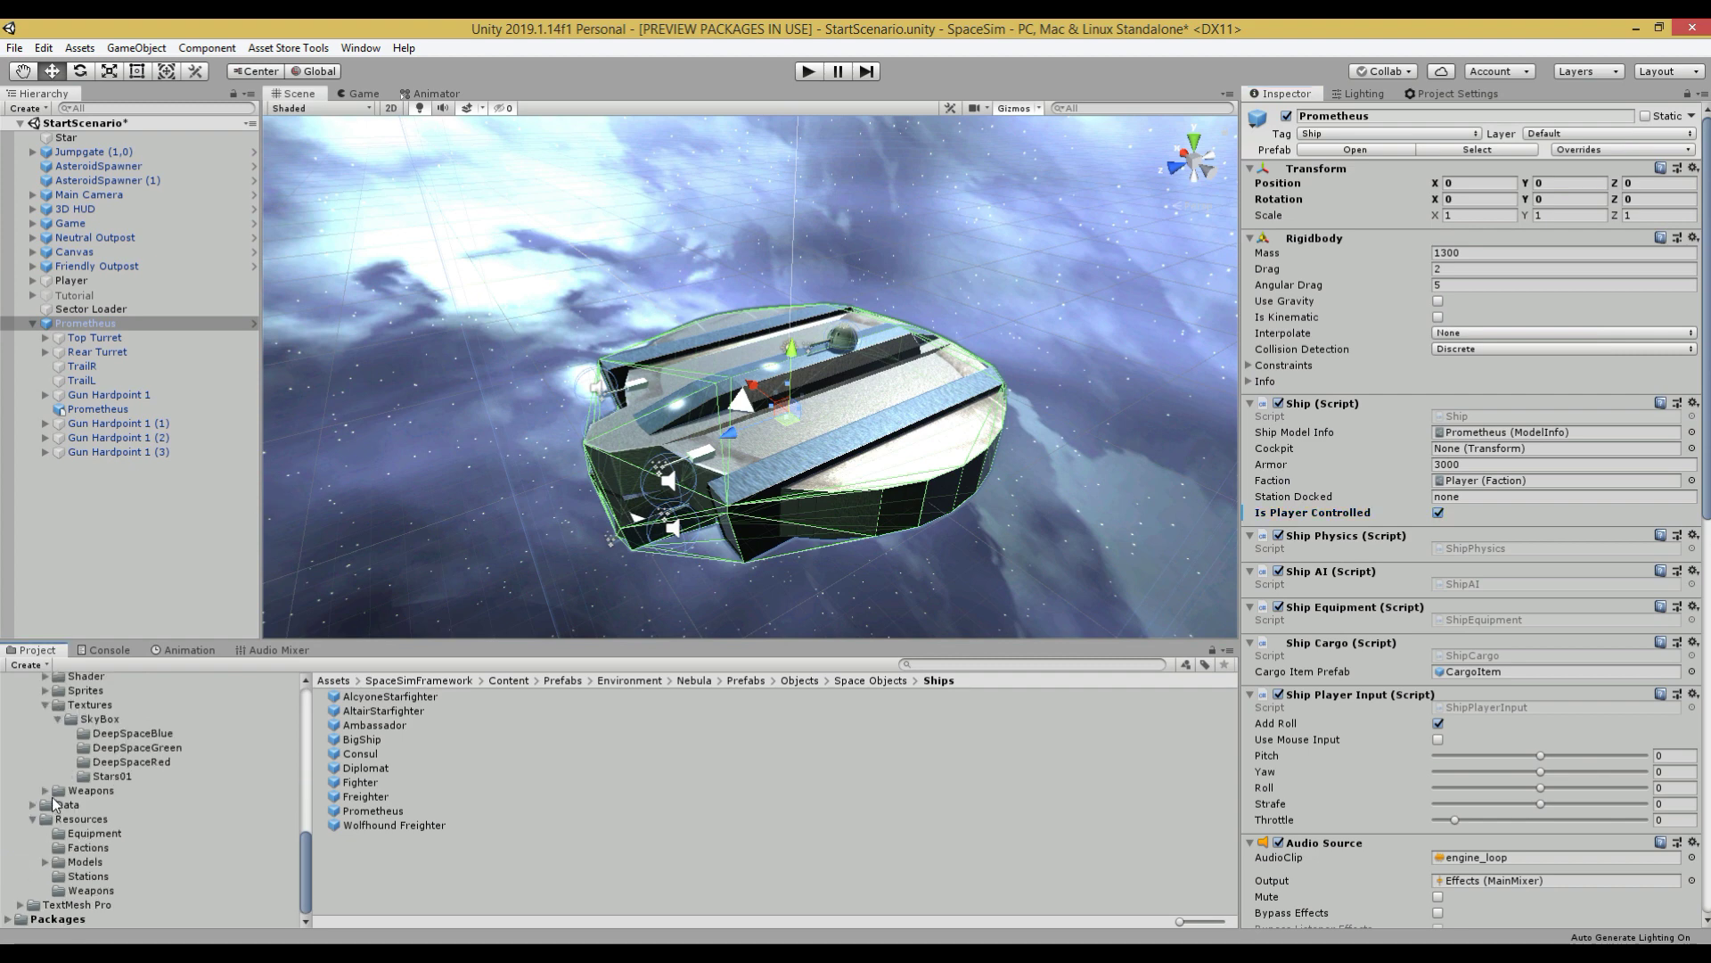
left_click(57, 819)
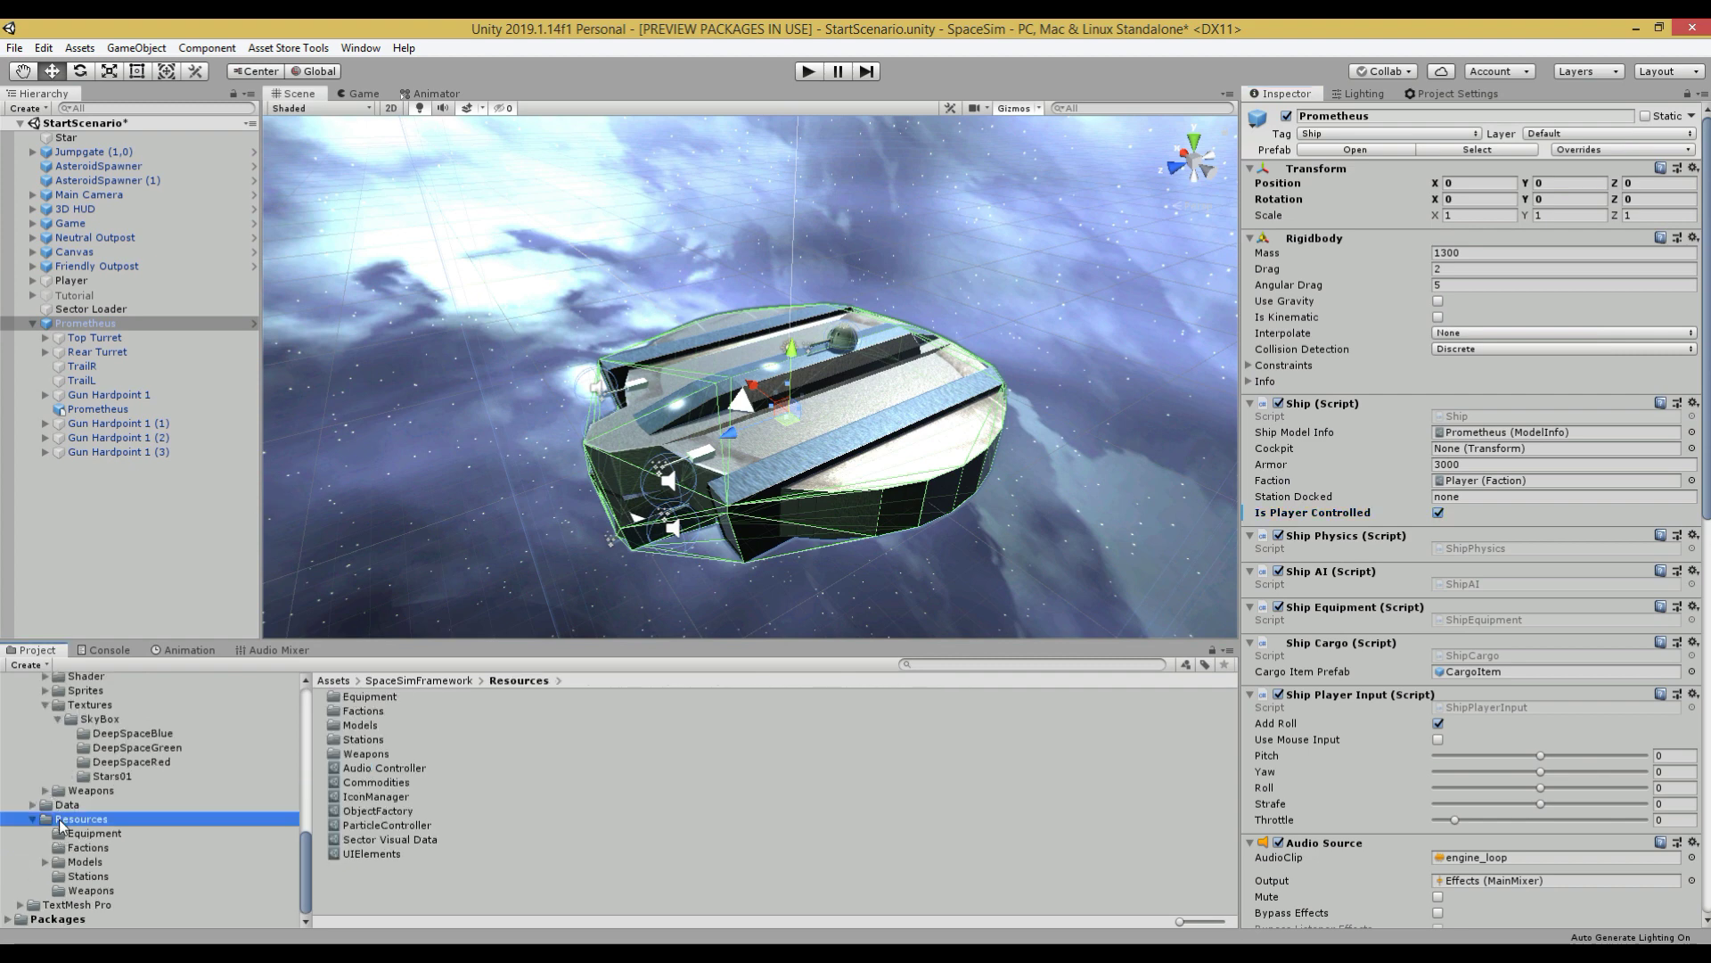
left_click(373, 811)
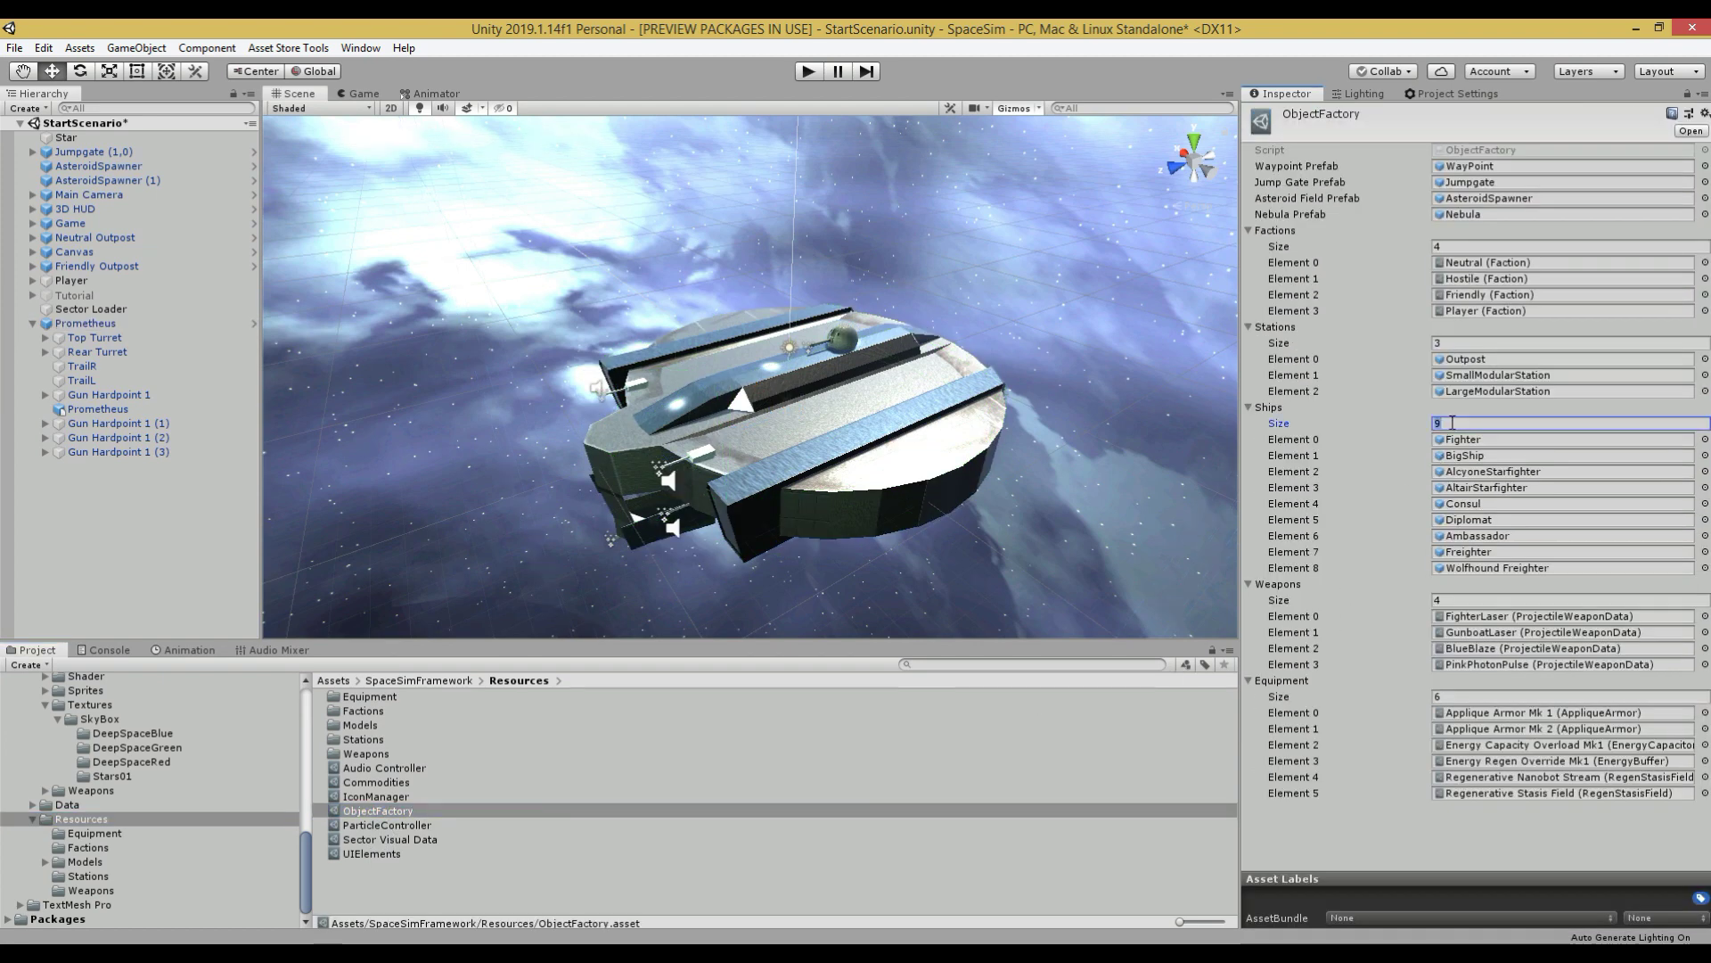
type("10")
key("Return")
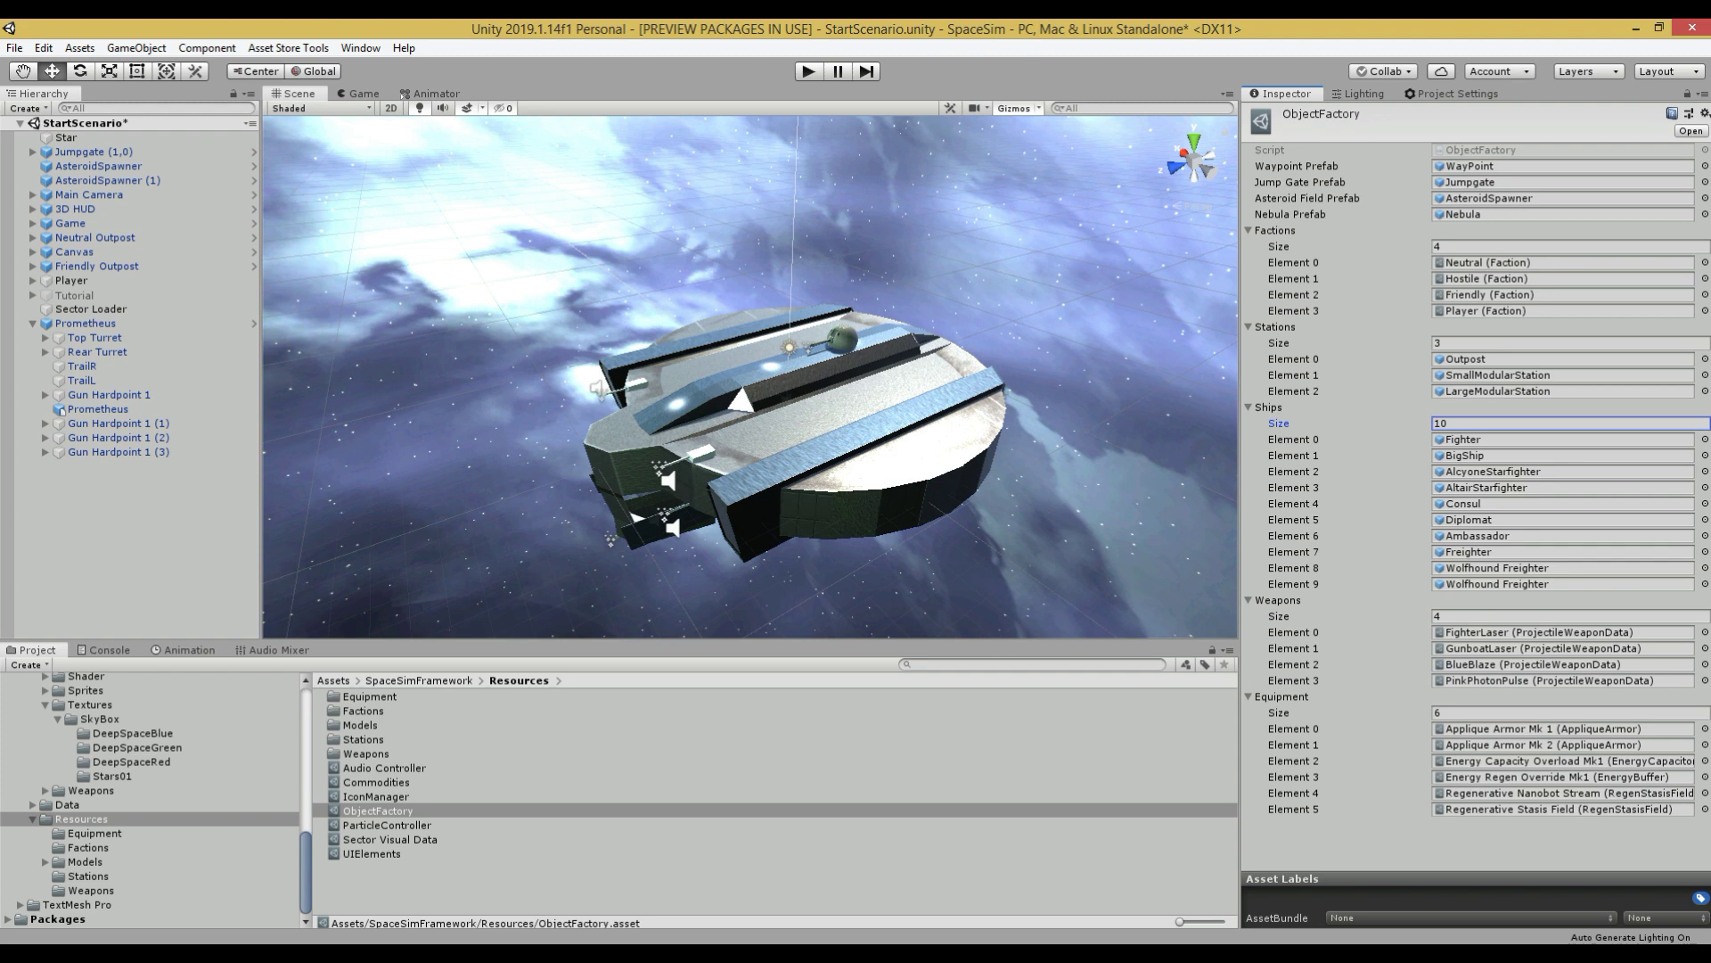
left_click(1705, 581)
type("prome")
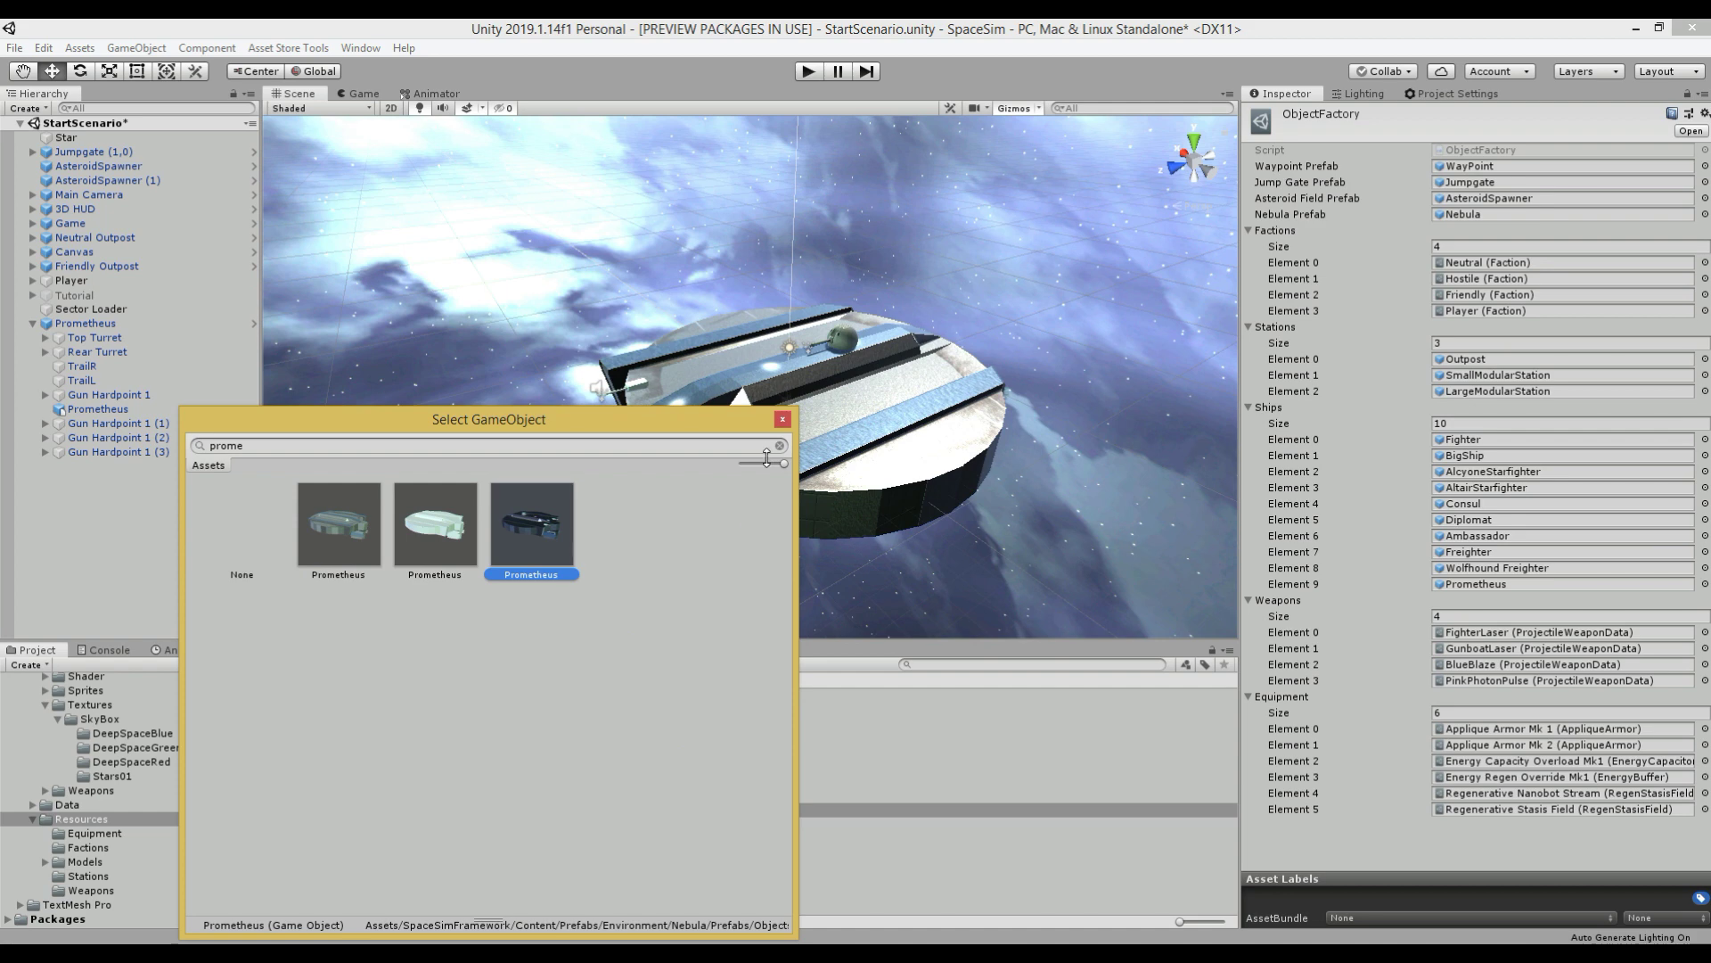
double_click(462, 533)
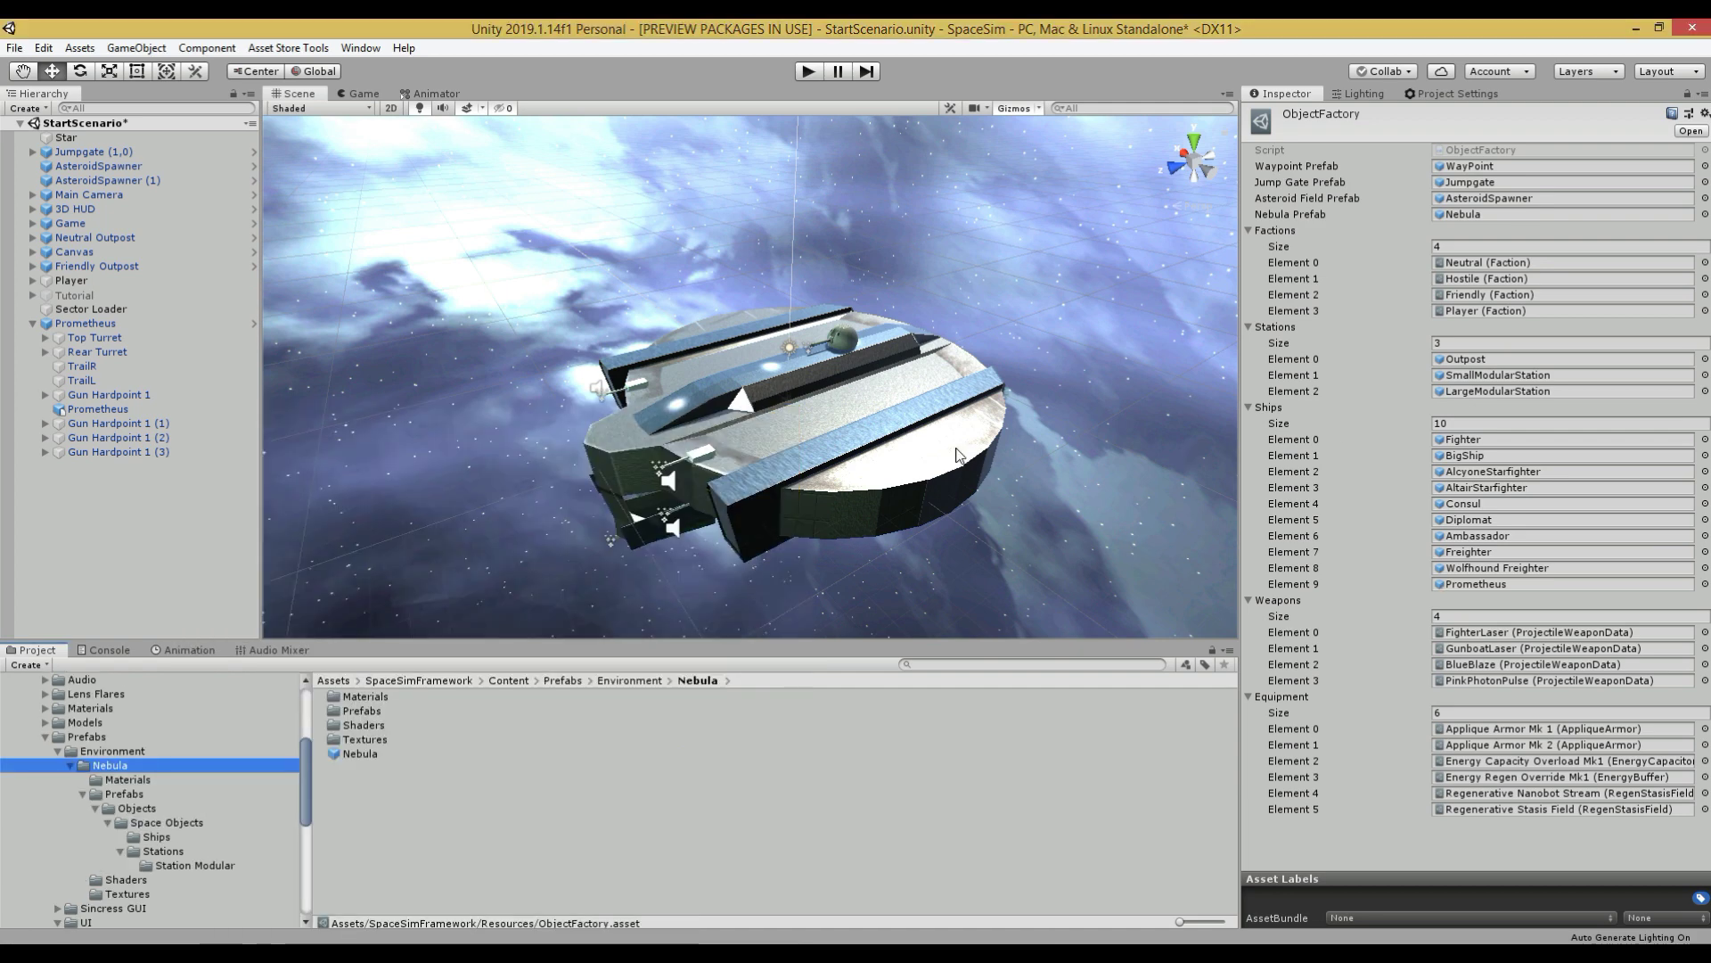
Step: Review the ship icon entries in the IconManager resource, and test-run the scene briefly before stopping it
scroll(136, 809, "down", 10)
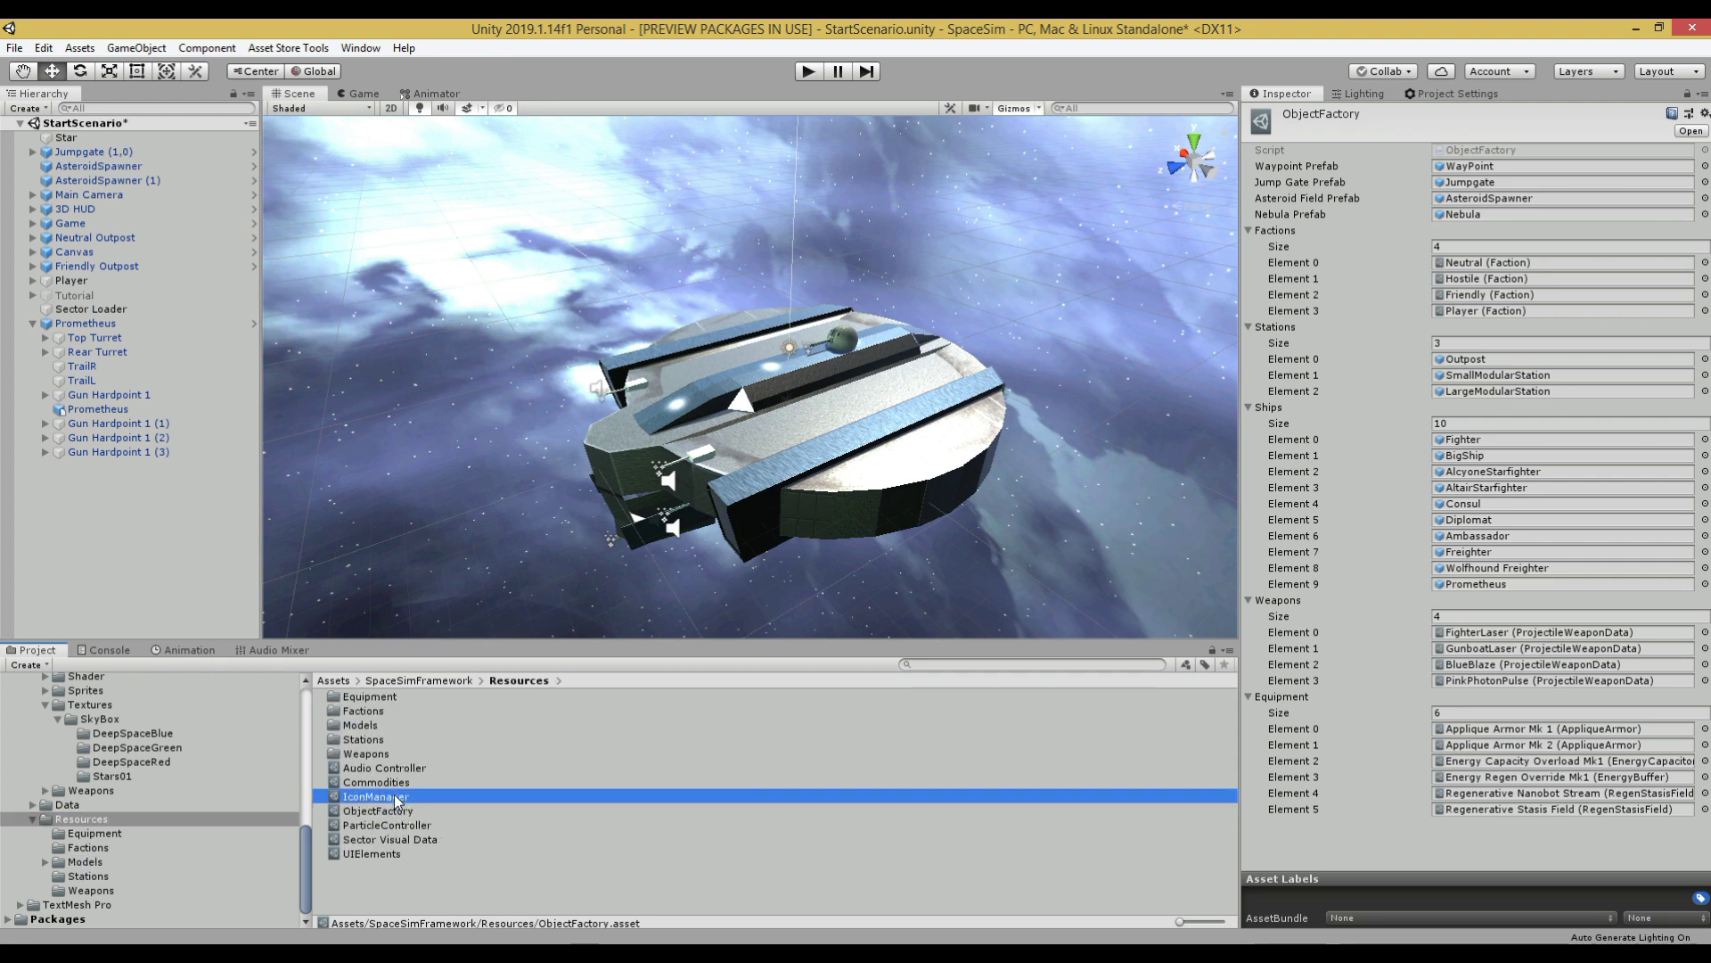
scroll(1381, 720, "down", 3)
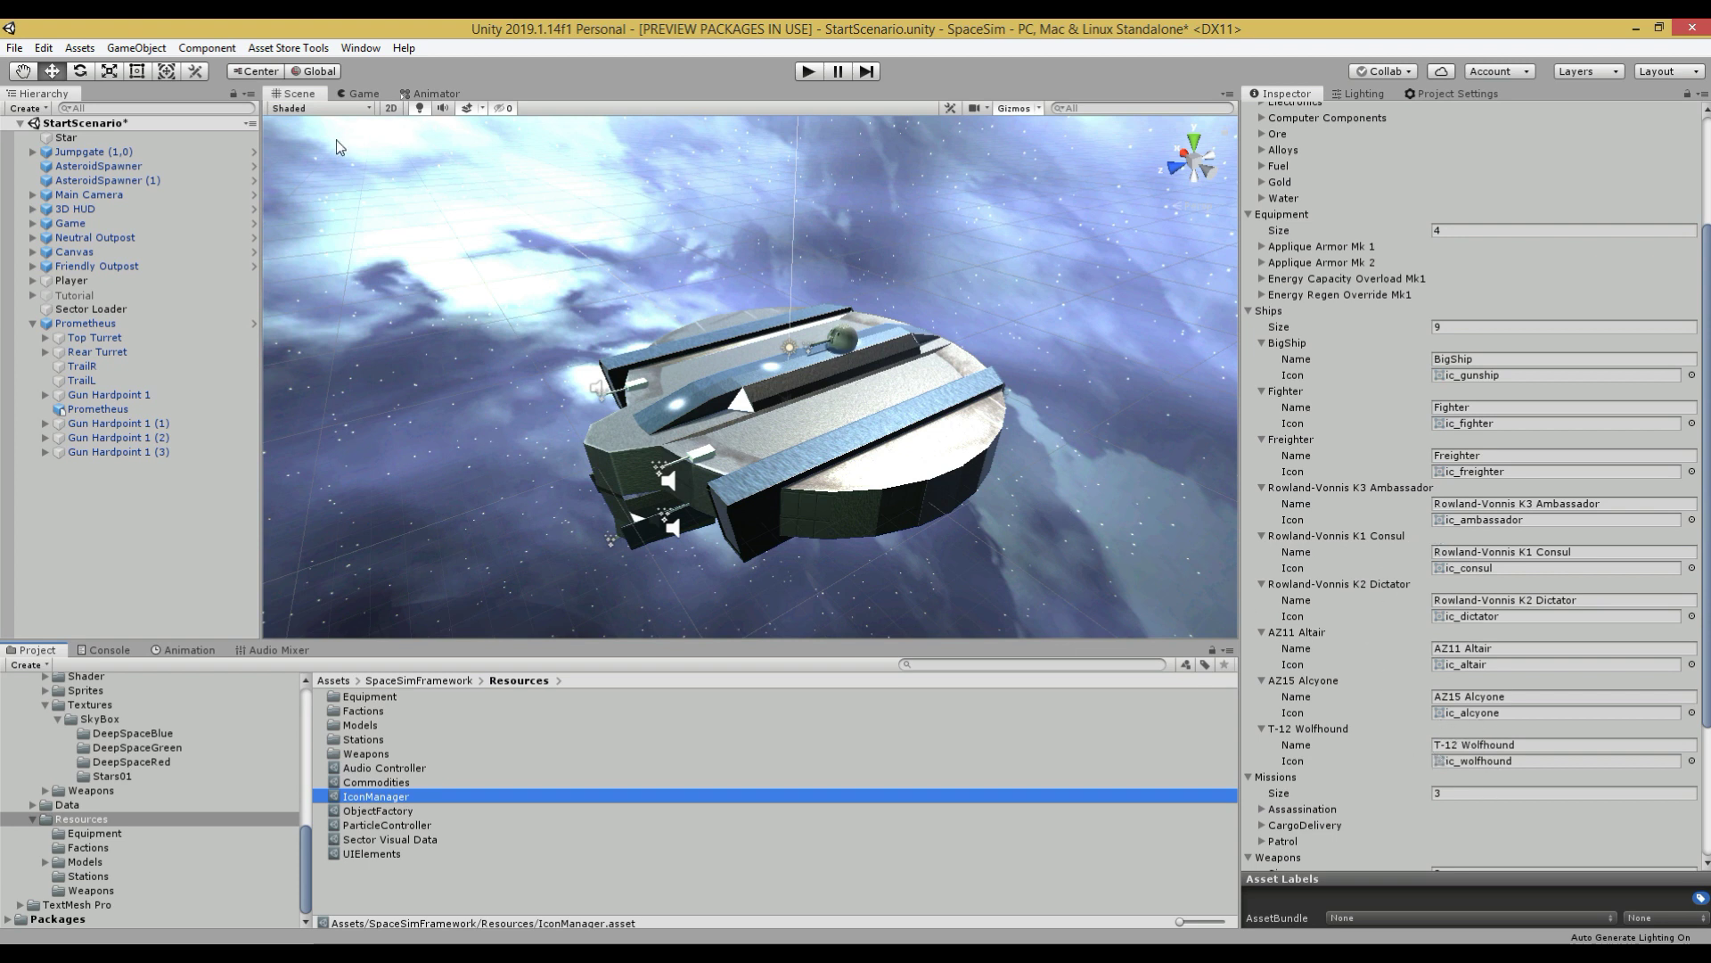
left_click(806, 71)
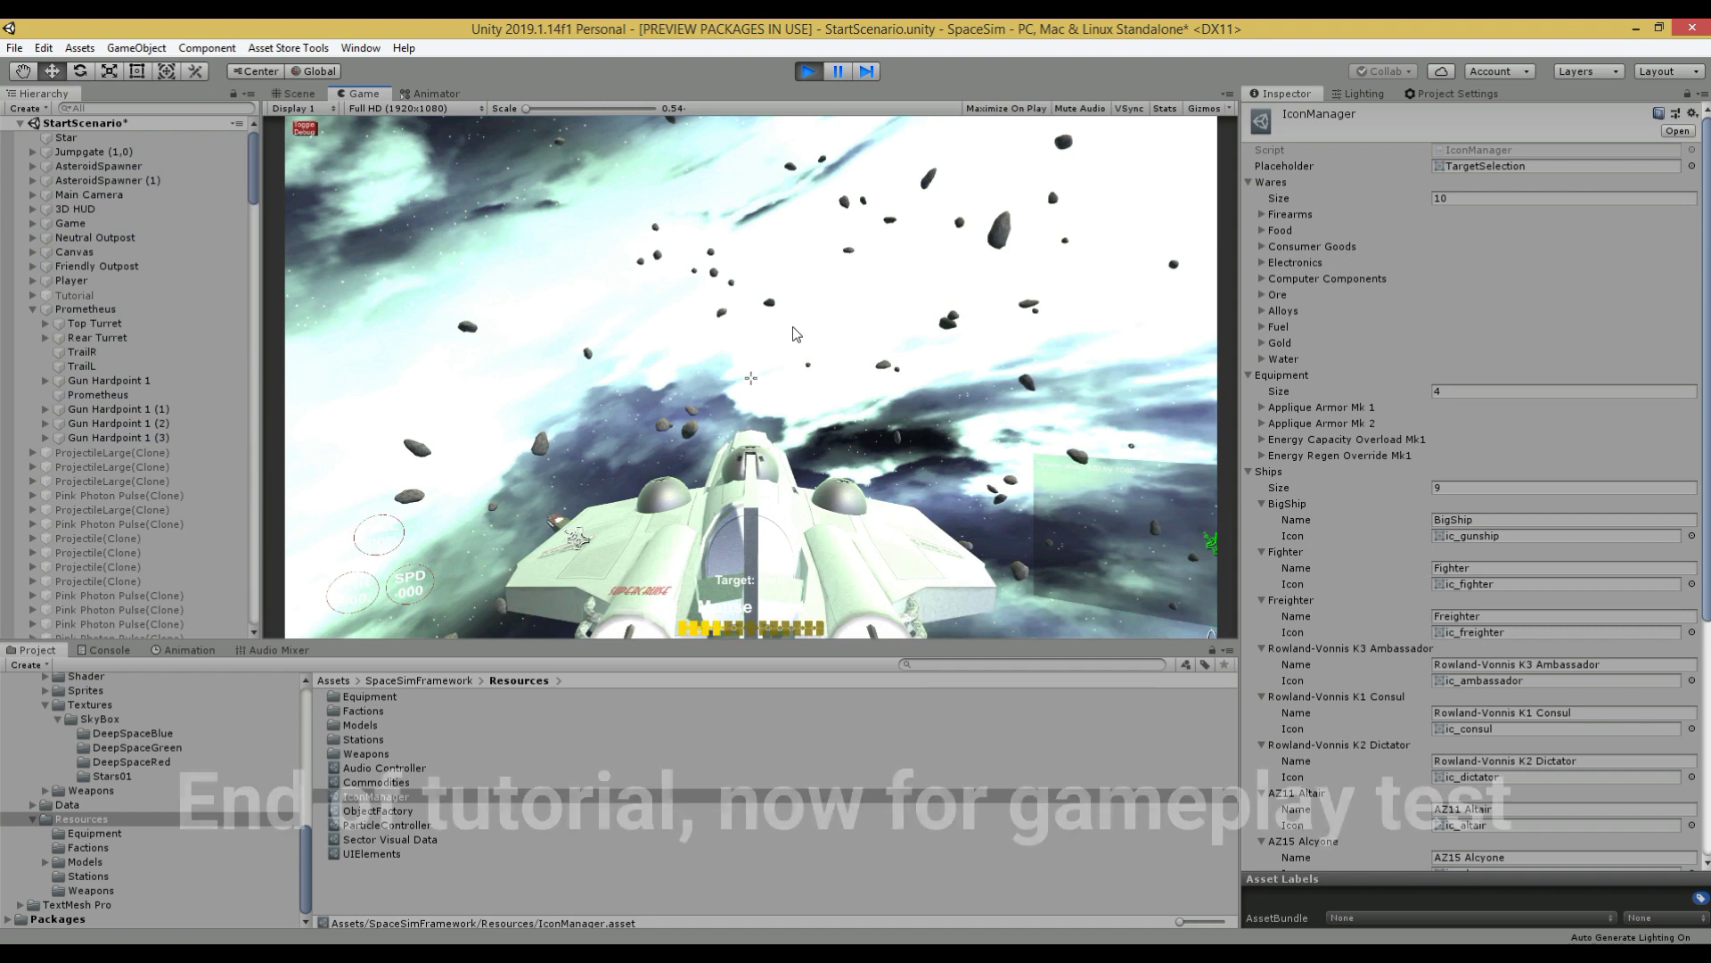
left_click(806, 71)
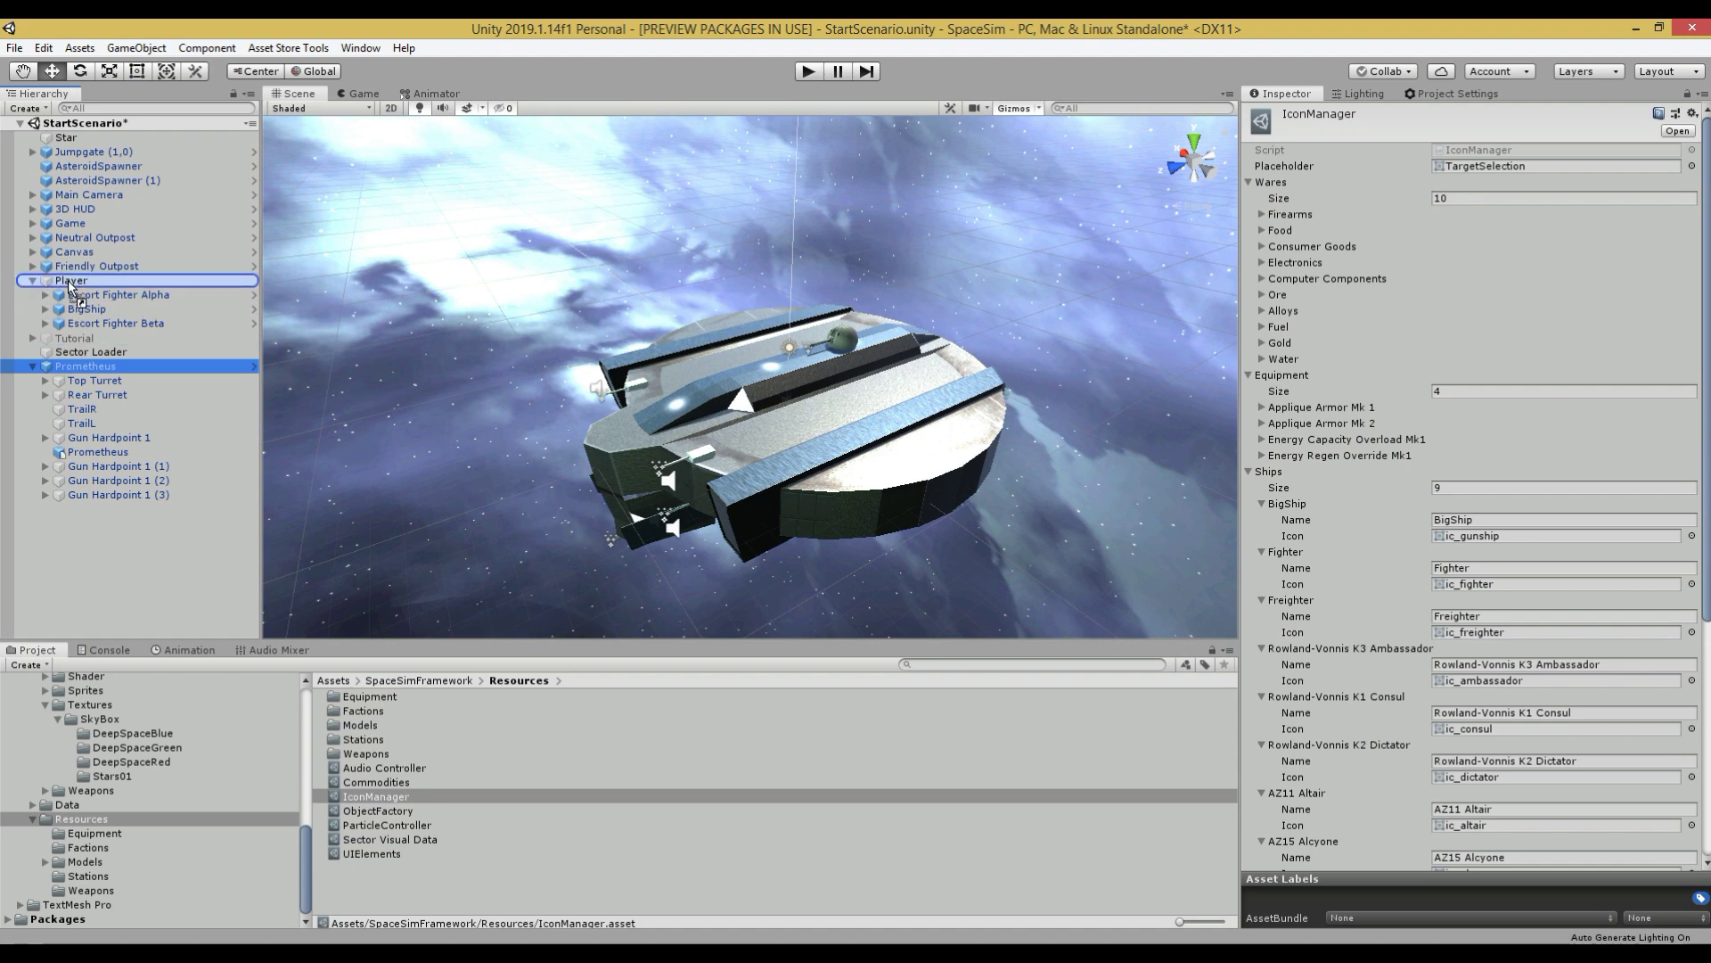
Step: Make Prometheus a child of Player, deactivate BigShip with its player control turned off, and show the Player object's settings
left_click_drag(69, 284, 69, 283)
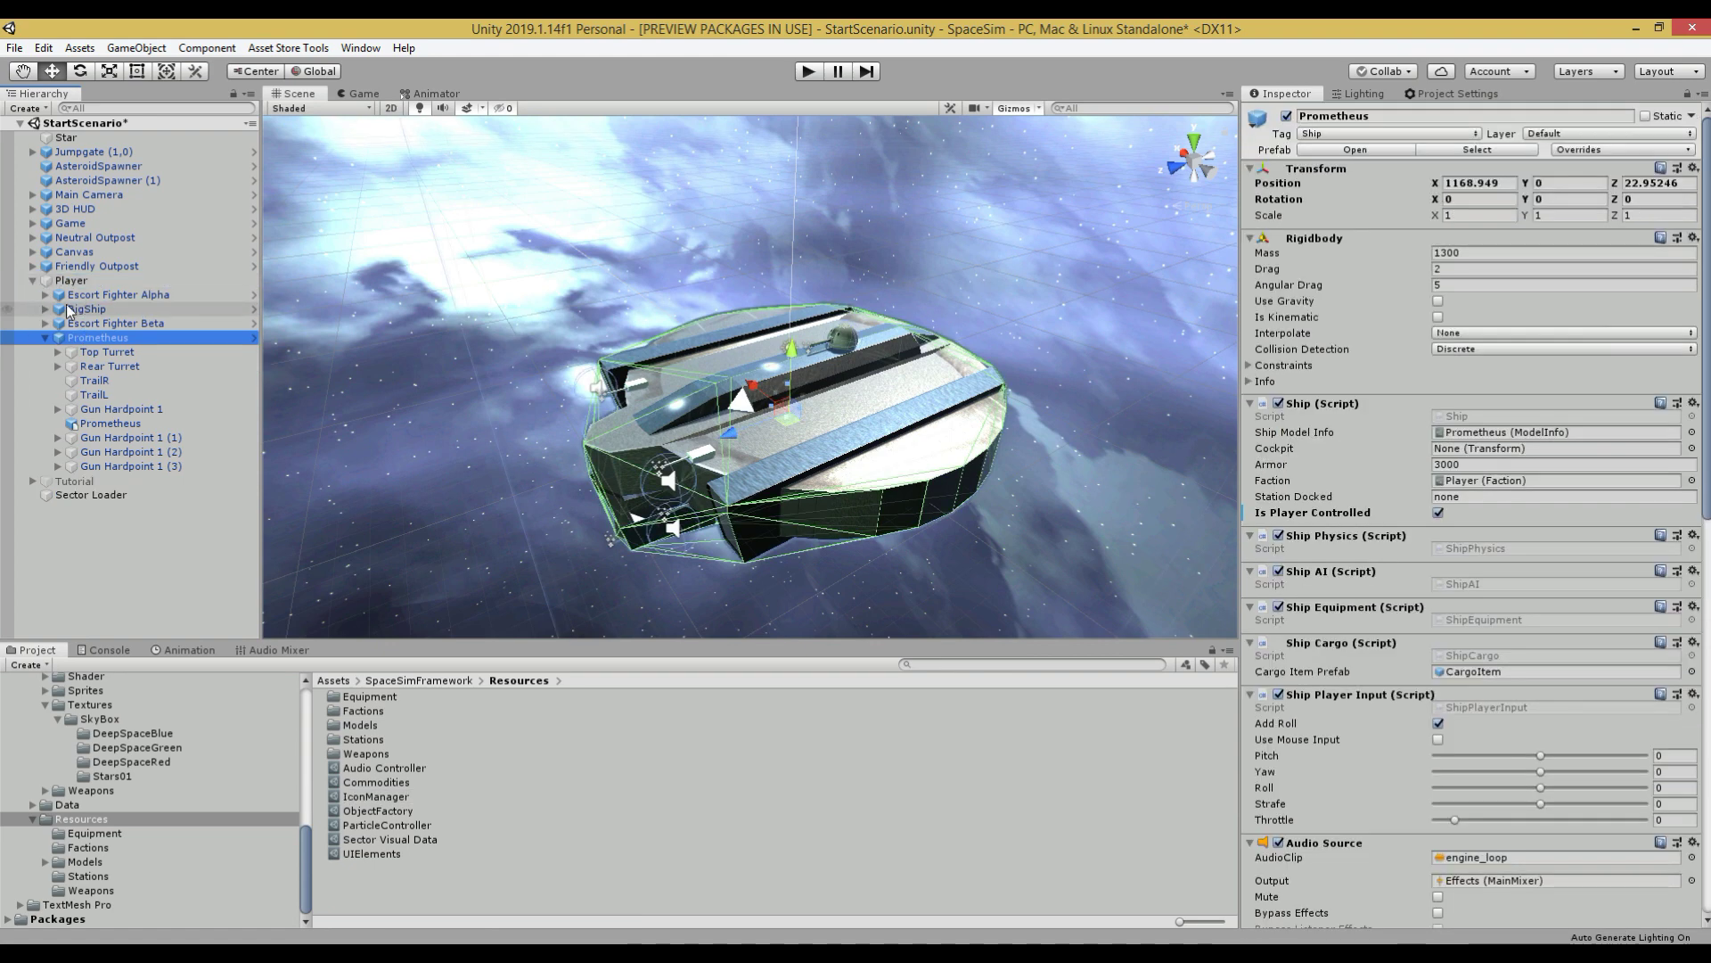
left_click(80, 309)
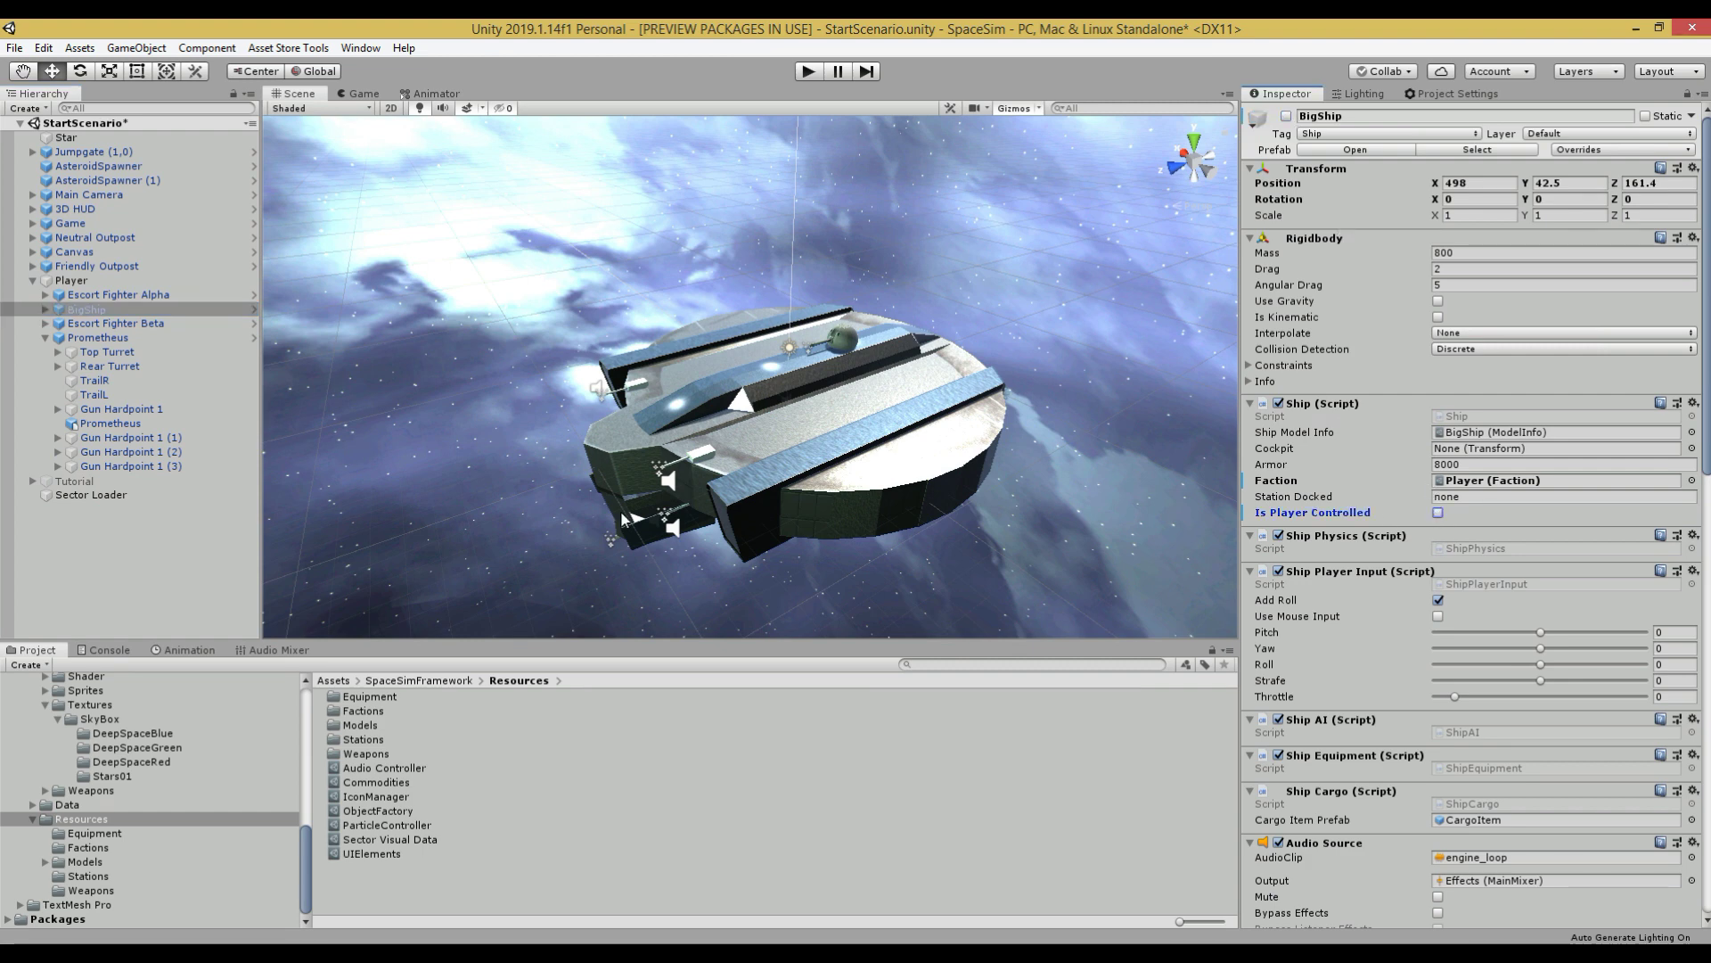
left_click(82, 282)
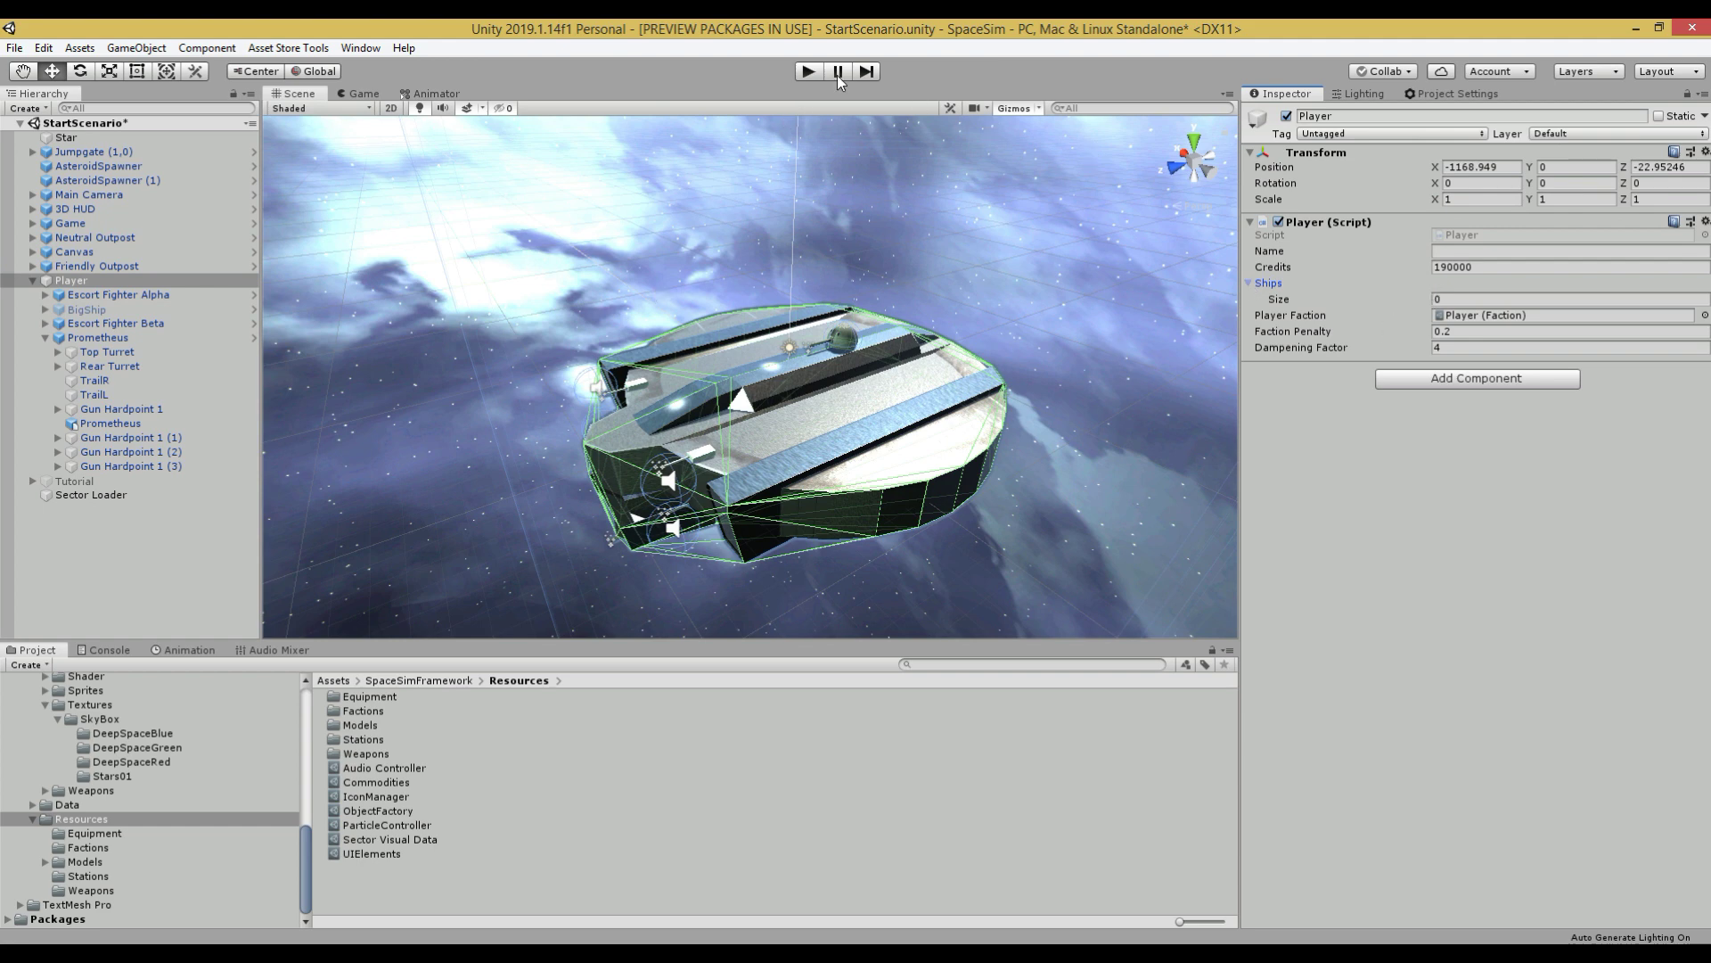
Step: Run the scene, throttle the Prometheus forward, and switch to keyboard flight to view the ship from several angles
left_click(809, 72)
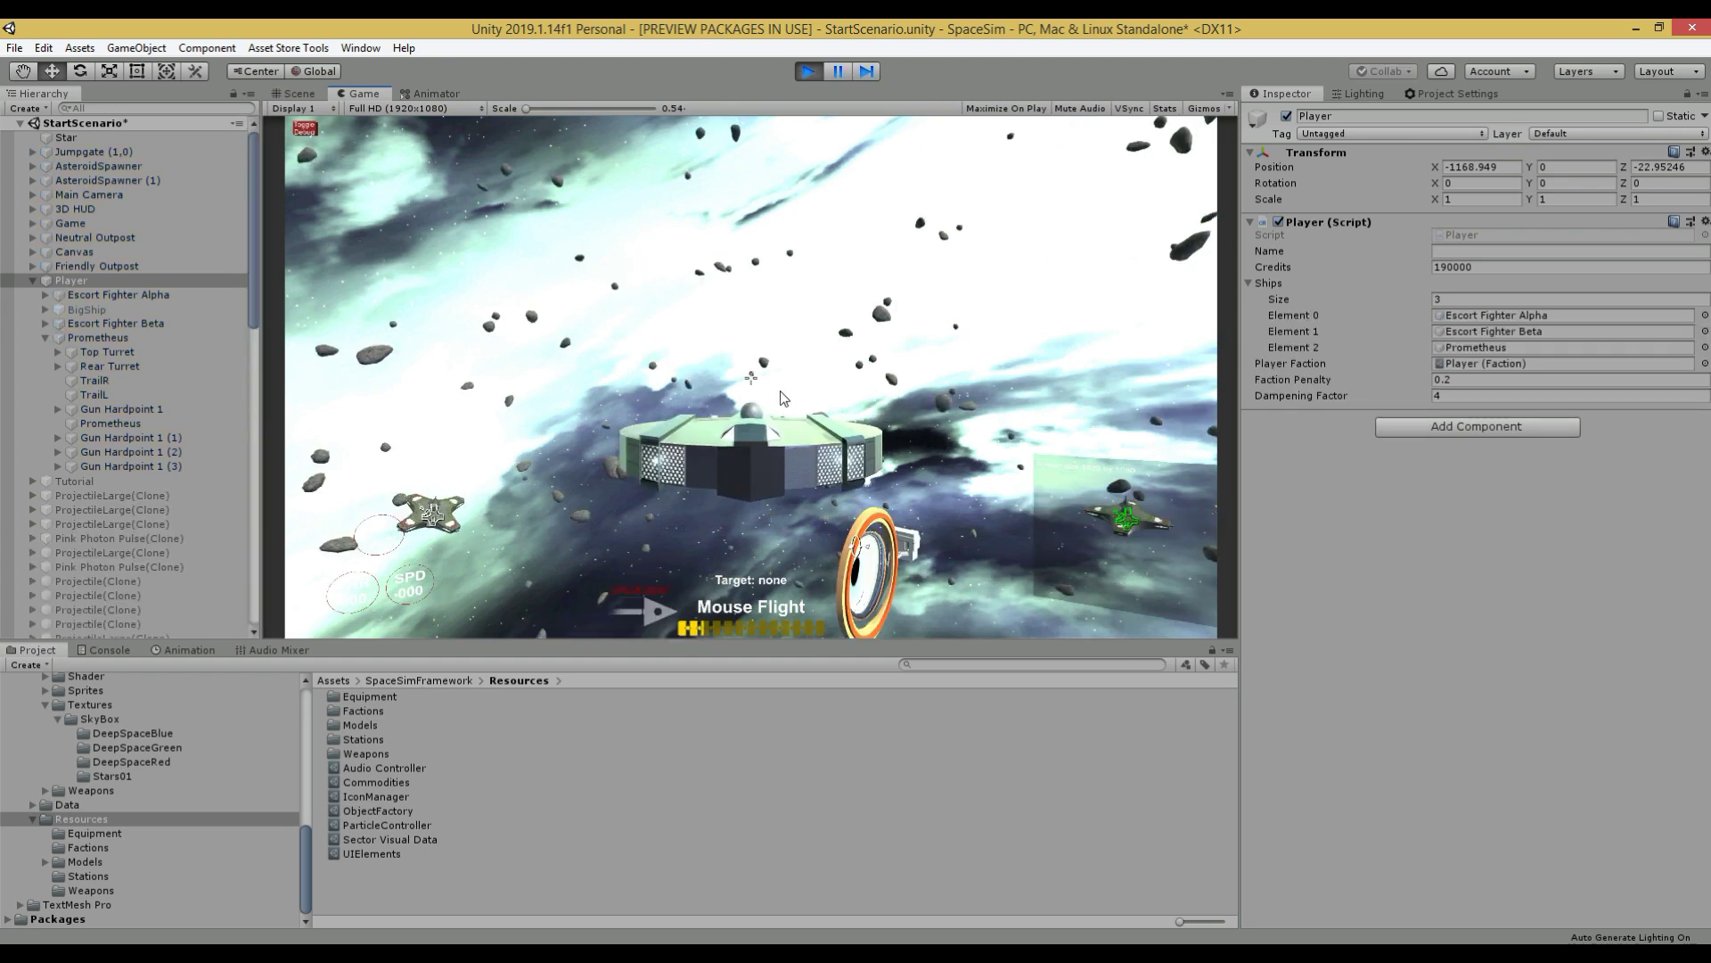
key("w")
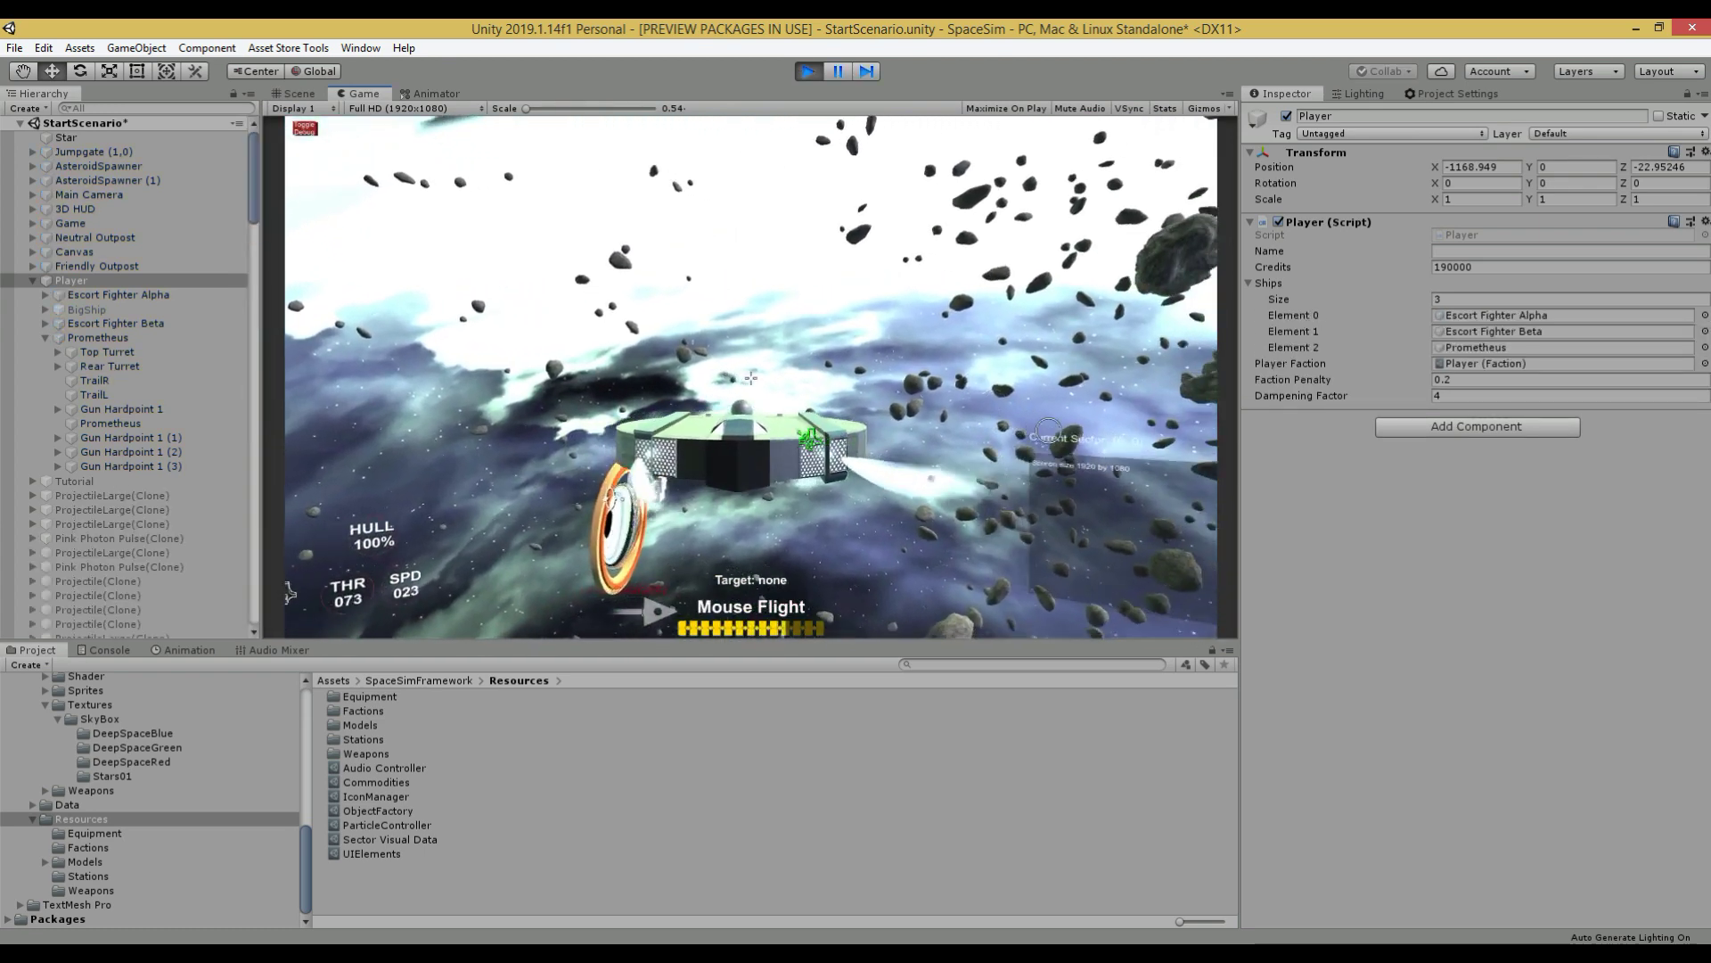
key("space")
middle_click_drag(767, 394, 287, 466)
middle_click_drag(1194, 319, 294, 426)
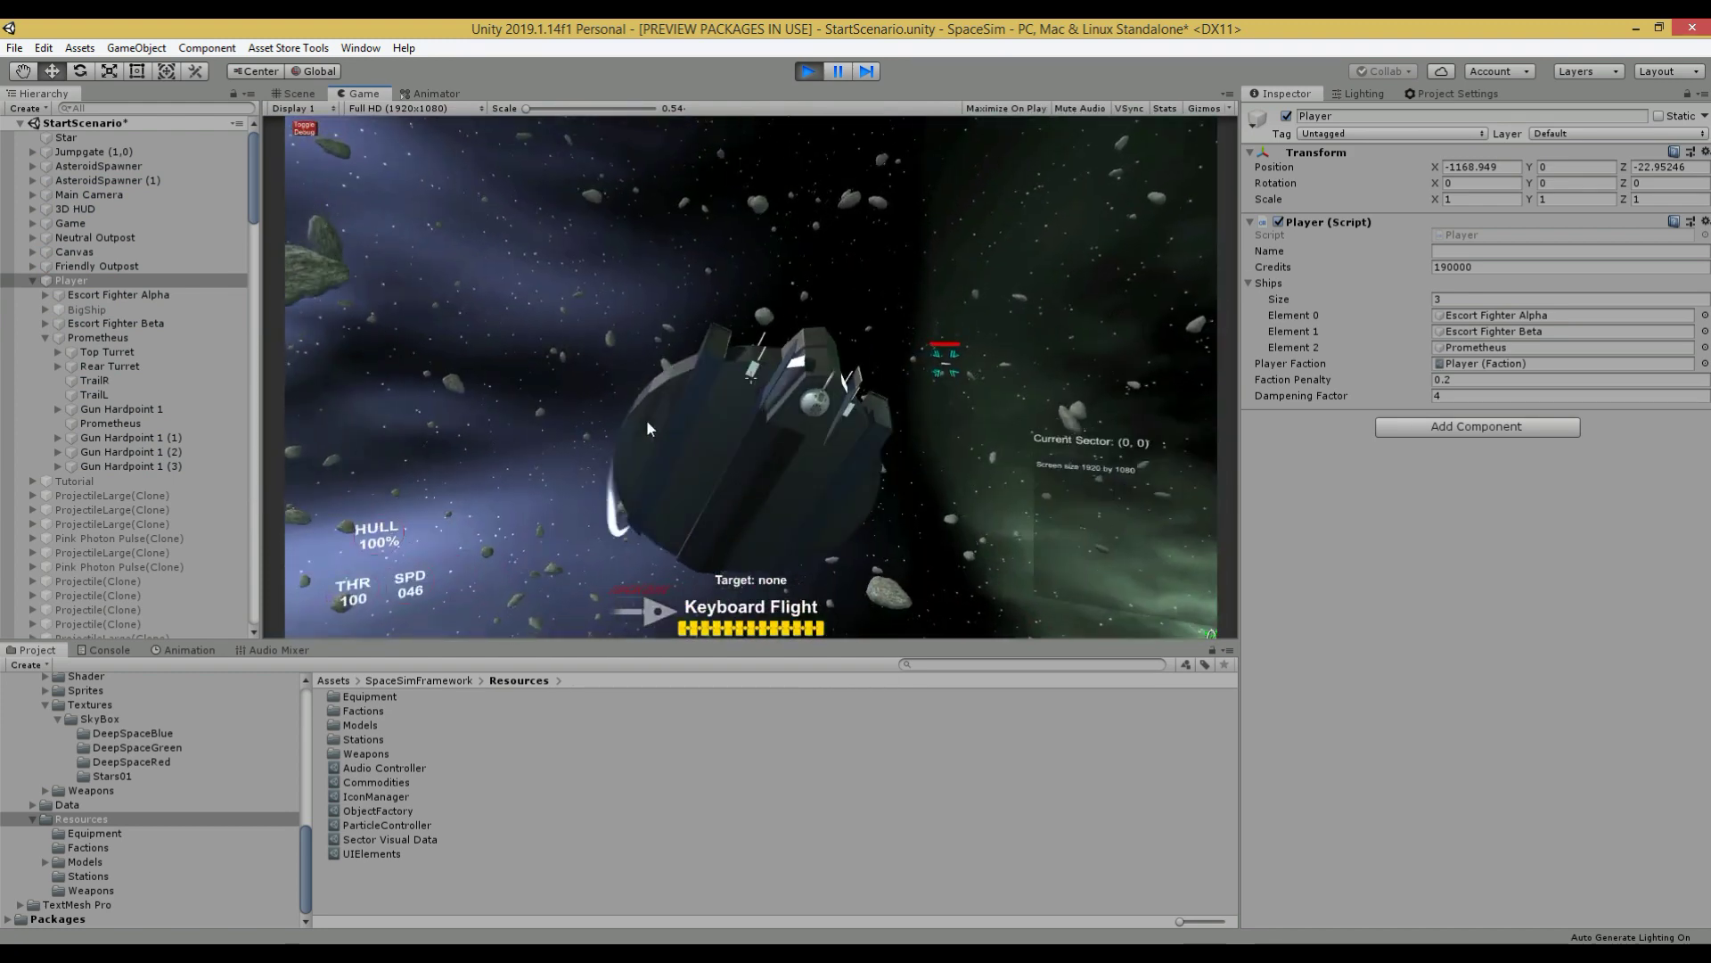
middle_click_drag(1005, 378, 451, 430)
Step: Return to mouse flight and steer the Prometheus while targeting a nearby asteroid
key("space")
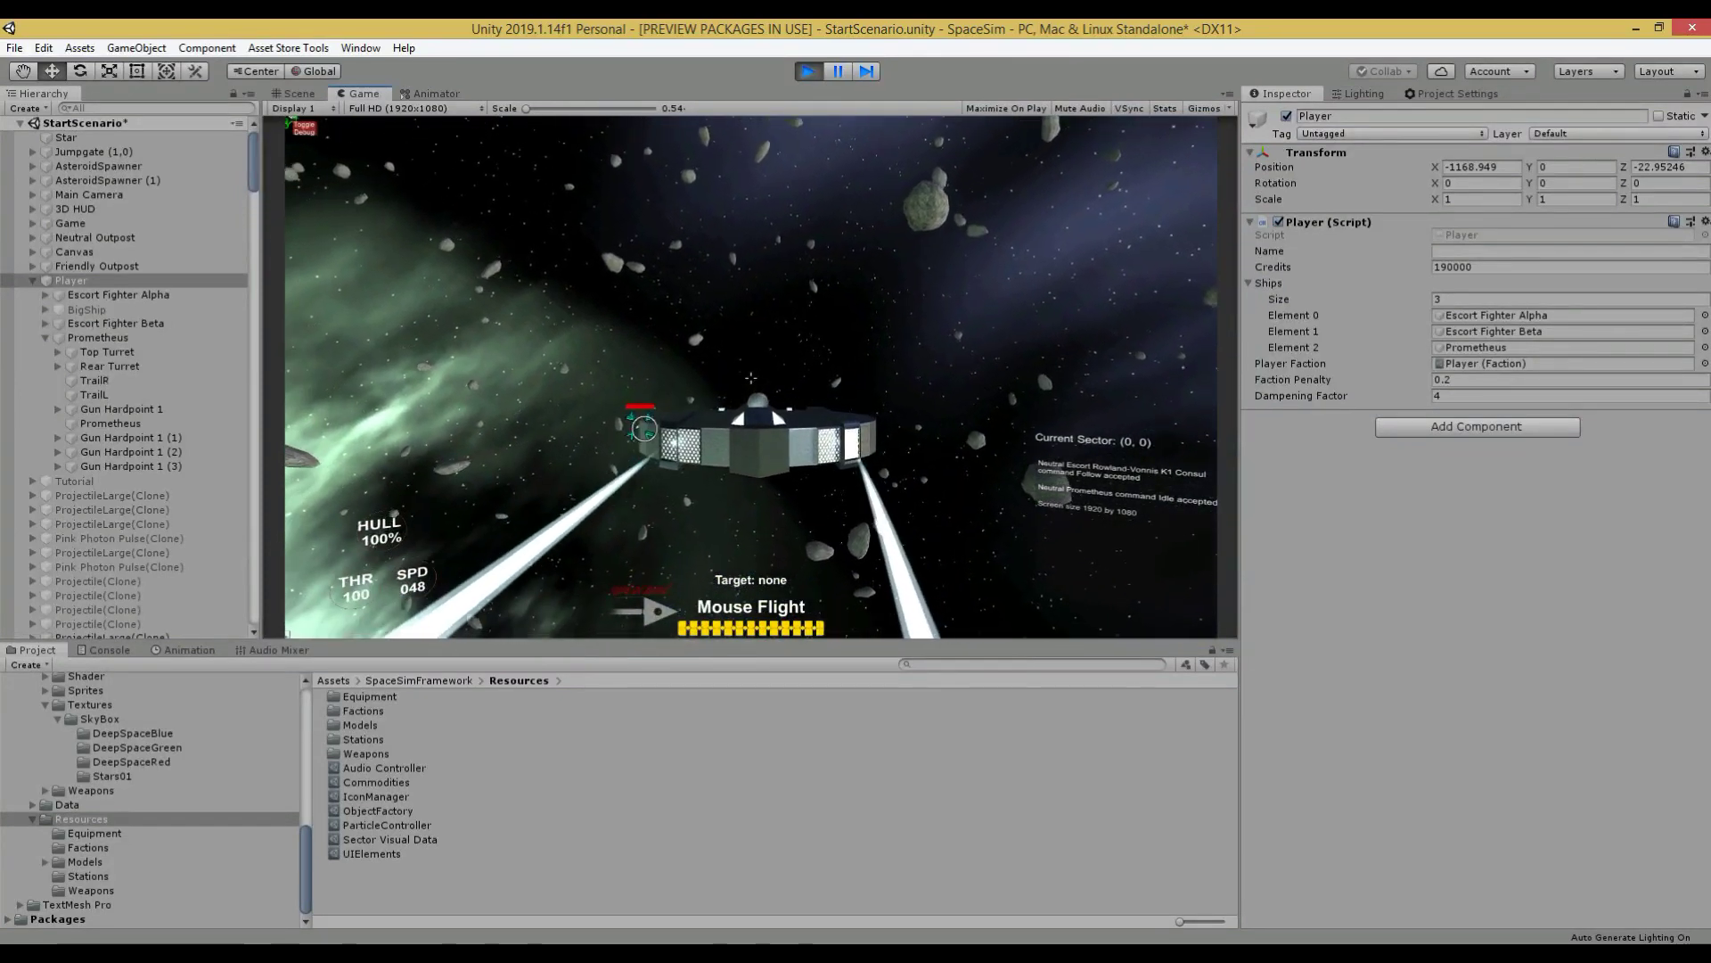
left_click(670, 384)
left_click(1016, 298)
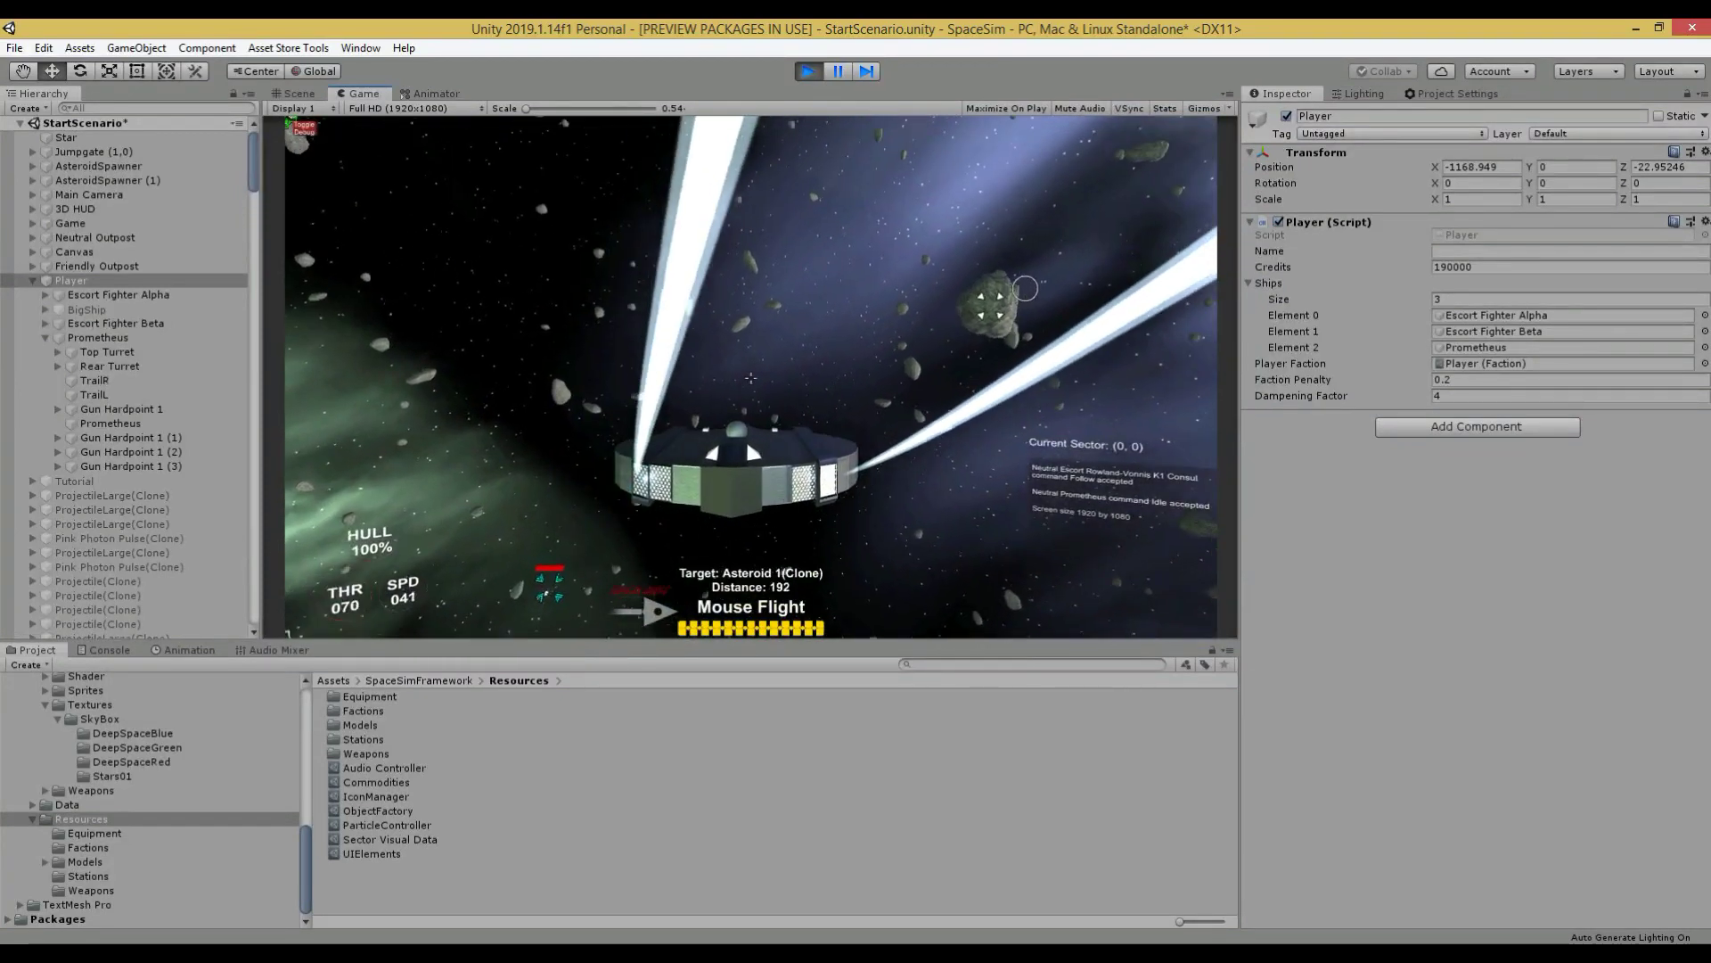